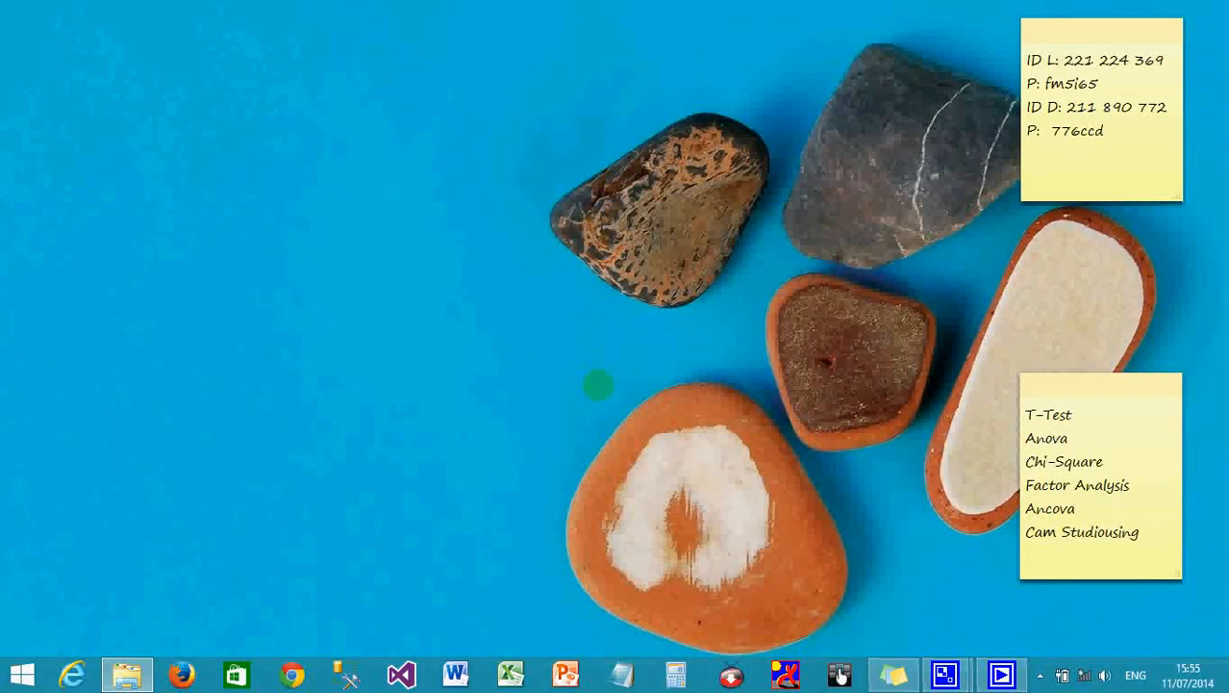
Search Windows 8 for 'exce' and launch Microsoft Excel 2010 with a blank Book1.
mouse_move(1224, 5)
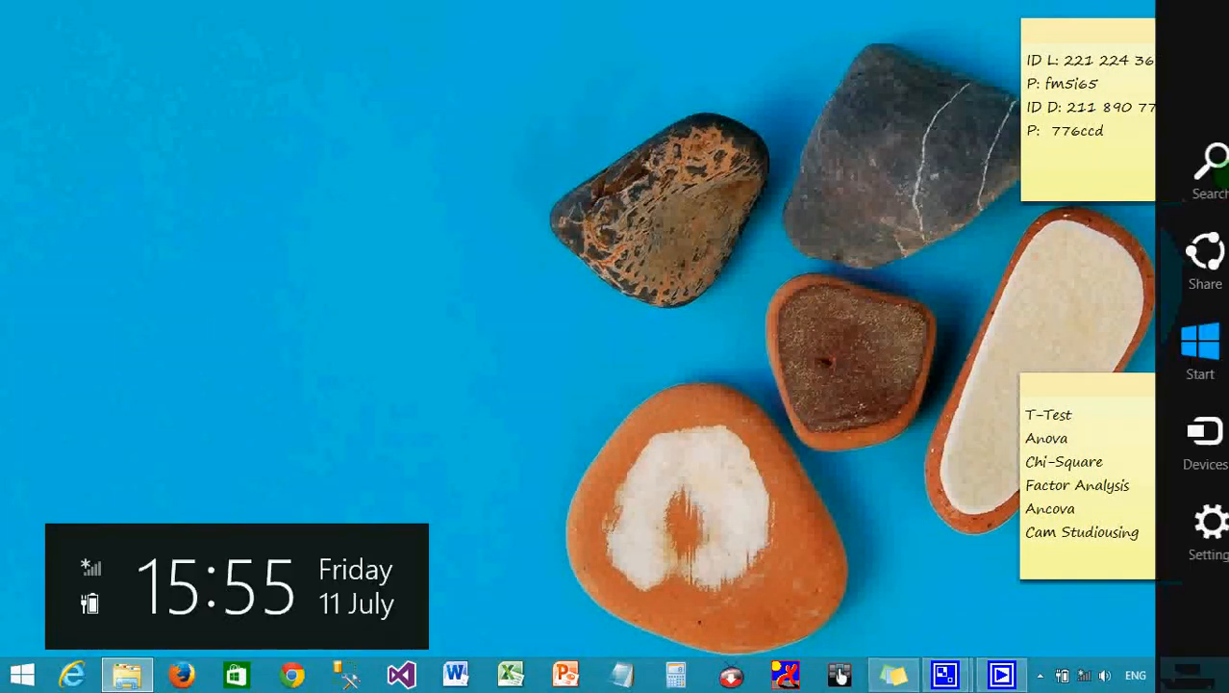
left_click(1202, 185)
type("exce")
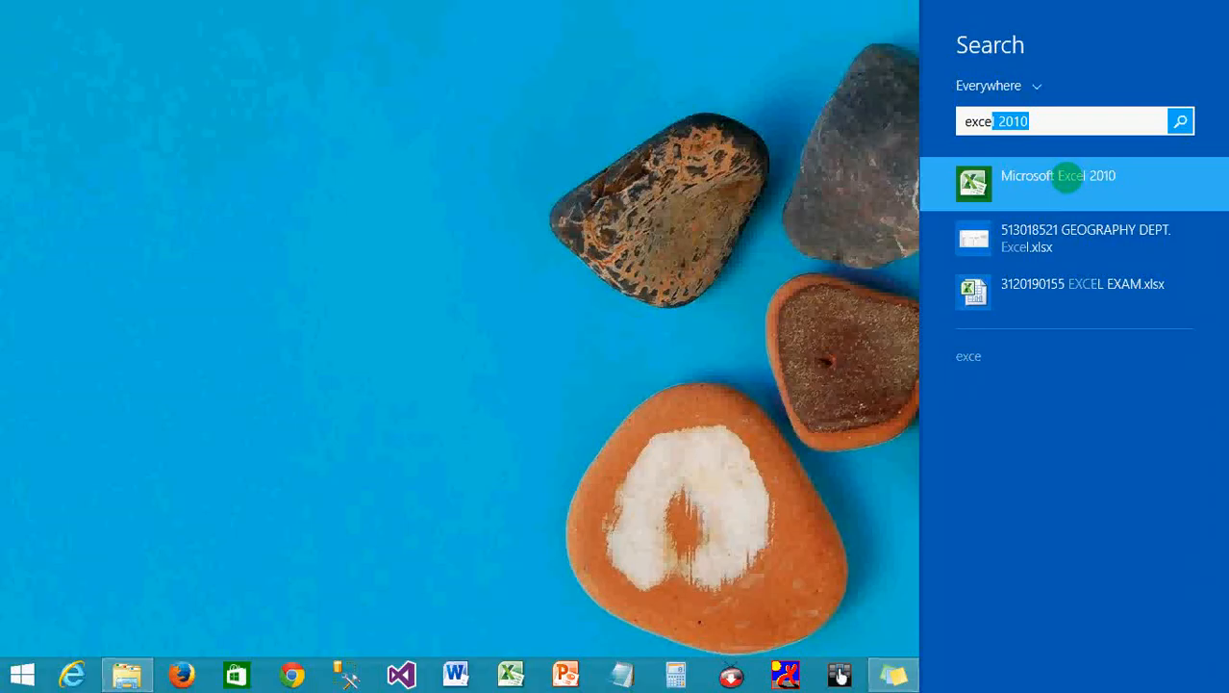
left_click(1066, 179)
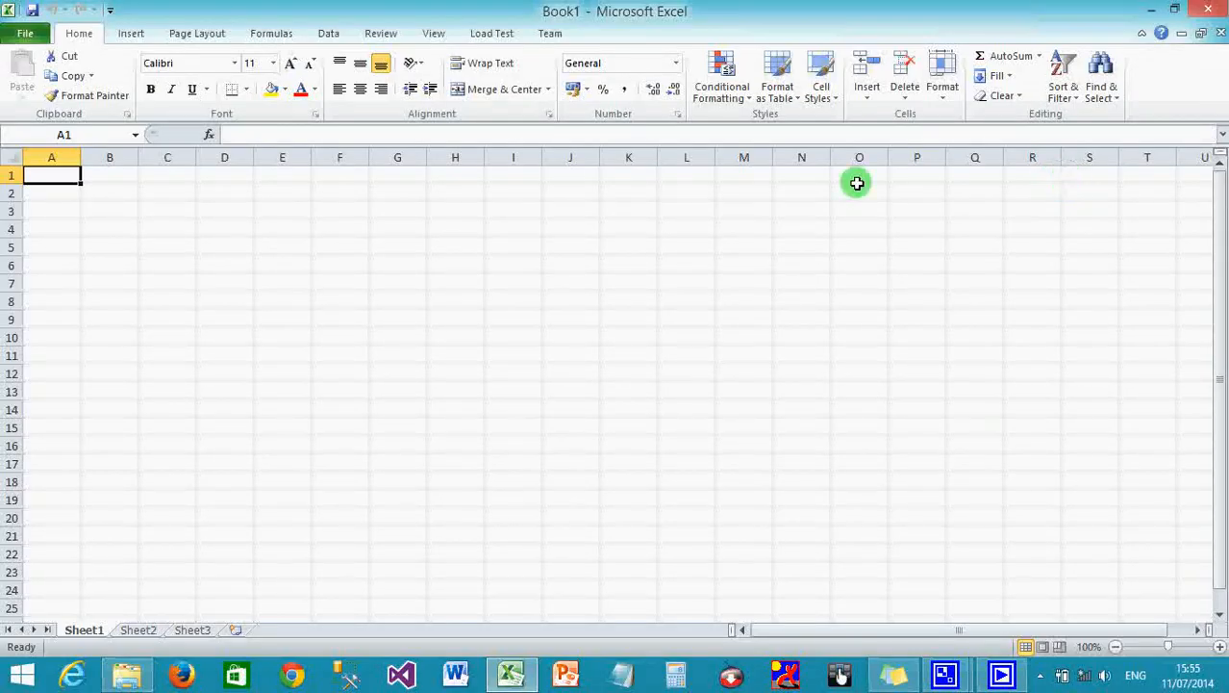
Rename Sheet1 to 'JHS 1' and Sheet2 to 'JHS 2'.
right_click(85, 632)
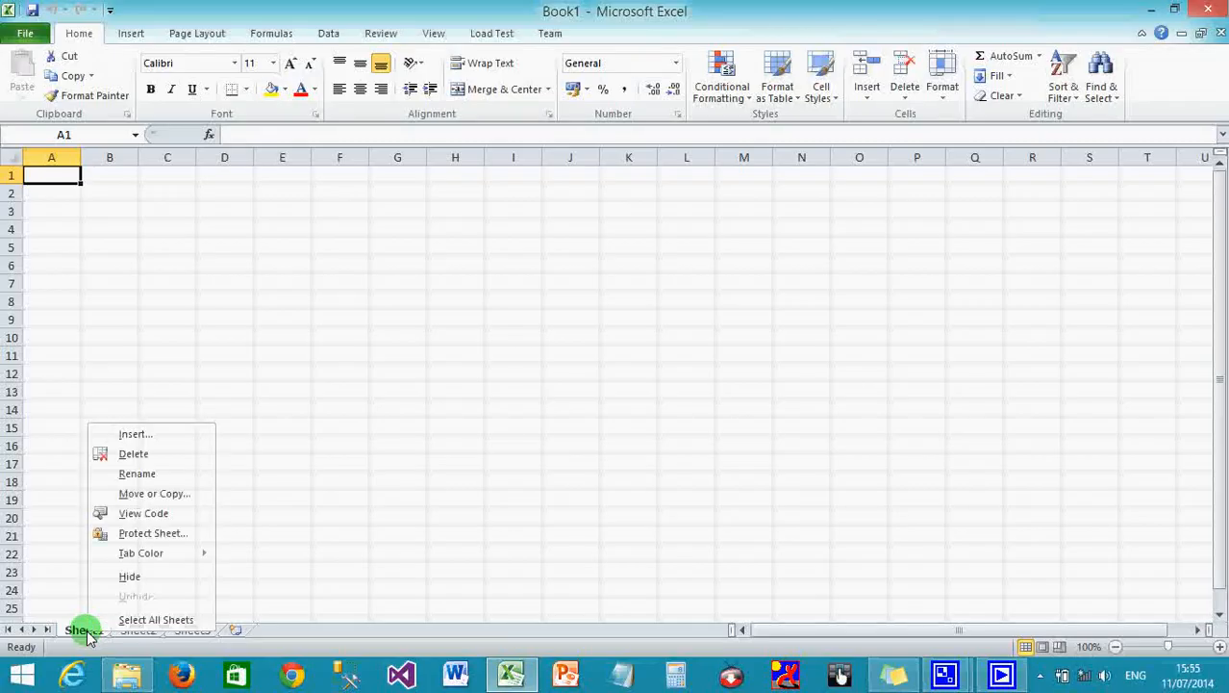
left_click(143, 483)
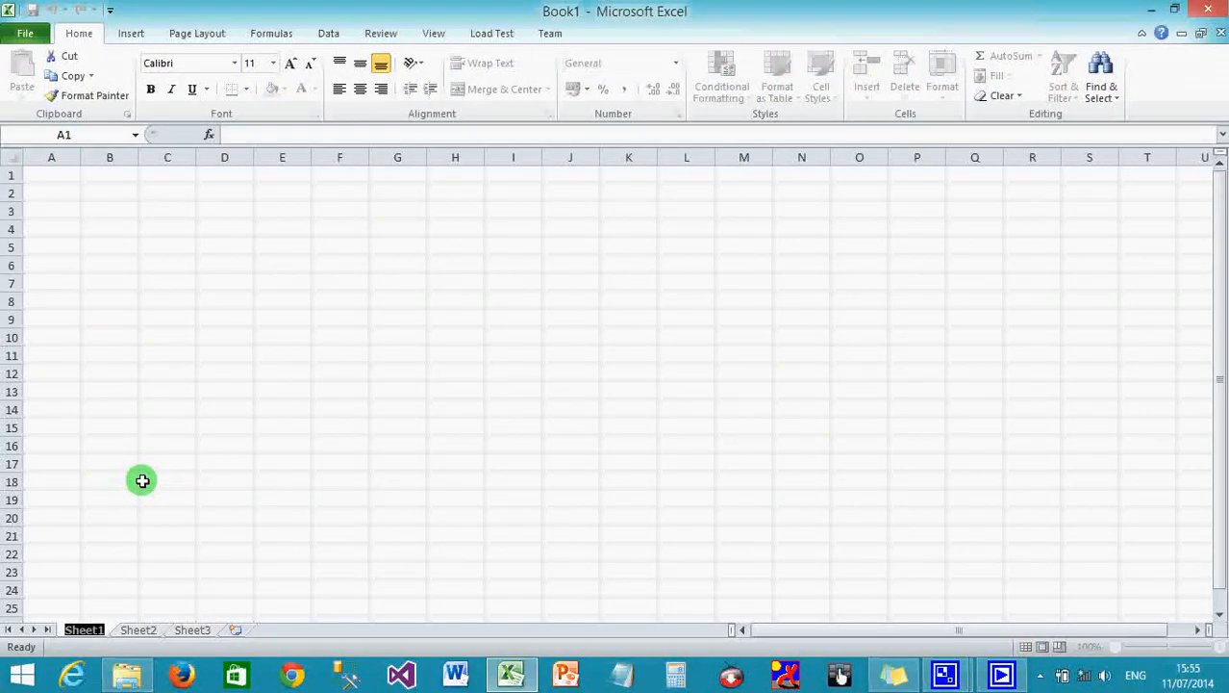
type("JHS 1")
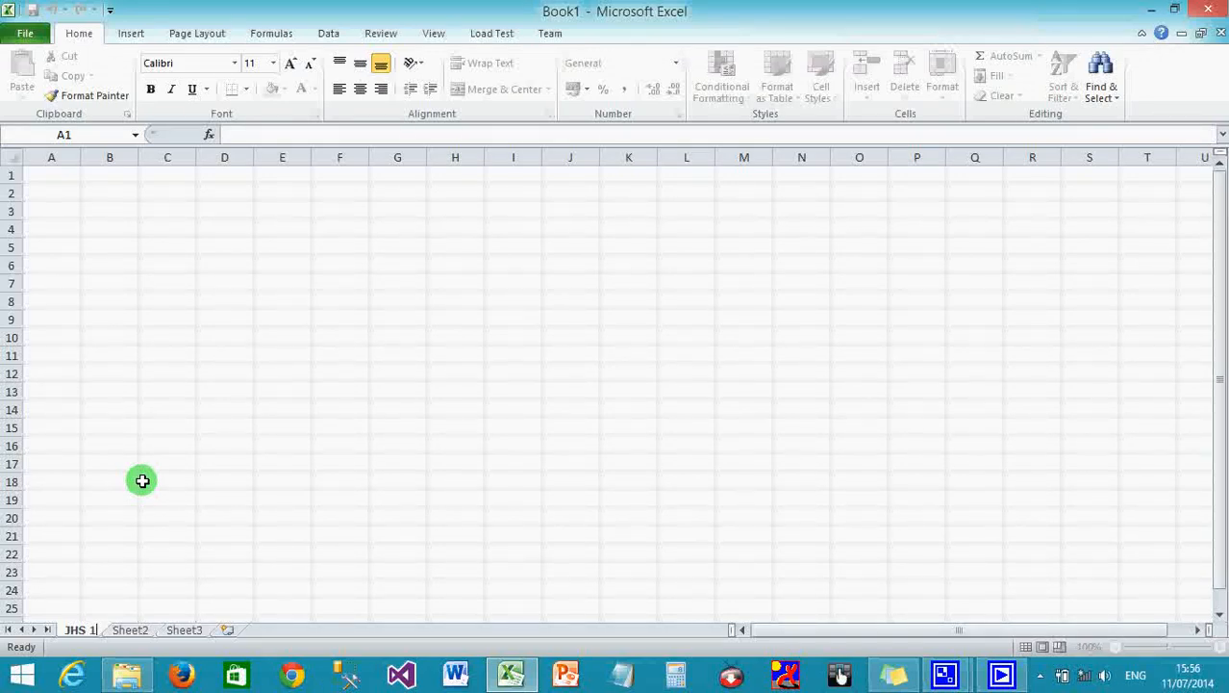
left_click(141, 480)
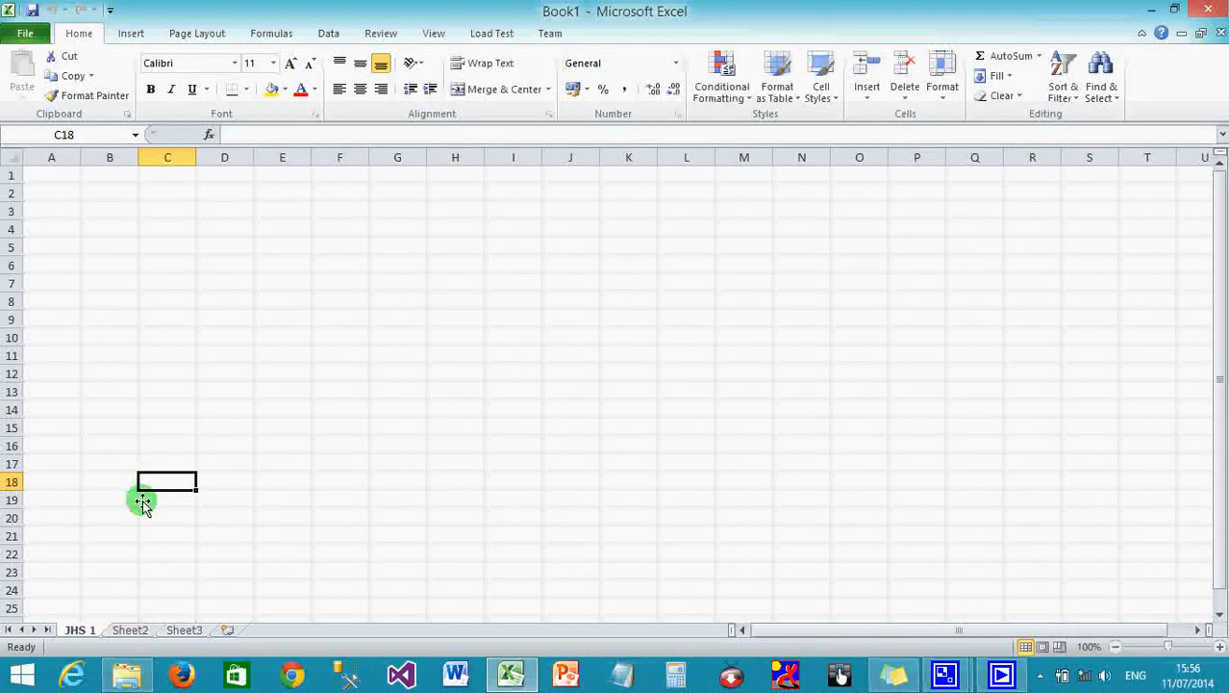
right_click(132, 640)
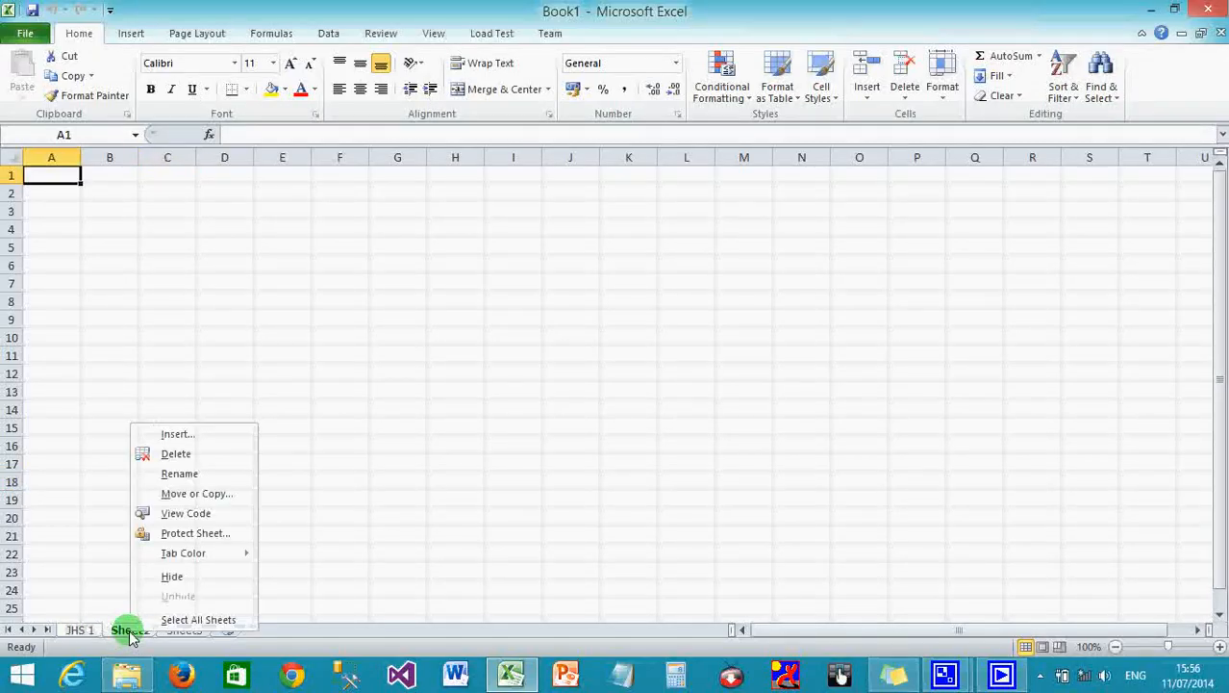
left_click(178, 474)
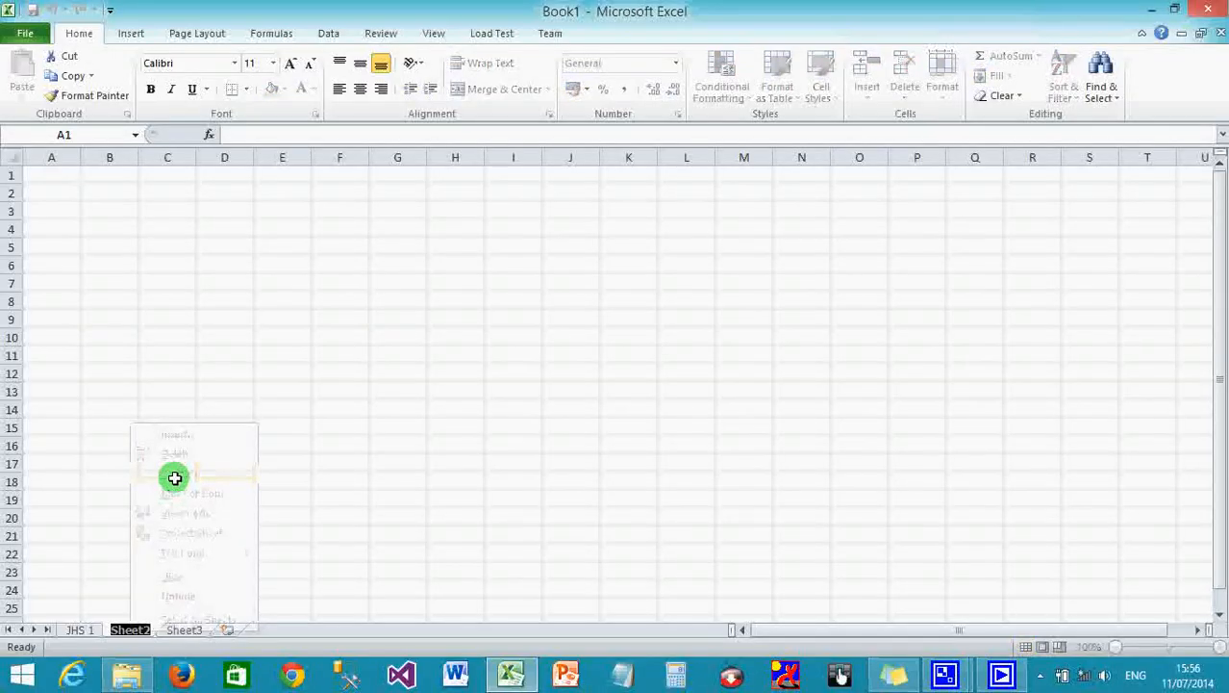
type("JHS 2")
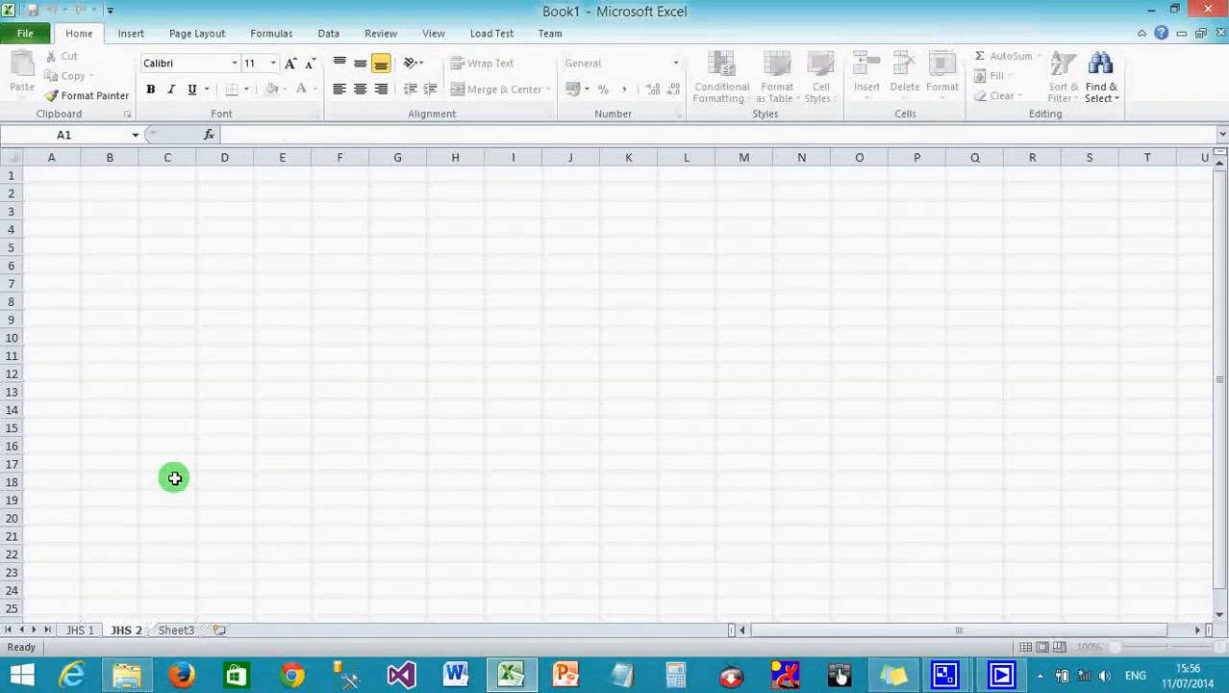
left_click(220, 499)
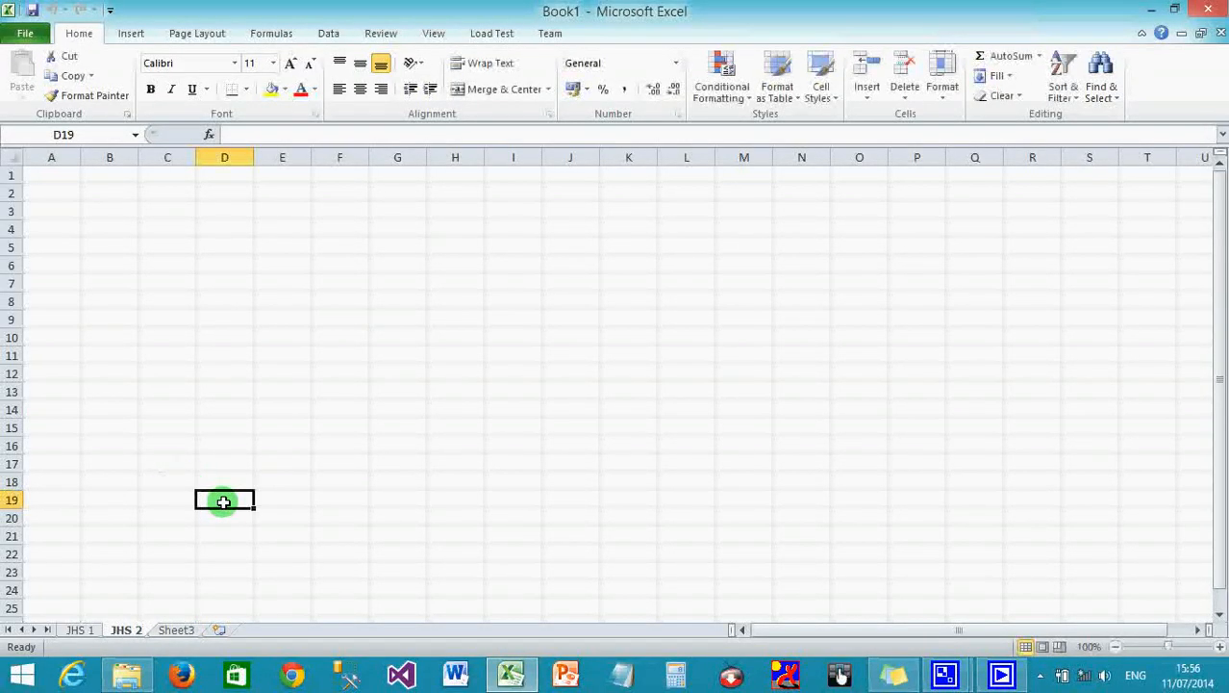
Insert two new worksheets, Sheet4 and Sheet5, and return to the JHS 1 sheet.
left_click(220, 630)
left_click(279, 630)
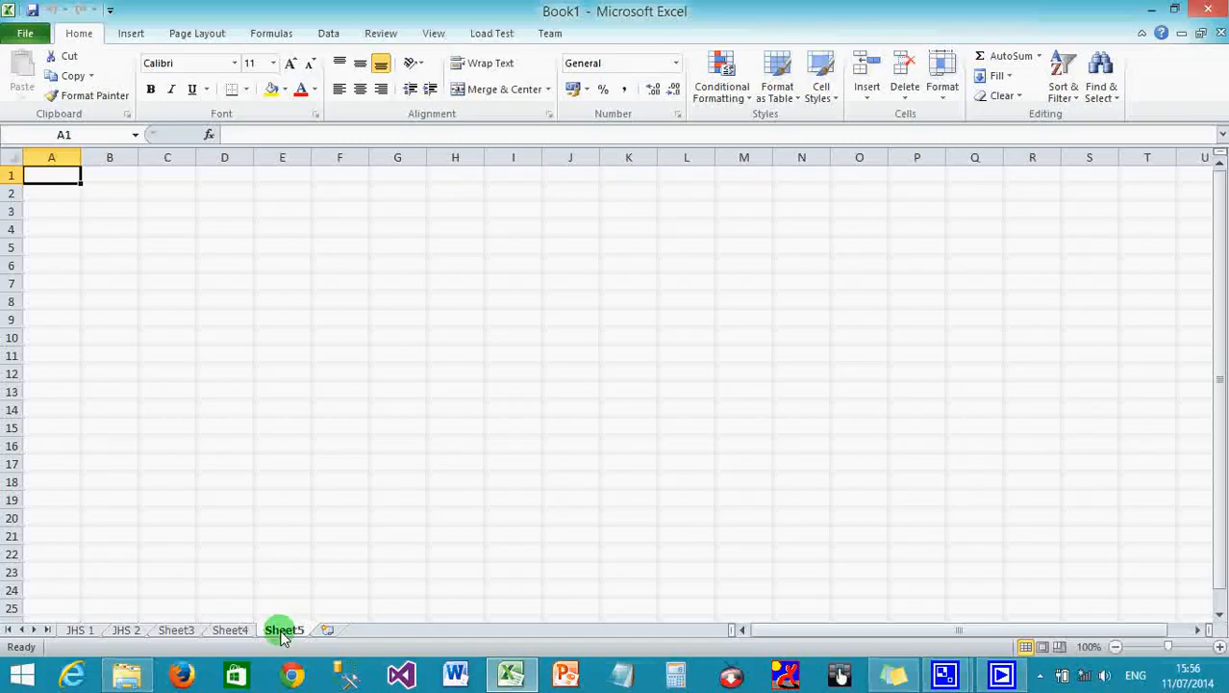
left_click(77, 631)
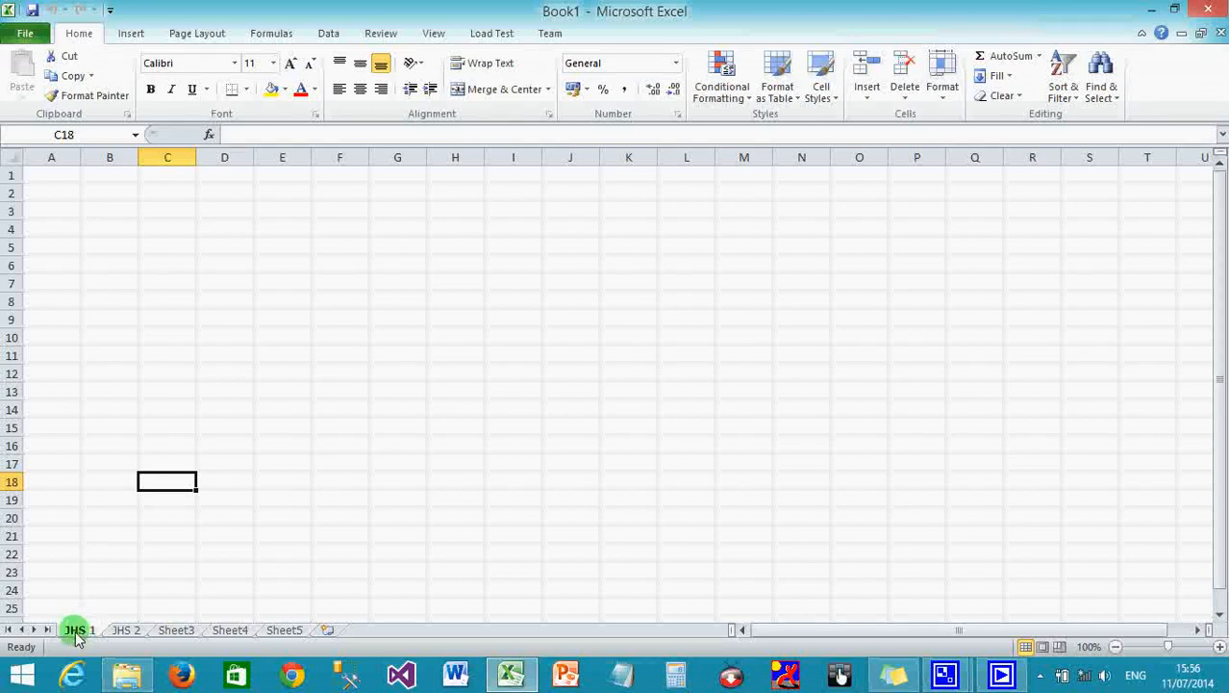
Select cell A1 holding the school name line.
left_click(46, 180)
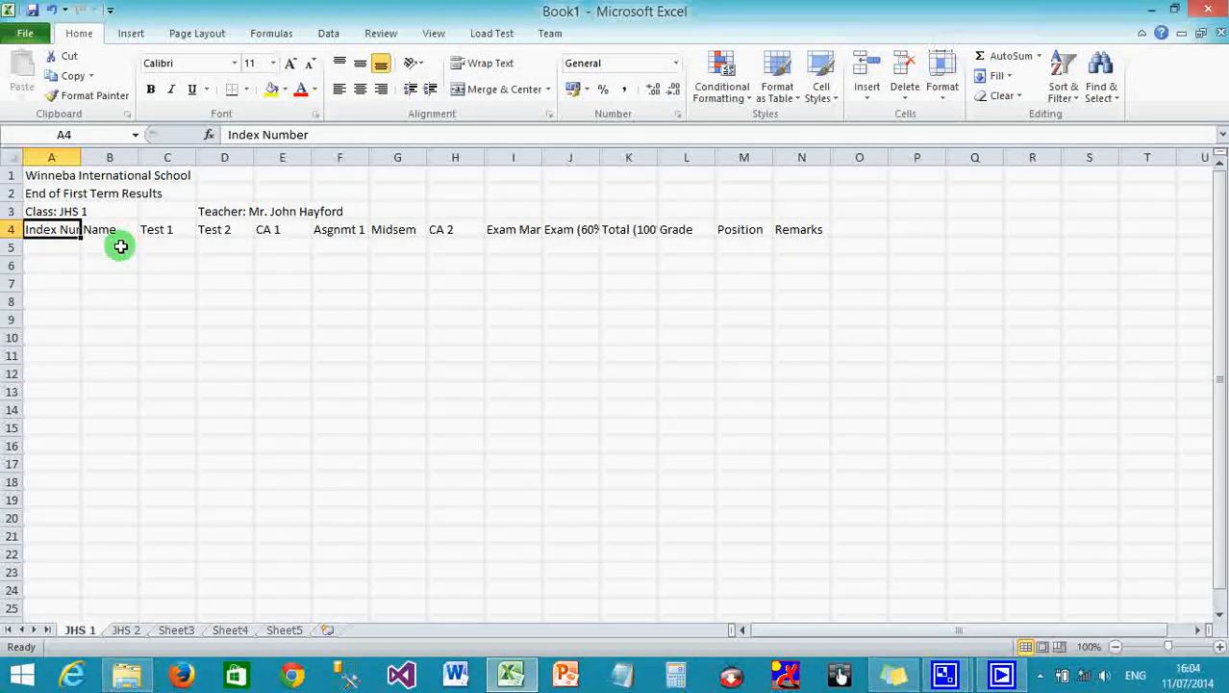
left_click(45, 171)
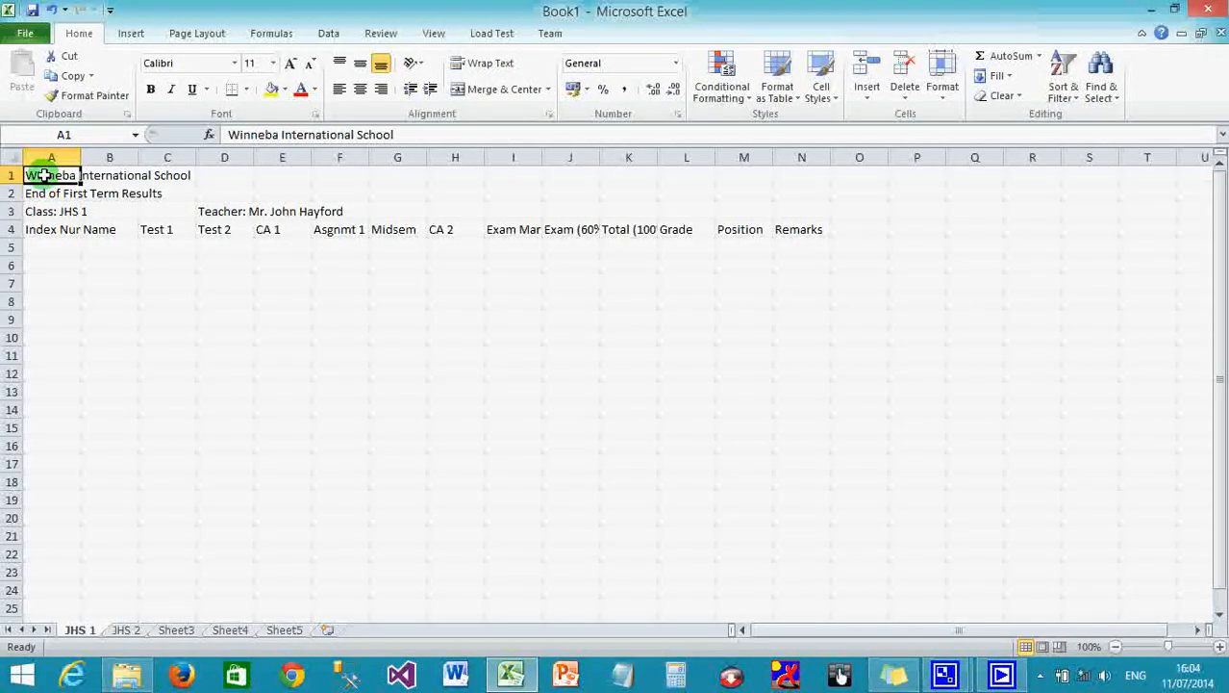
Merge and centre Winneba International School across A1:M1, bold at 14 pt.
left_click_drag(44, 175, 745, 173)
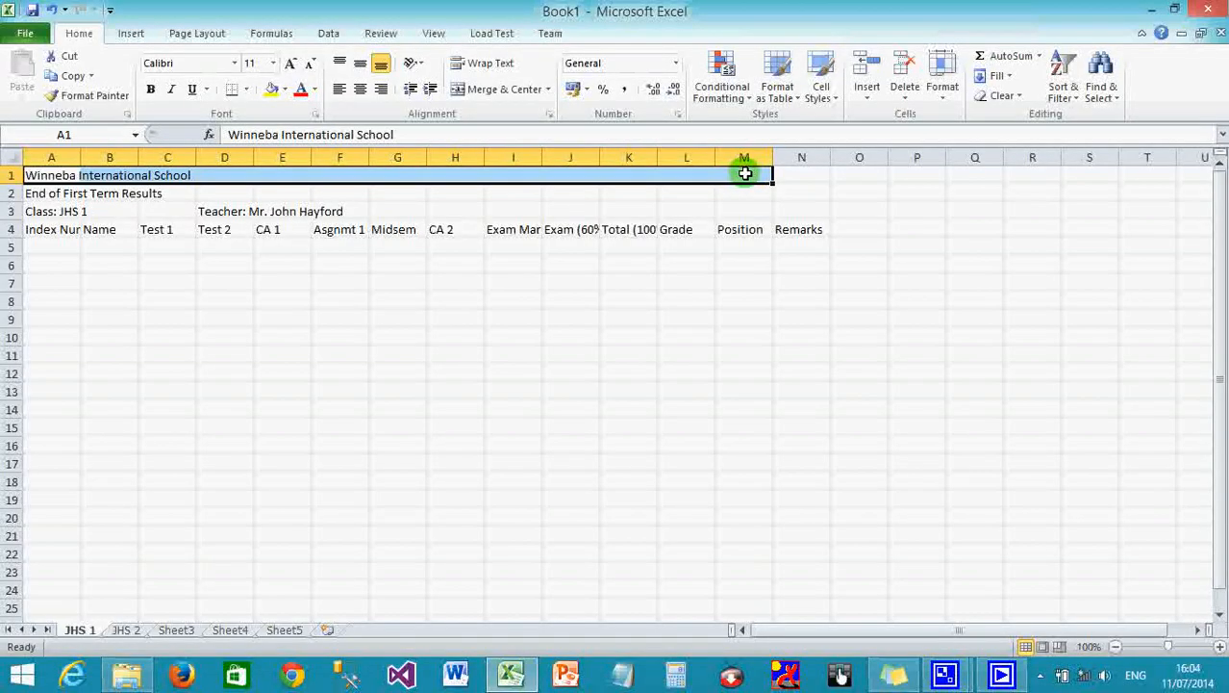
left_click(503, 92)
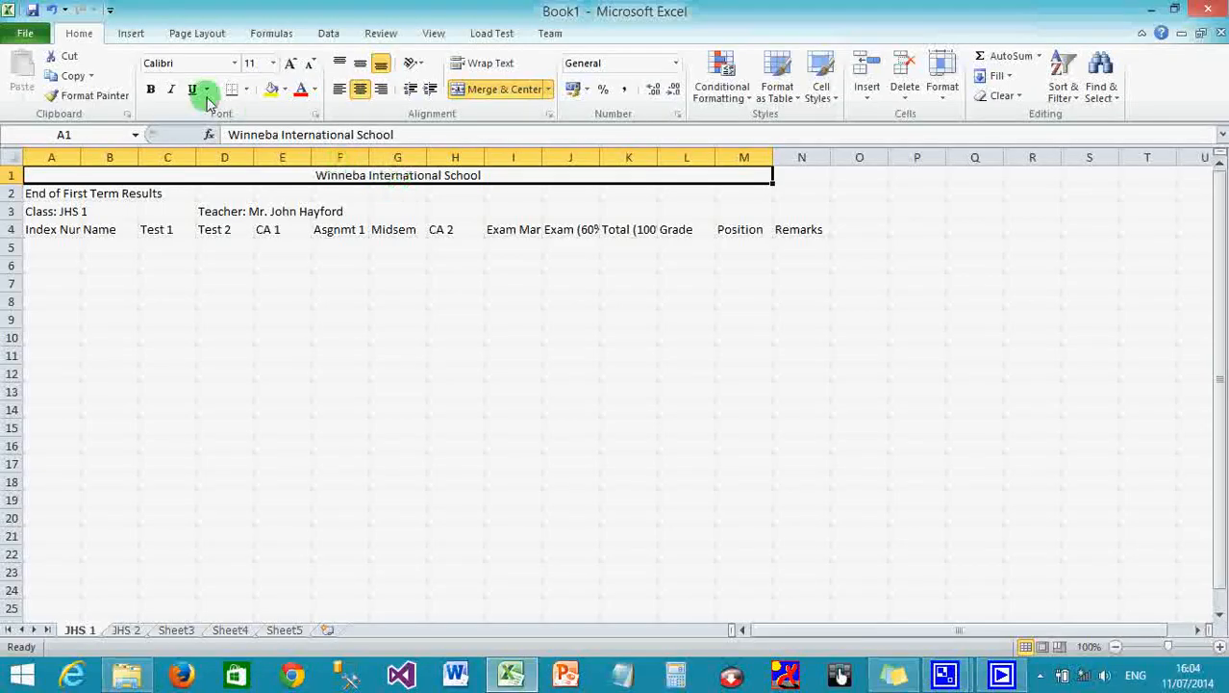
left_click(151, 88)
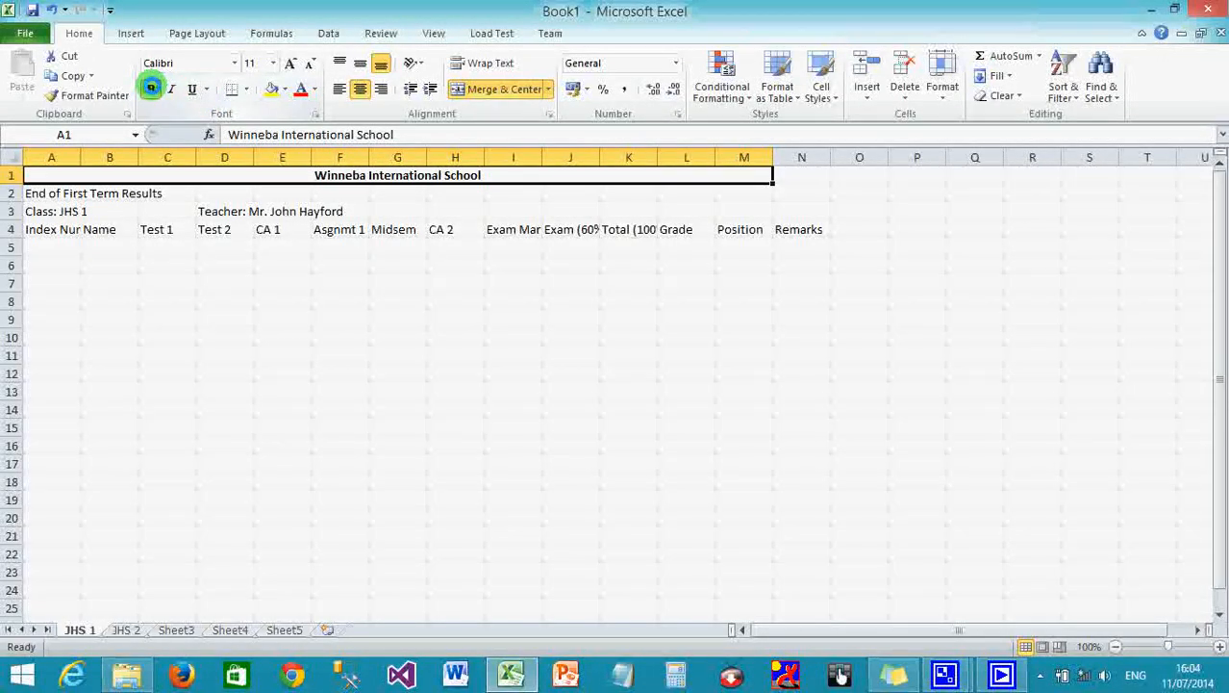
left_click(287, 64)
left_click(287, 63)
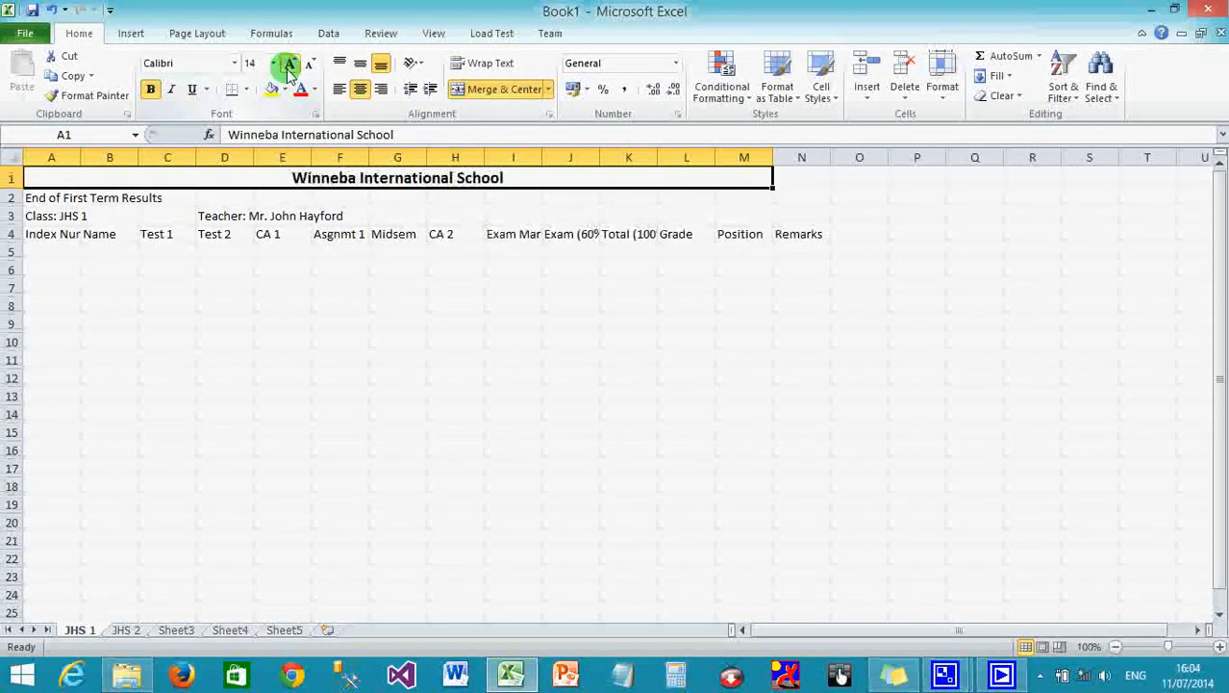
left_click(158, 261)
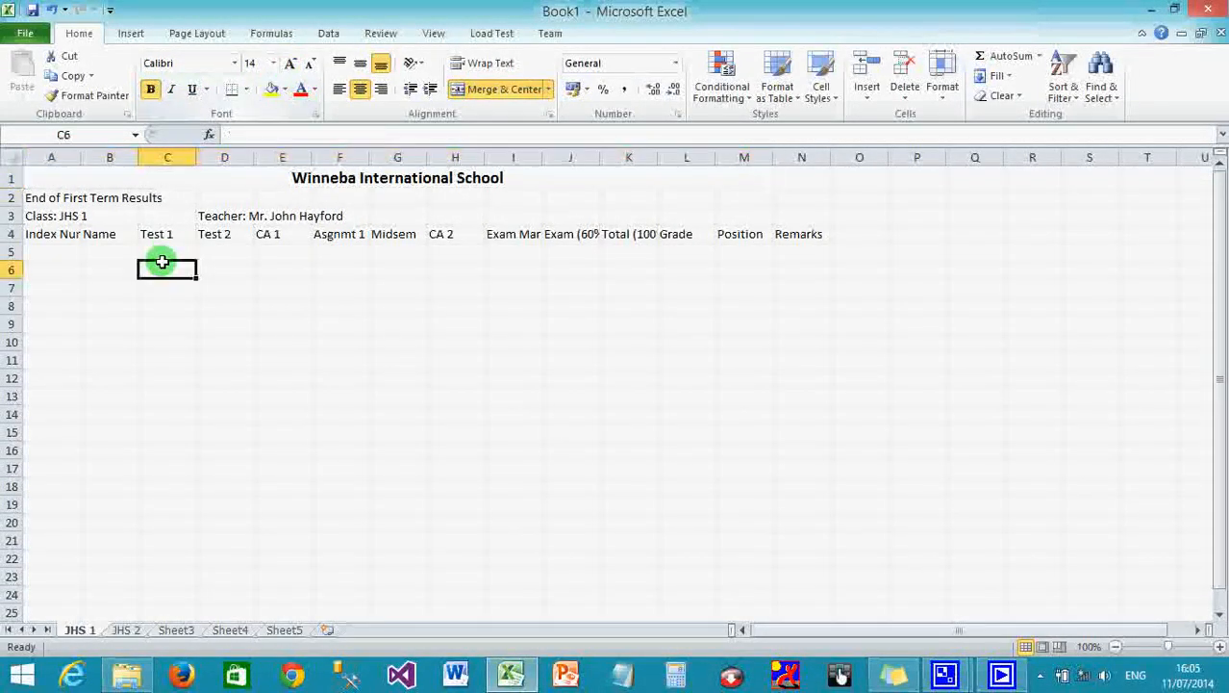
Merge and centre the End of First Term Results title, bold at 16 pt.
left_click_drag(35, 197, 781, 204)
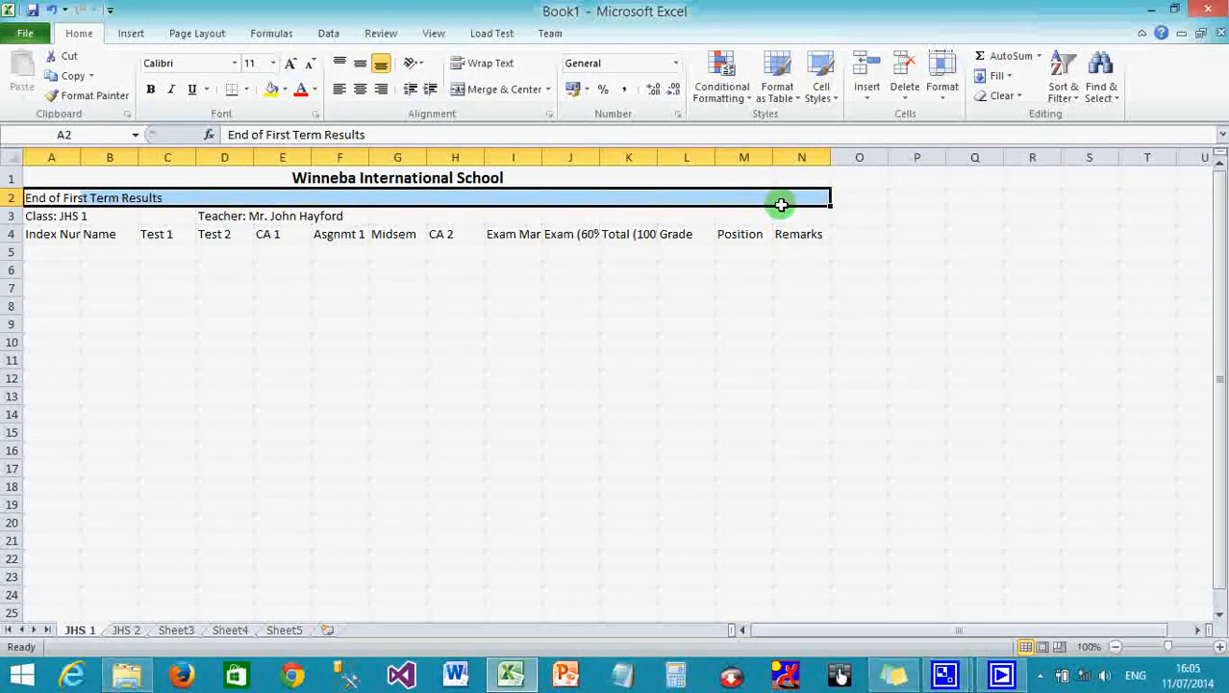
left_click(496, 92)
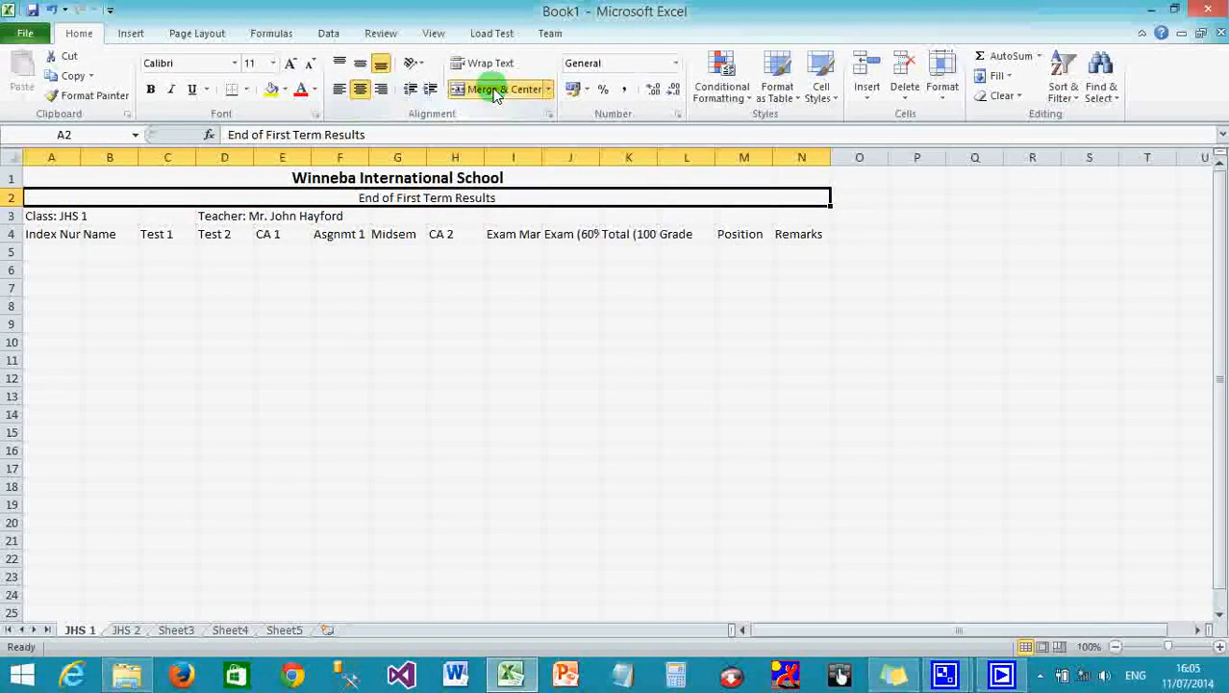
left_click(151, 88)
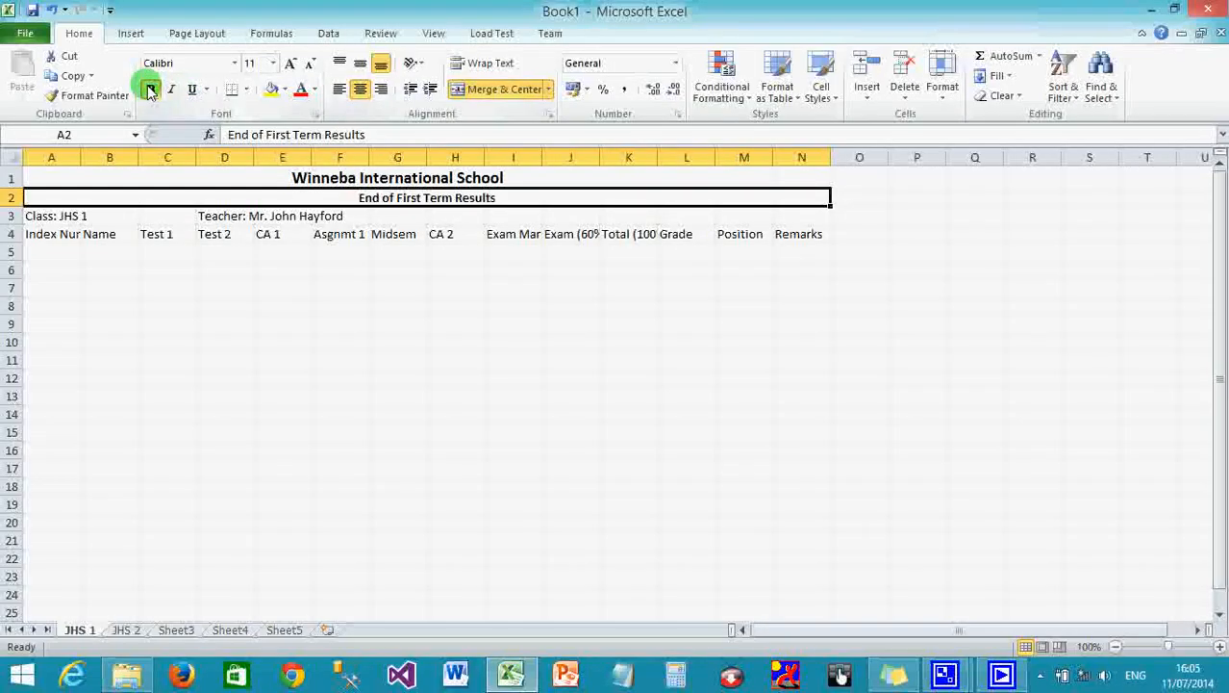
left_click(292, 64)
left_click(292, 63)
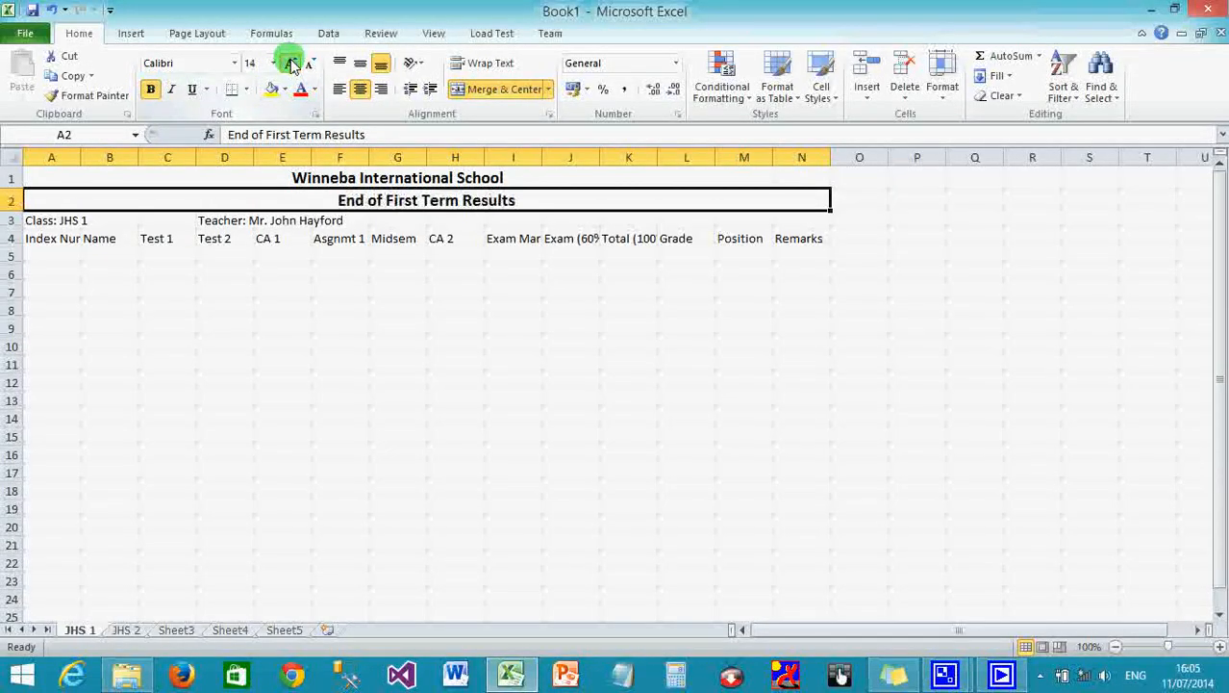
left_click(291, 63)
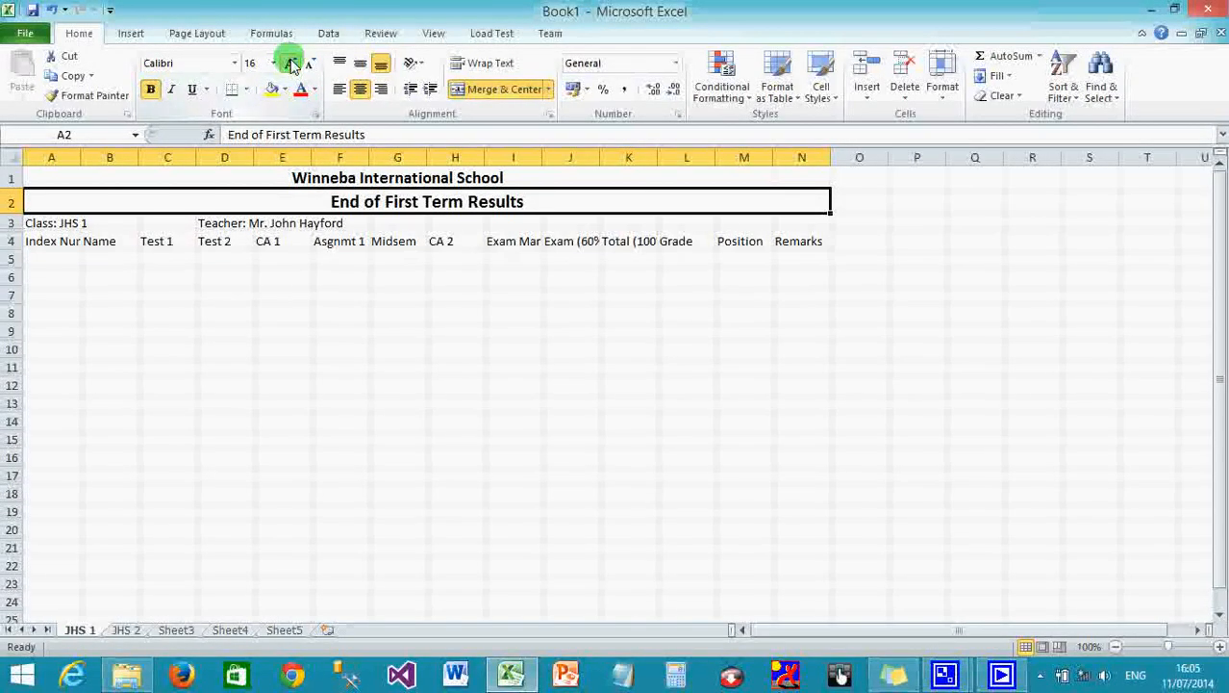
Redo the title merge so it spans exactly A2:M2.
left_click(499, 89)
left_click_drag(51, 200, 750, 208)
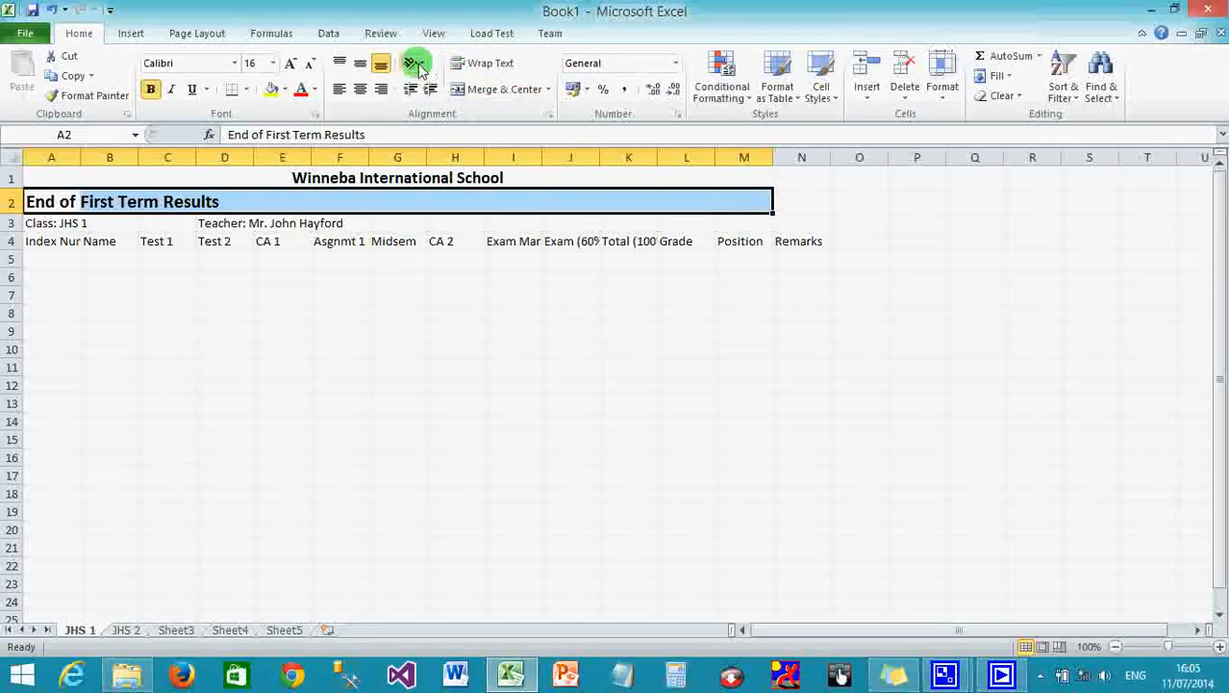
left_click(476, 88)
left_click(327, 325)
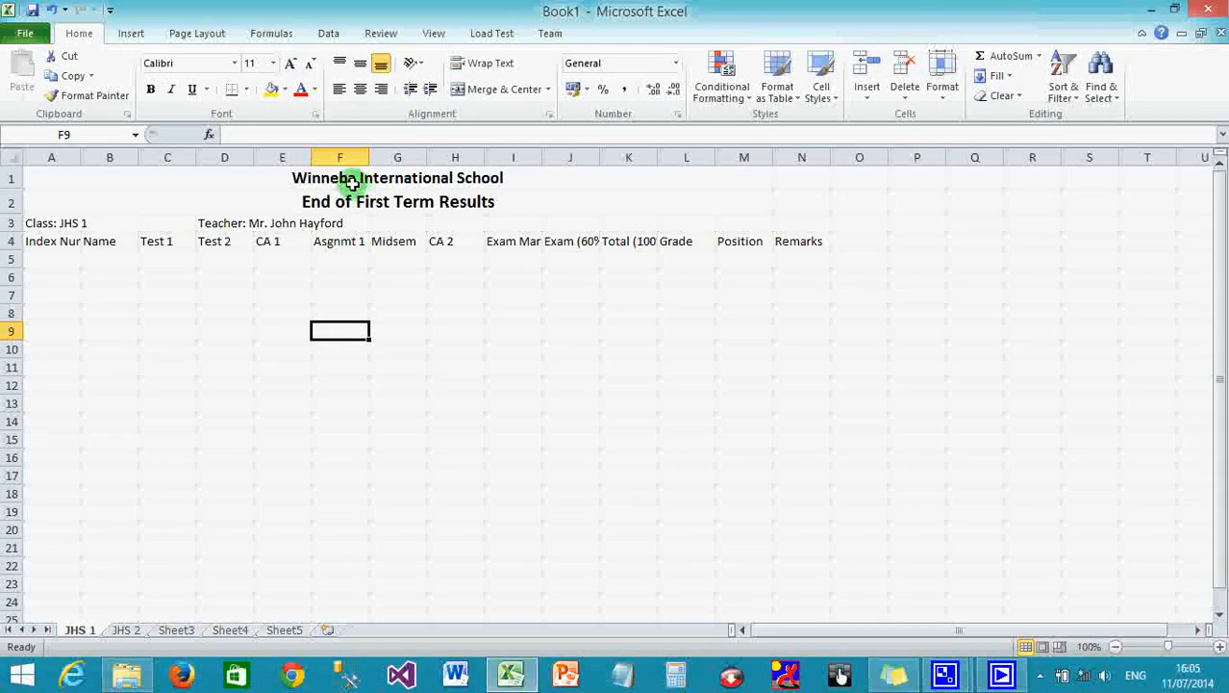
Try centring the row 3 class line, revert it to left alignment, then select A4.
left_click(40, 221)
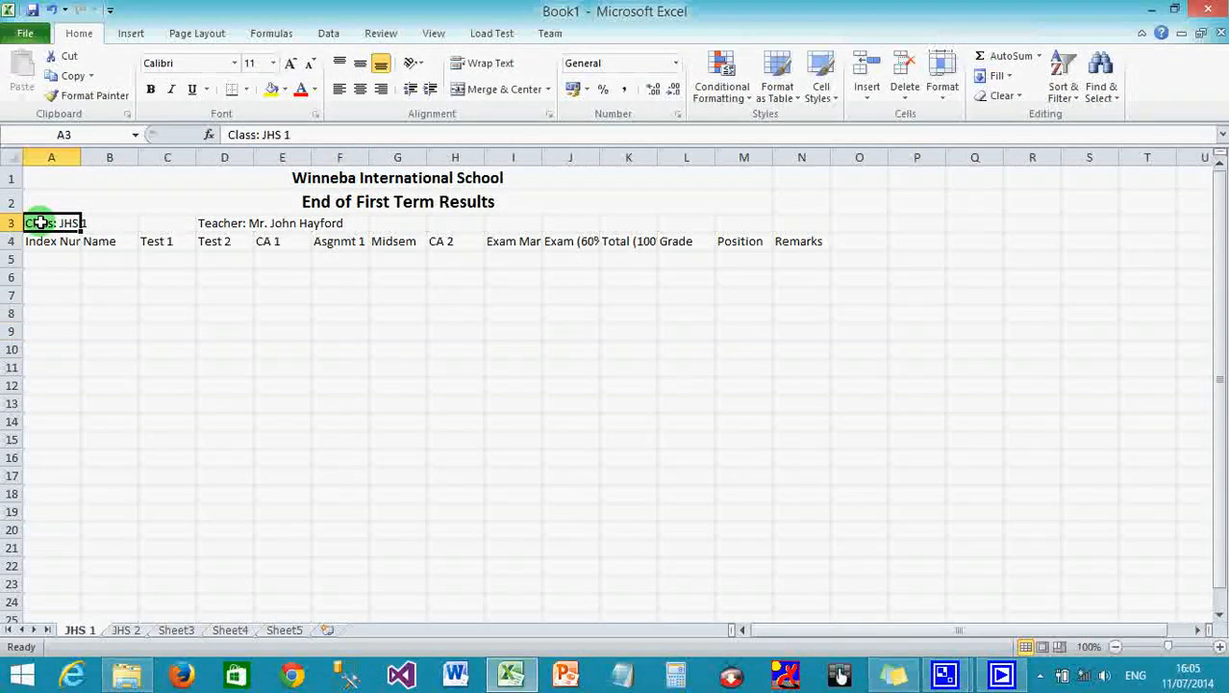
left_click_drag(39, 222, 742, 217)
left_click(365, 91)
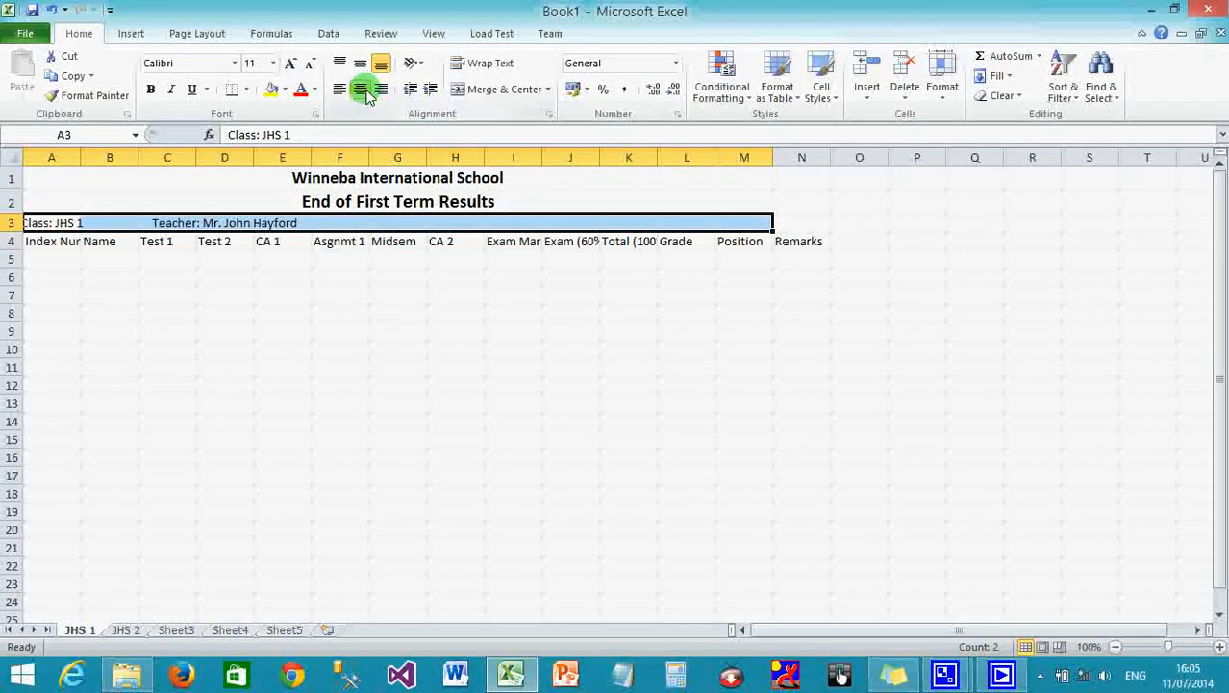
left_click(340, 92)
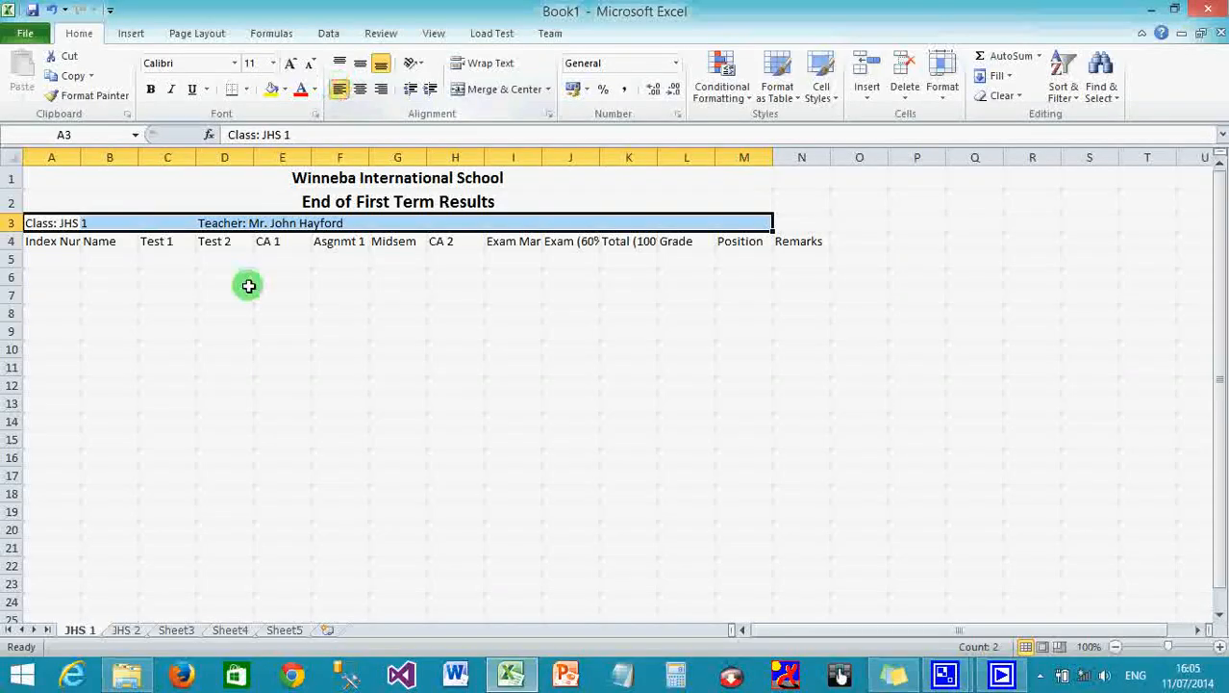
left_click(202, 342)
left_click(59, 210)
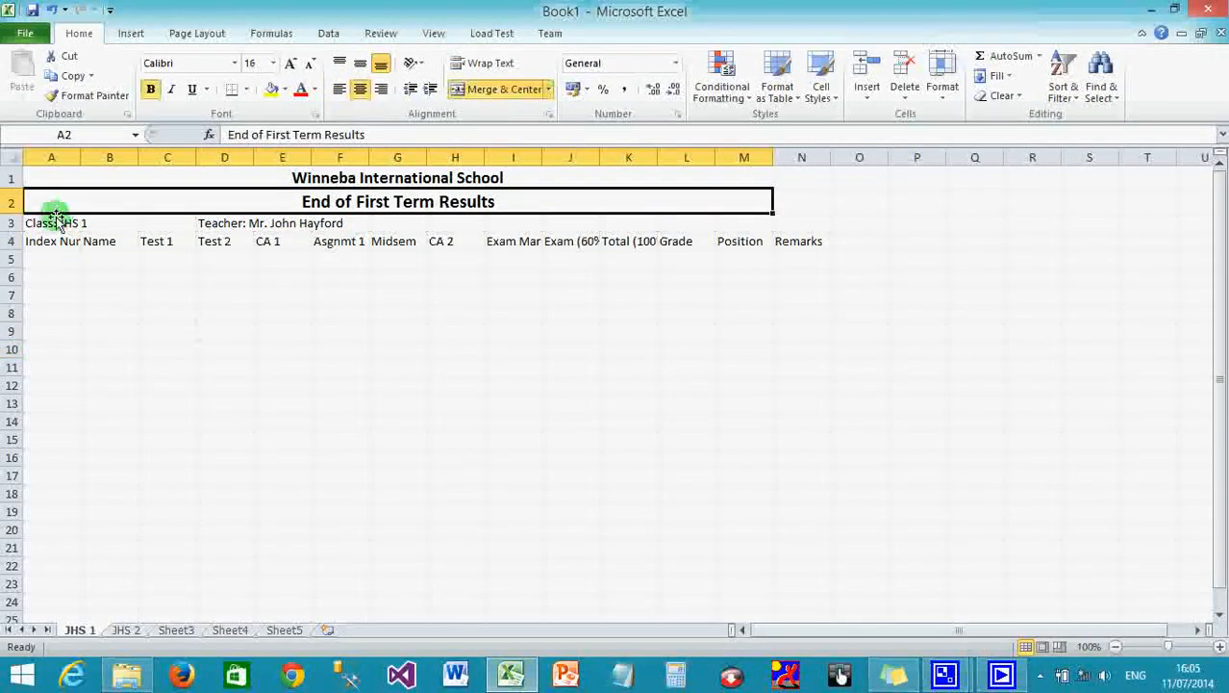
left_click(43, 240)
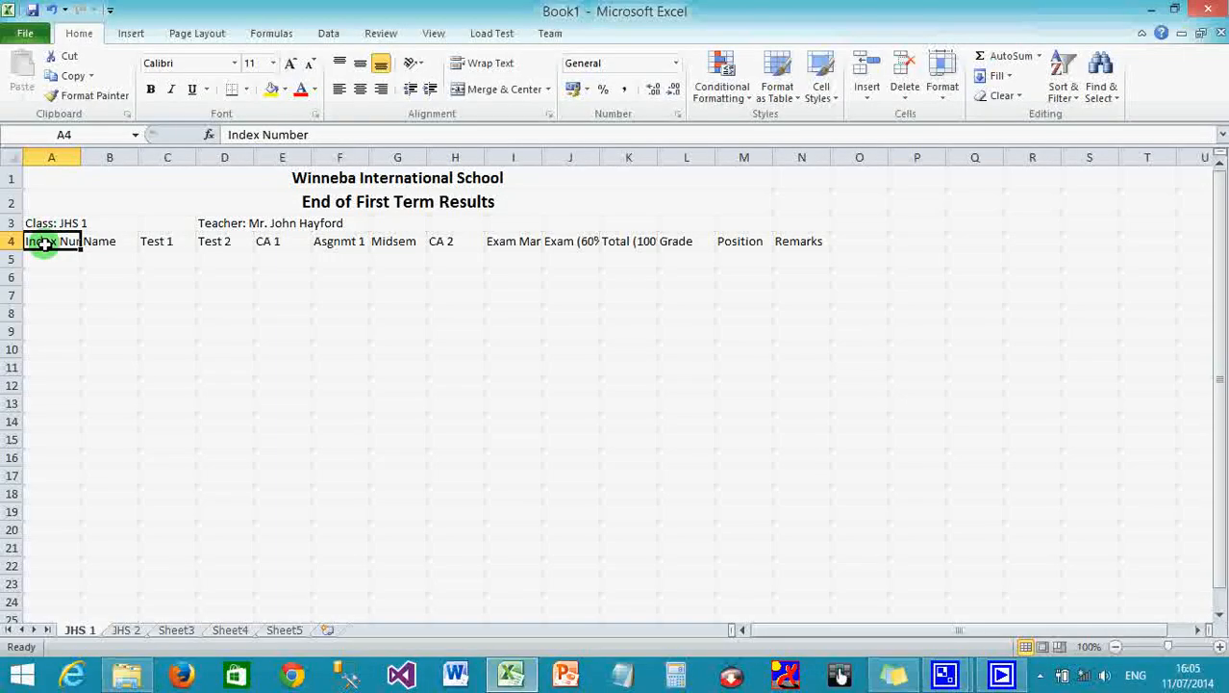
Wrap text on the Index Number (A4) and Exam Mark (100%) headings.
left_click(309, 134)
left_click_drag(309, 135, 197, 135)
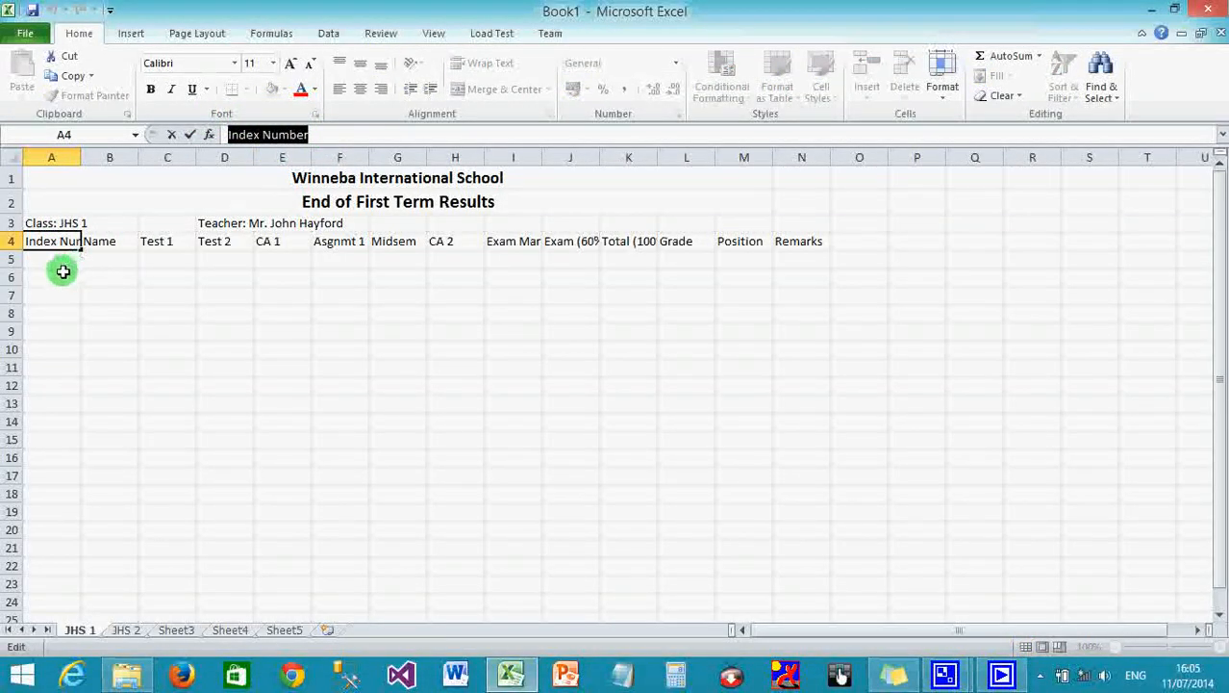
left_click(58, 277)
left_click(49, 243)
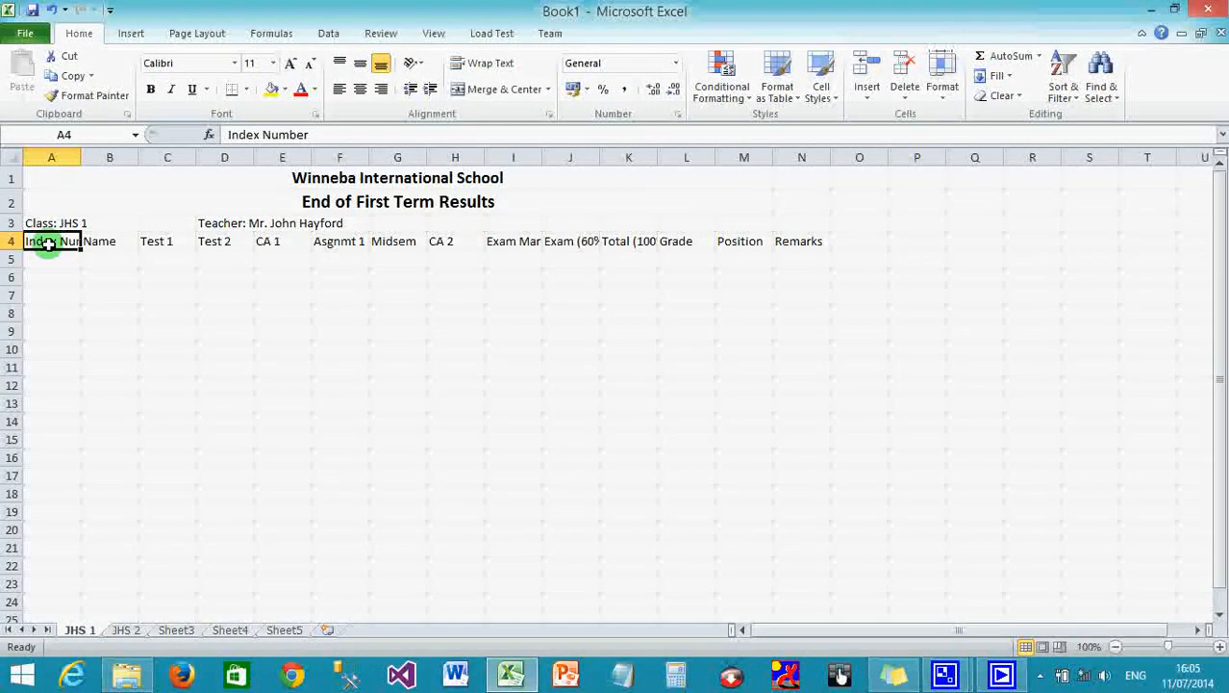
left_click(490, 66)
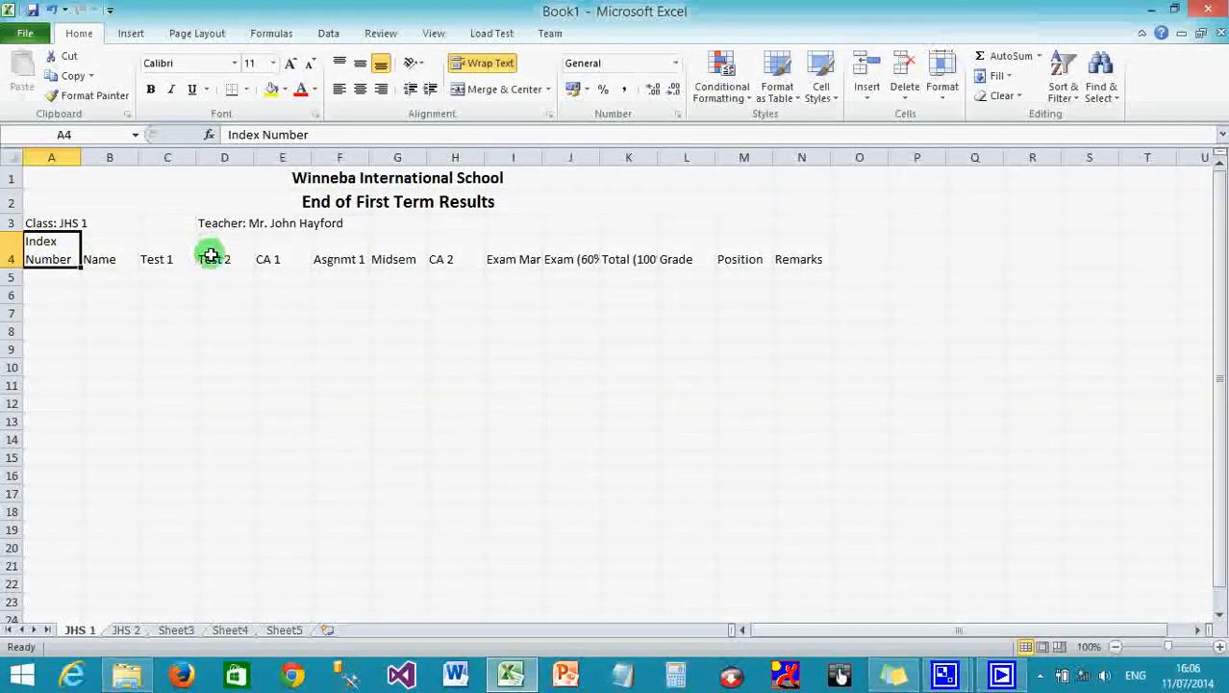
left_click(520, 260)
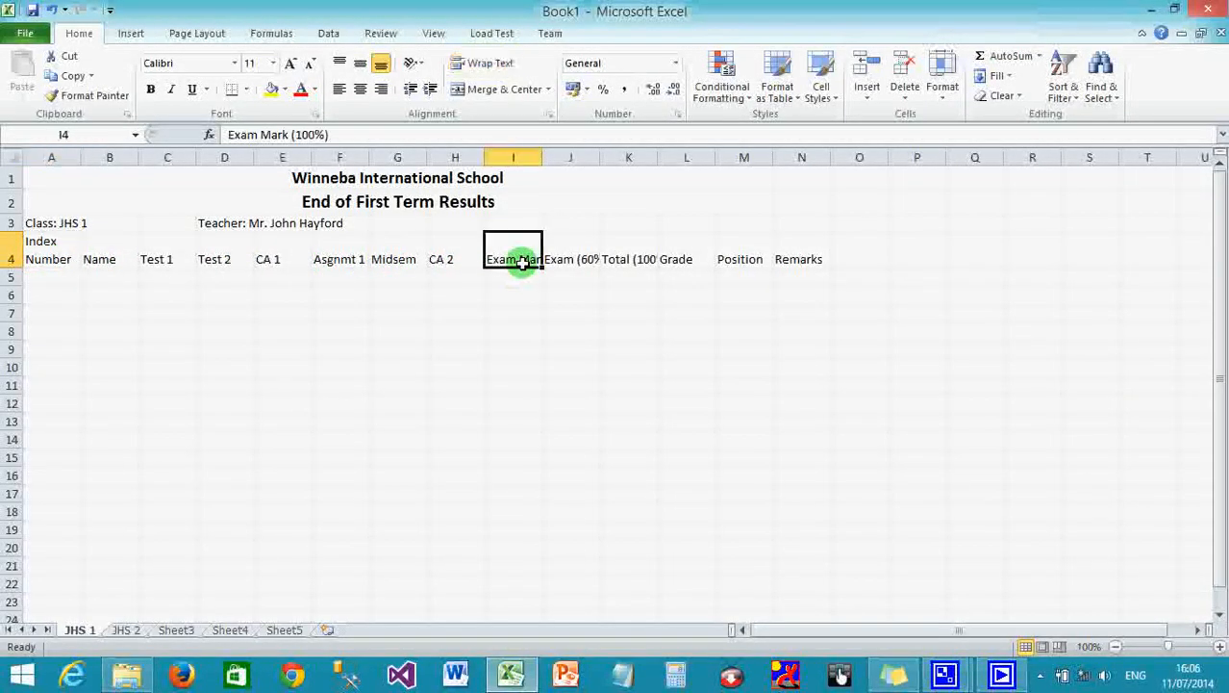
left_click(487, 70)
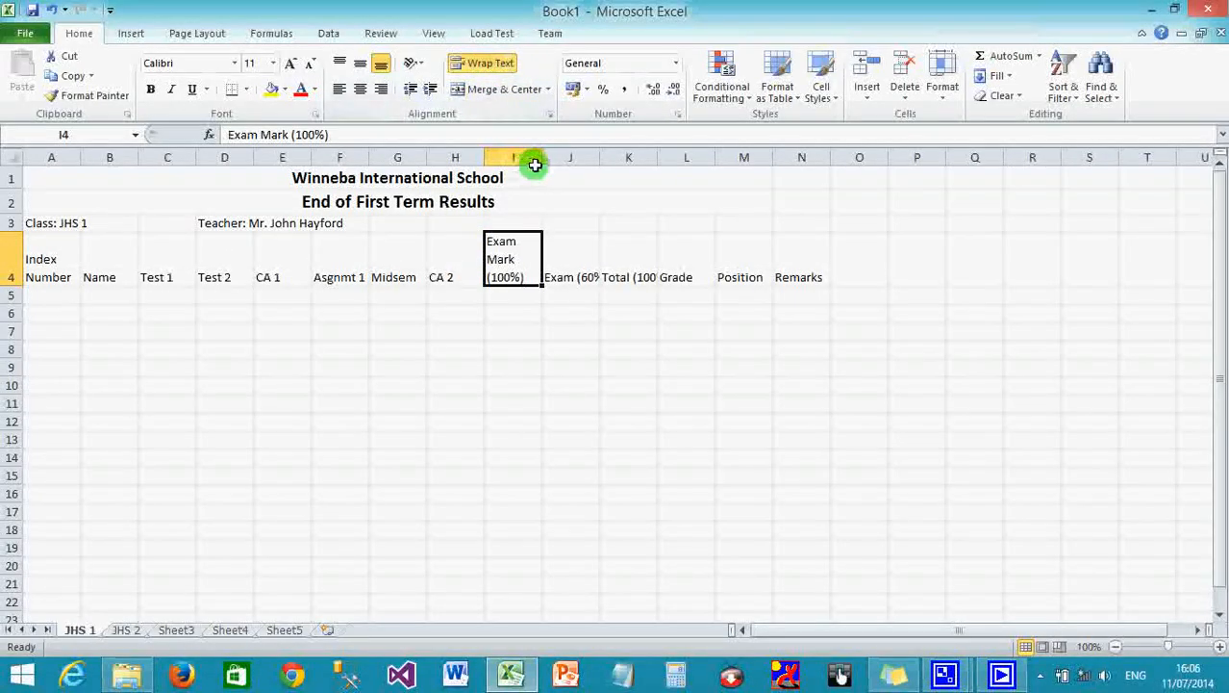
Widen columns I and J, and wrap the Exam (60%) heading onto two lines.
left_click_drag(543, 156, 554, 158)
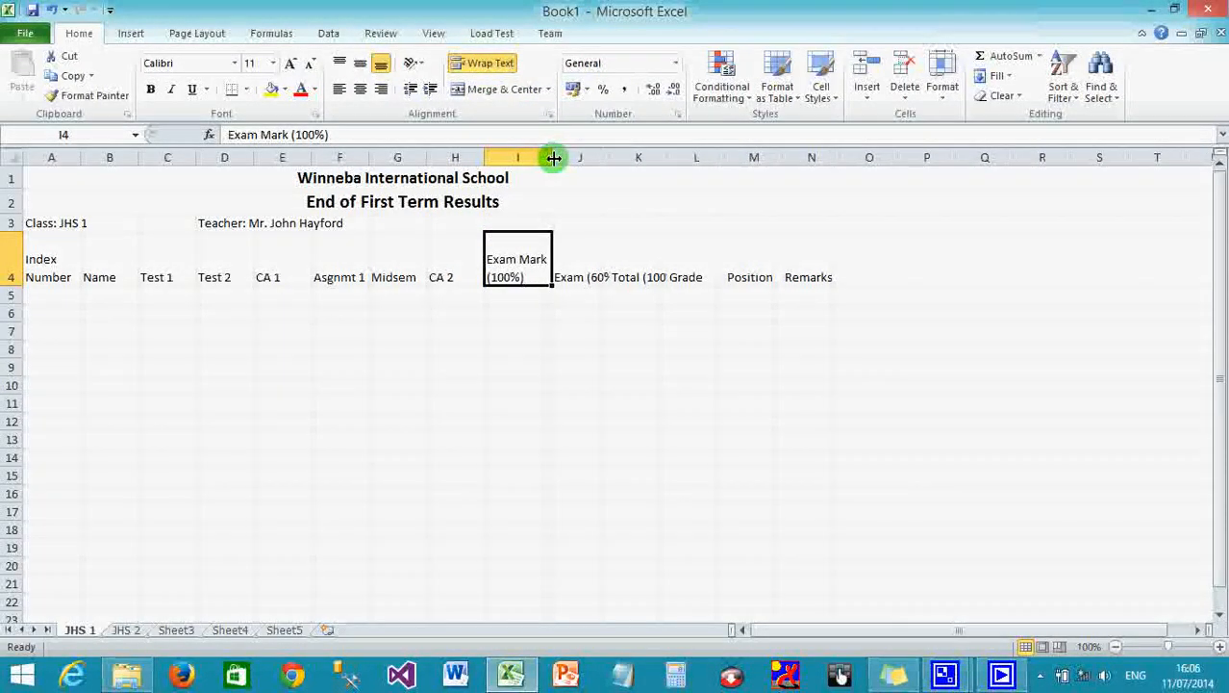
left_click(580, 275)
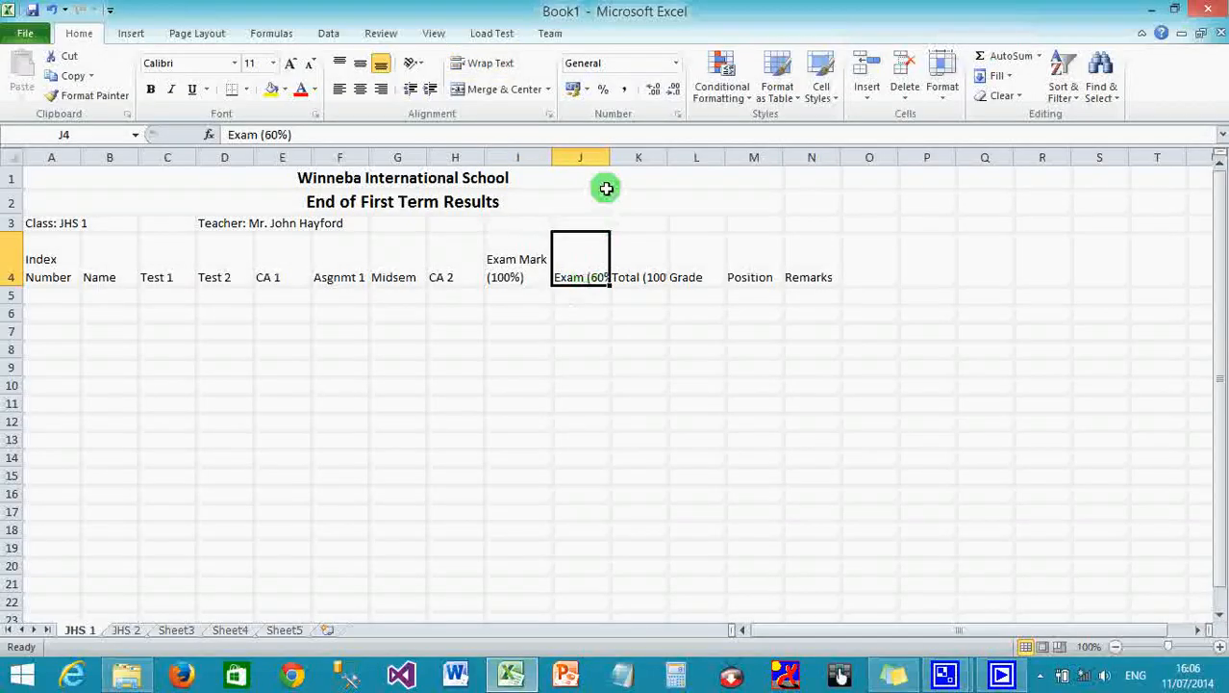
left_click_drag(609, 160, 610, 161)
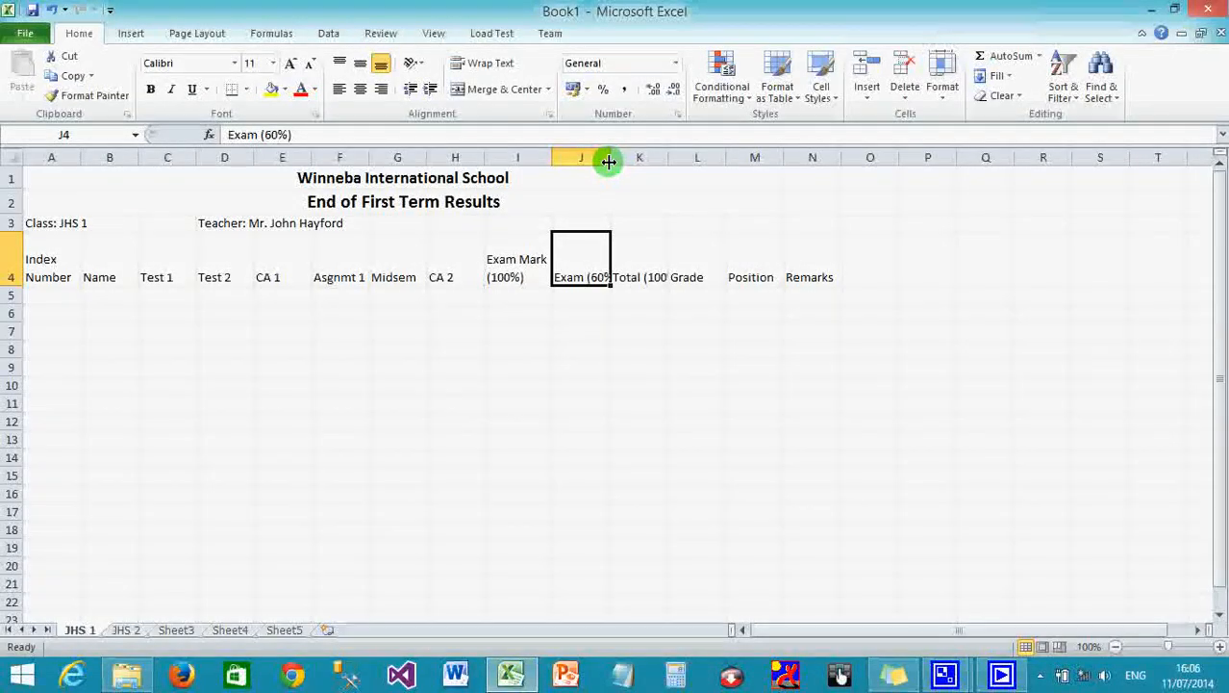
mouse_move(611, 162)
left_mouse_down()
mouse_move(631, 164)
mouse_move(610, 166)
left_mouse_up()
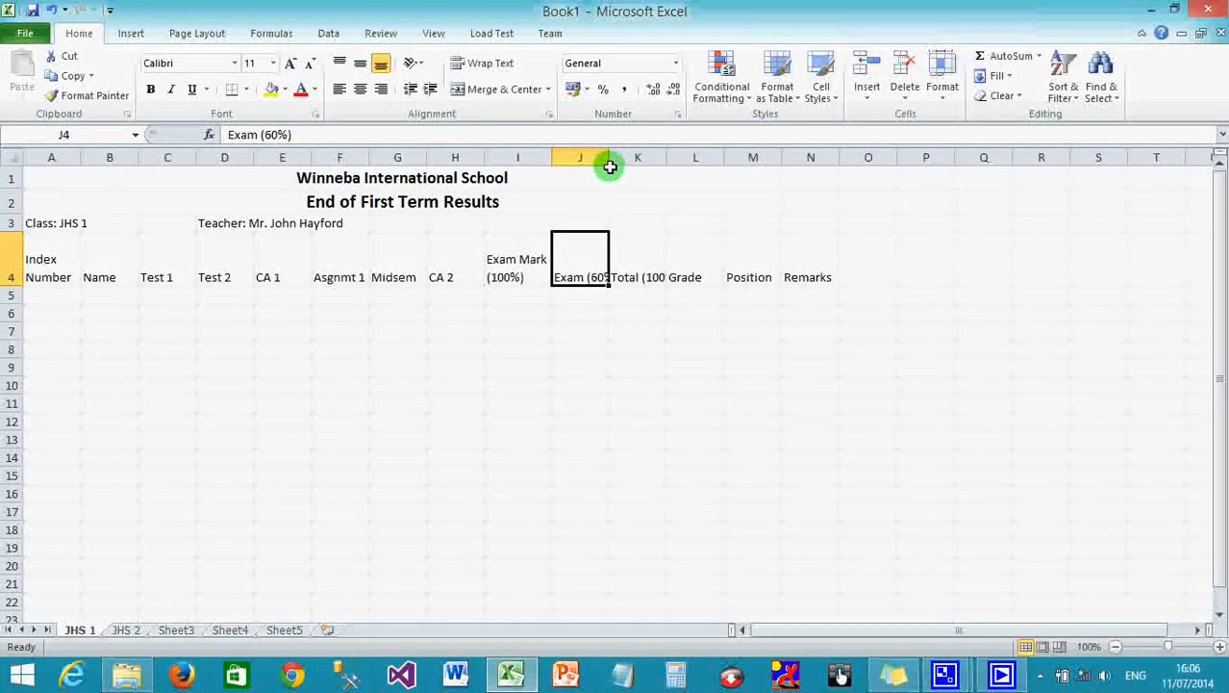
left_click(493, 65)
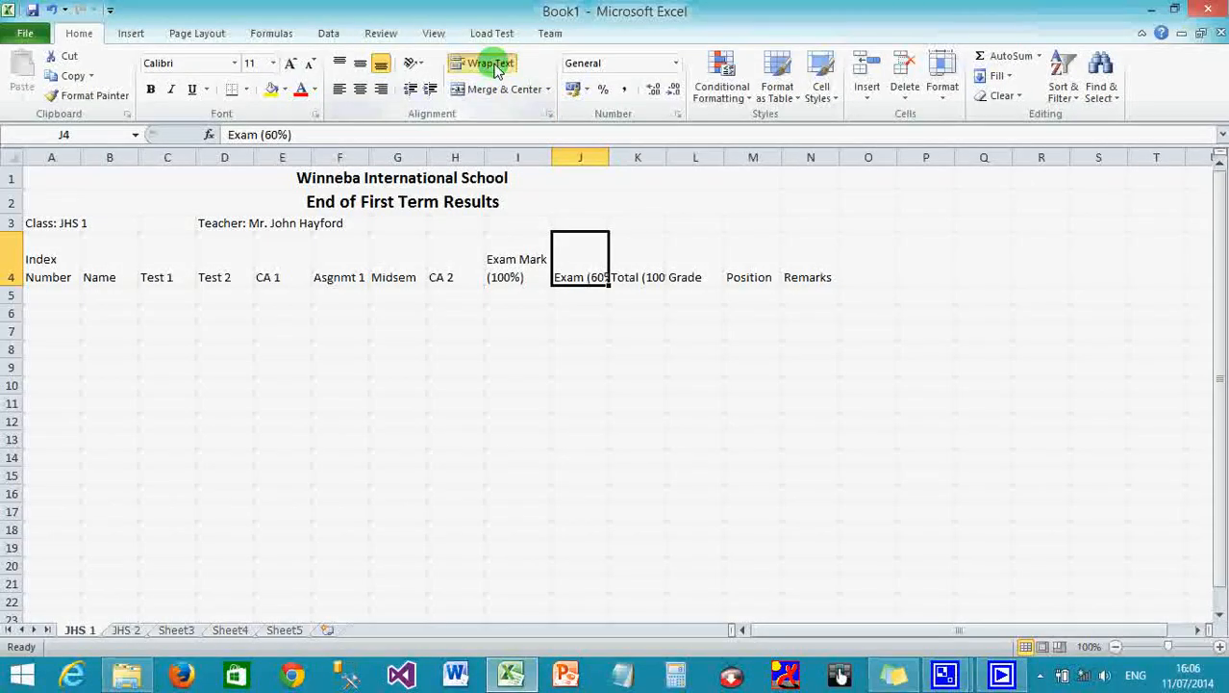
Wrap the Total (100%) heading in K4, then select the Name heading in B4.
left_click(646, 252)
left_click(494, 63)
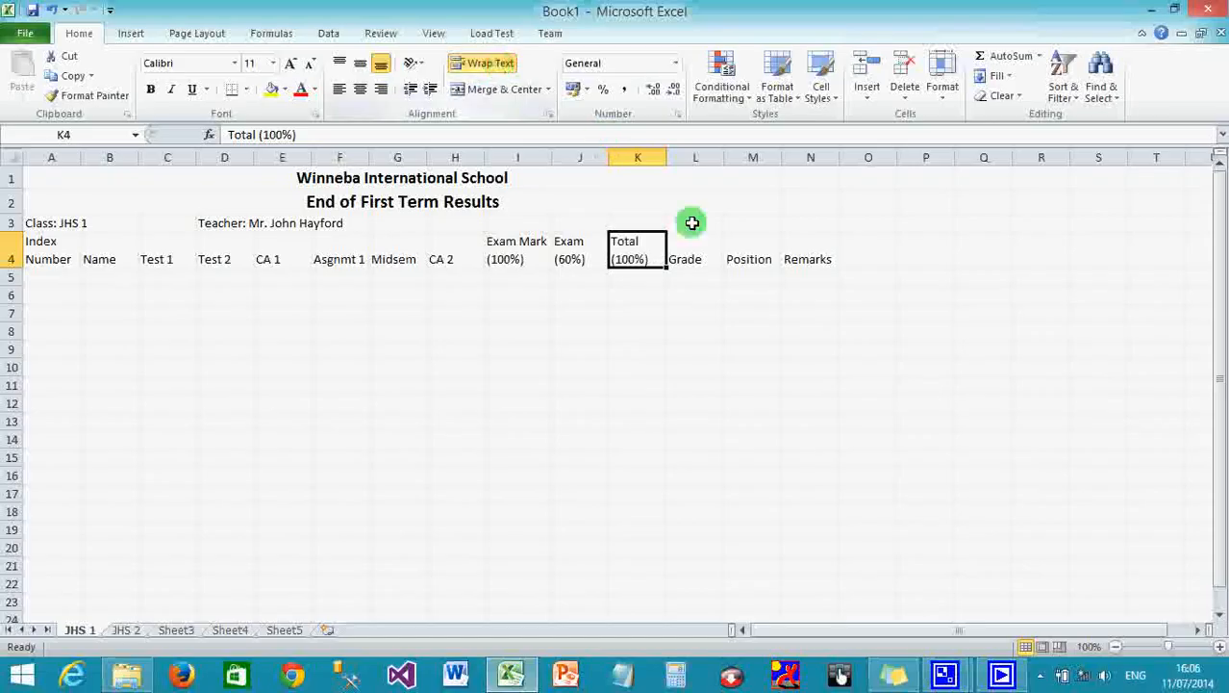
left_click(701, 253)
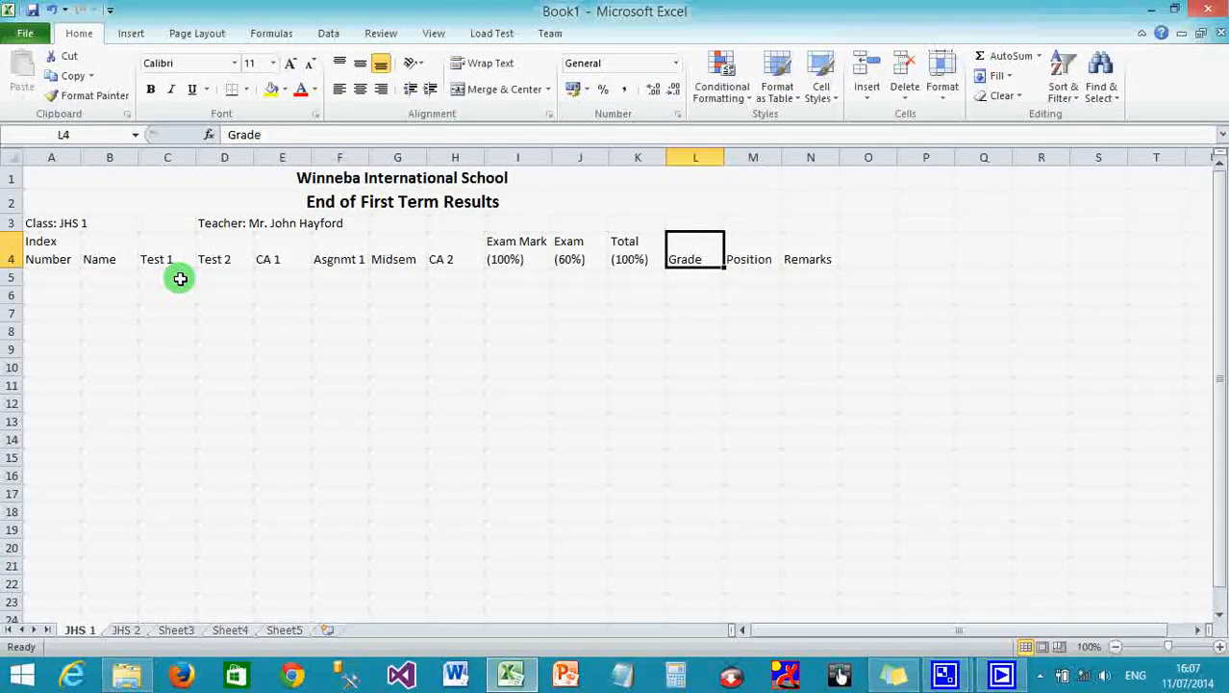
left_click(101, 258)
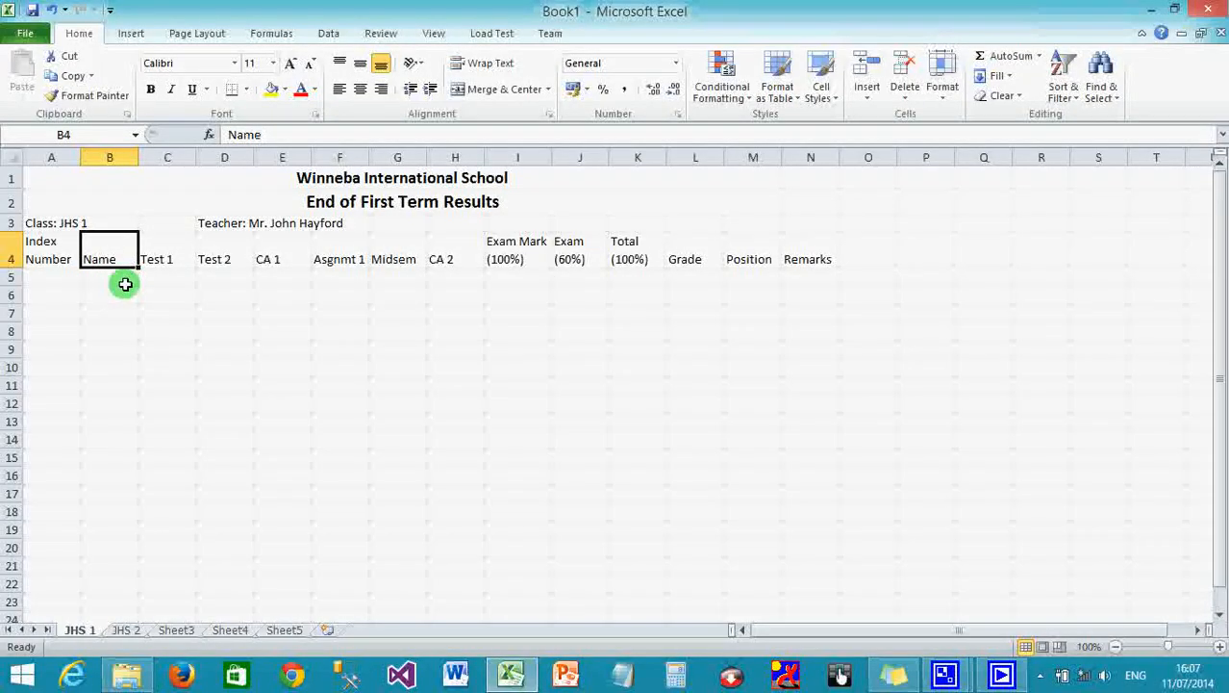
Widen column B (Name) considerably and column A (Index Number) slightly.
left_click_drag(138, 158, 239, 162)
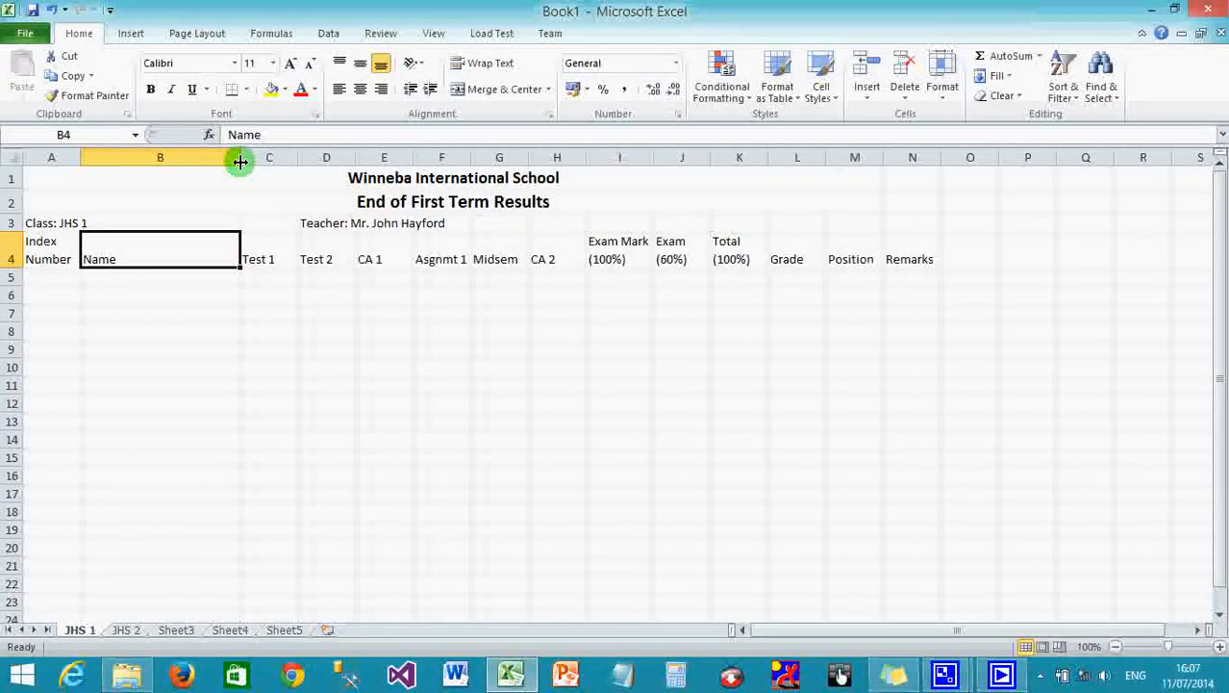
left_click_drag(80, 155, 97, 156)
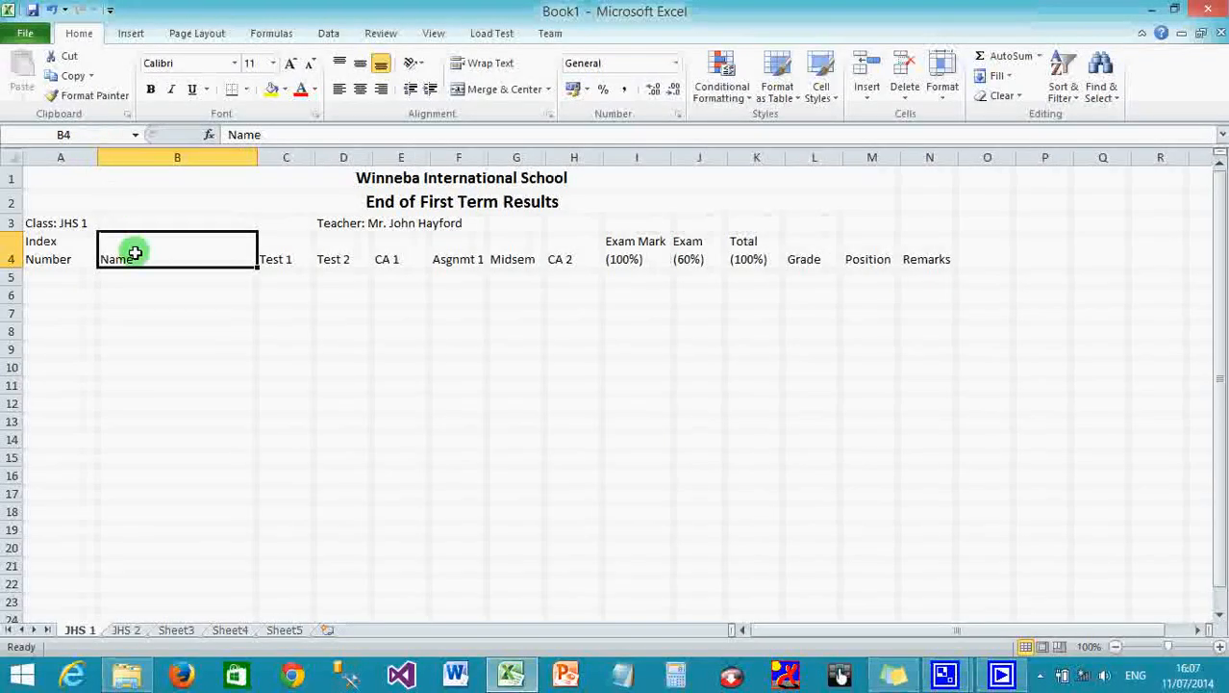
Change the headings to 'Test 1 (20)' and 'Test 2 (40)'.
left_click(286, 259)
left_click(262, 134)
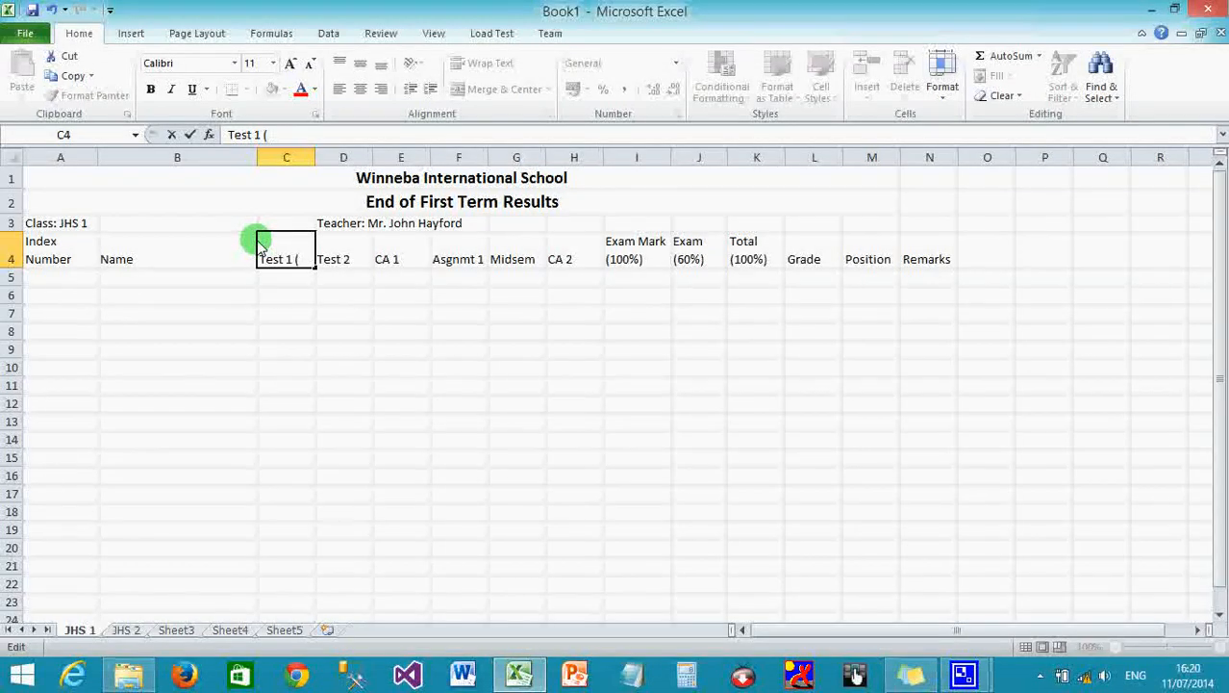
type(")")
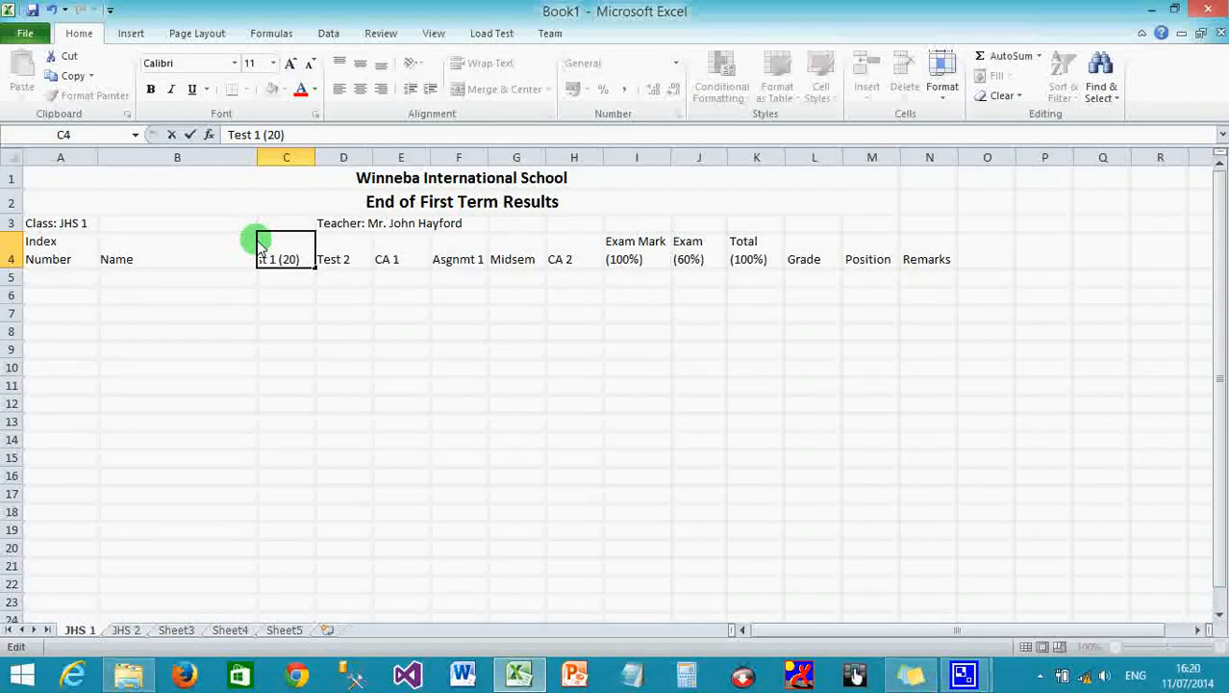
left_click(356, 262)
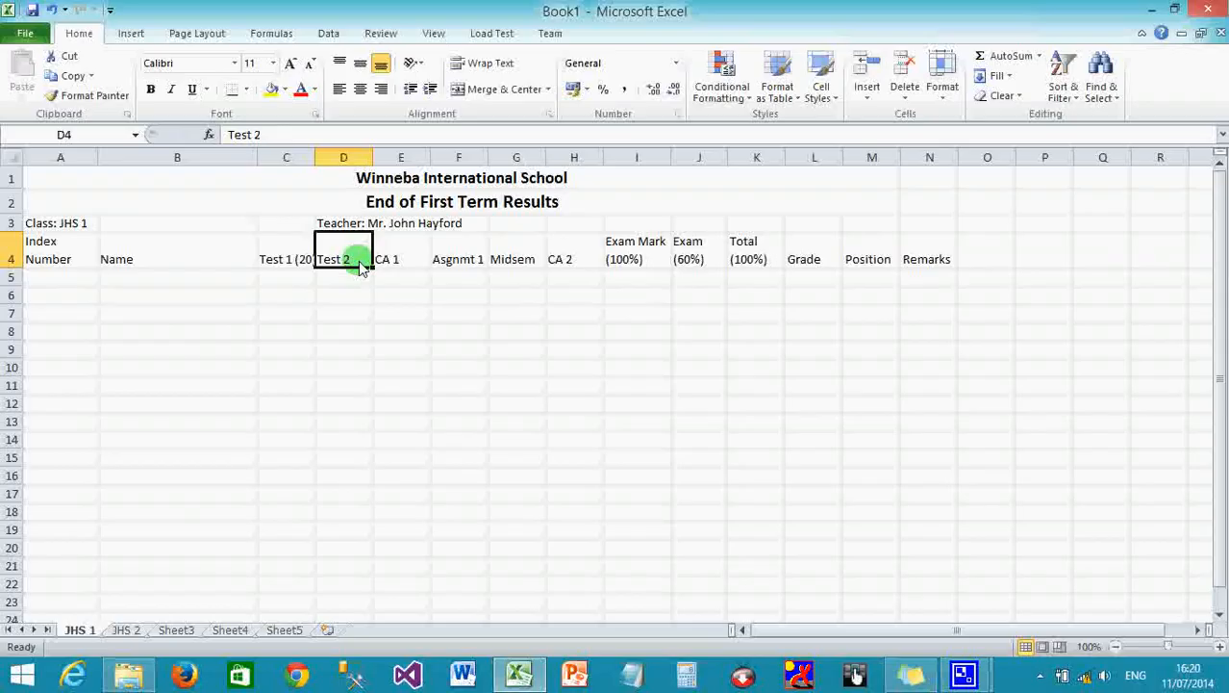
left_click(276, 137)
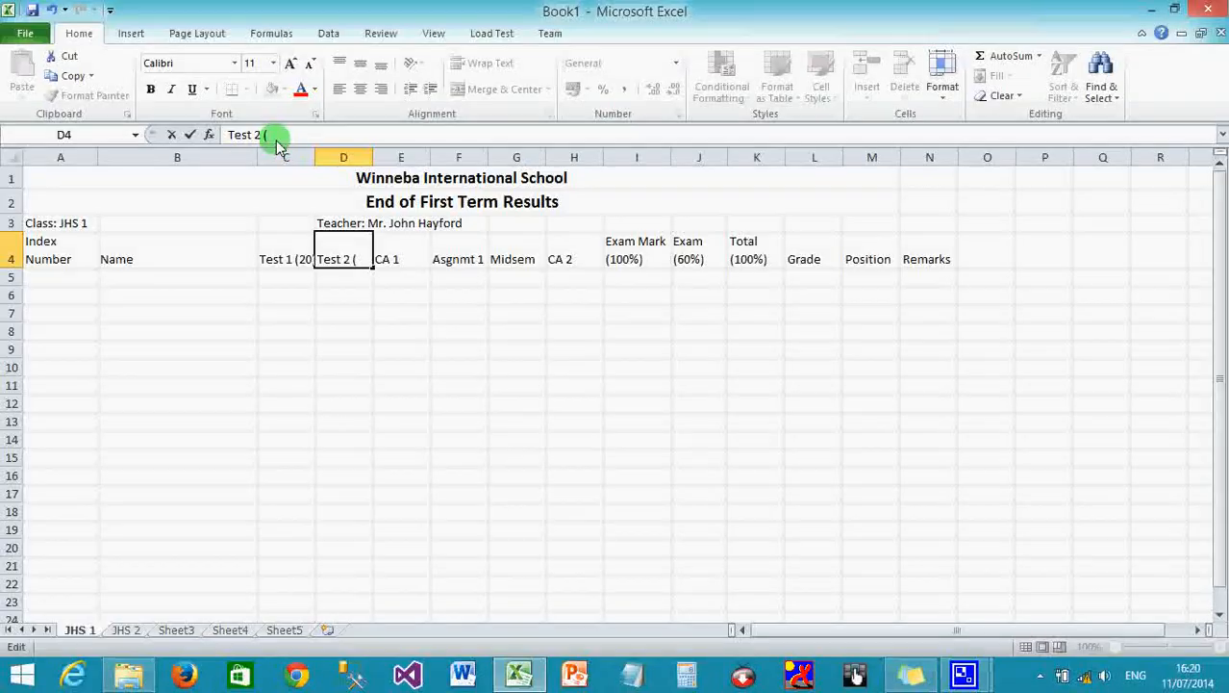
type("(40)")
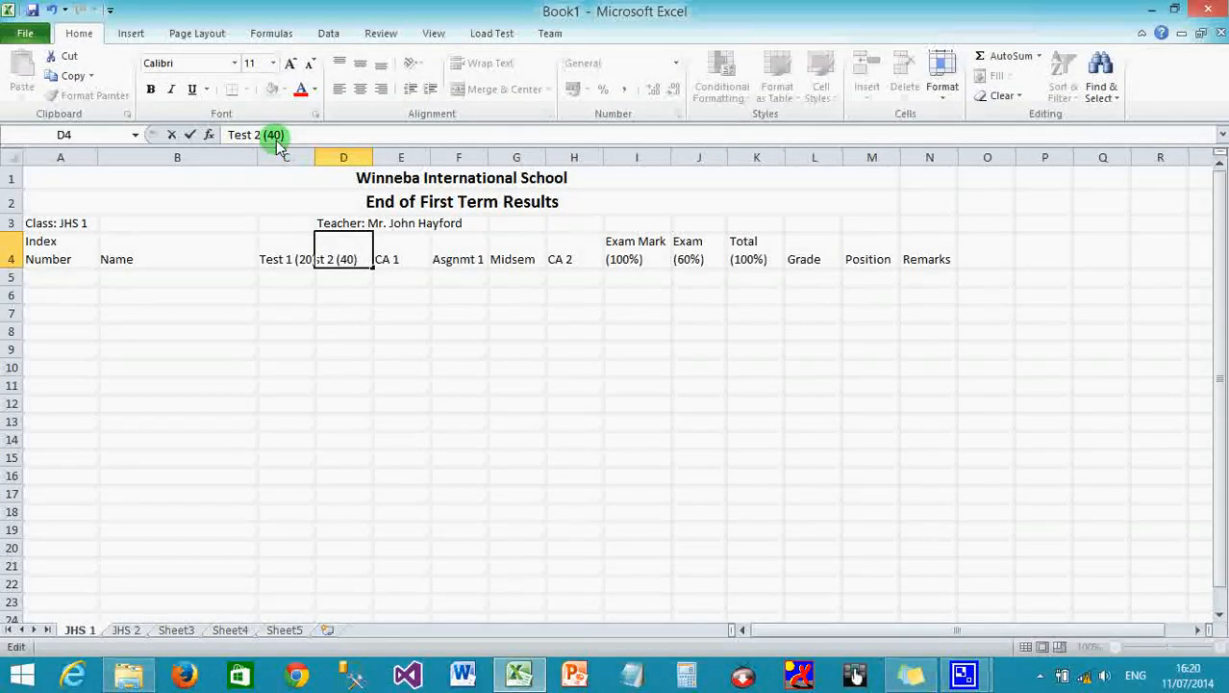
left_click(402, 259)
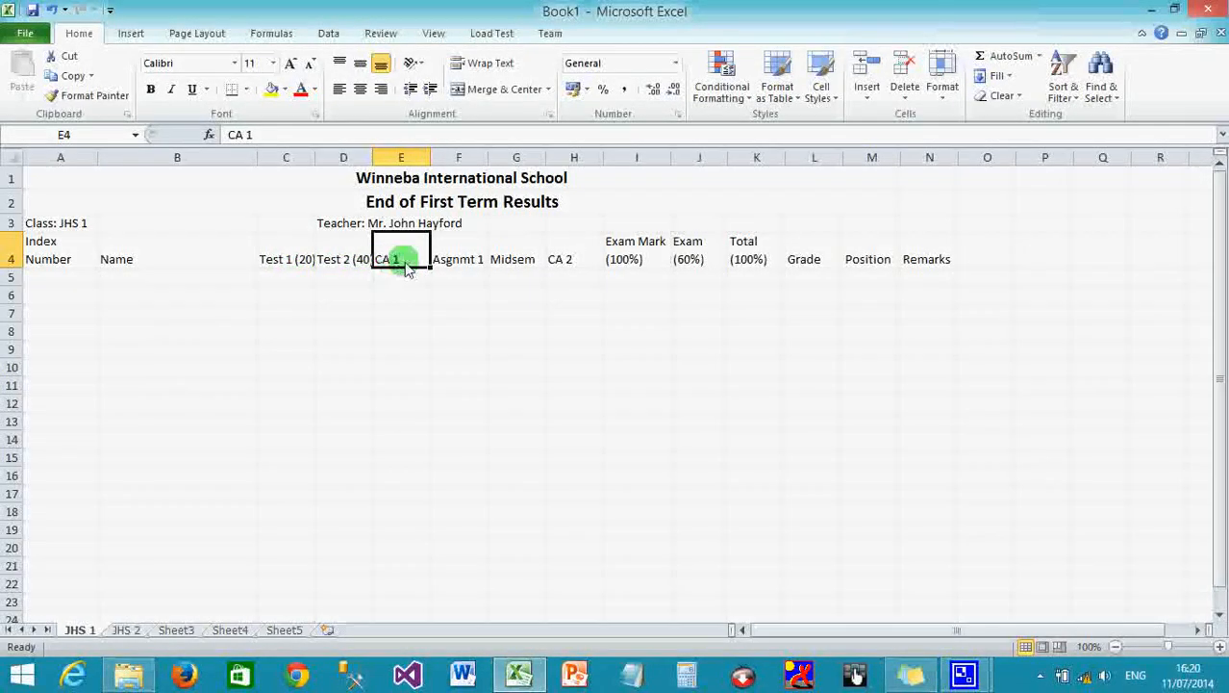
Wrap the Test 1 (20) and Test 2 (40) headings onto two lines.
left_click(293, 257)
left_click(458, 63)
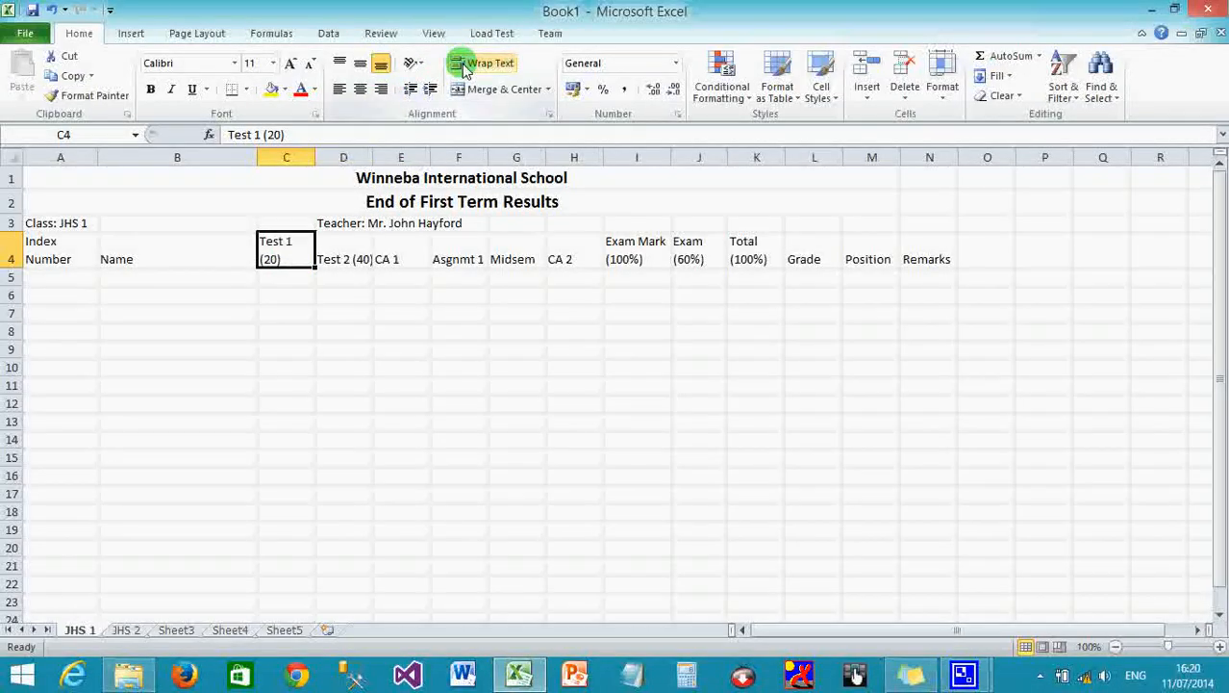
left_click(343, 252)
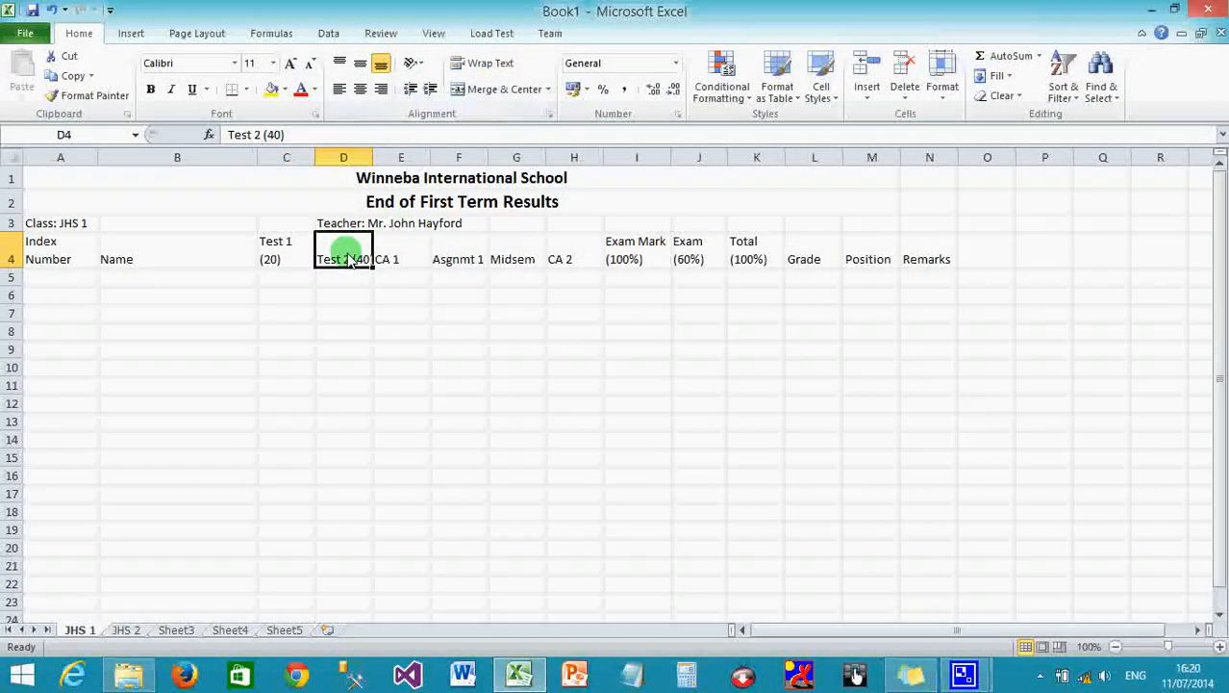
left_click(478, 62)
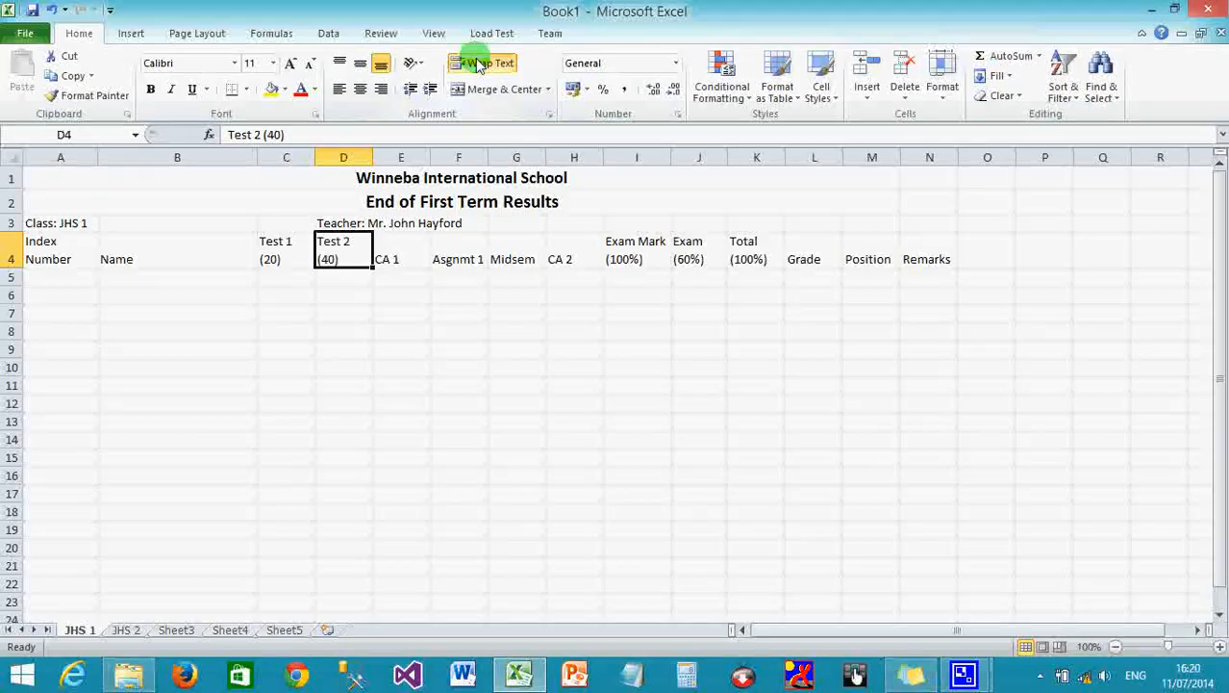
Change the CA 1 heading to 'CA 1 (20%)' and wrap it onto two lines.
left_click(398, 255)
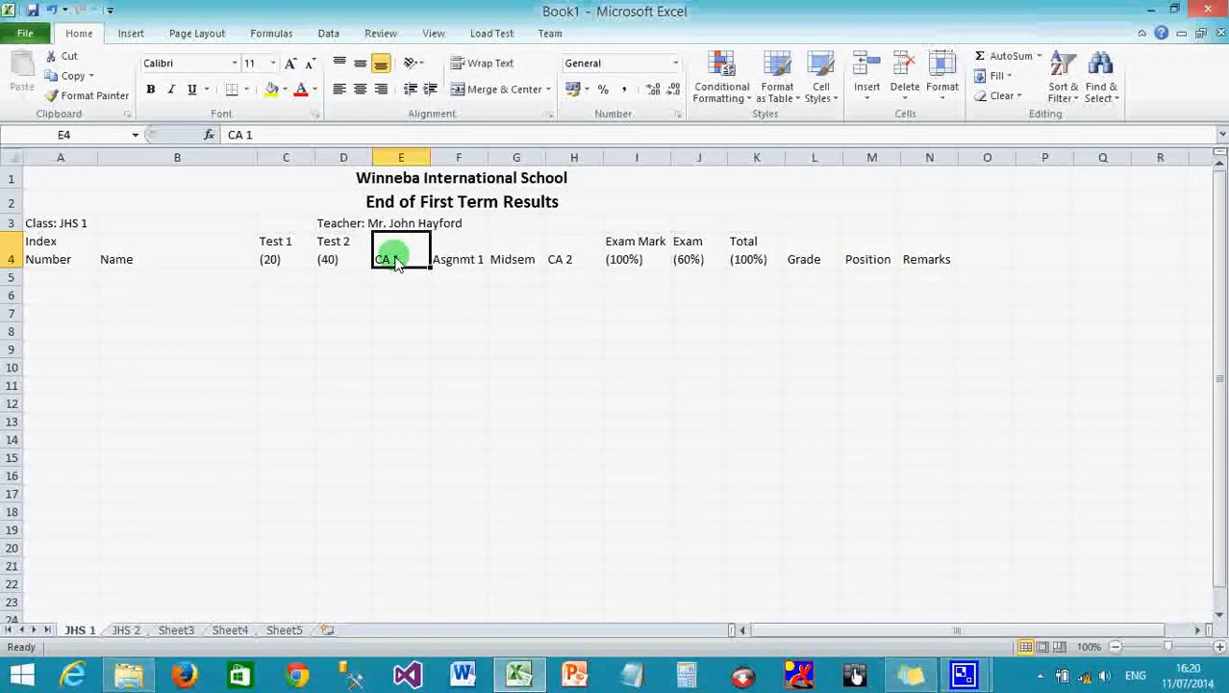
left_click(374, 134)
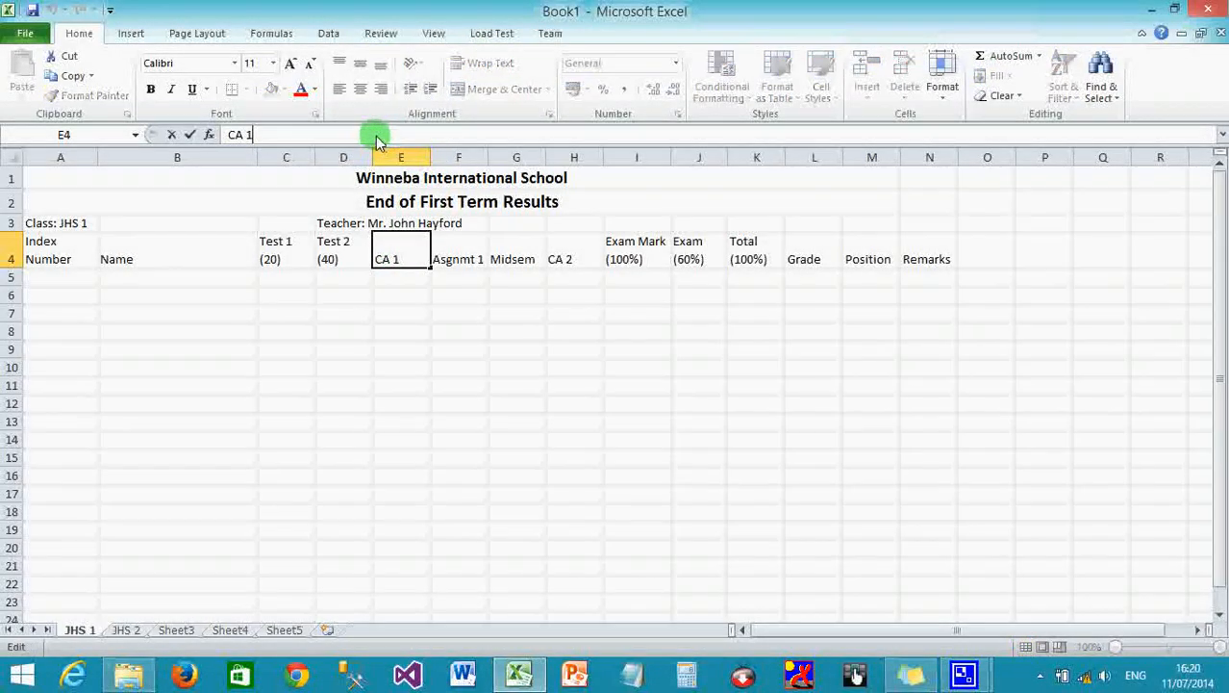
type("(20")
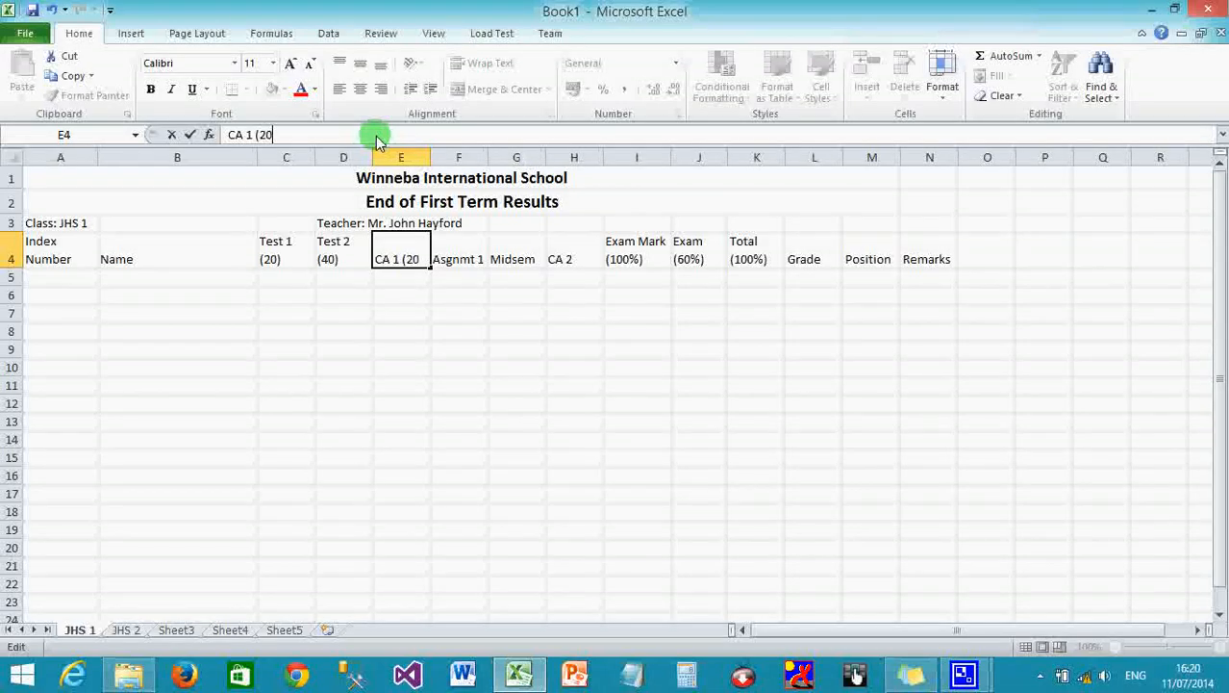
type("%)")
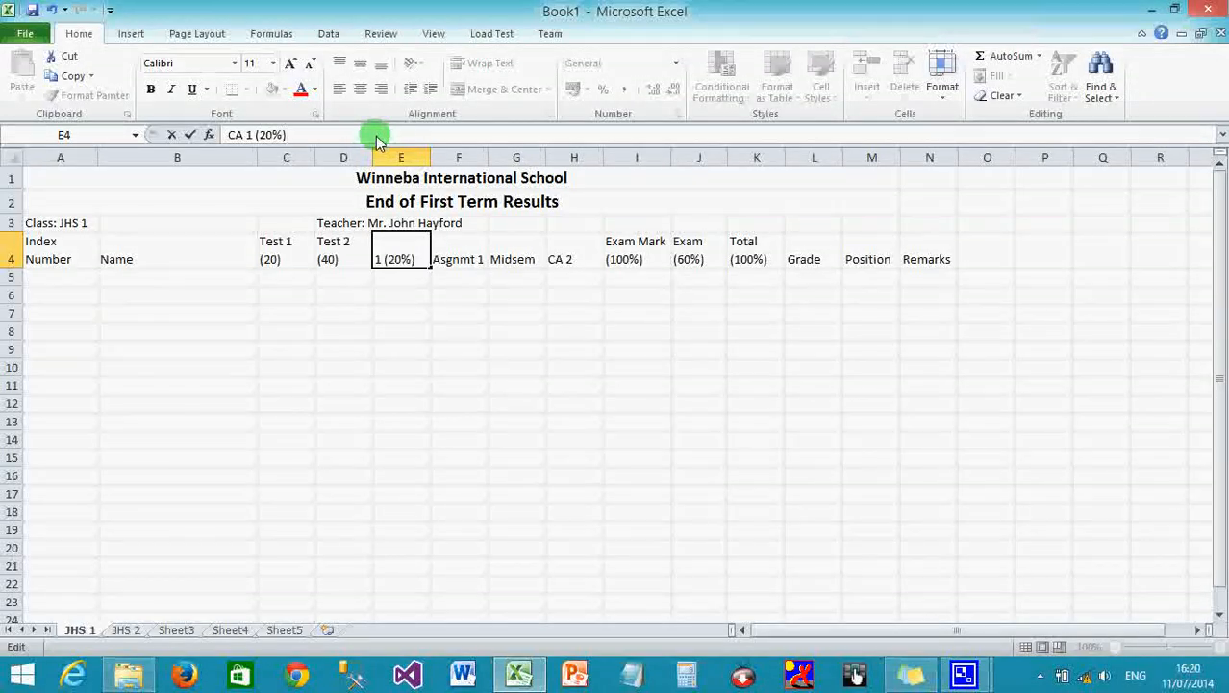
left_click(413, 275)
left_click(406, 252)
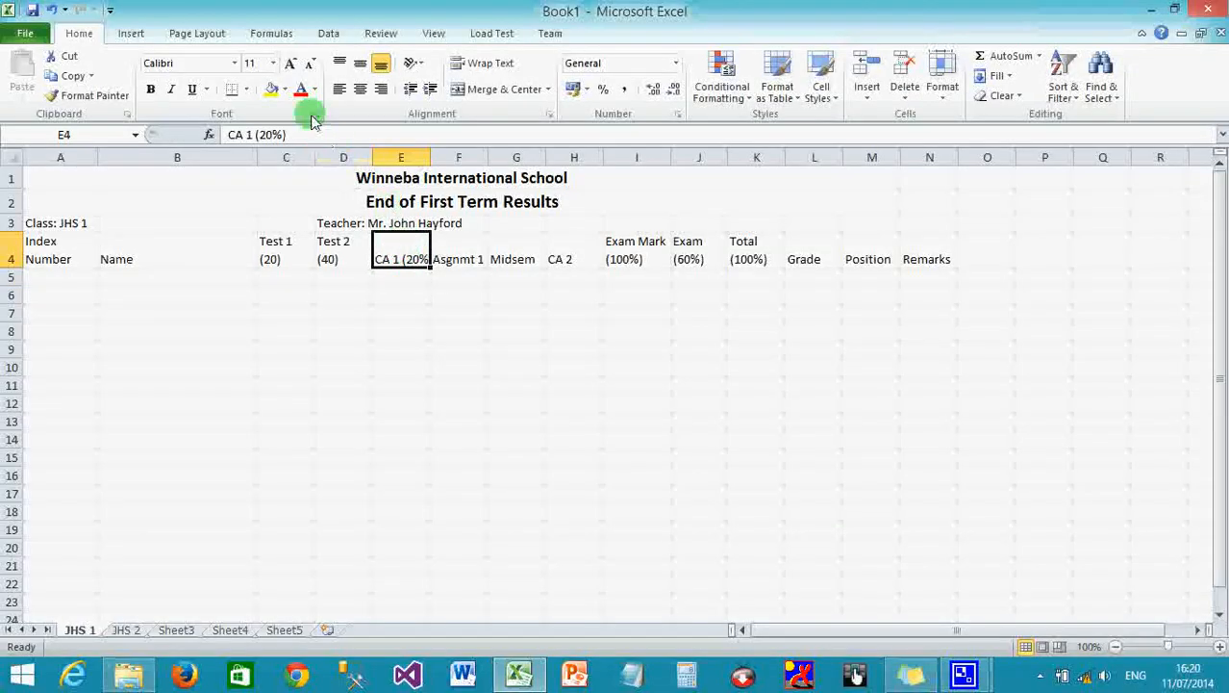
left_click(488, 65)
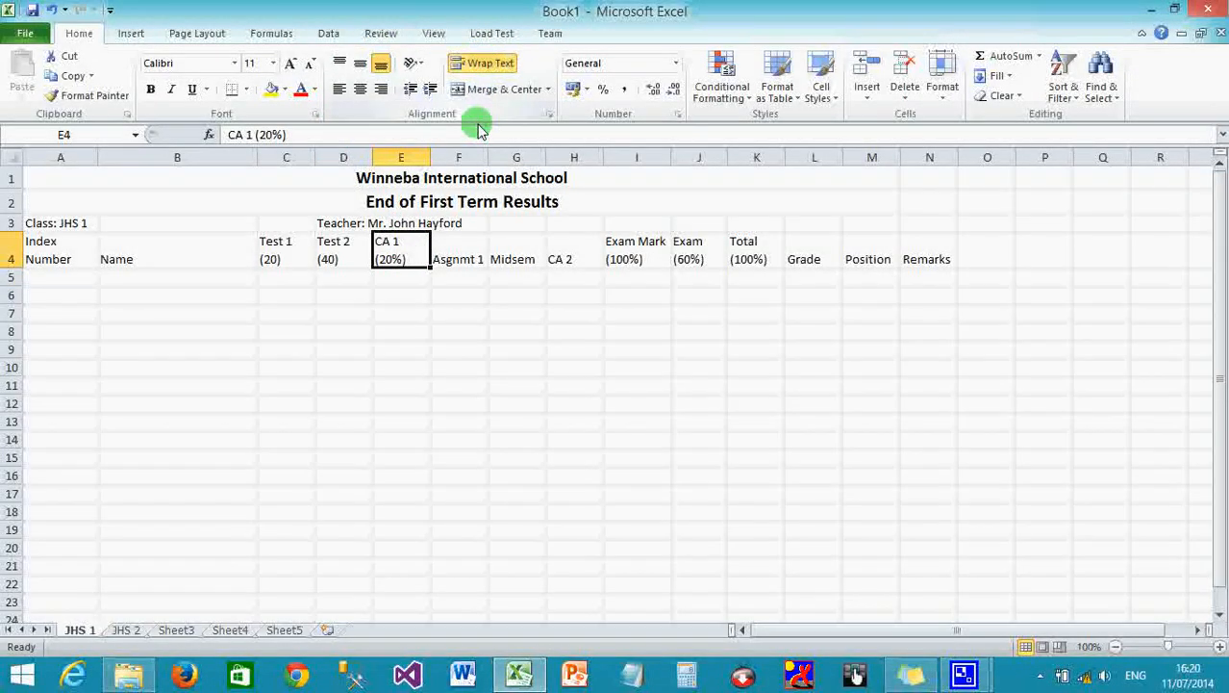
left_click(460, 252)
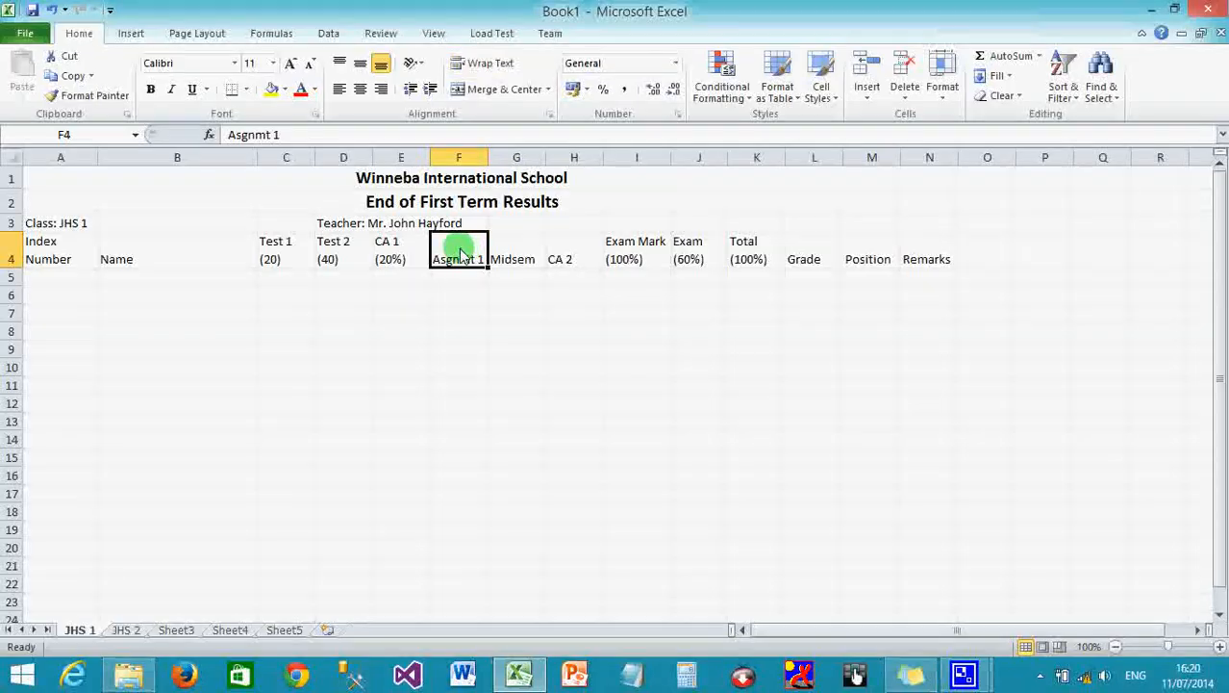
Change the headings to 'Asgnmt 1 (50)' and 'Midsem (50)'.
left_click(345, 138)
type("(50)")
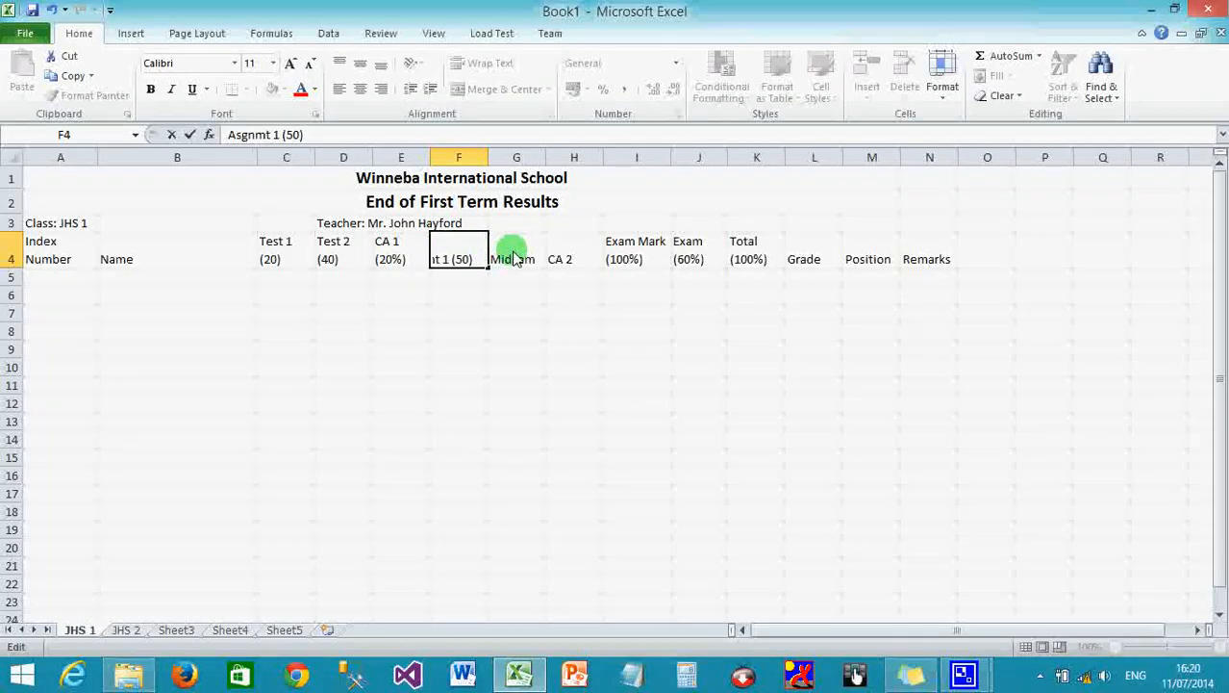
left_click(515, 257)
left_click(322, 134)
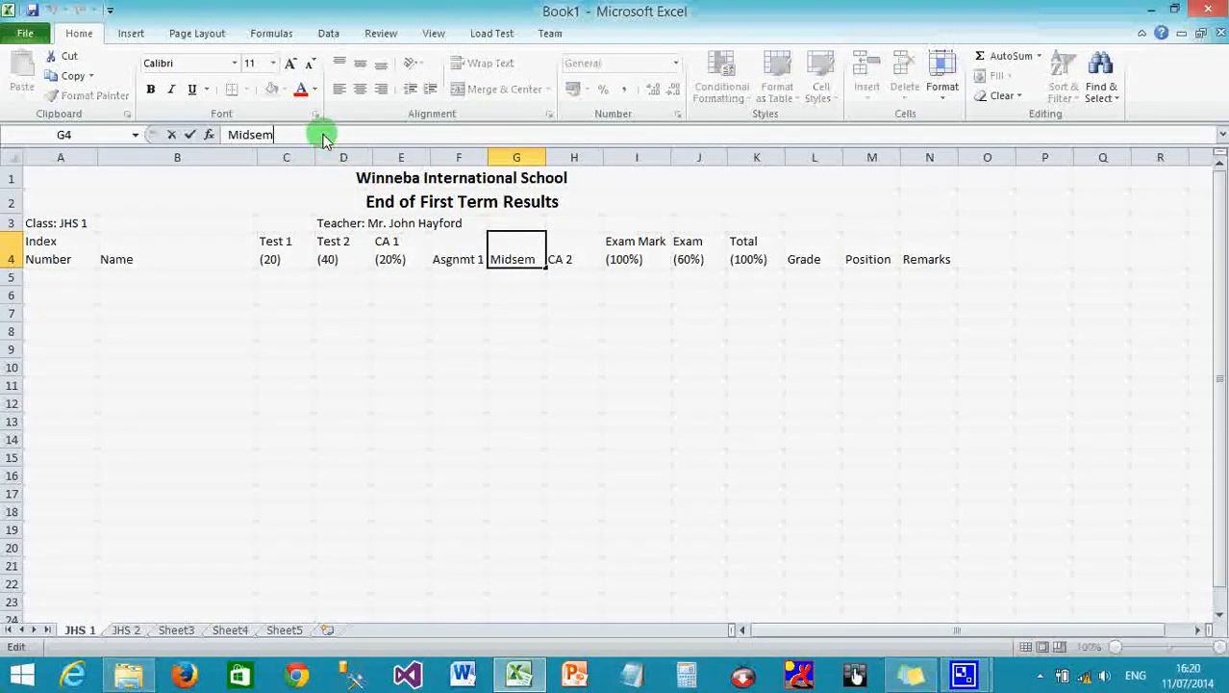
type("(50)")
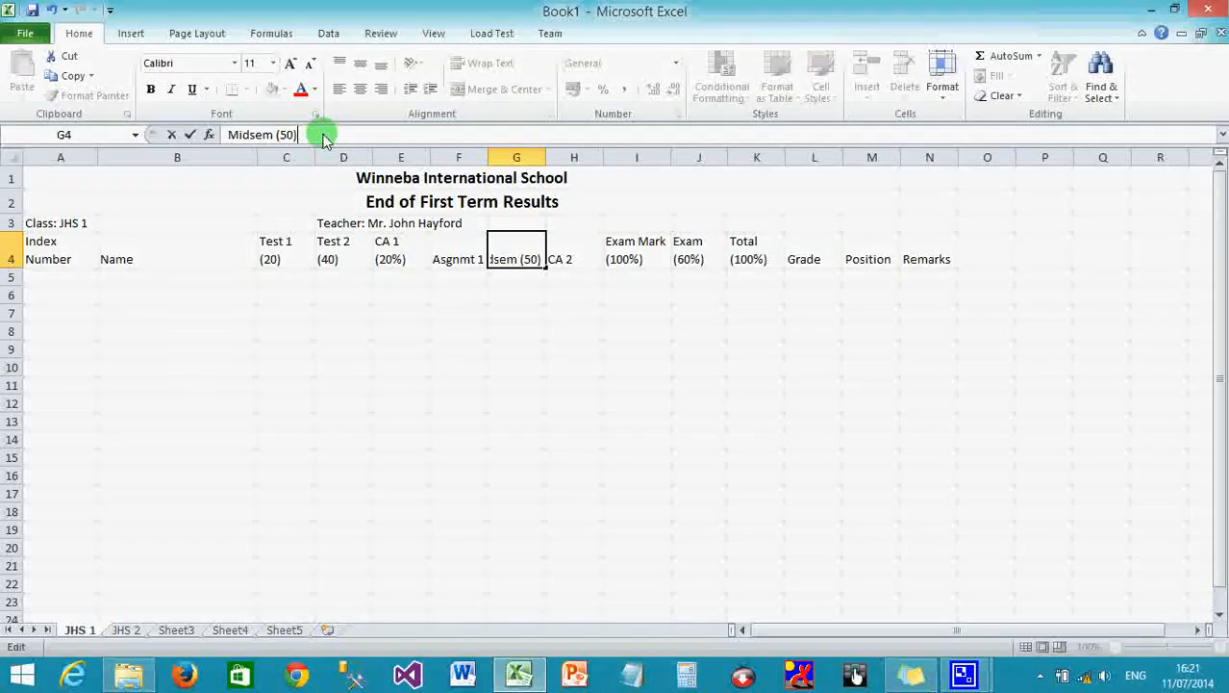
left_click(468, 298)
Wrap the Asgnmt 1 (50) and Midsem (50) headings onto two lines.
left_click(448, 252)
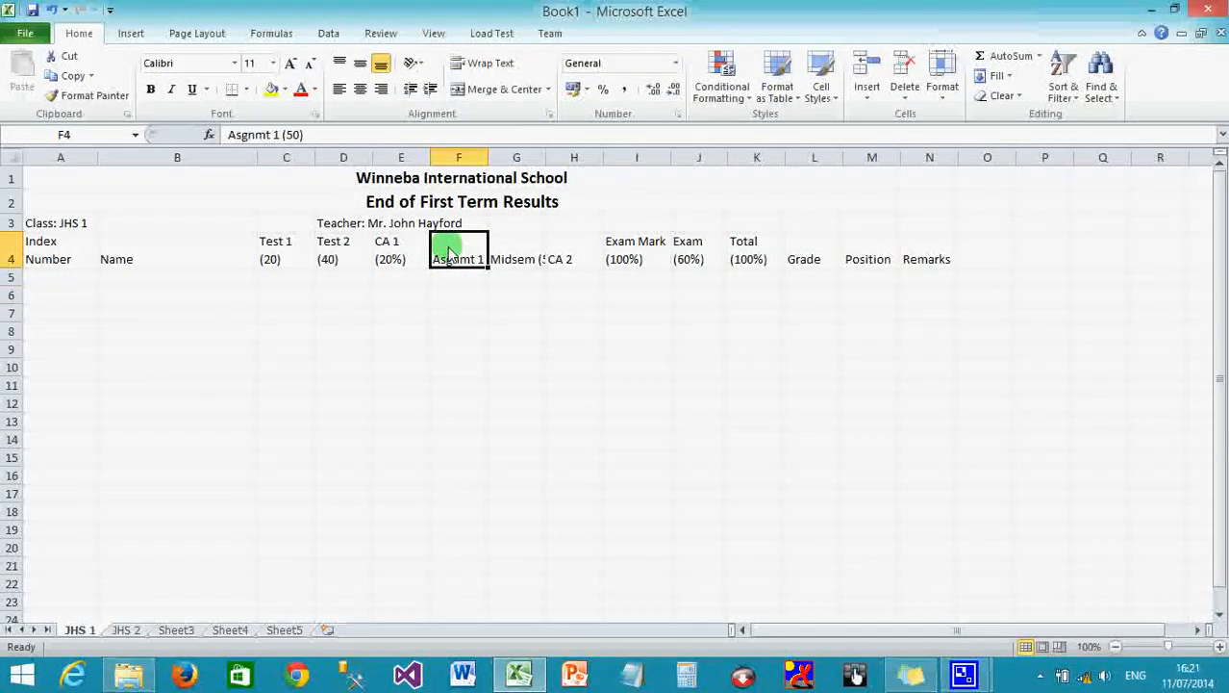
left_click(491, 66)
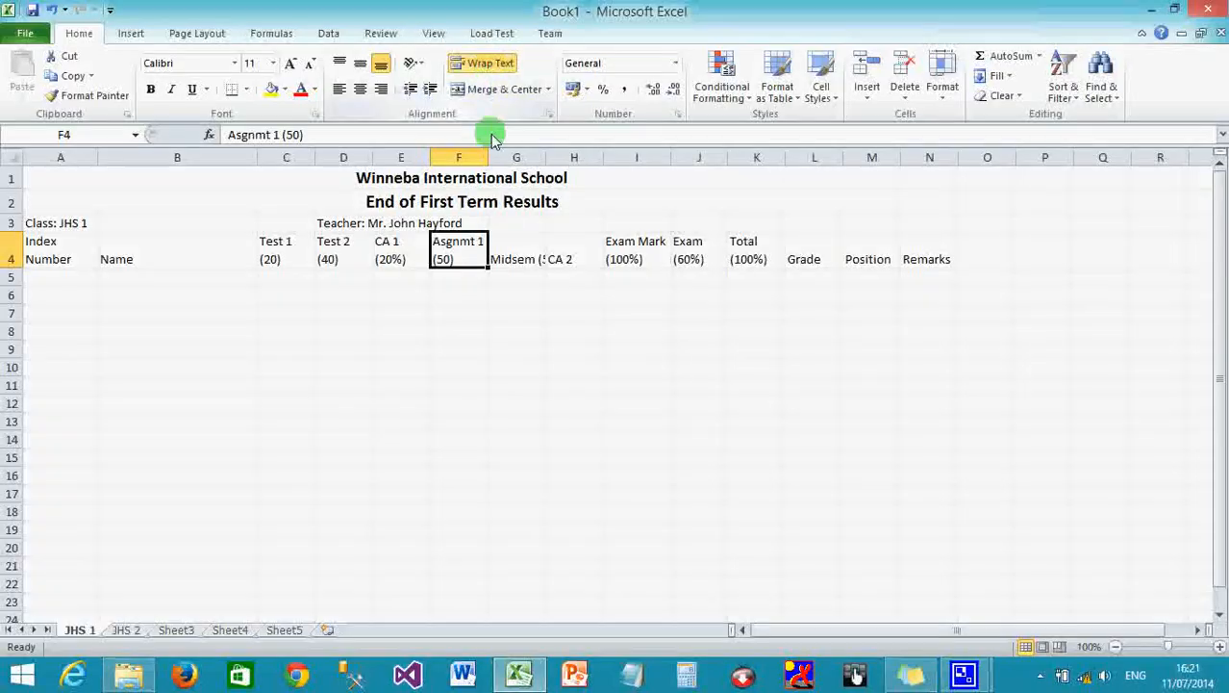
left_click(517, 258)
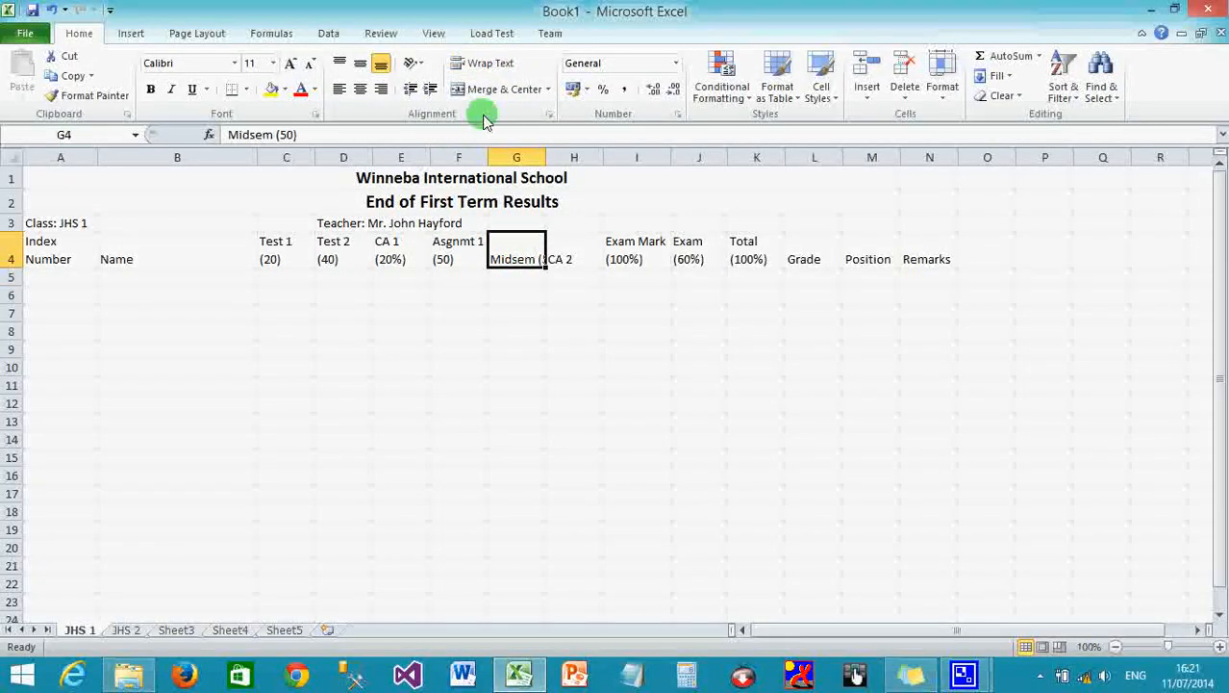
left_click(485, 63)
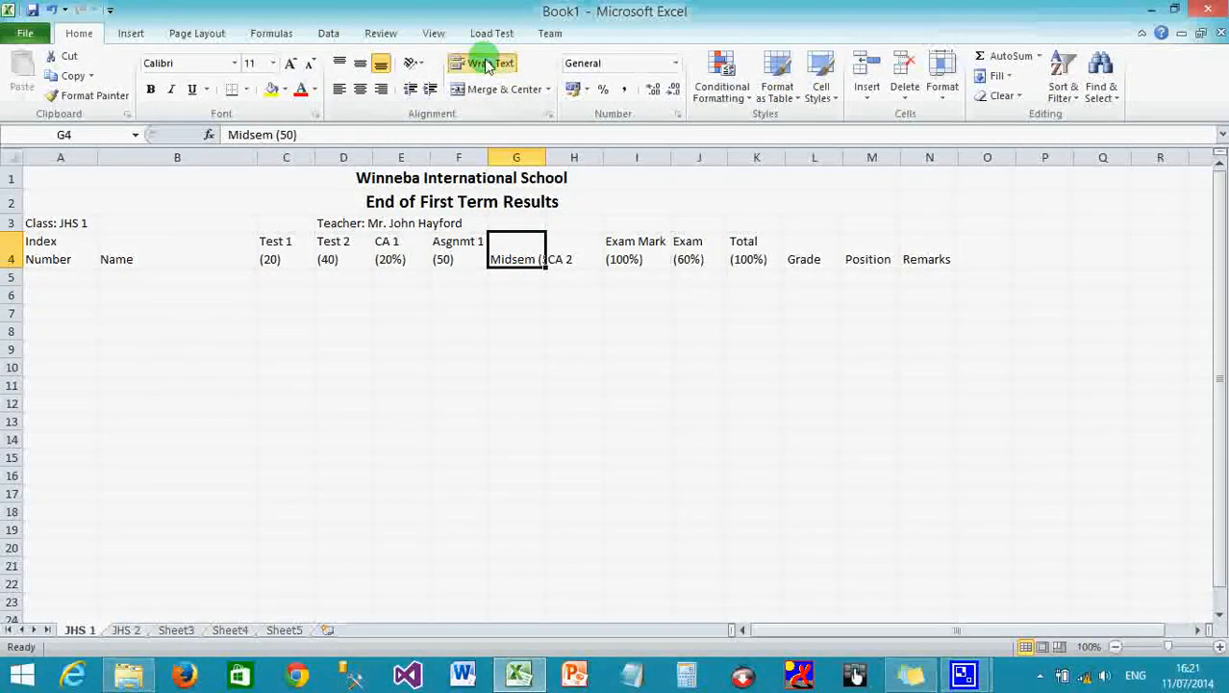
Change the H4 heading to 'CA 2 (20%)' and wrap it onto two lines.
left_click(565, 266)
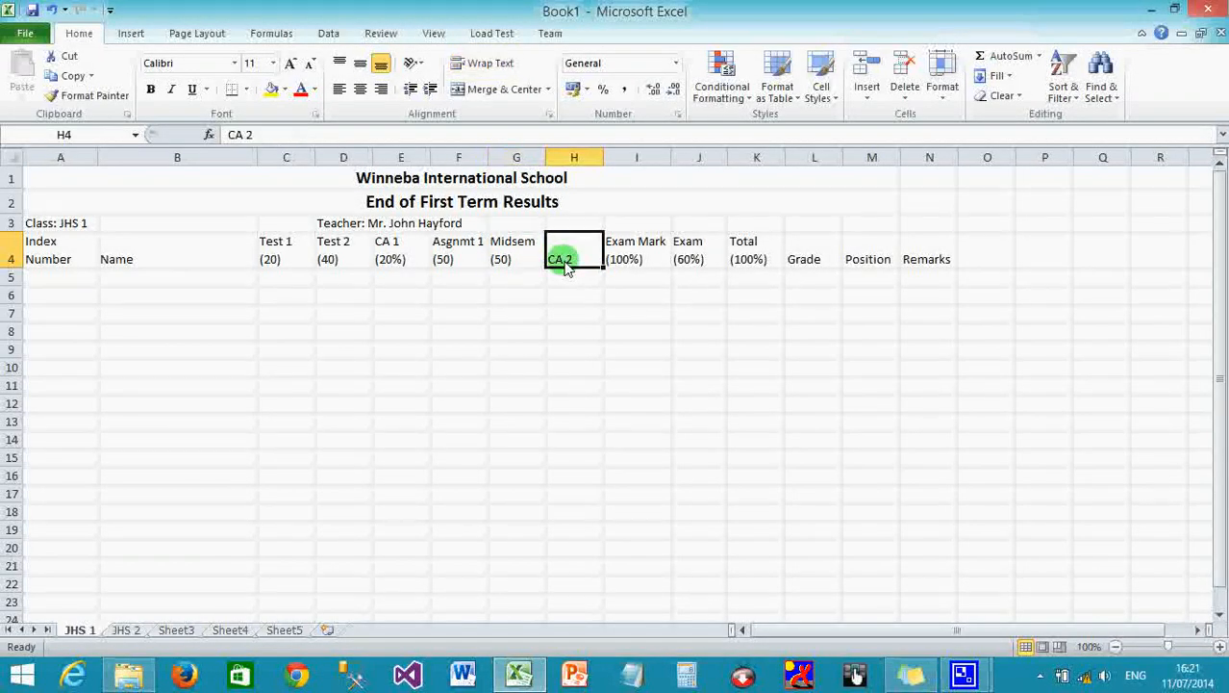
left_click(328, 136)
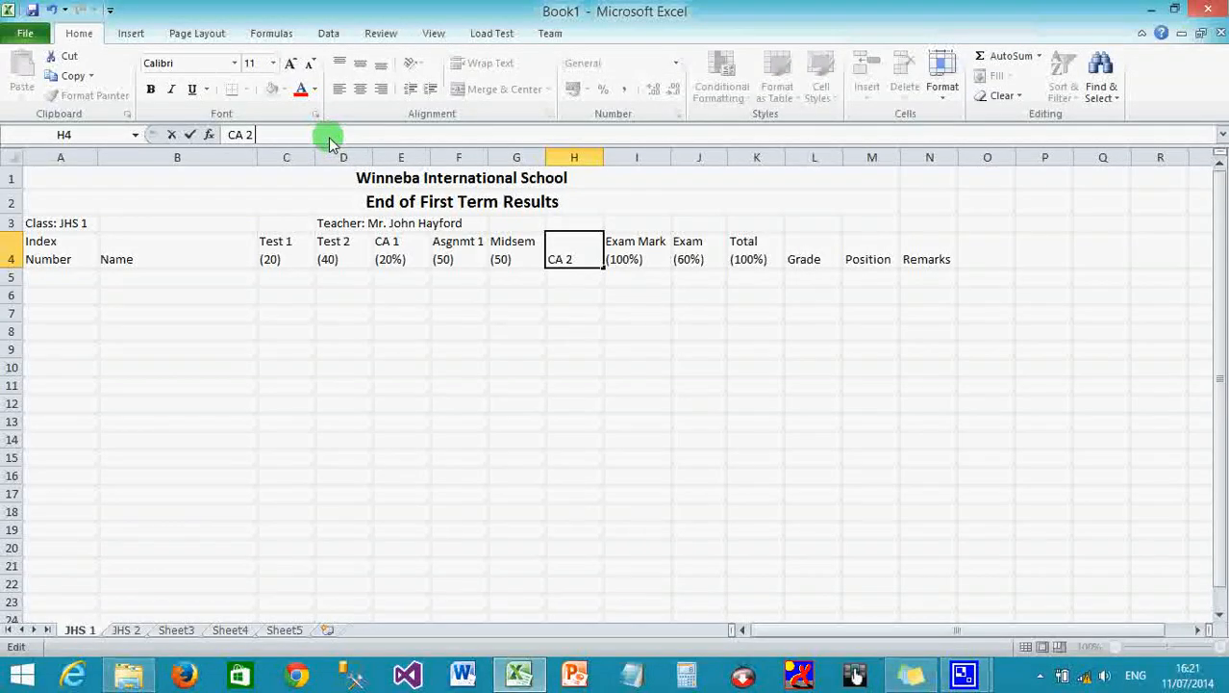
type("(20%)")
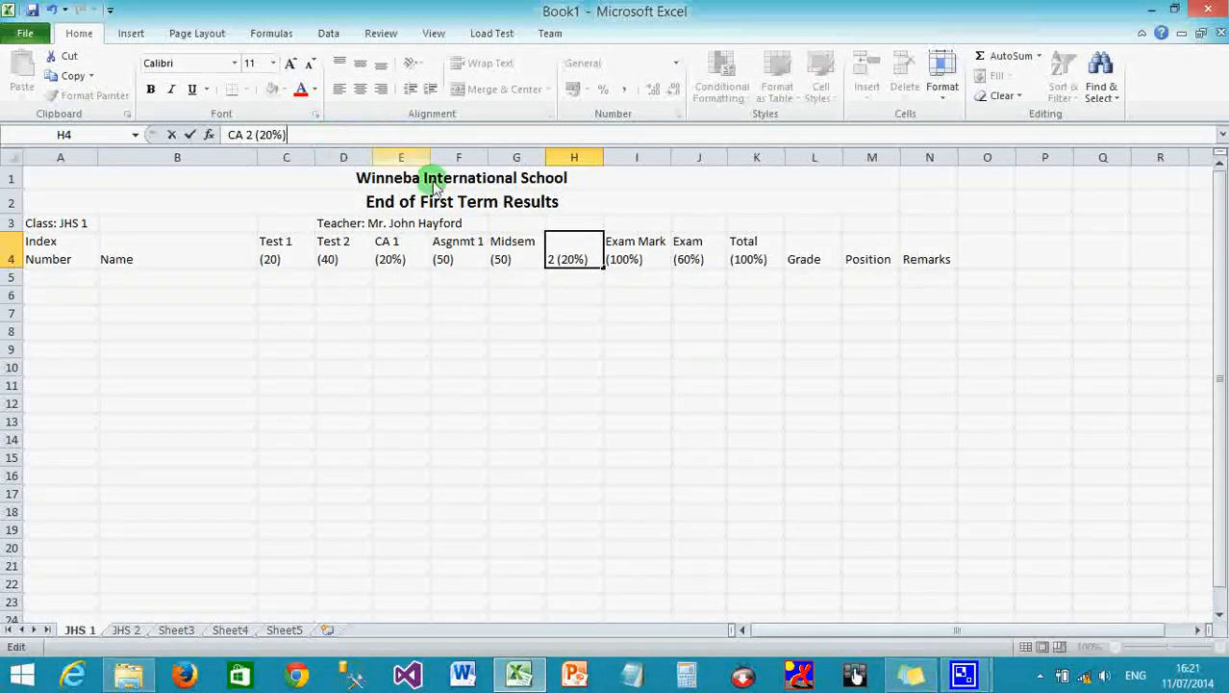
key("Return")
left_click(580, 267)
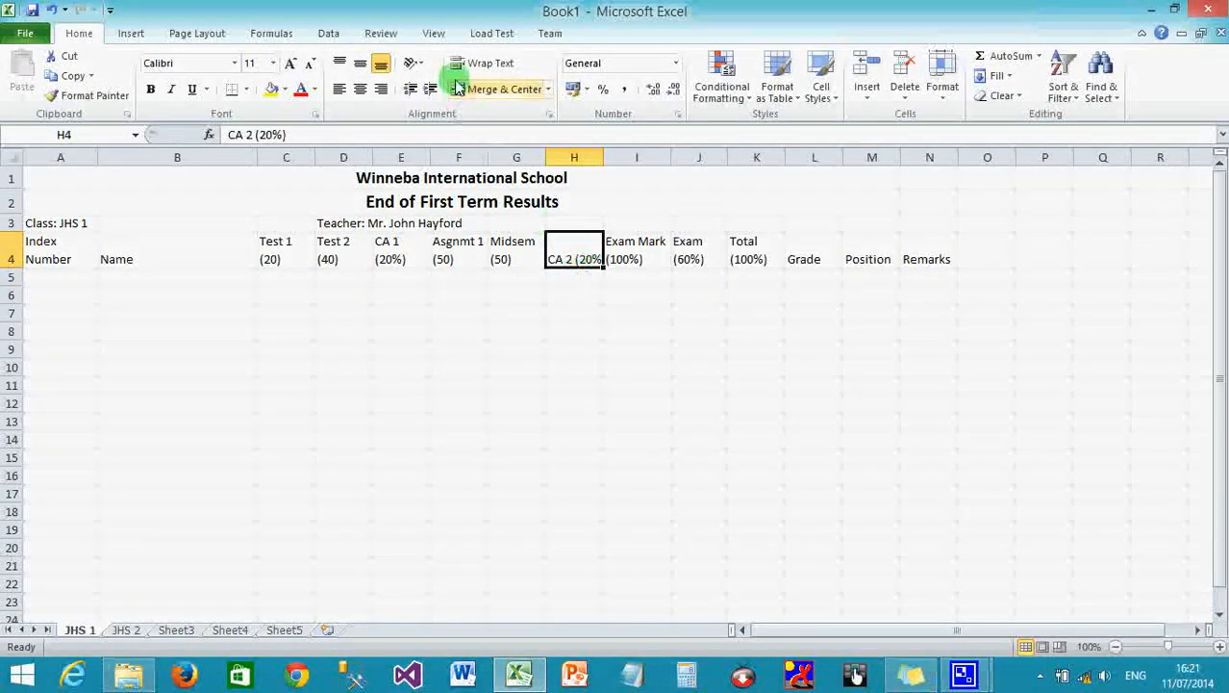
left_click(479, 63)
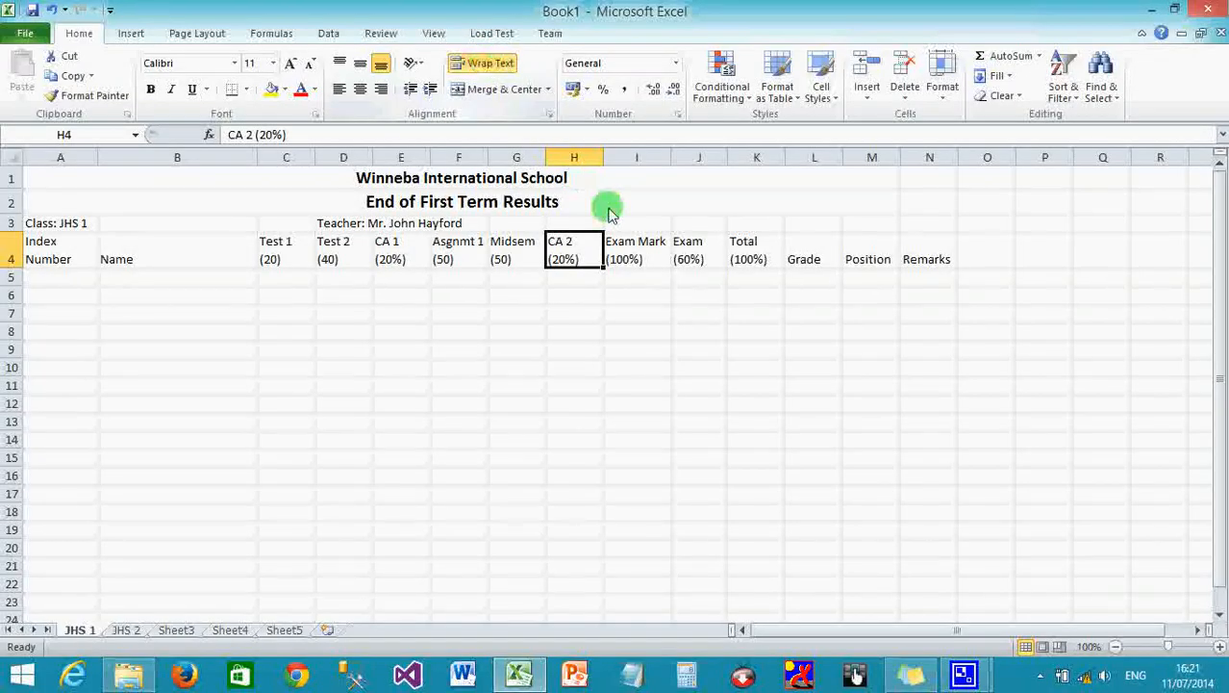
left_click(647, 263)
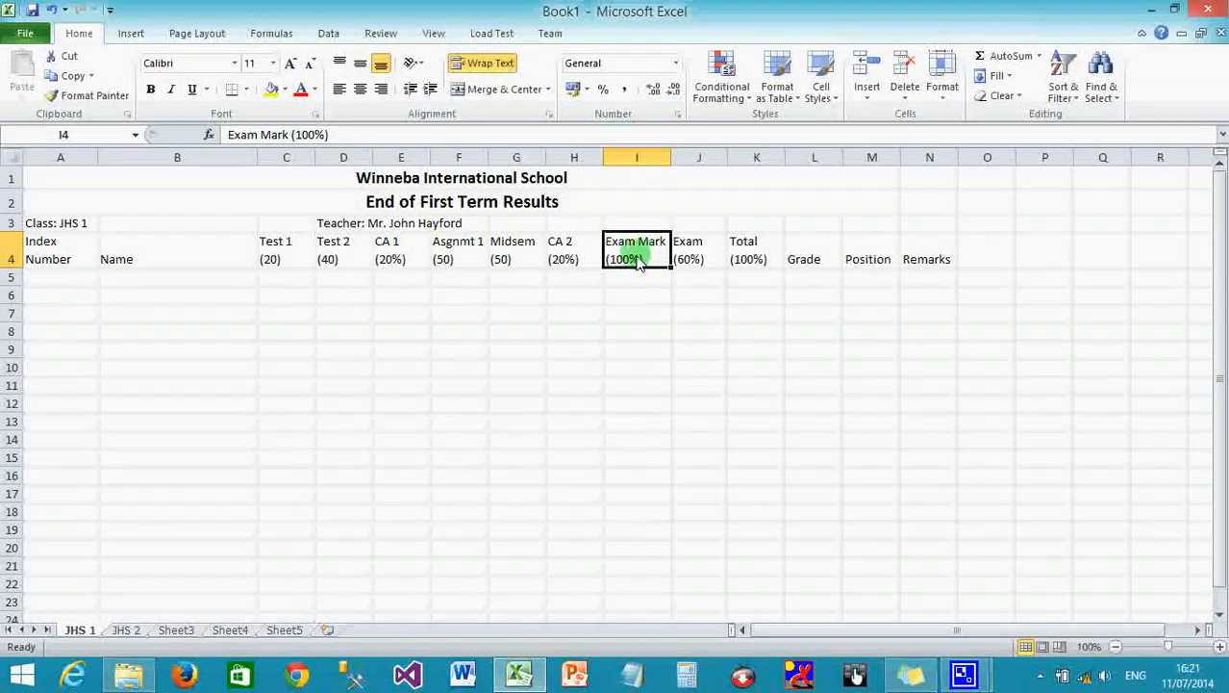
Remove the percent sign so the I4 heading reads 'Exam Mark (100)'.
left_click(322, 135)
key("BackSpace")
left_click(627, 277)
left_click(642, 267)
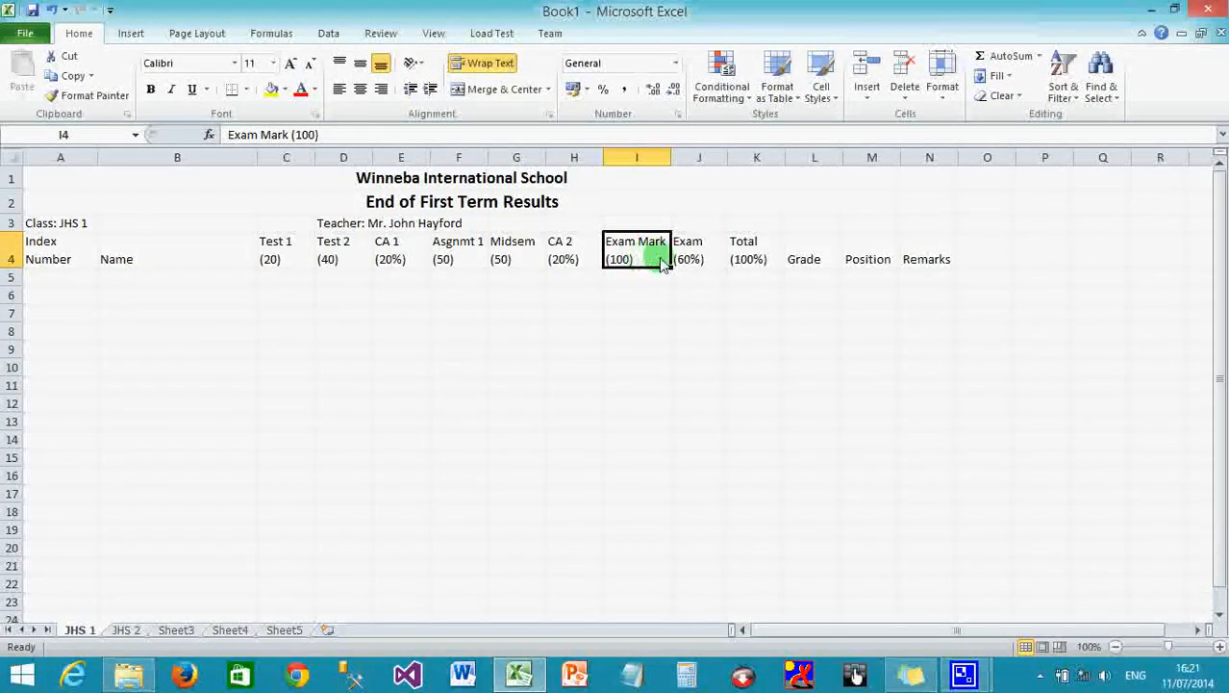
Review the CA 1, CA 2, Exam Mark, Exam and Total headings in row 4.
left_click(701, 261)
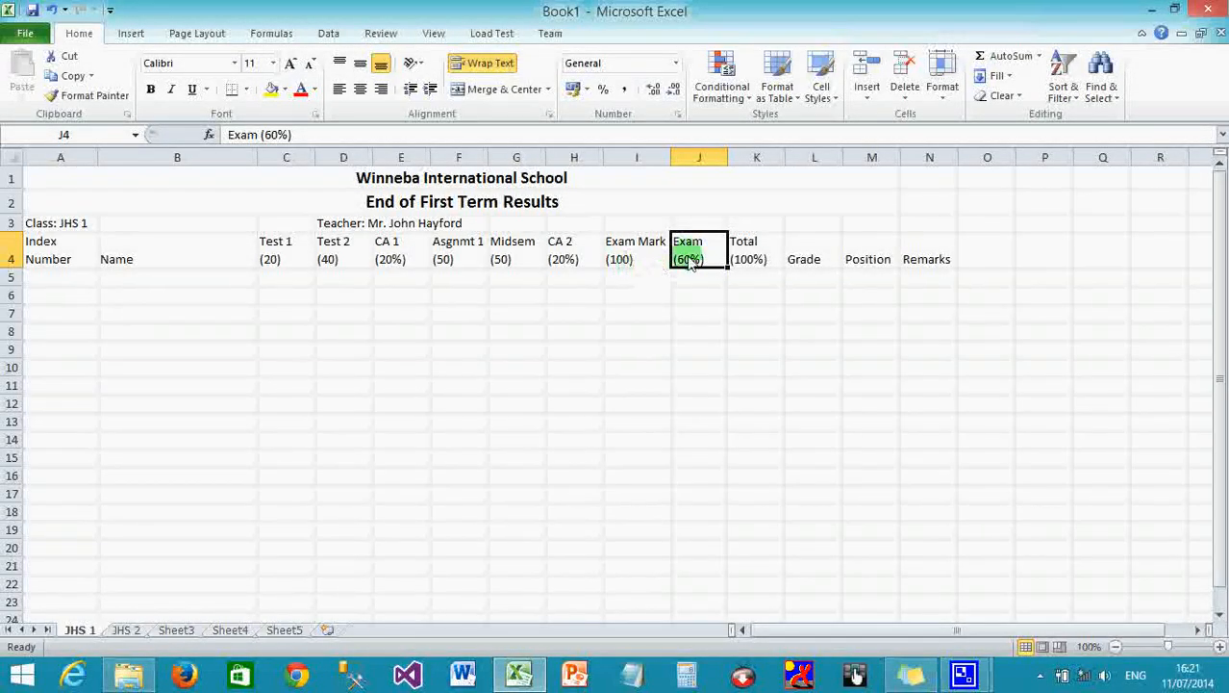
left_click(757, 258)
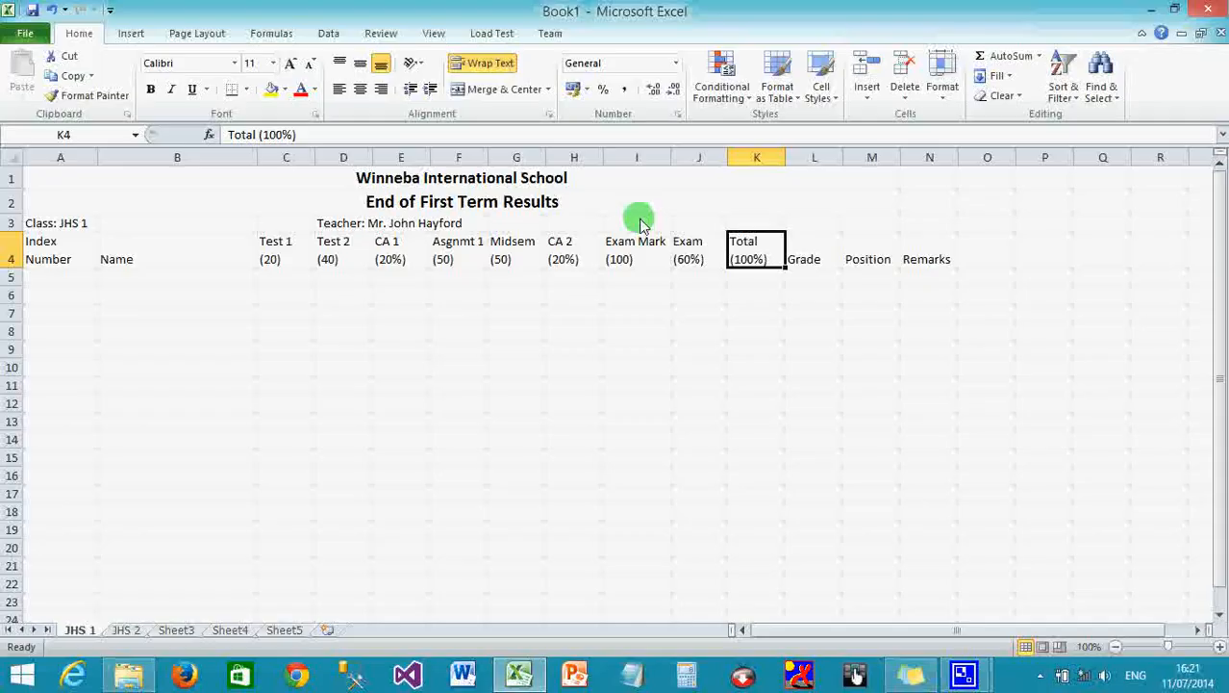
left_click(392, 262)
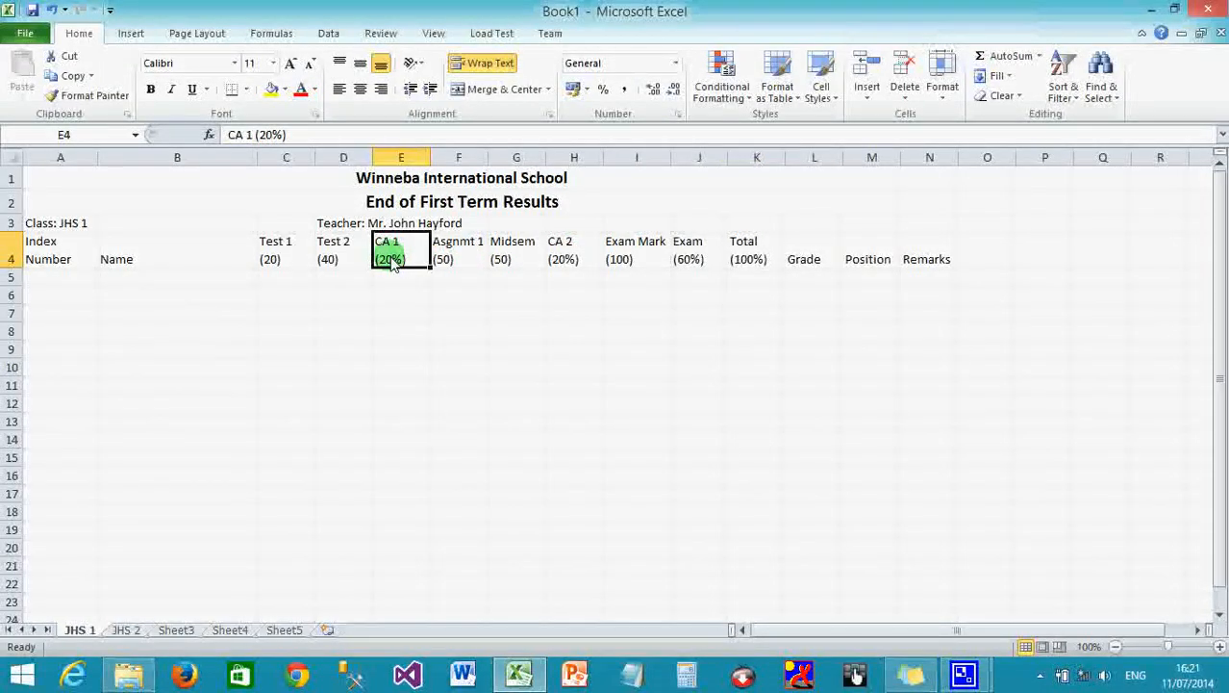
left_click(567, 262)
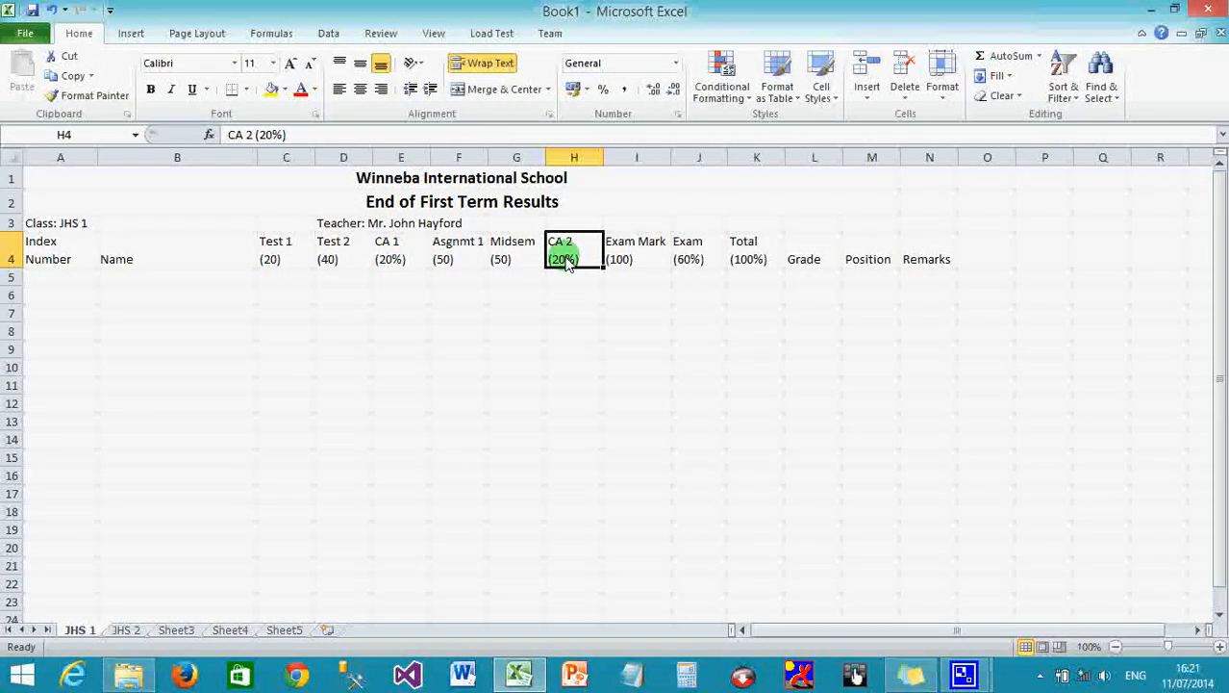
left_click(695, 266)
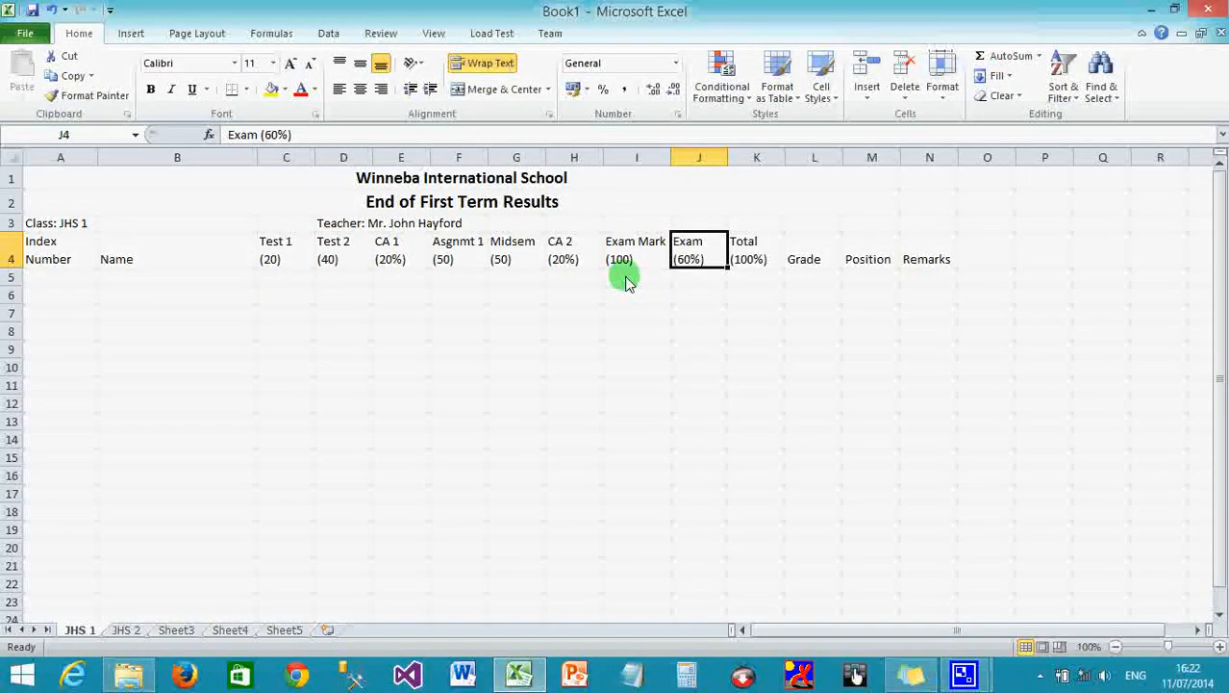
left_click(574, 255)
left_click(628, 258)
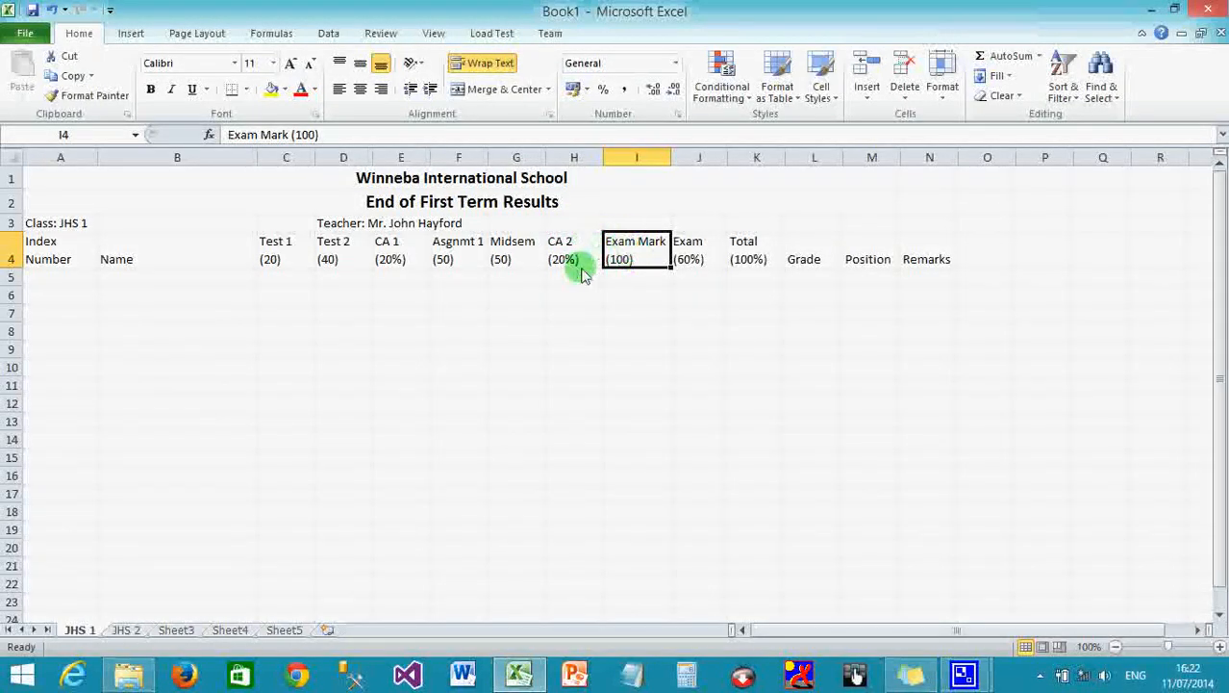
left_click(402, 262)
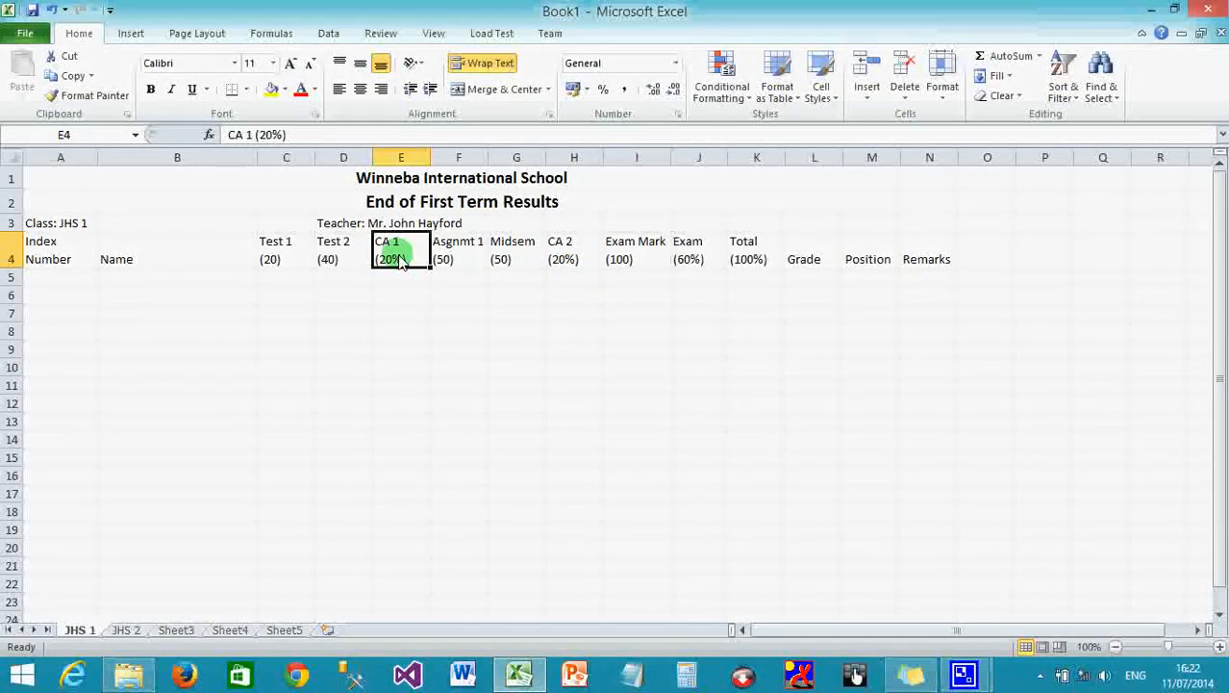
left_click(573, 261)
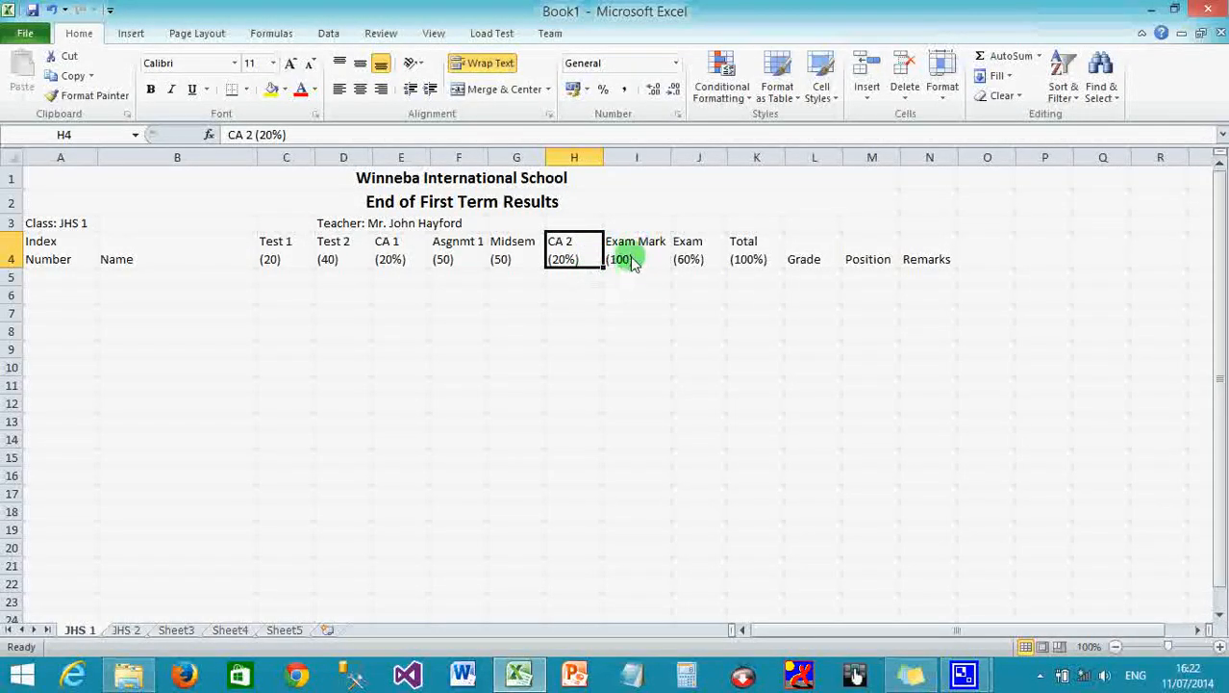
Insert a blank column before Exam Mark and head it 'Total CA (40%)' in I4.
right_click(632, 159)
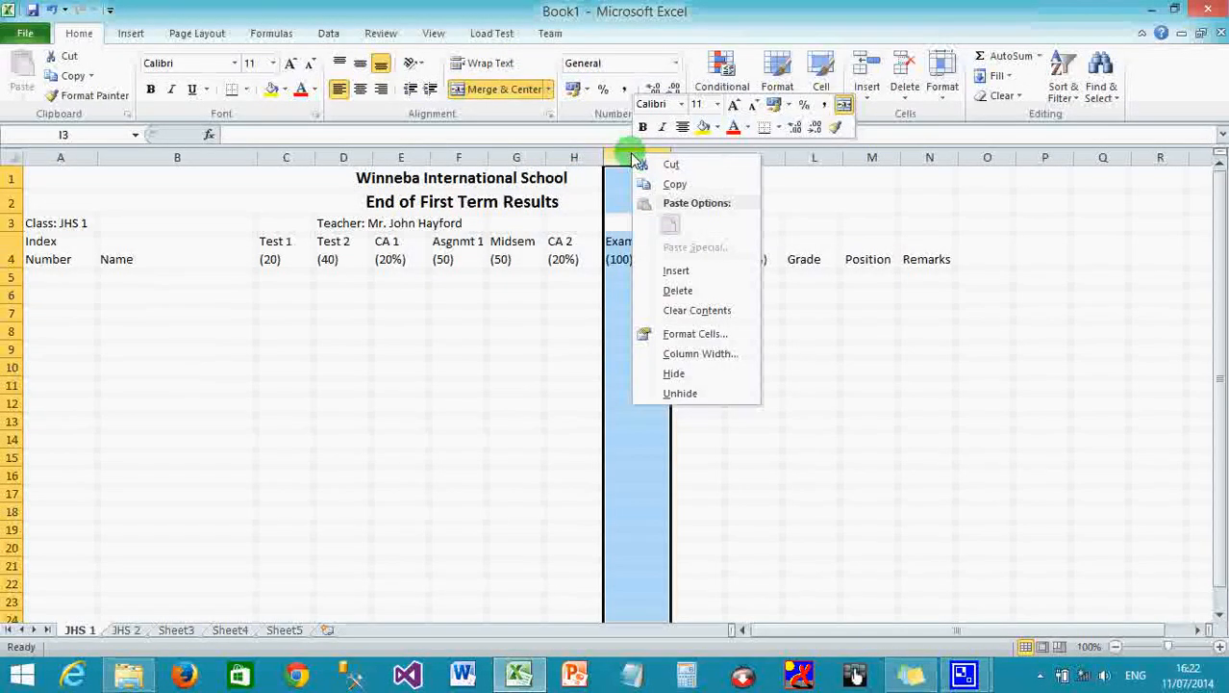
left_click(672, 269)
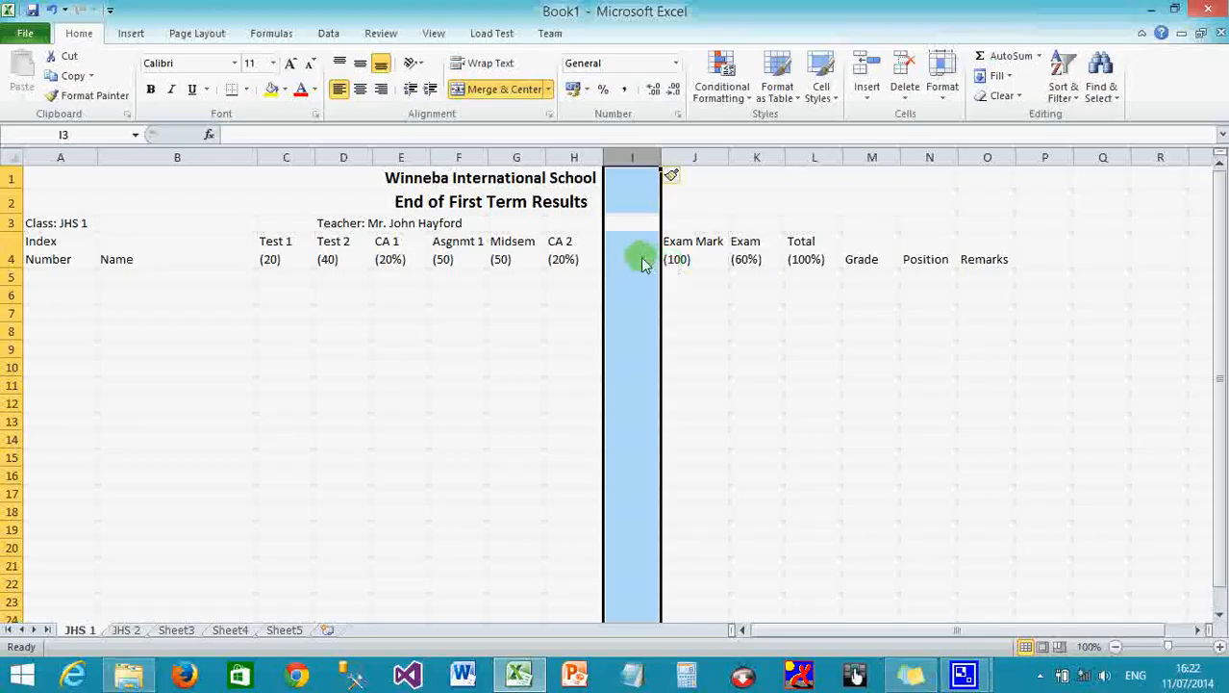
left_click(632, 263)
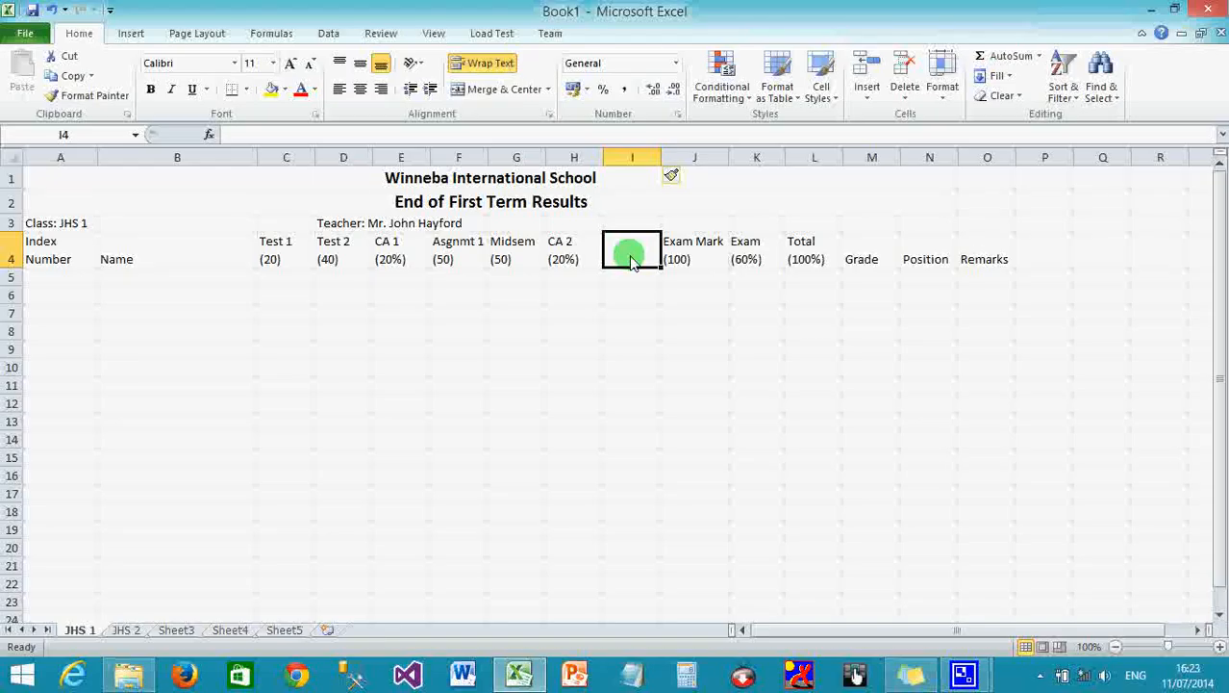
type("Total")
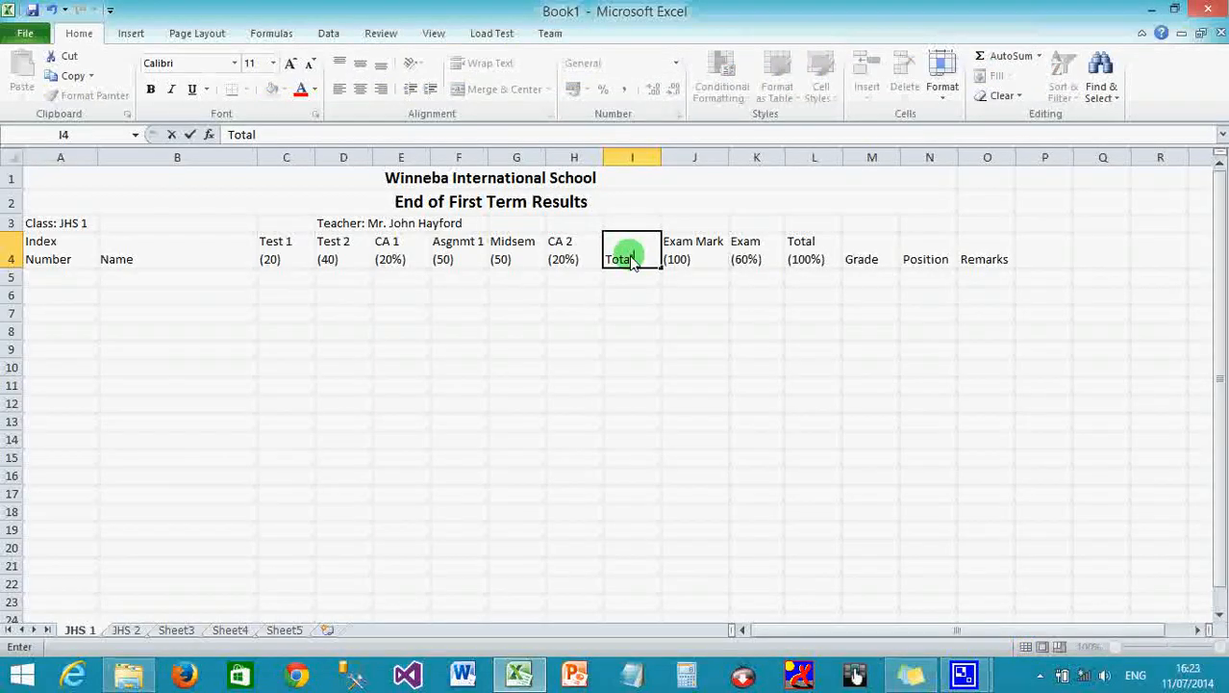
type(" CA (40%)")
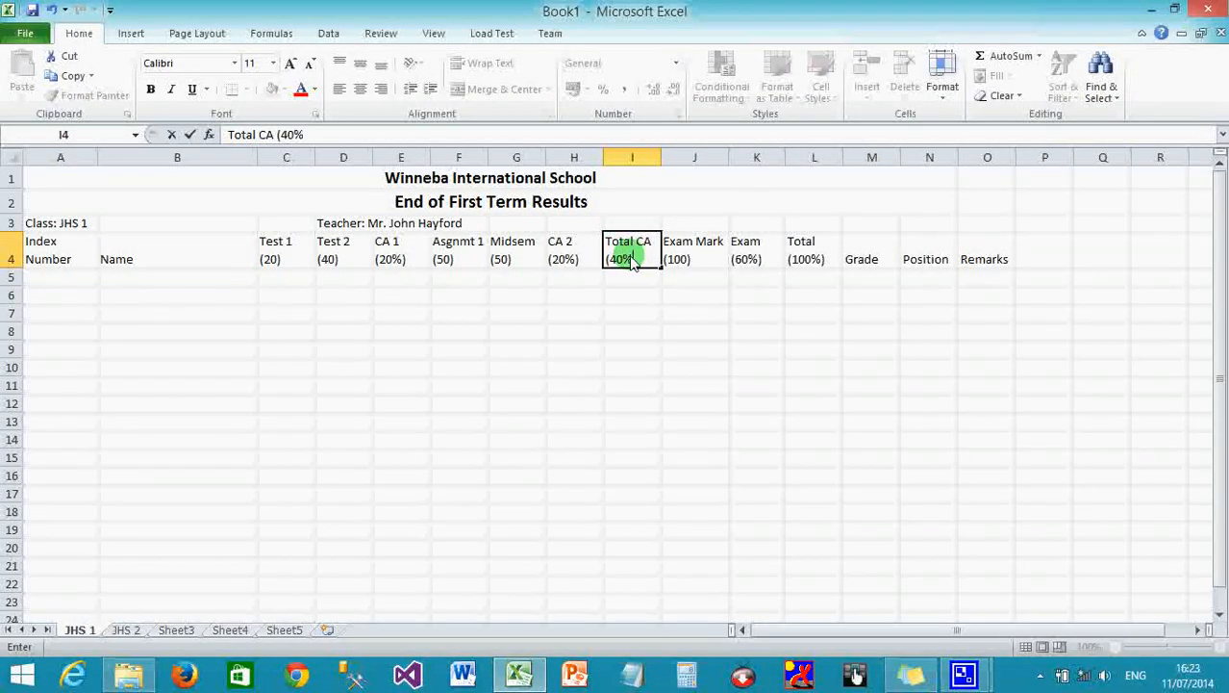
left_click(641, 279)
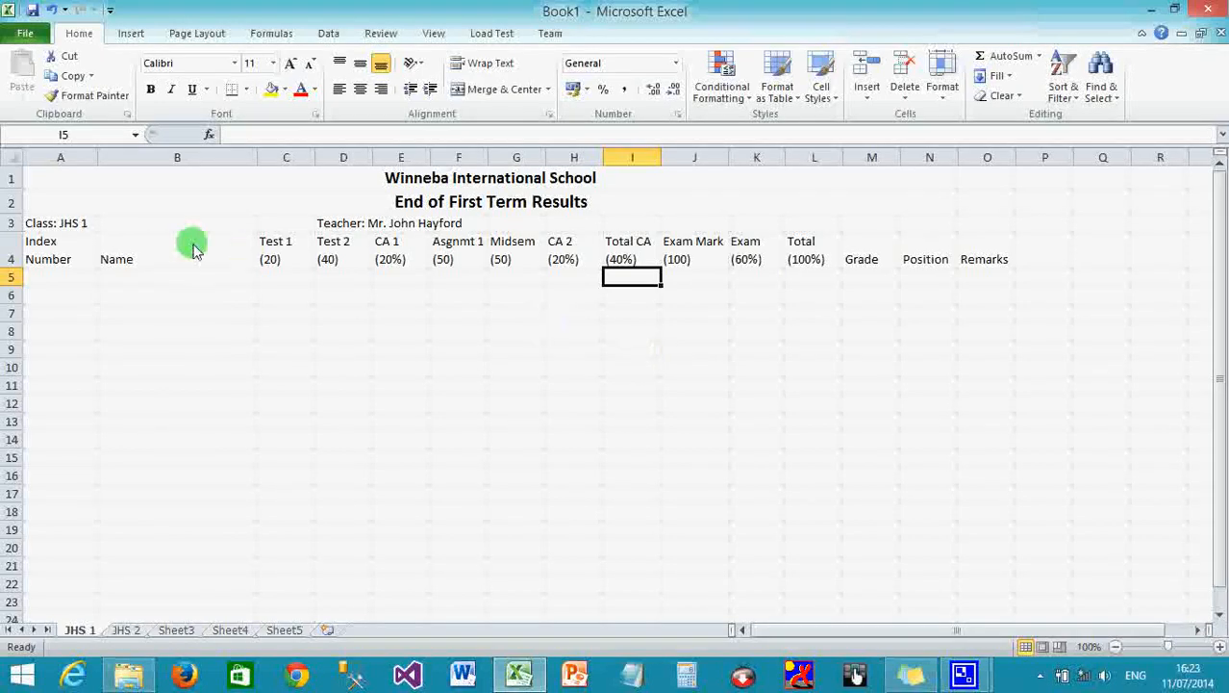
Center the row 4 headings from Index Number to Remarks and make them bold.
left_click_drag(57, 258, 823, 243)
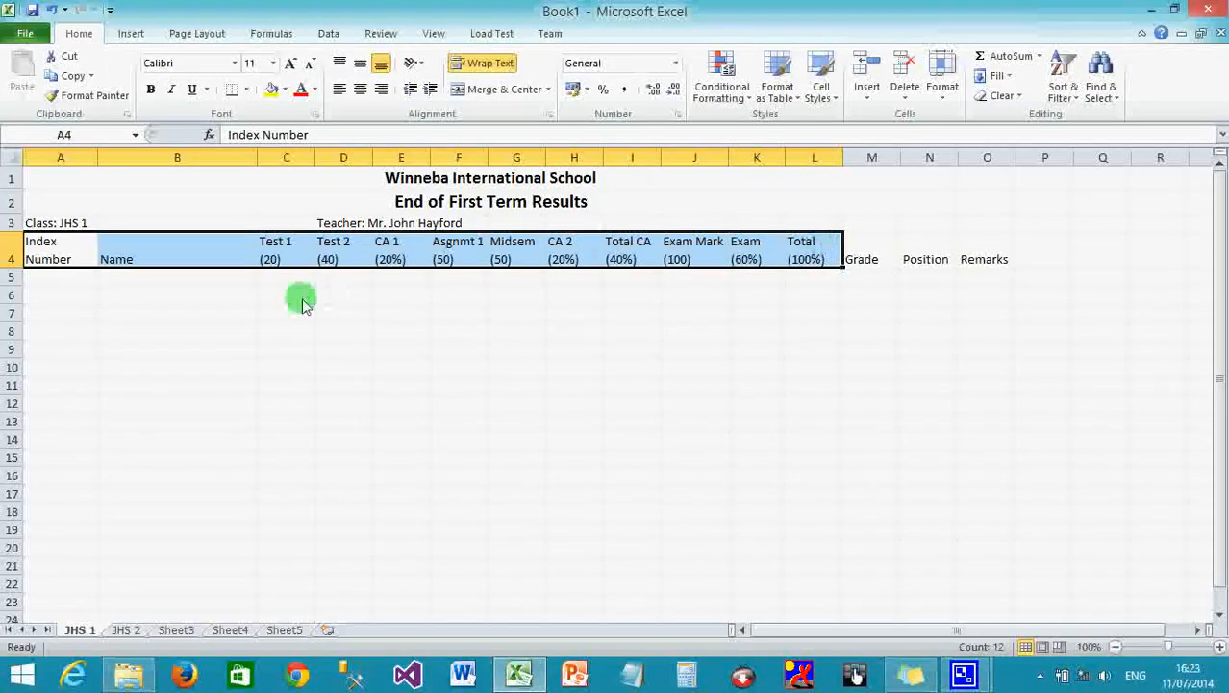
left_click(289, 297)
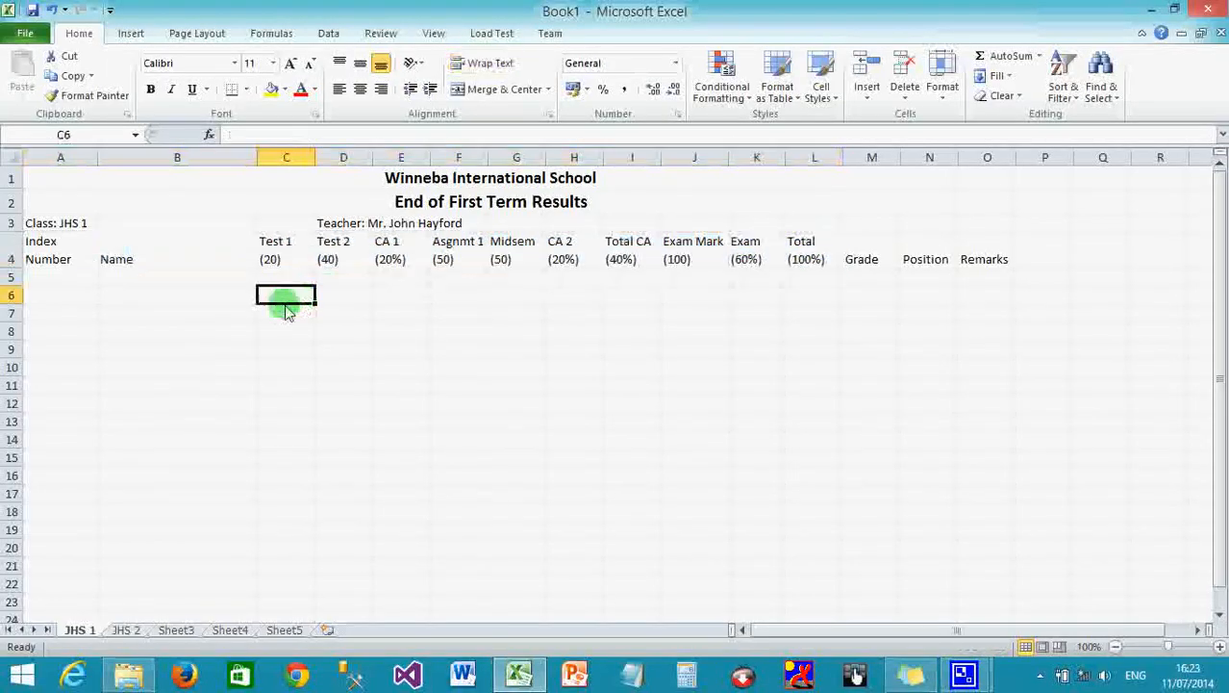
left_click(43, 253)
left_click_drag(49, 256, 1000, 270)
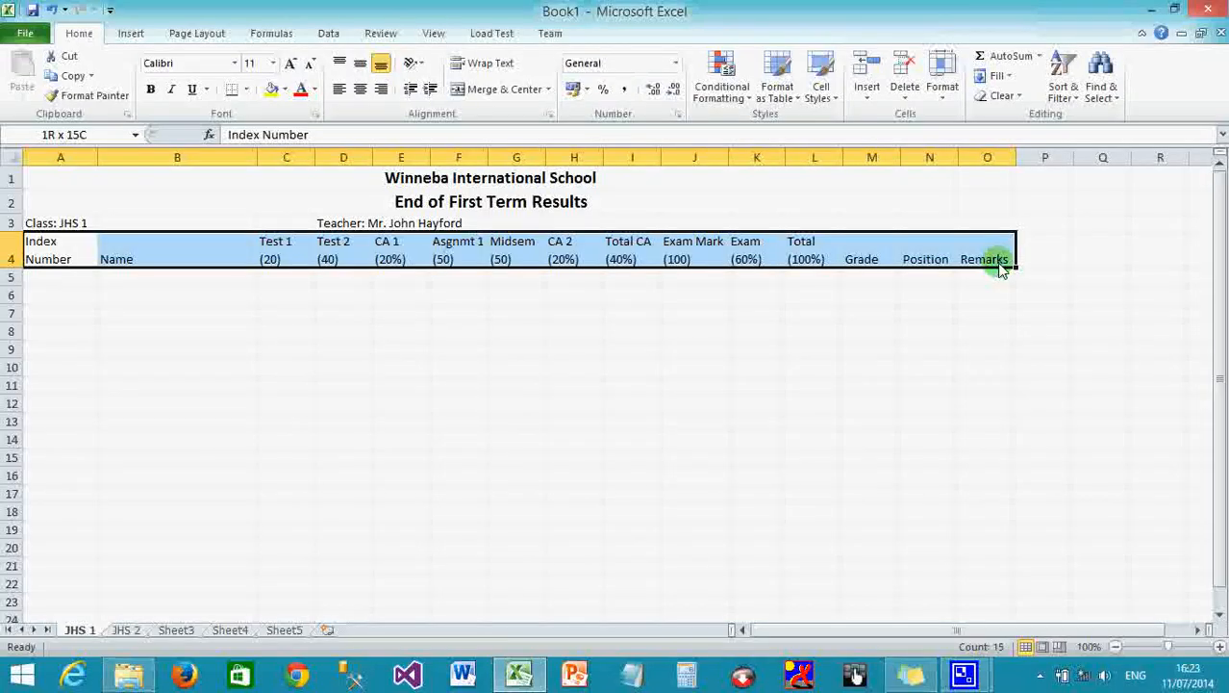
left_click_drag(1000, 270, 1001, 270)
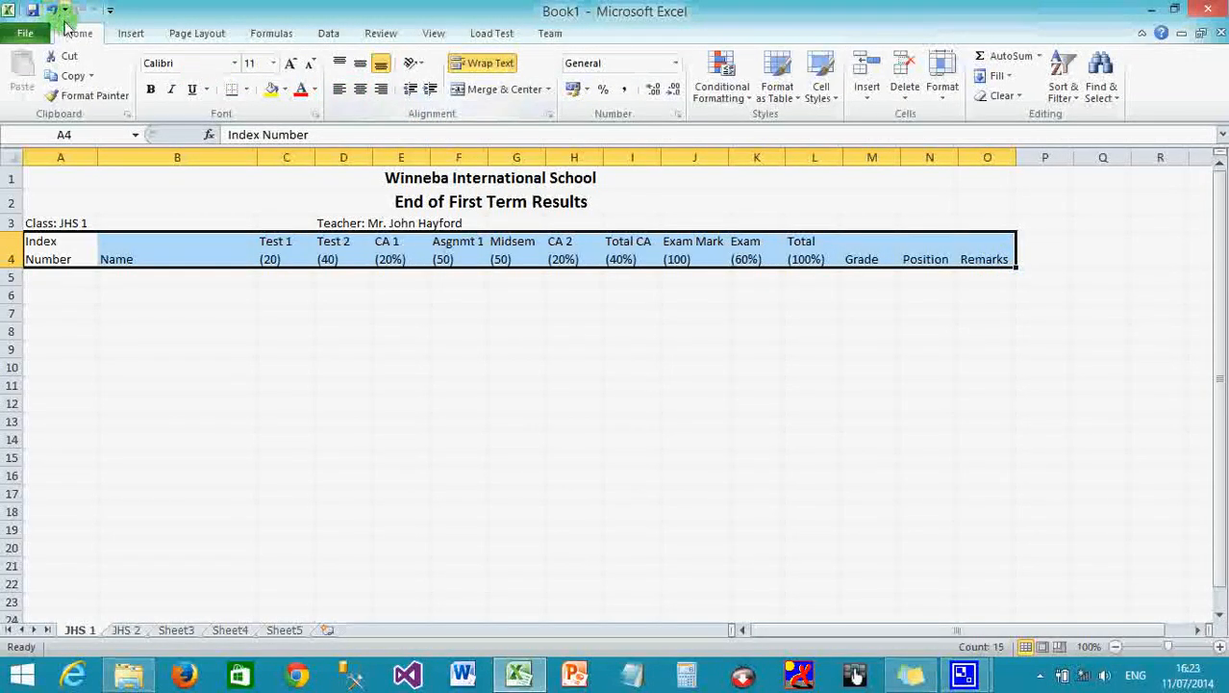
left_click(360, 89)
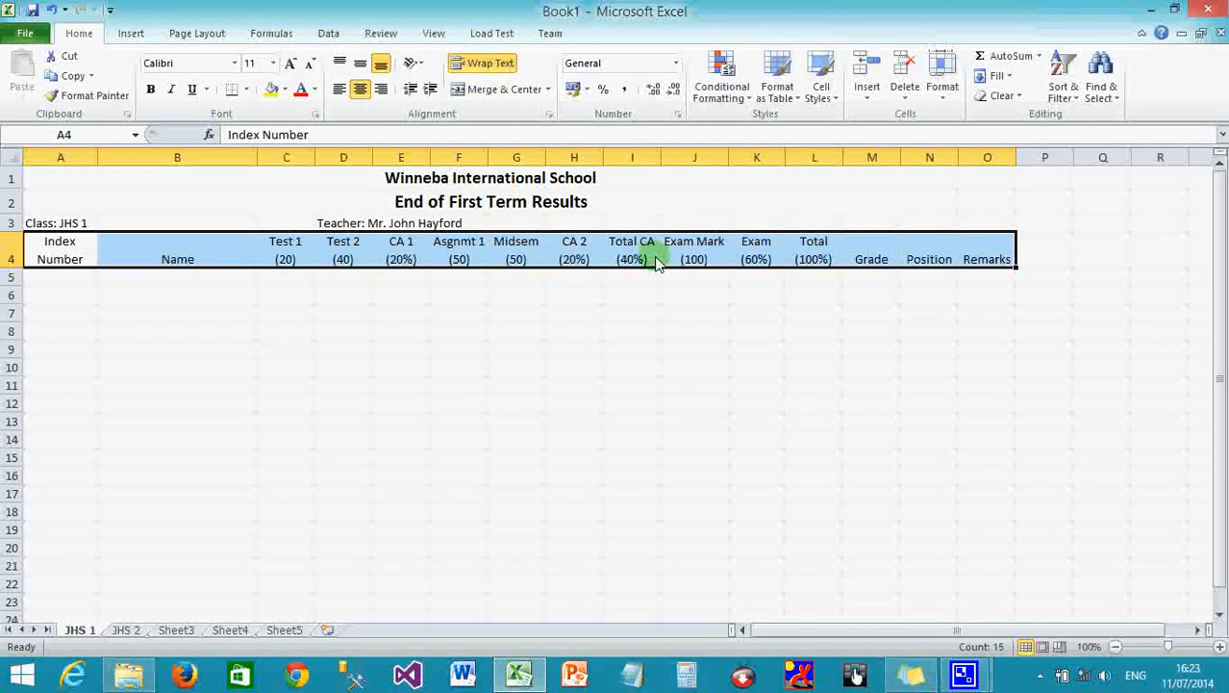
left_click(151, 90)
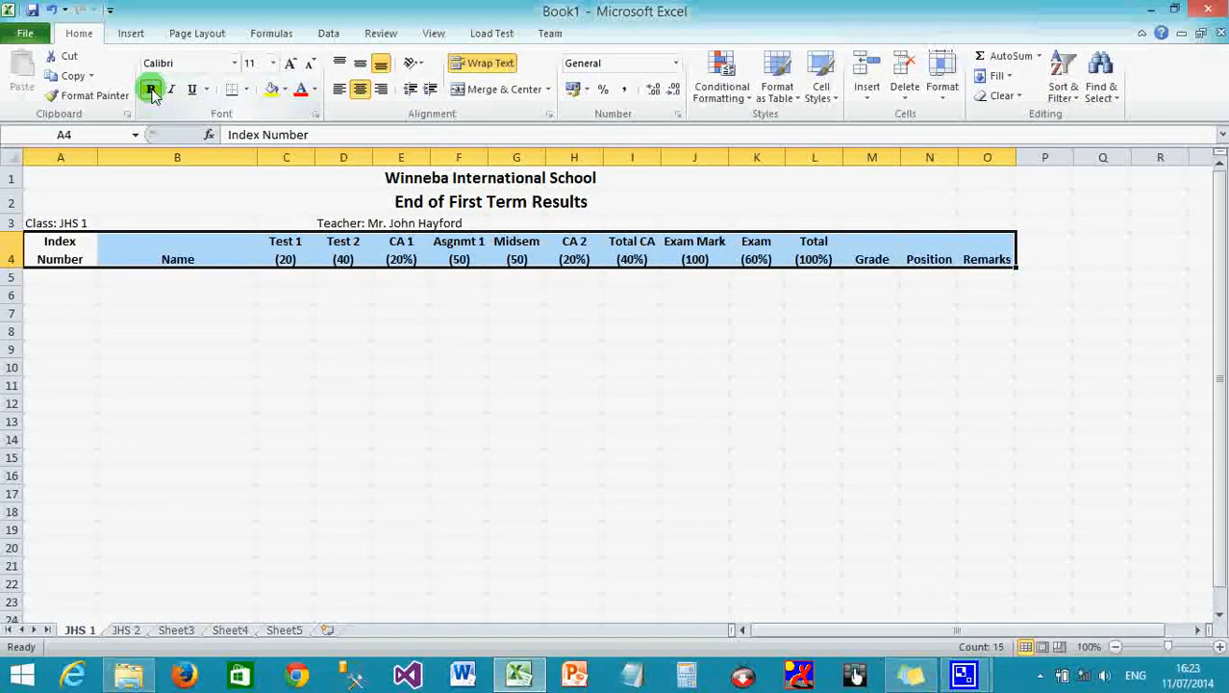
left_click(43, 279)
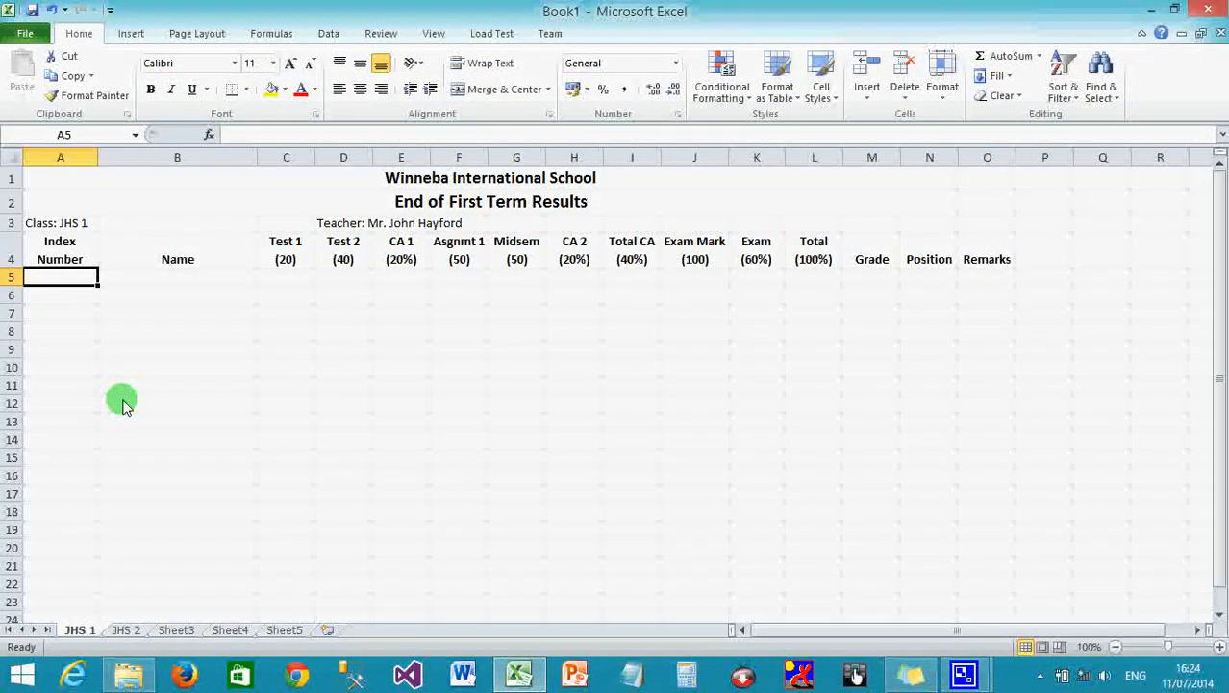
Paste index numbers 1001–1010 into A5:A14 and enter the first student's name in B5.
key("ctrl+v")
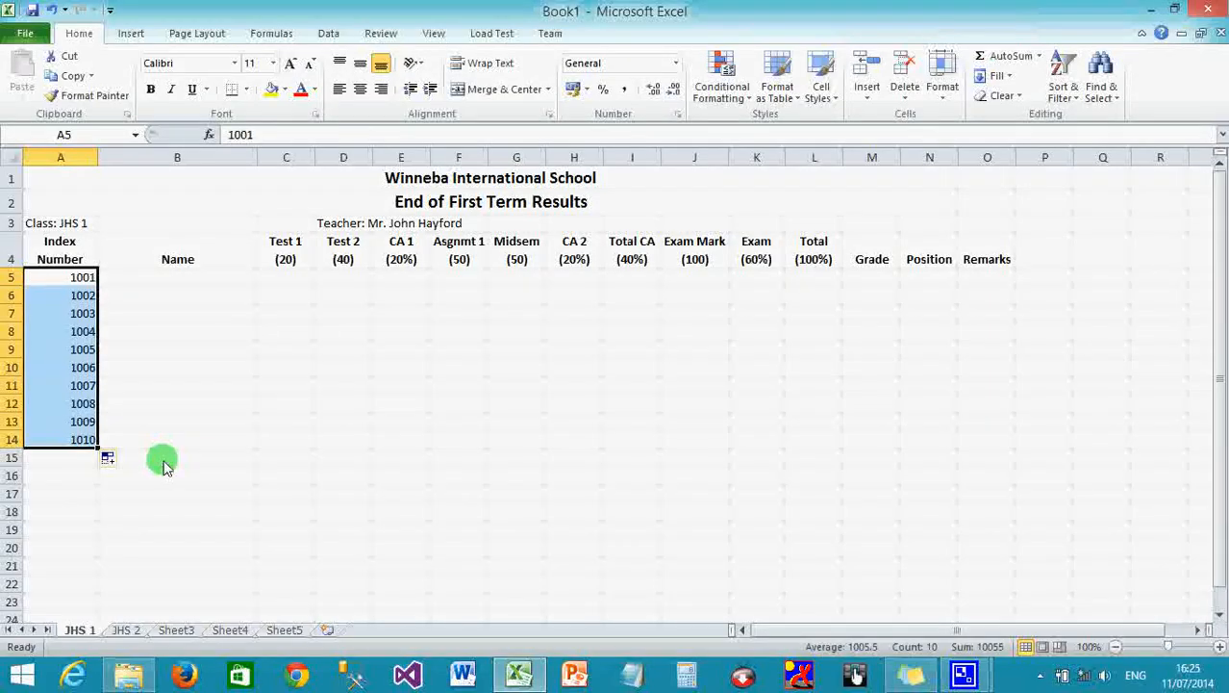
left_click(170, 282)
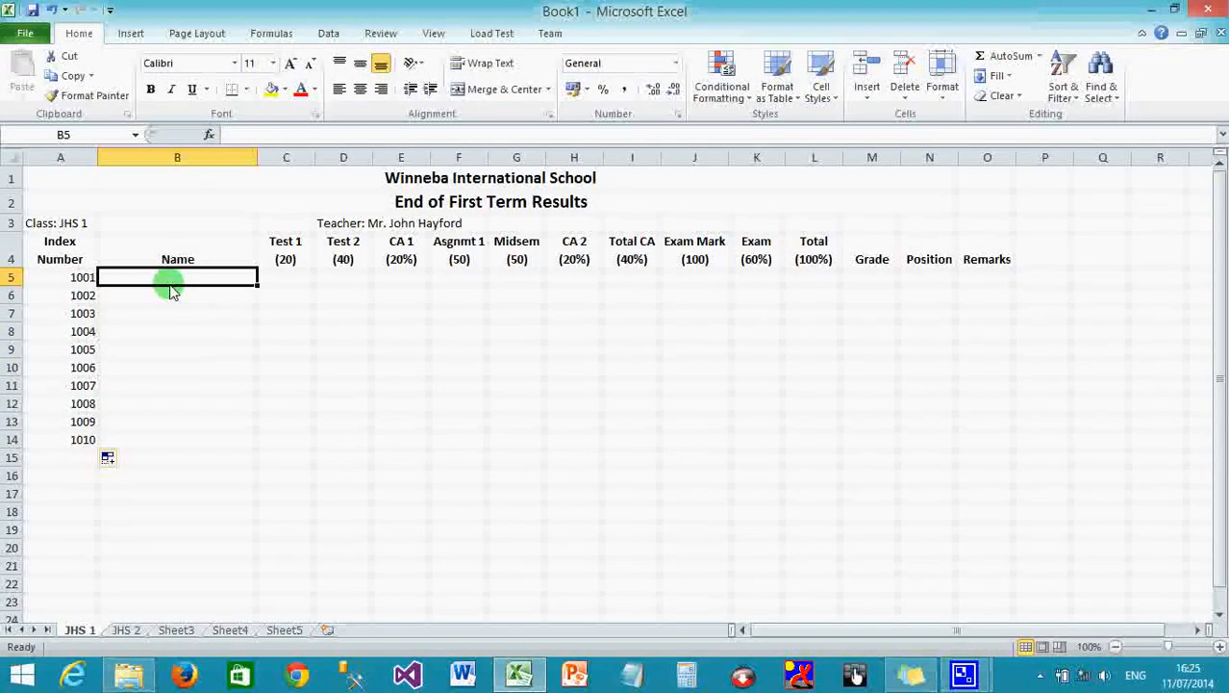
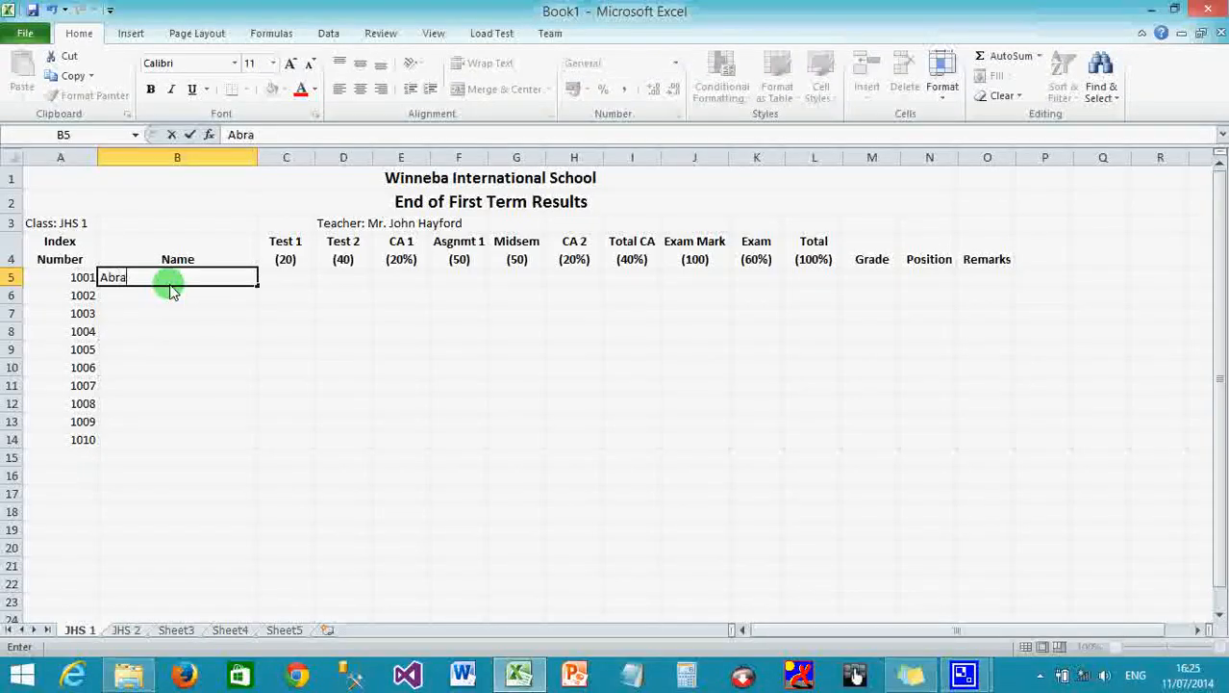
key("Tab")
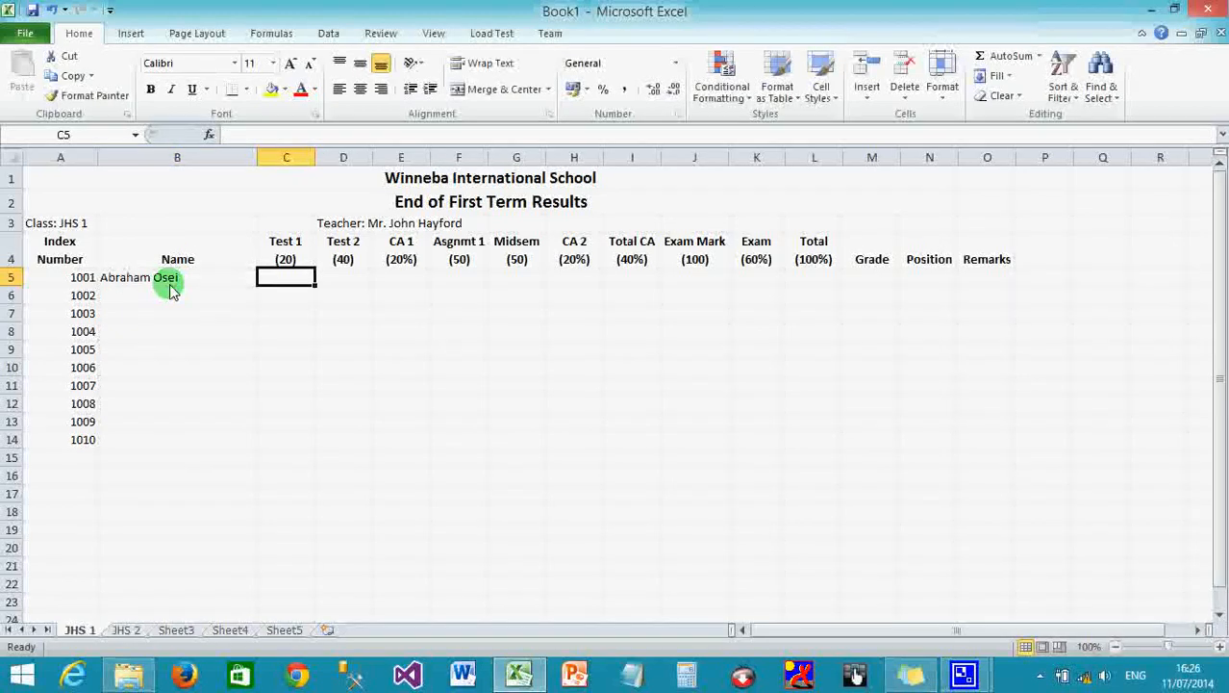
Enter the first student's marks: Test 1 18, Test 2 32, Asgnmt 1 45, Midsem 34, Exam 89.
type("18")
key("Tab")
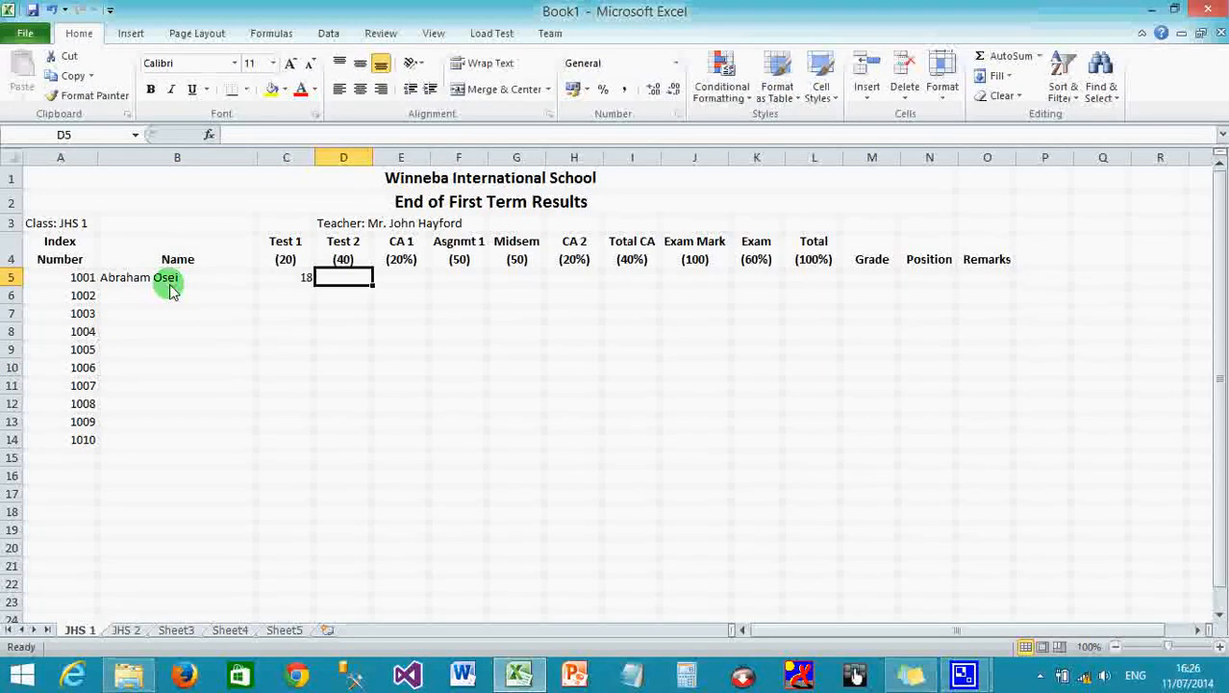
type("32")
key("Tab")
key("Tab")
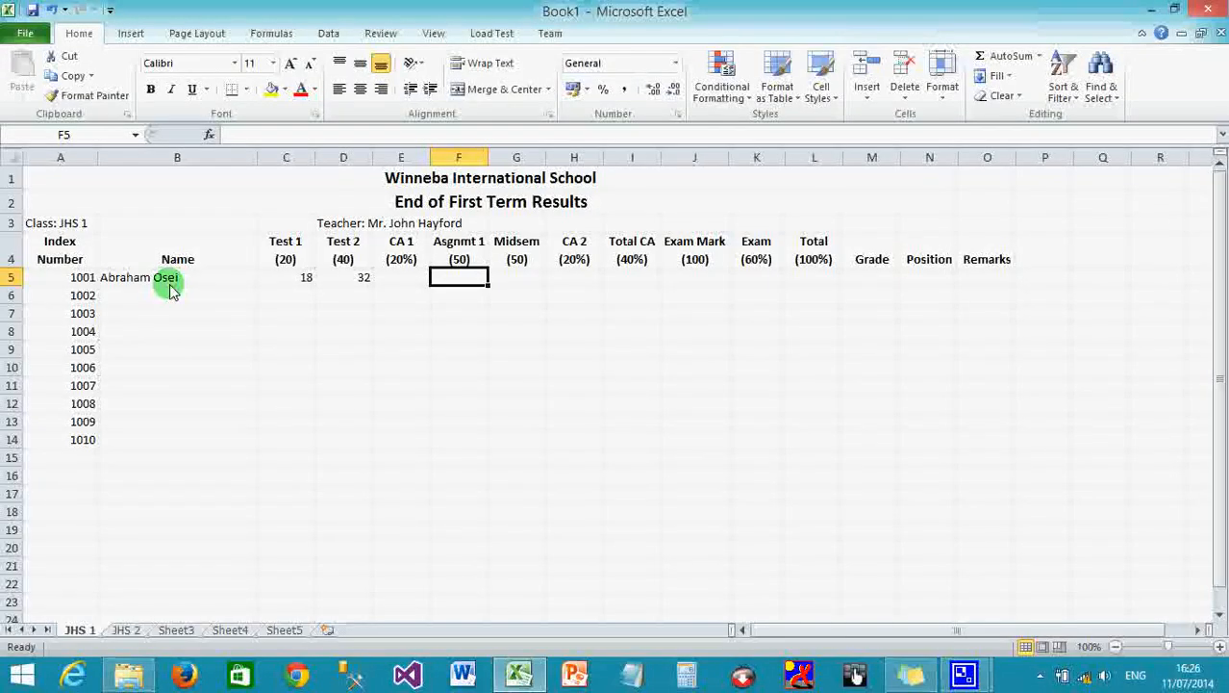
type("45")
key("Tab")
type("34")
key("Tab")
key("Tab")
key("Tab")
type("89")
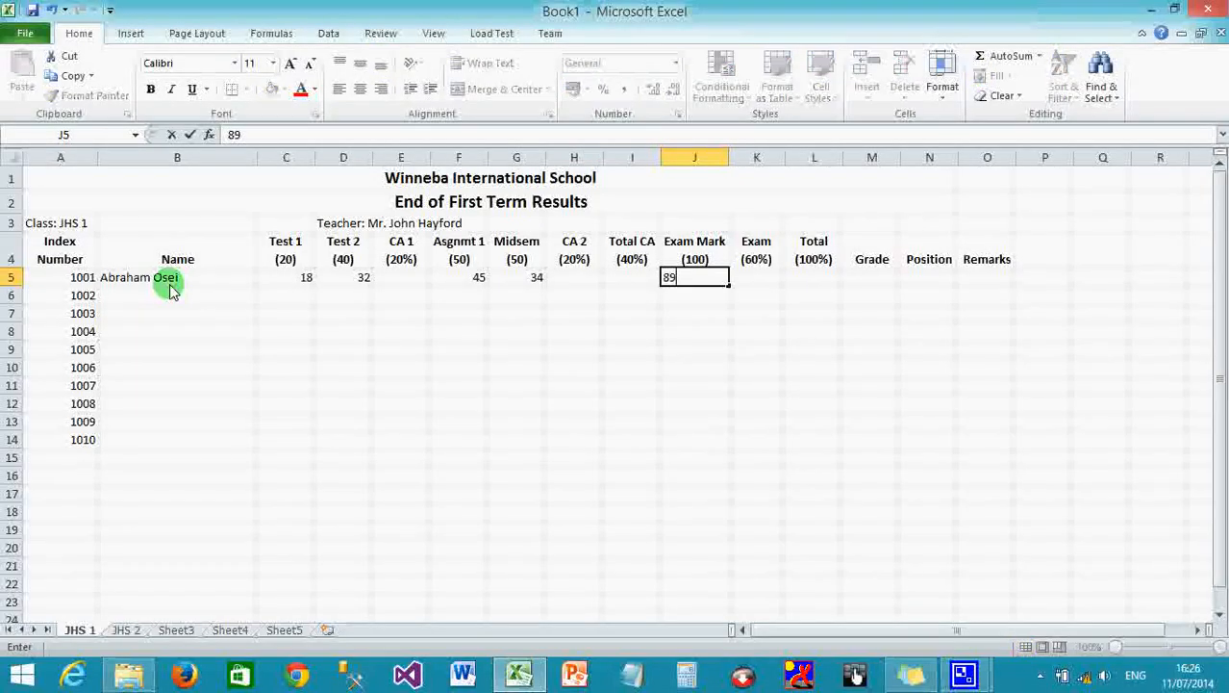
left_click(179, 297)
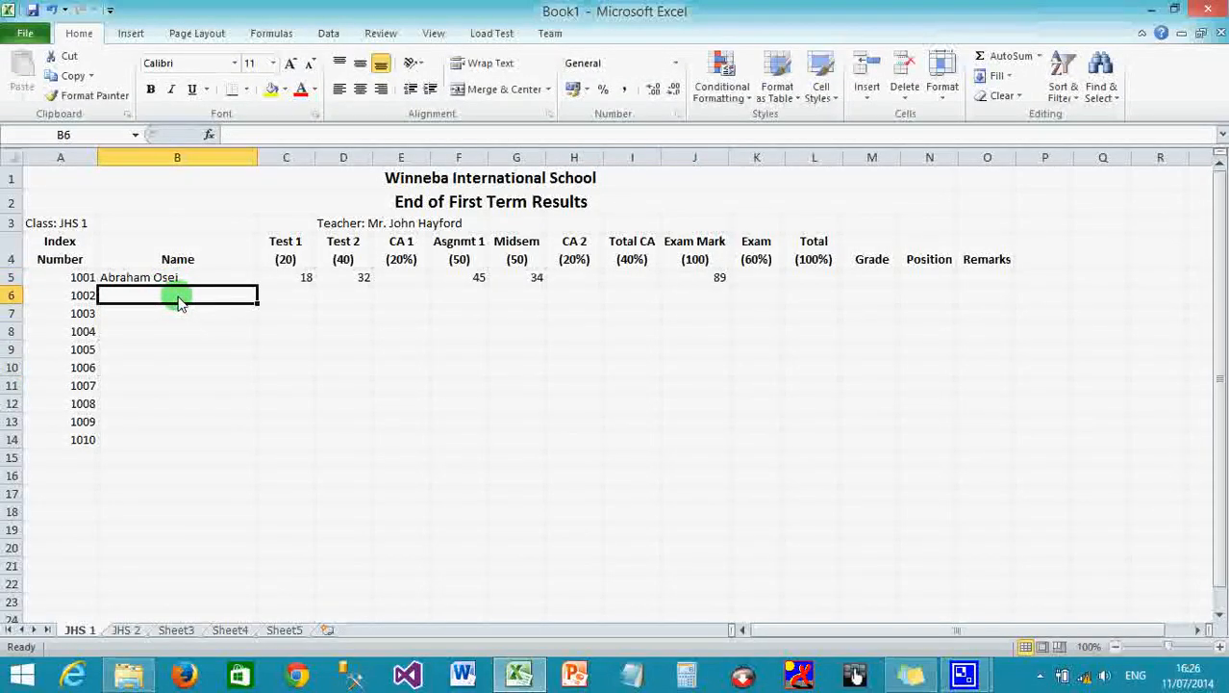
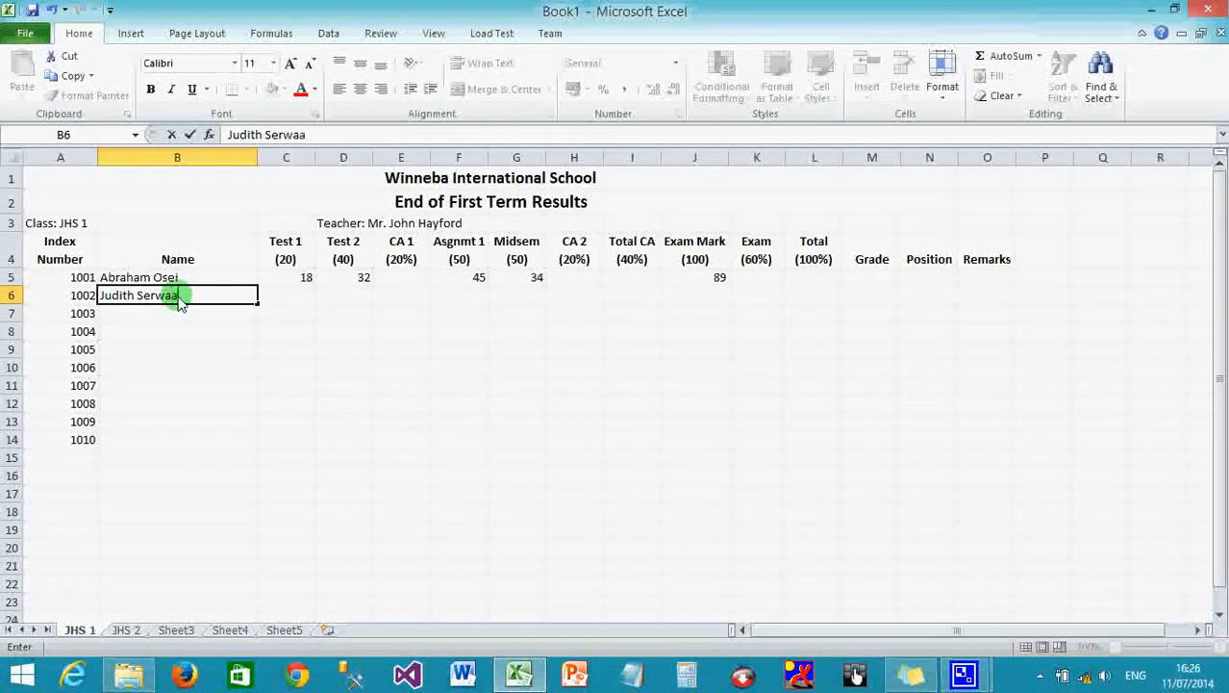
Enter the second student's name and marks 12, 35, 25, 42 and exam 75 in row 6.
key("Tab")
type("12")
key("Tab")
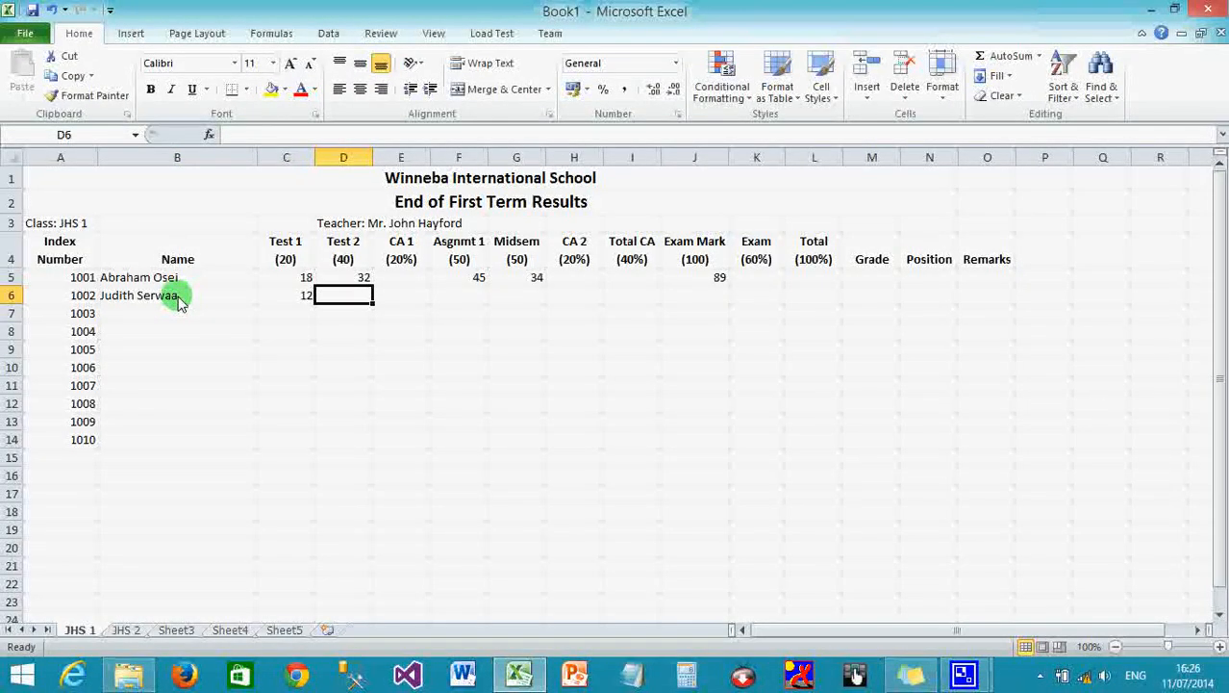
type("35")
key("Tab")
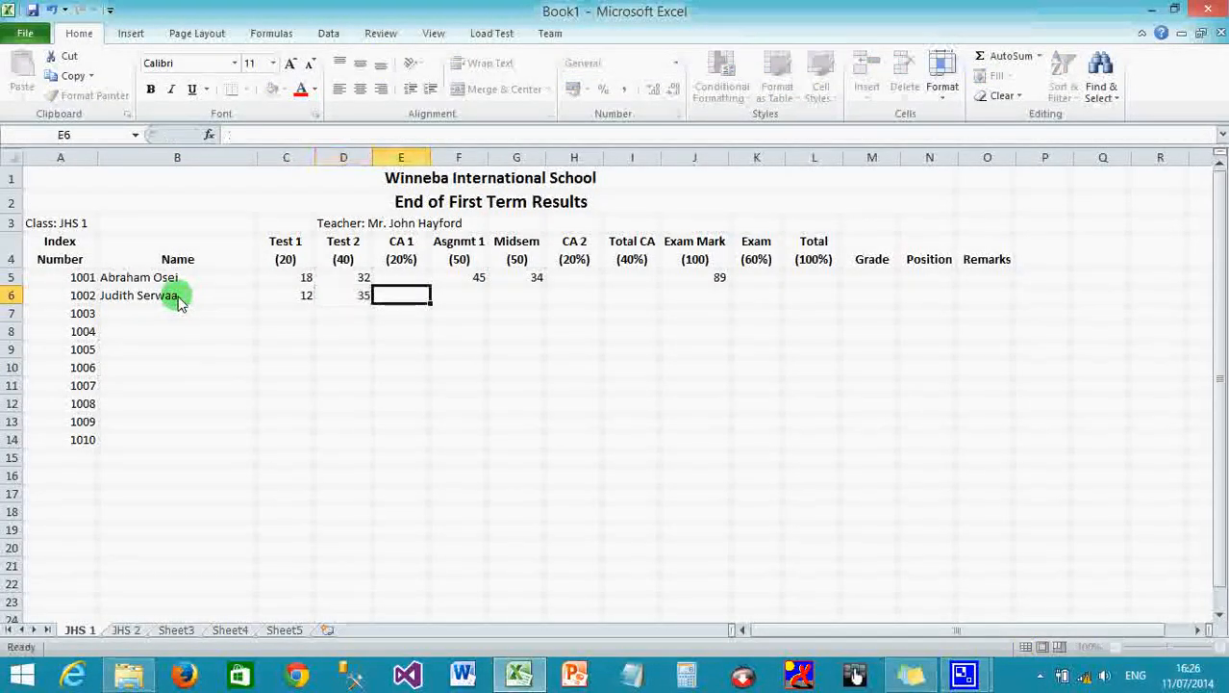
key("Tab")
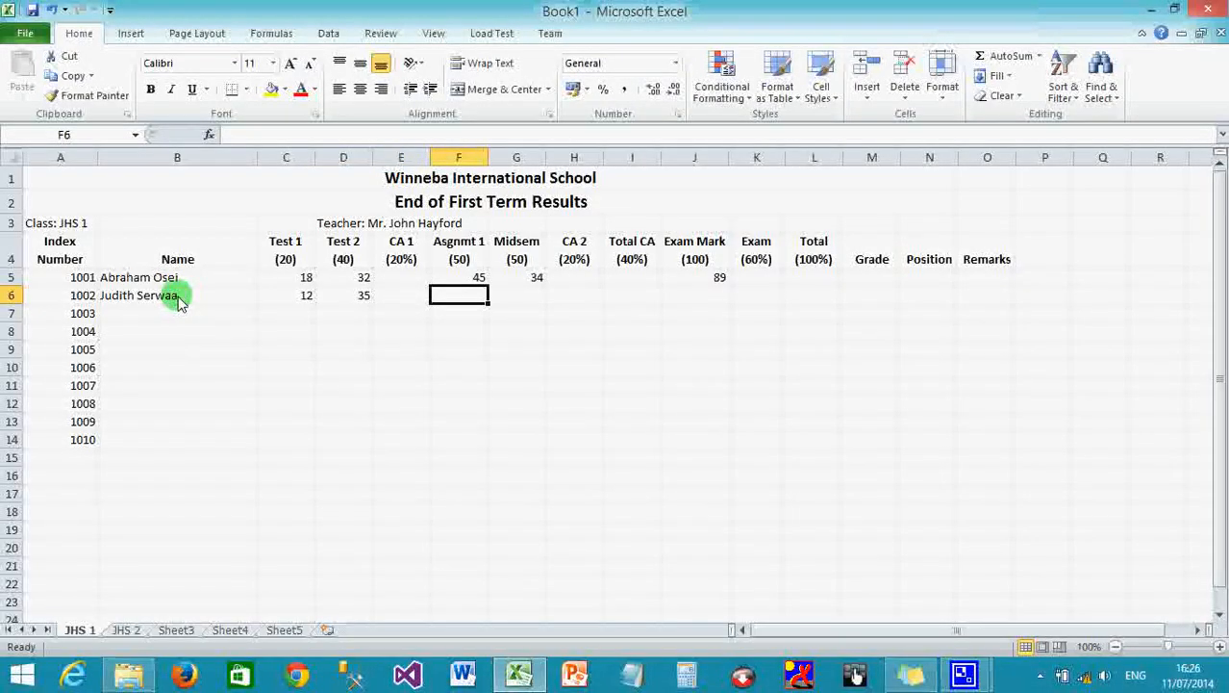
type("25")
key("Tab")
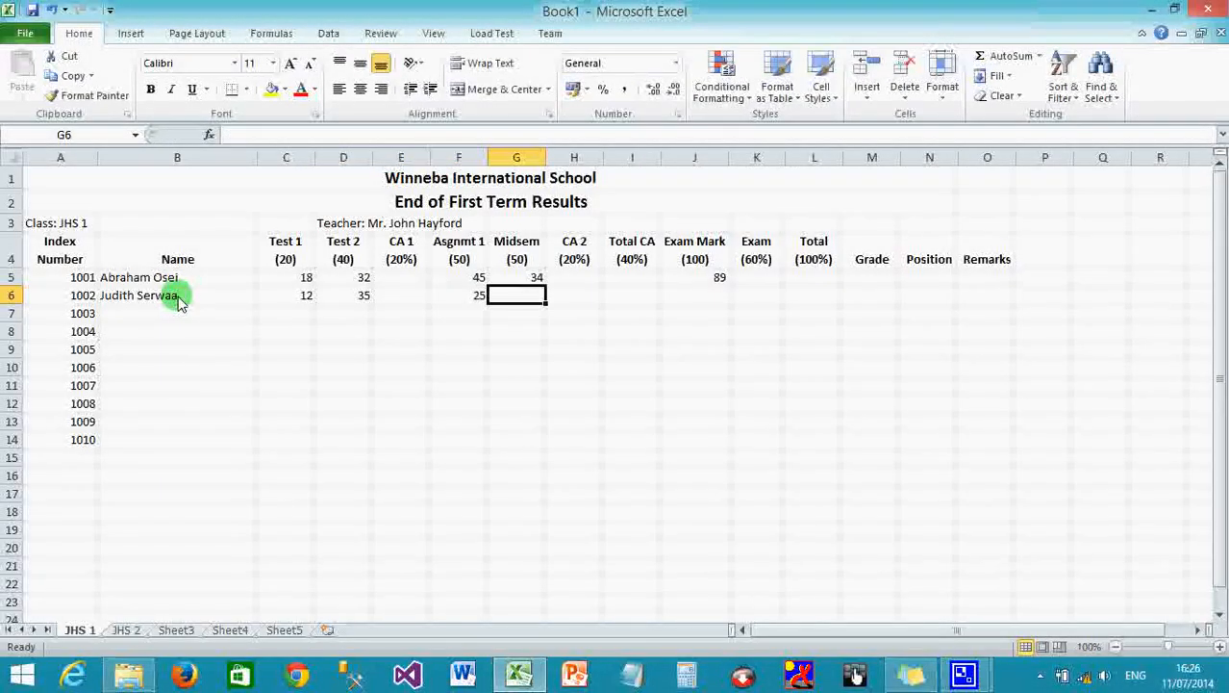
type("42")
key("Tab")
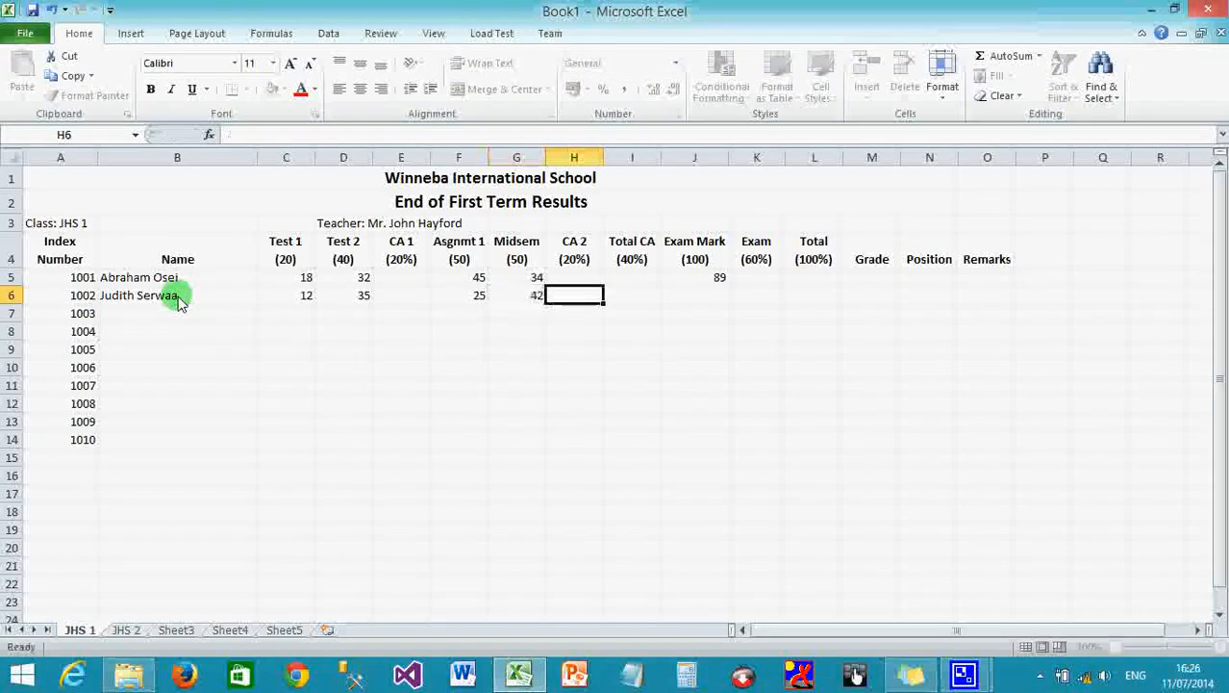
key("Tab")
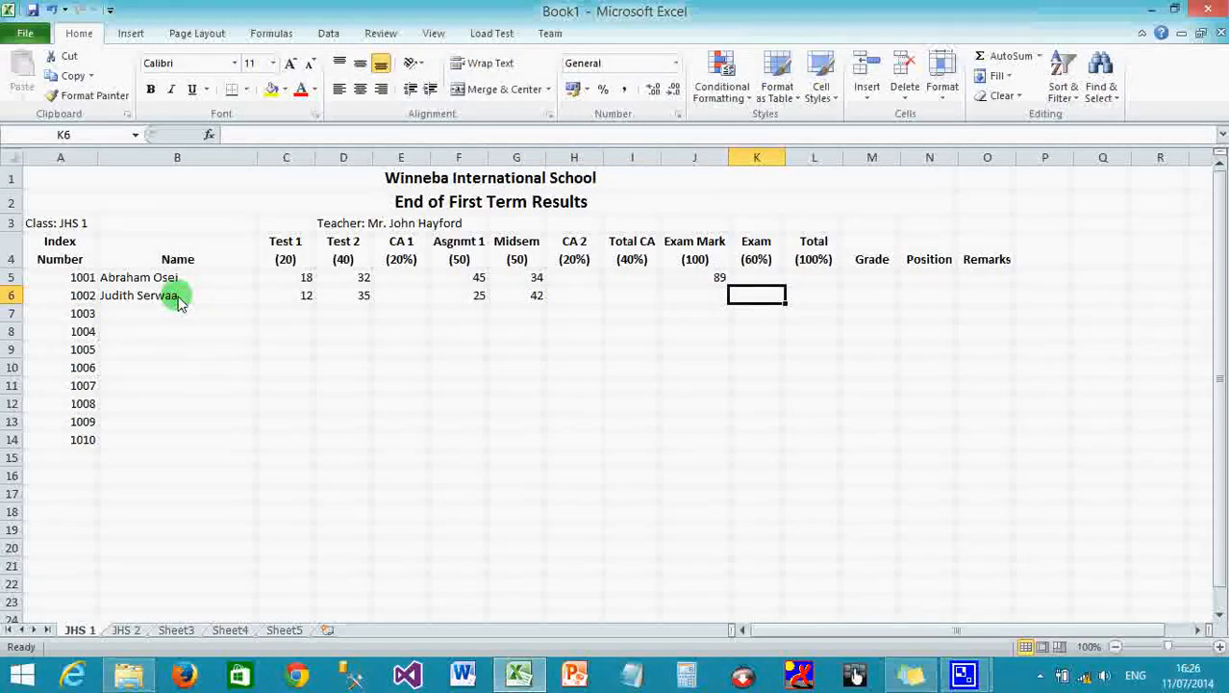
key("Left")
type("75")
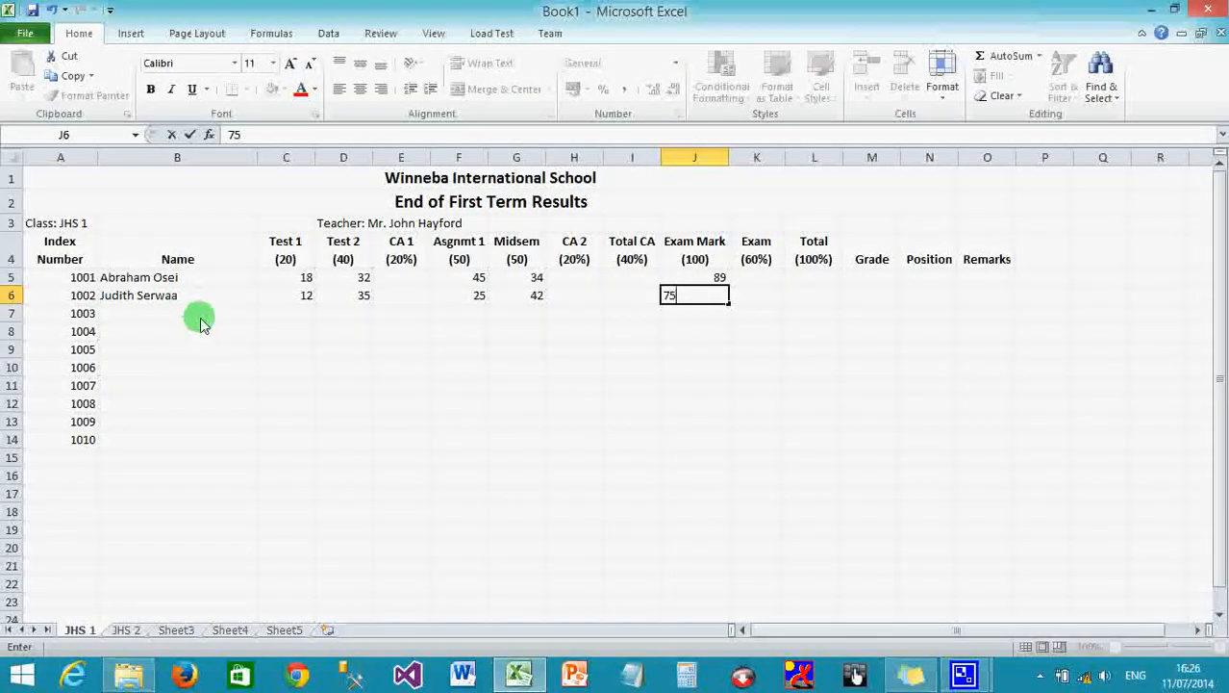
left_click(200, 319)
Enter the third student's name and marks 15, 25, 35, 46 and exam 88 in row 7.
key("Tab")
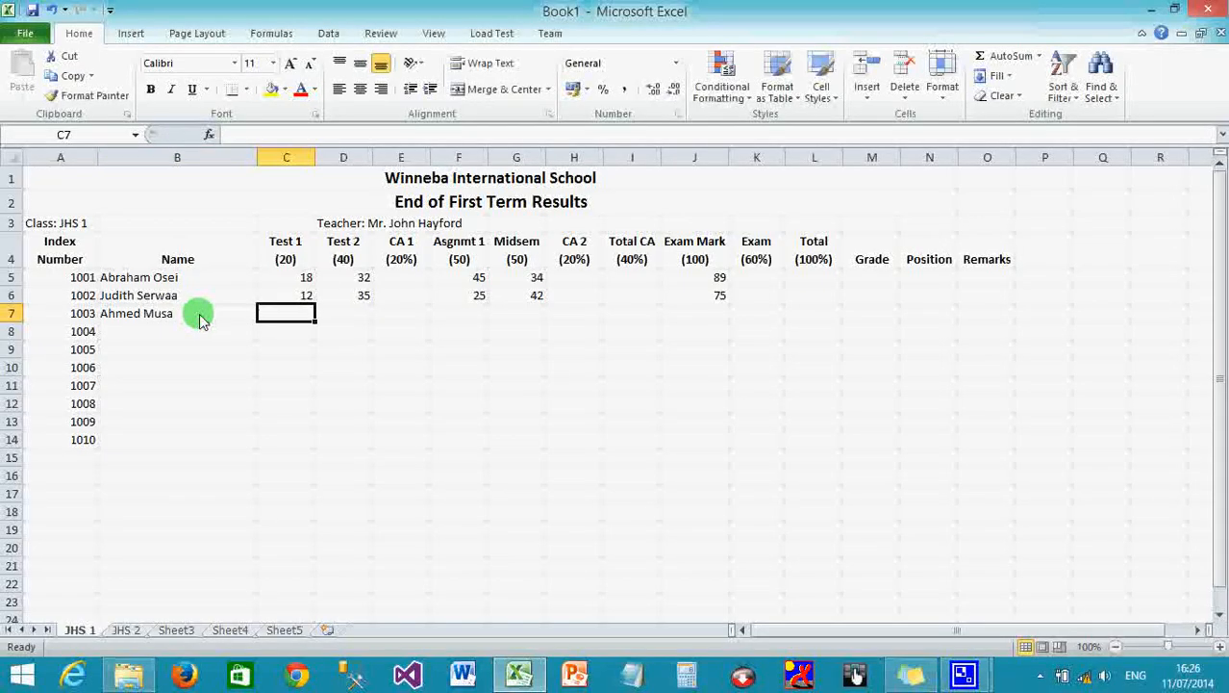
type("15")
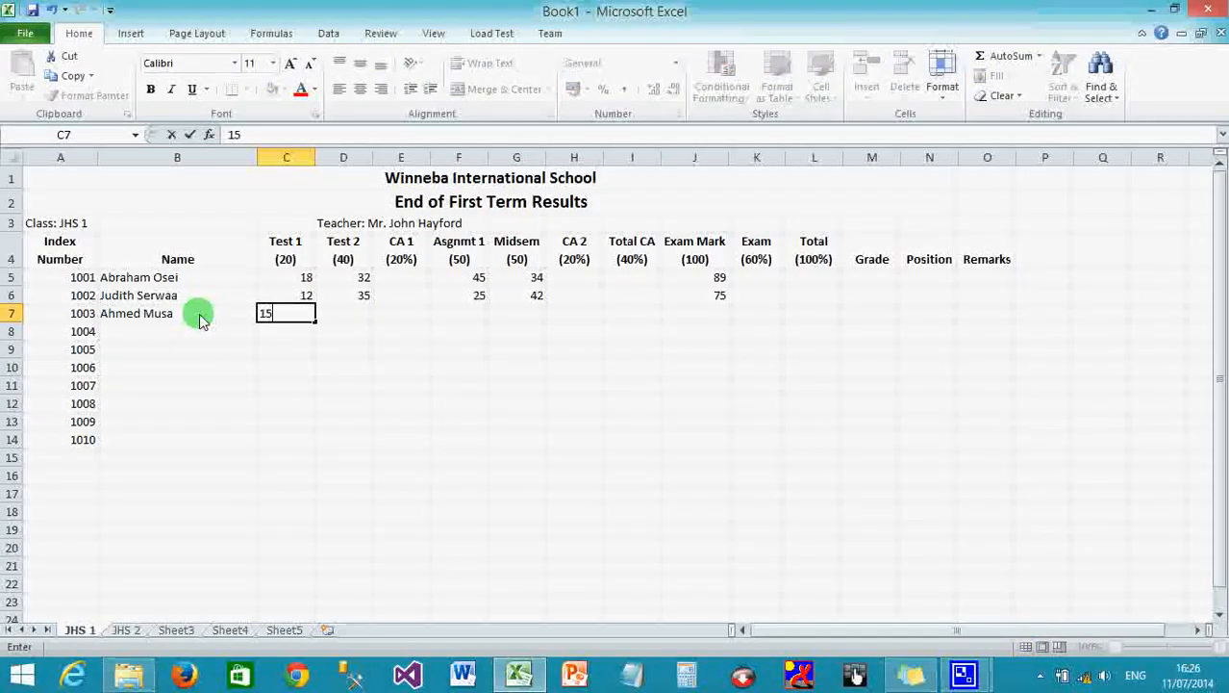
key("Tab")
type("25")
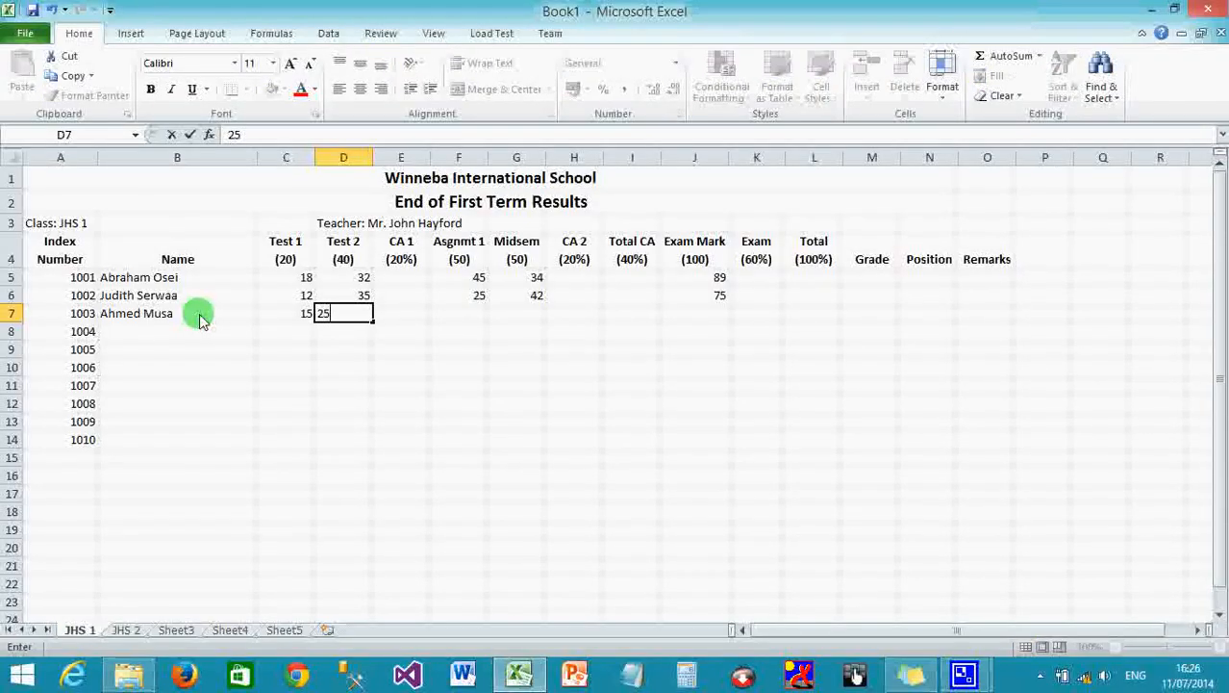
key("Tab")
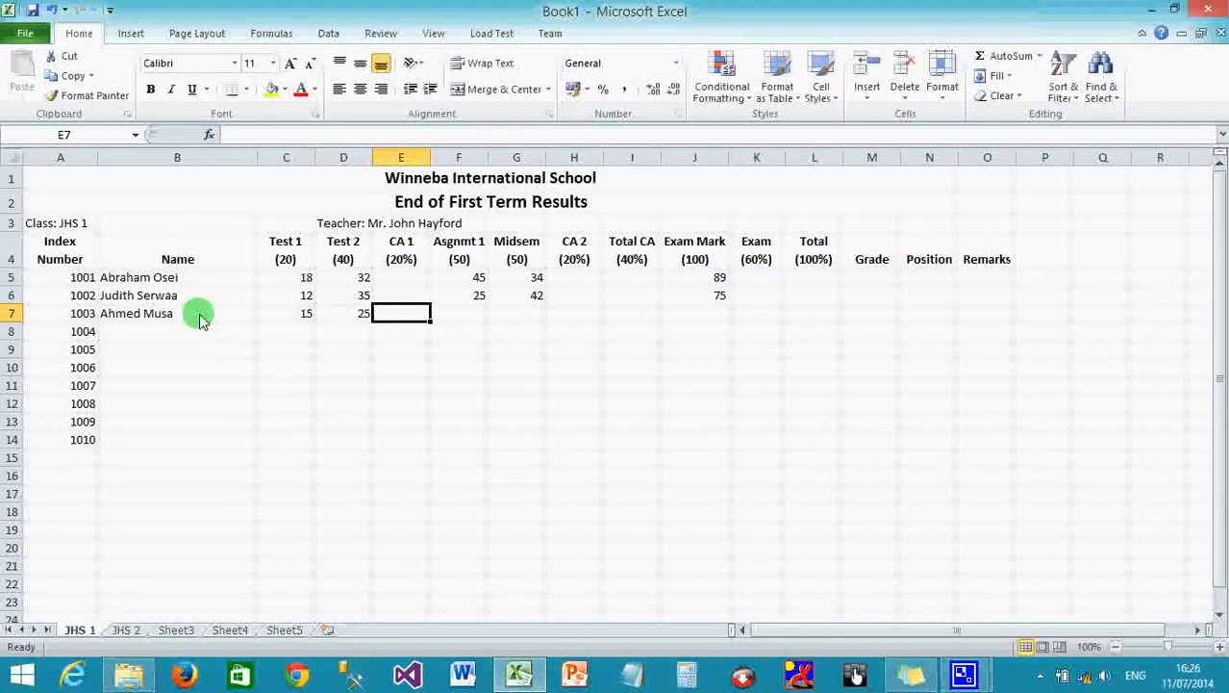
key("Tab")
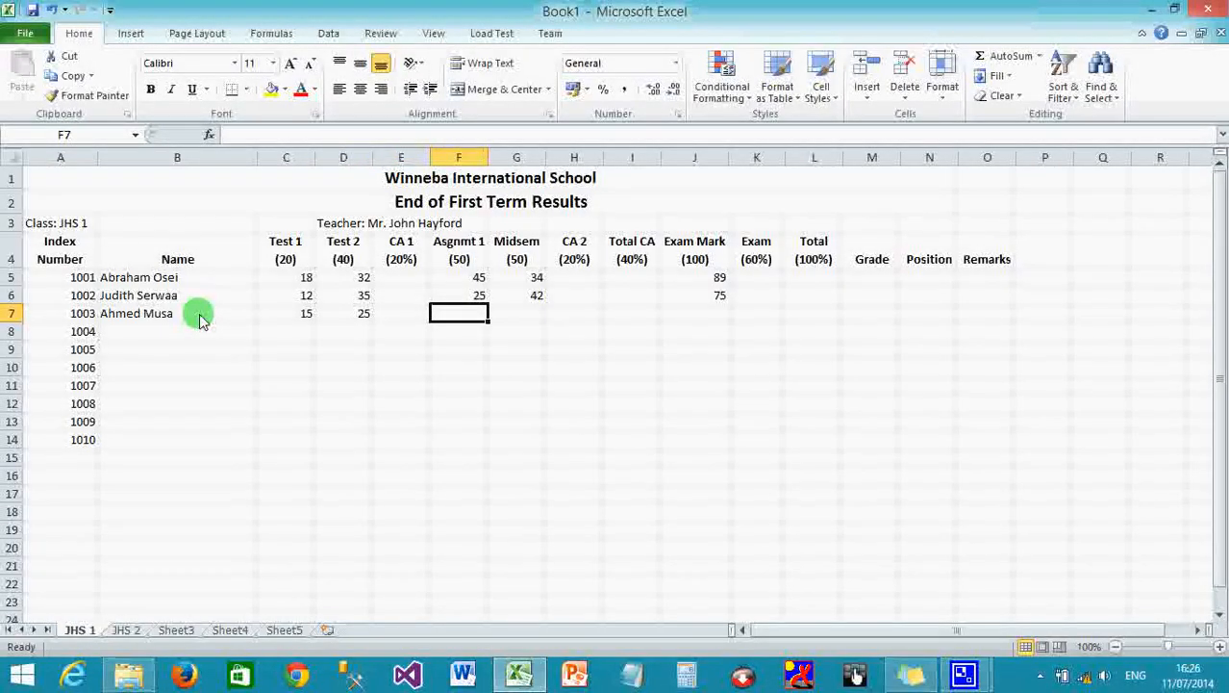
type("35")
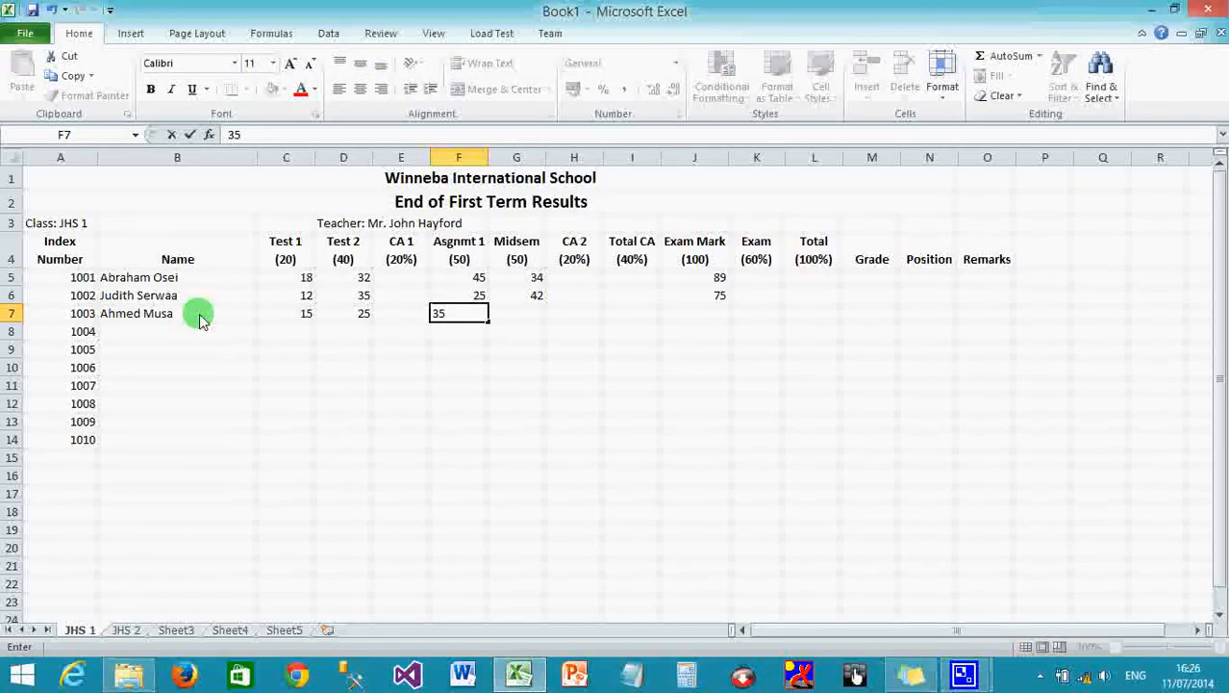
key("Tab")
type("46")
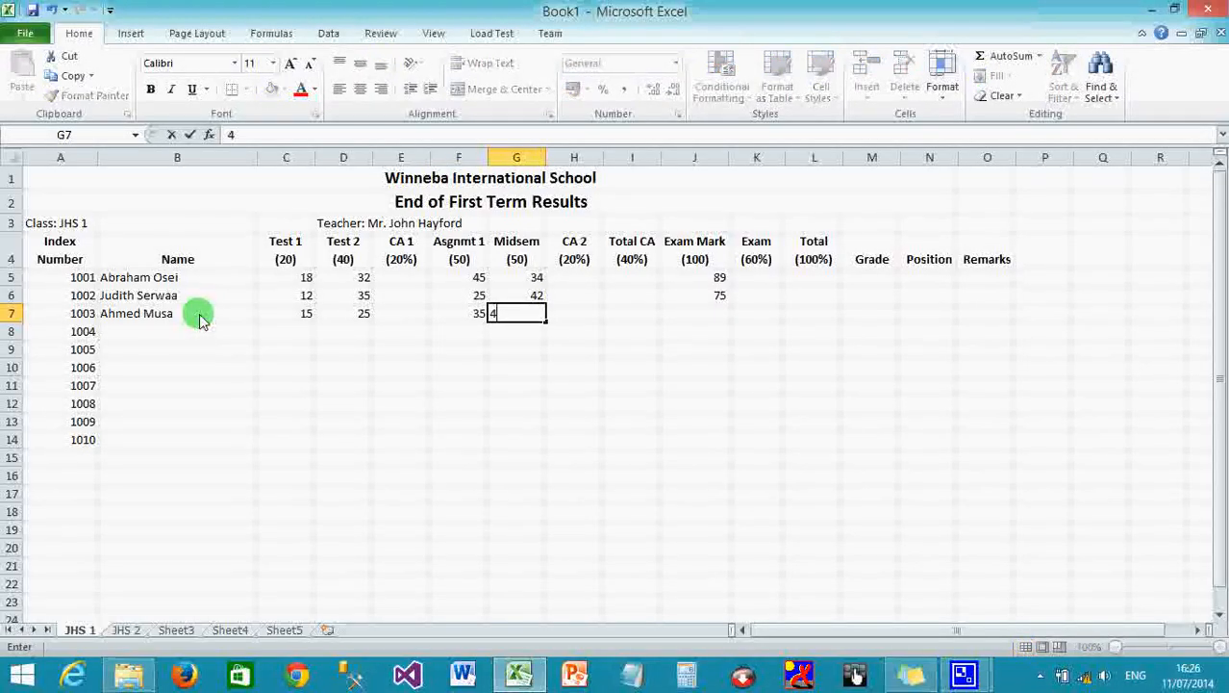
key("Tab")
key("Tab")
key("Tab")
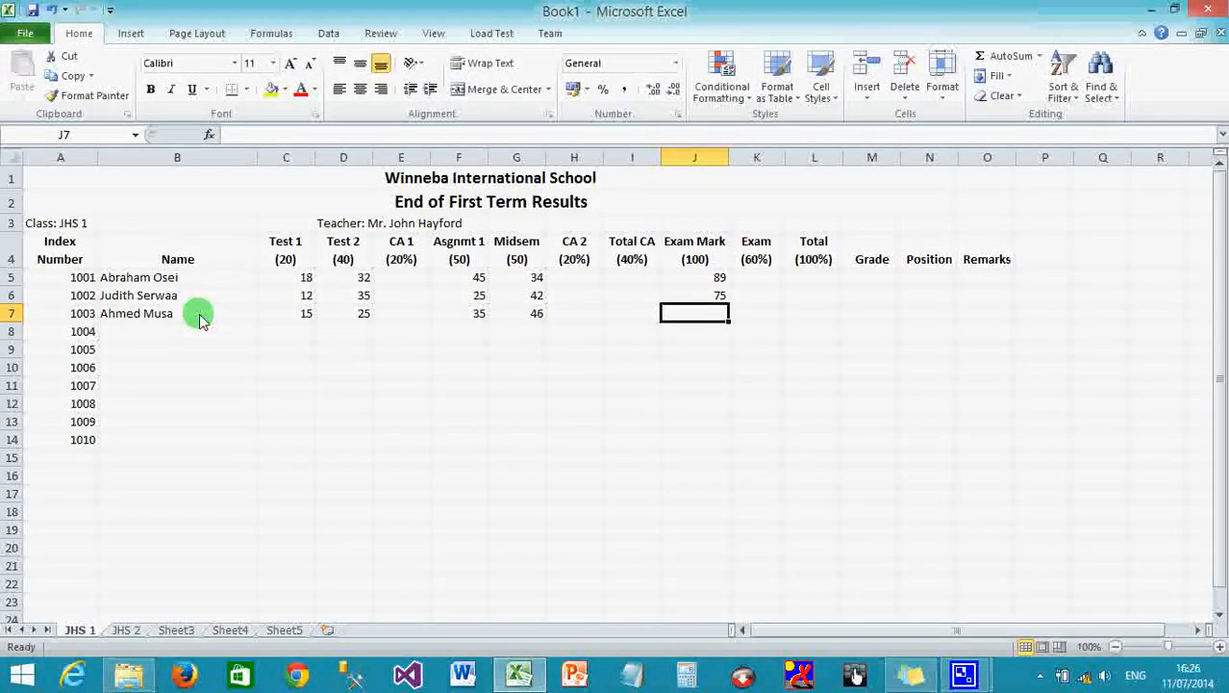
type("88")
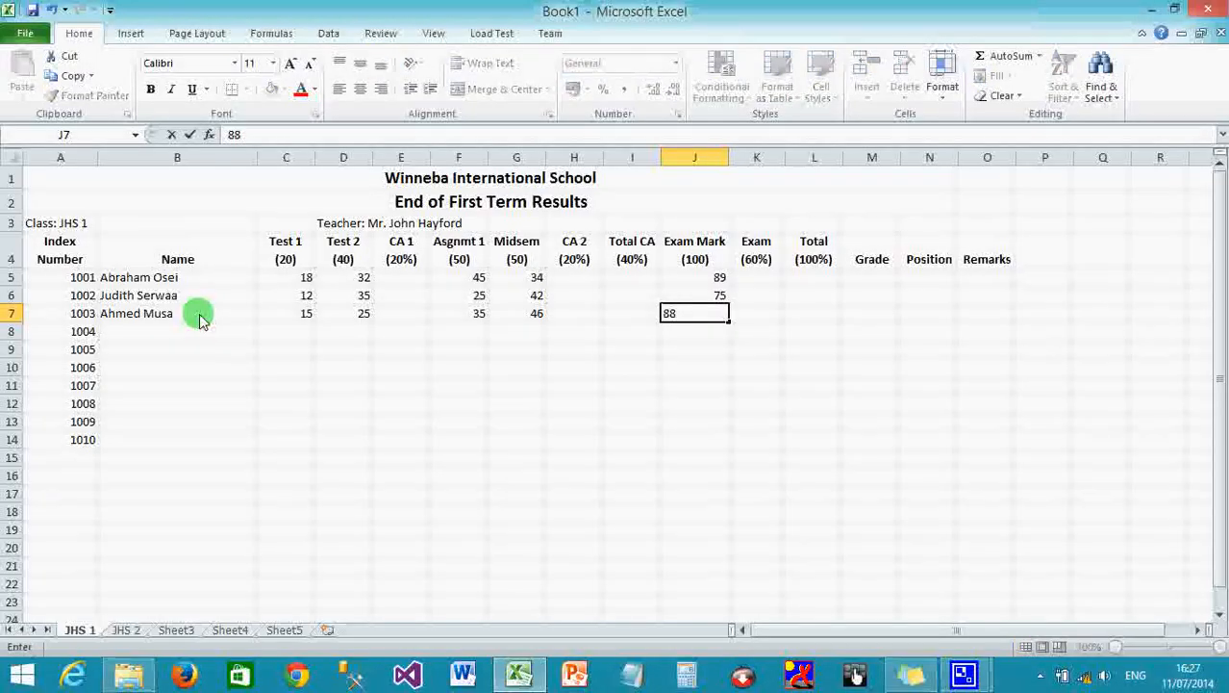
key("Tab")
key("Tab")
Enter the fourth student's name and marks 11, 12, 22 and 25 in row 8.
left_click(175, 330)
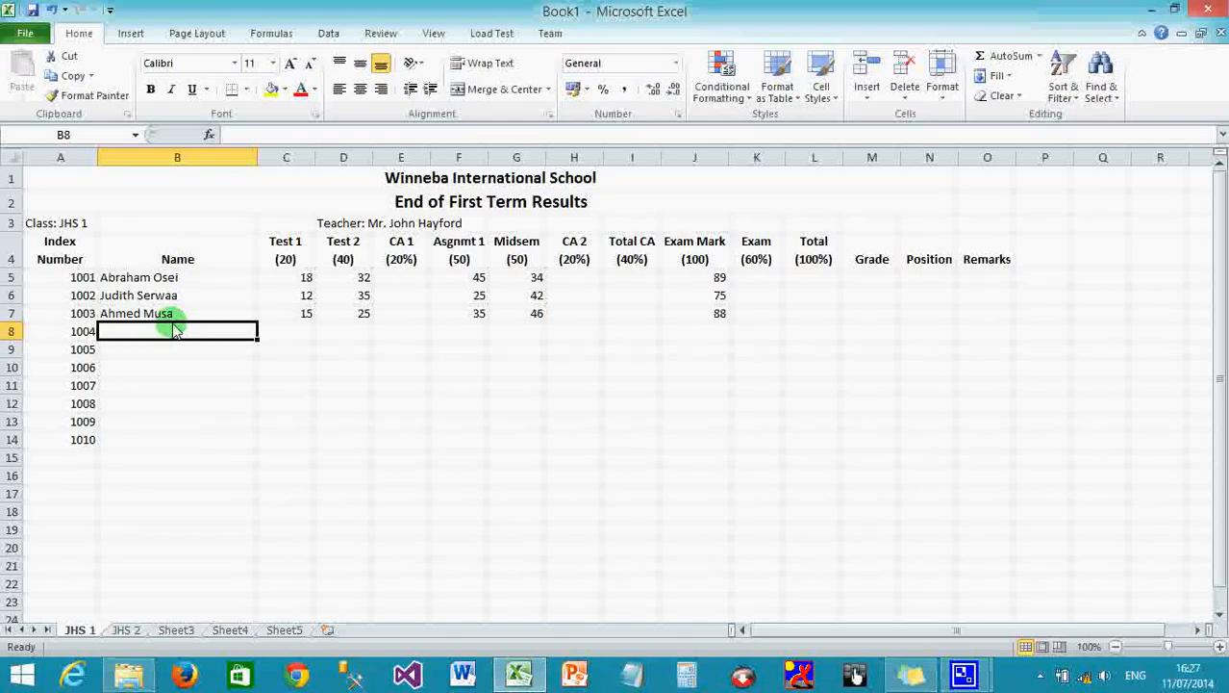
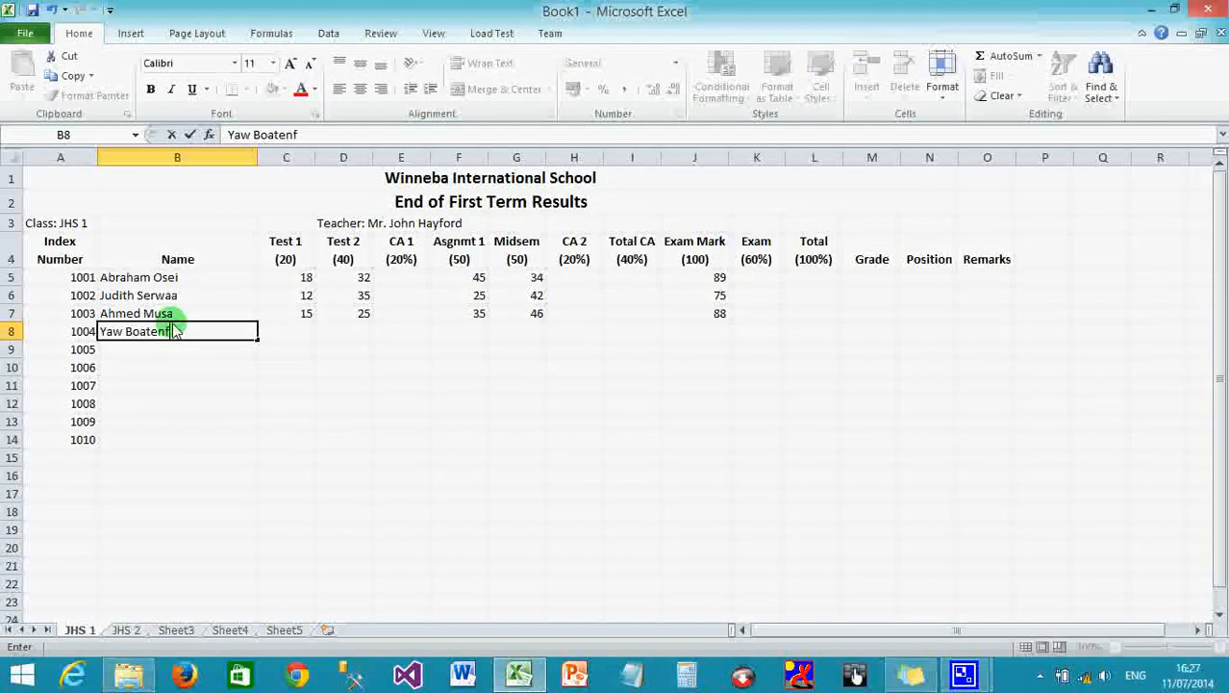
key("Tab")
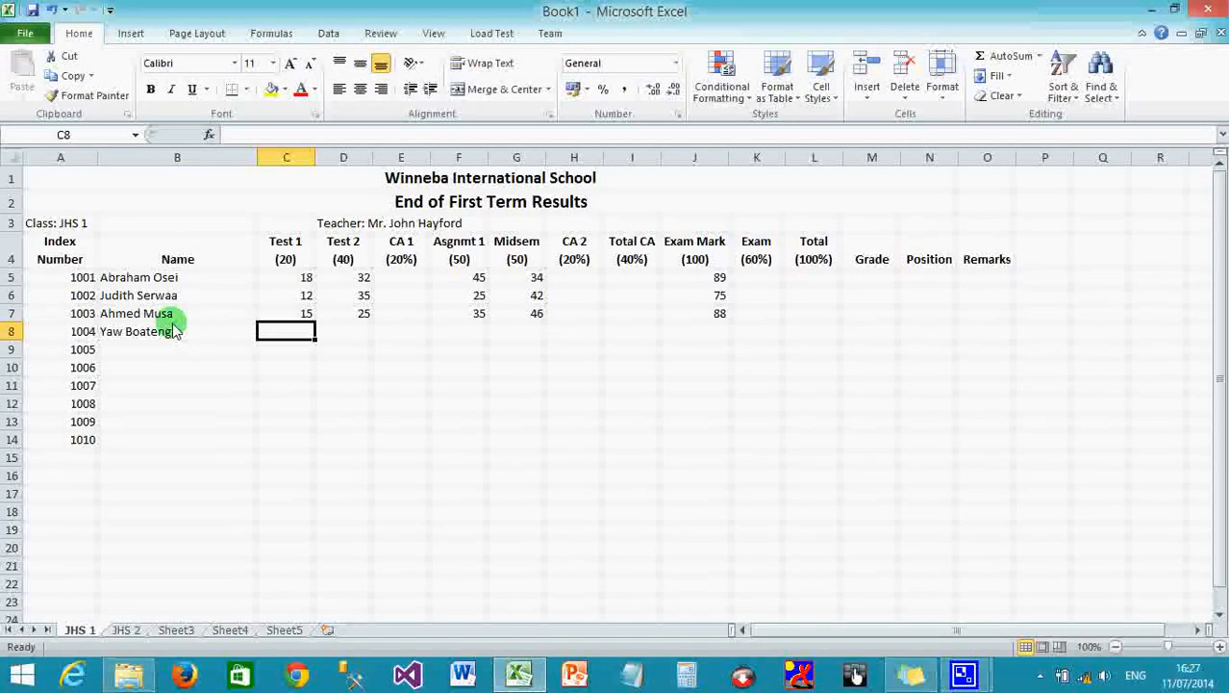
type("11")
key("Tab")
type("12")
key("Tab")
key("Tab")
type("22")
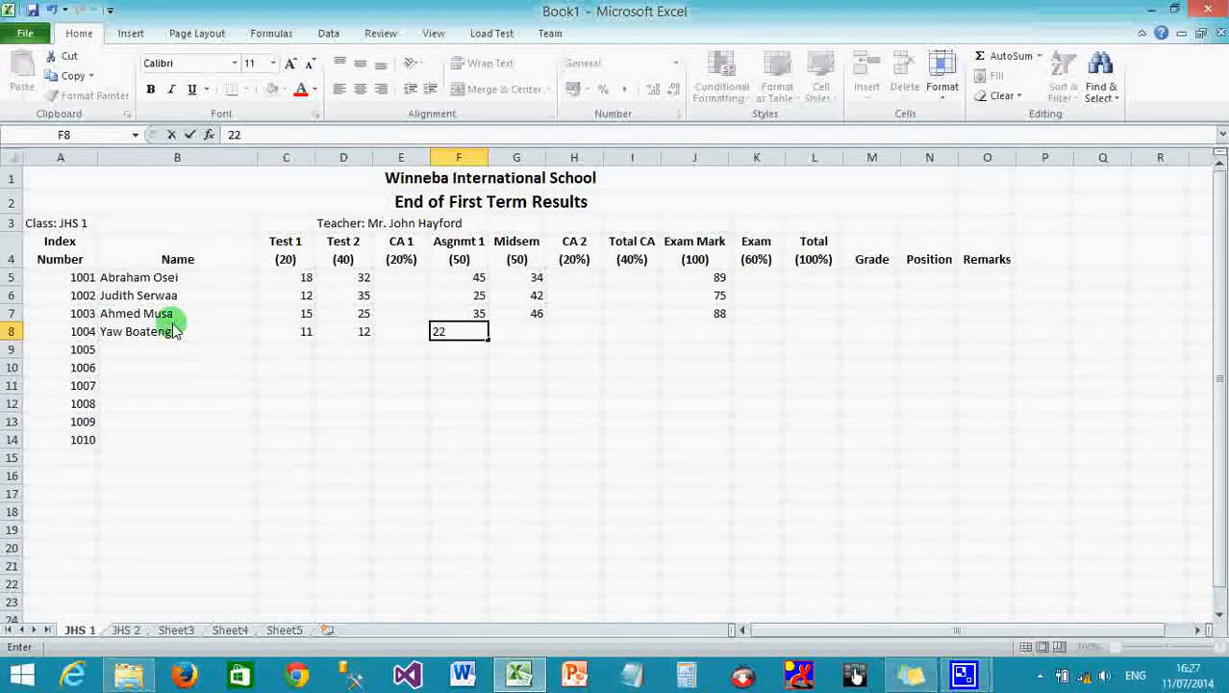
key("Tab")
type("25")
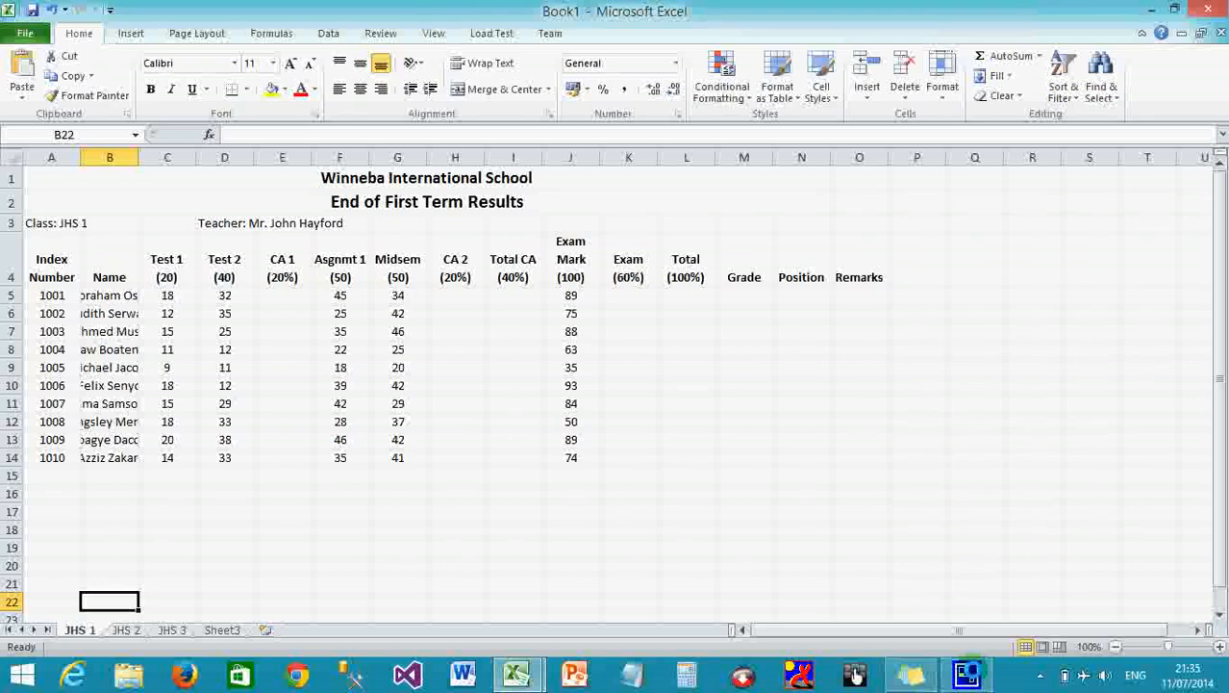
Select CA 1 cell E5 and begin a formula with '='.
left_click(293, 296)
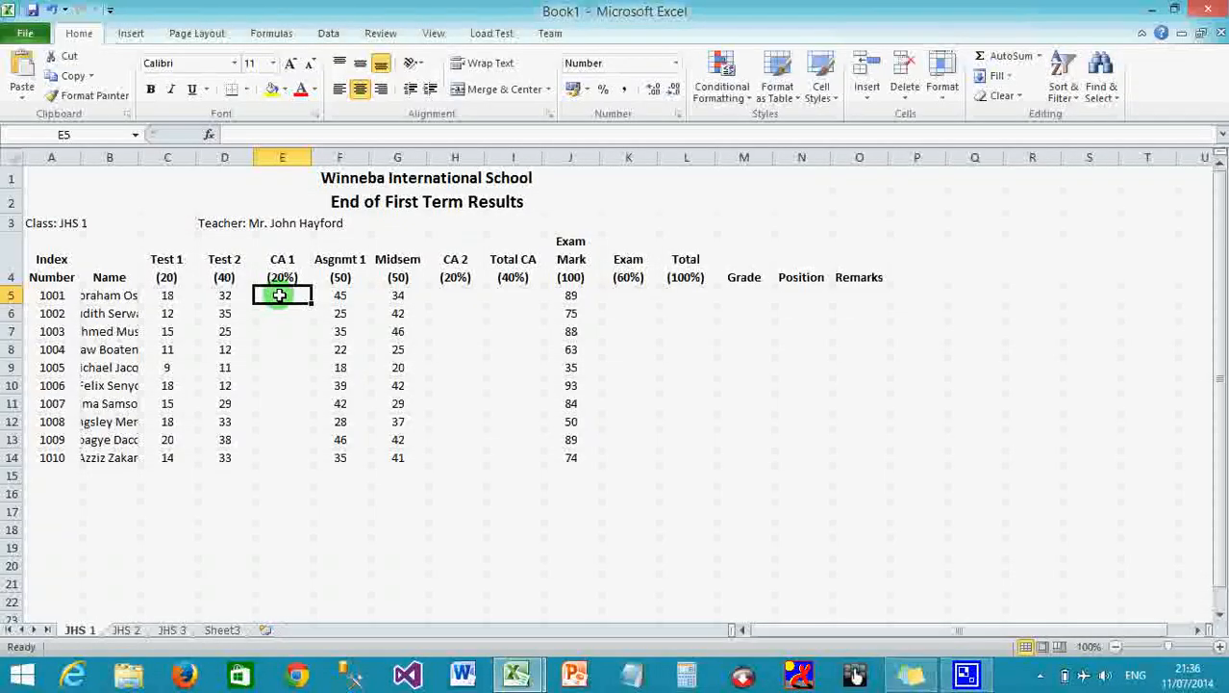
type("=")
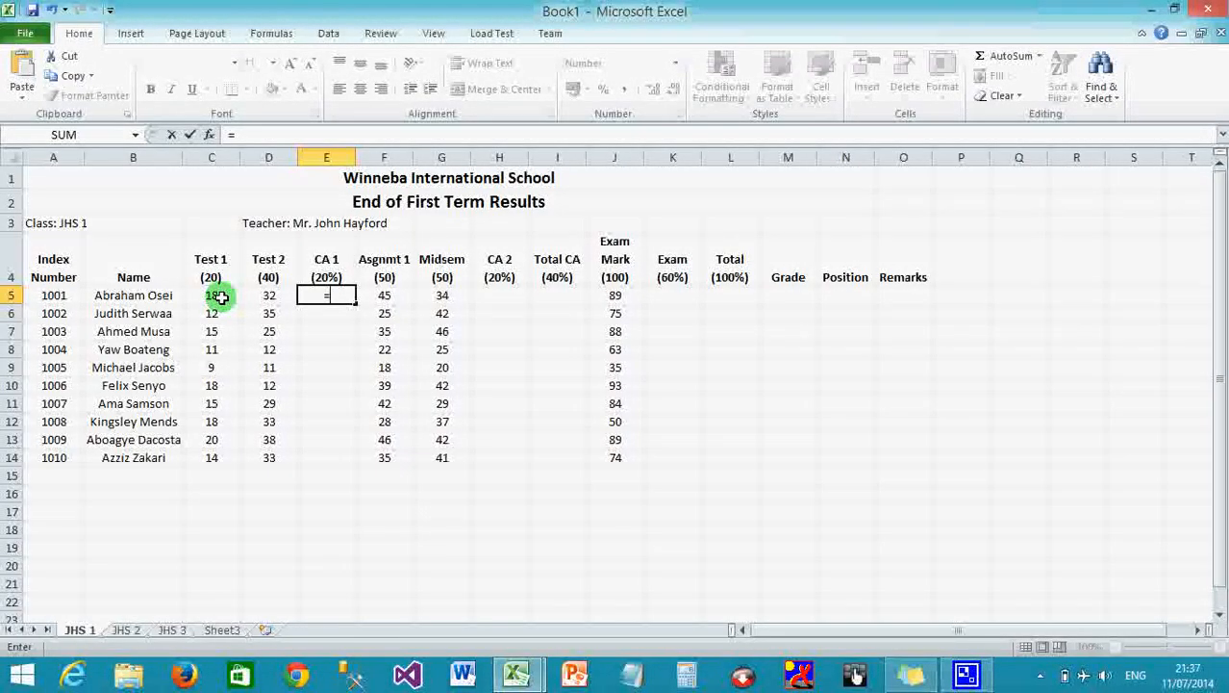
Complete the E5 formula as =(C5+D5)/3, giving a CA 1 score of 17.
type("(")
left_click(220, 298)
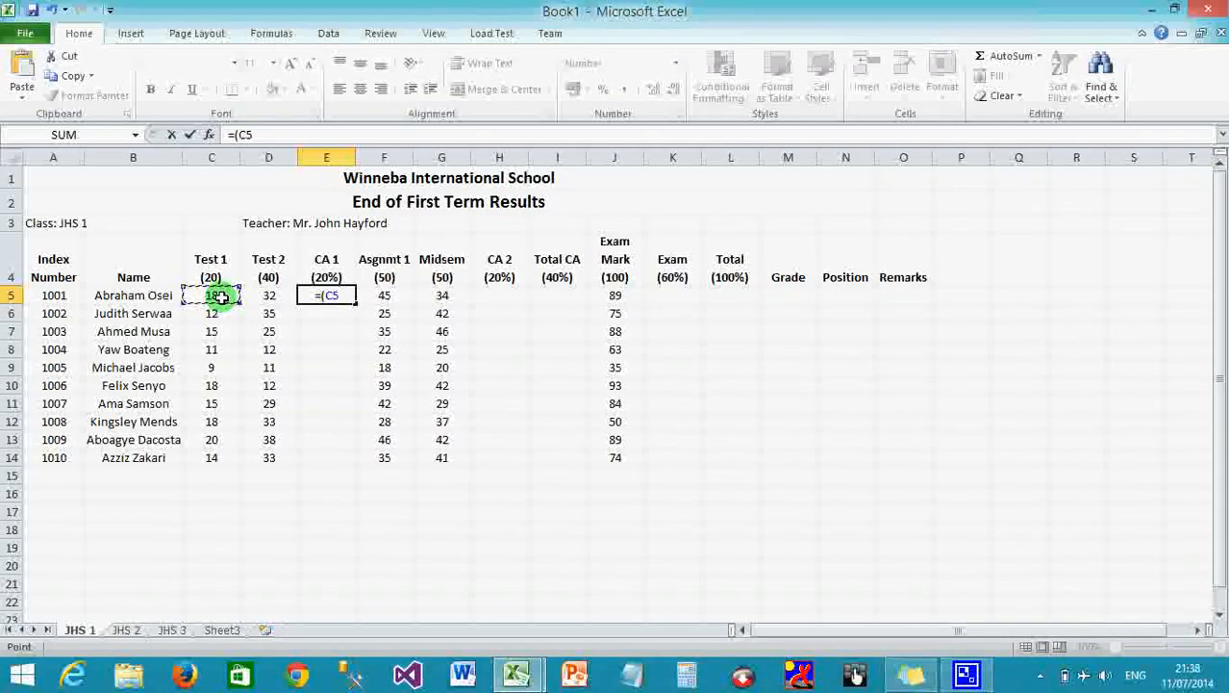
type("+")
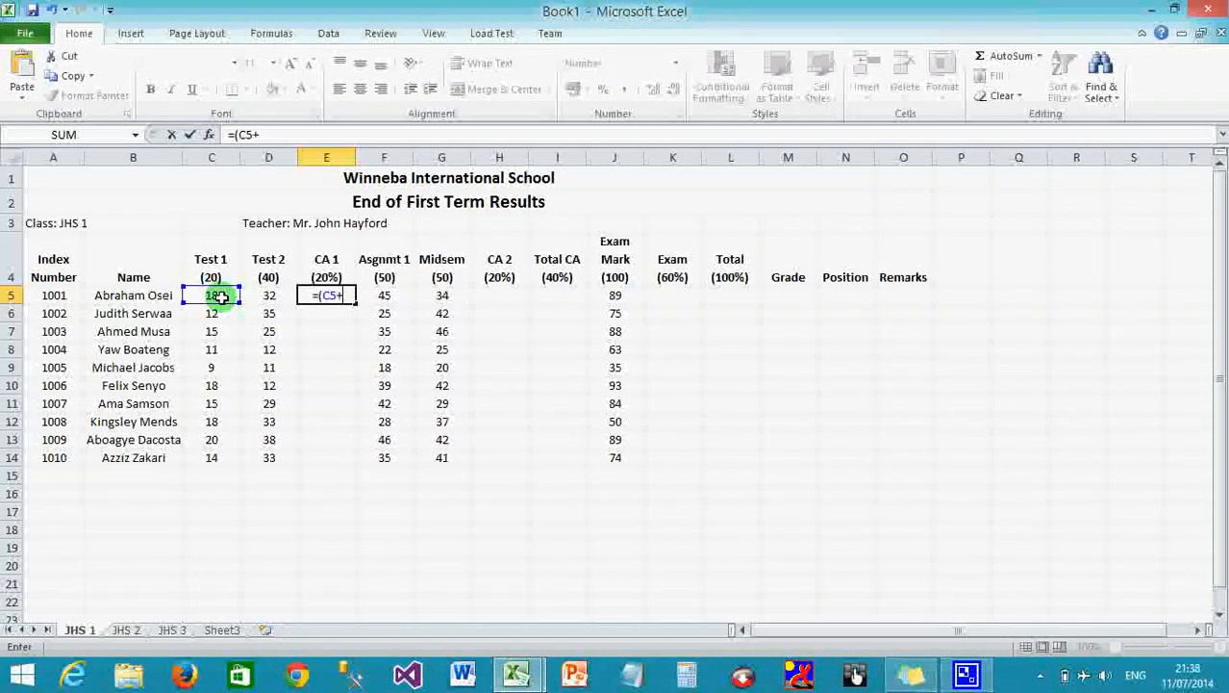
left_click(274, 299)
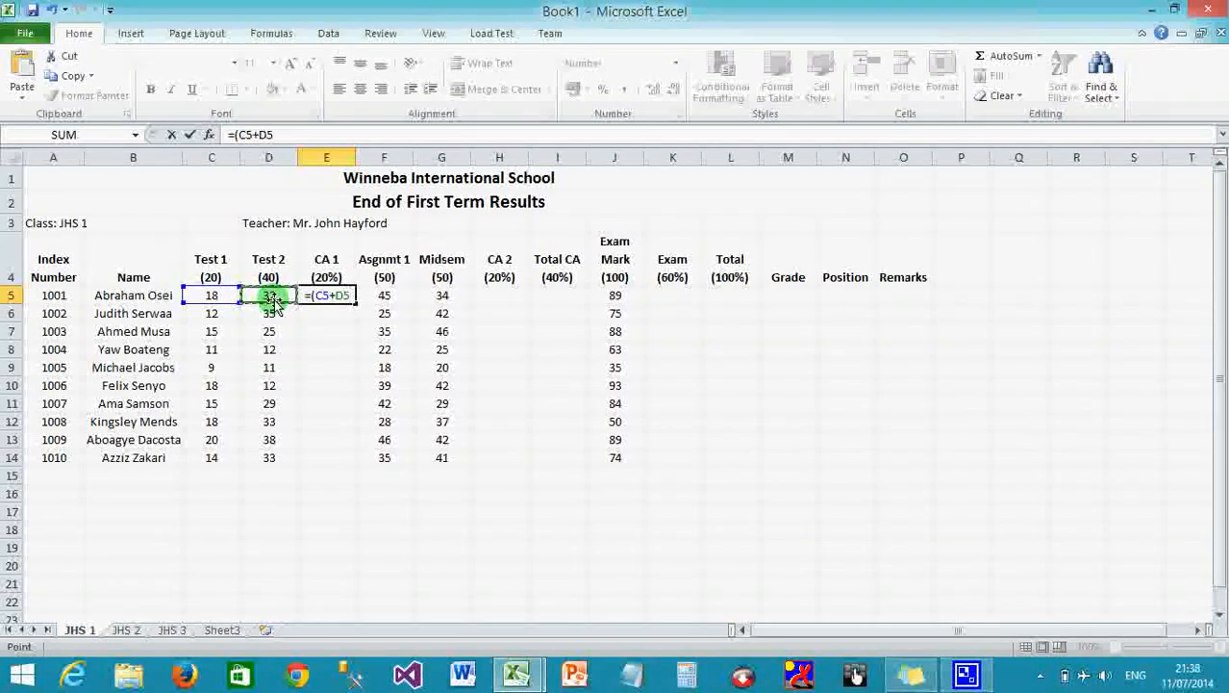
type(")")
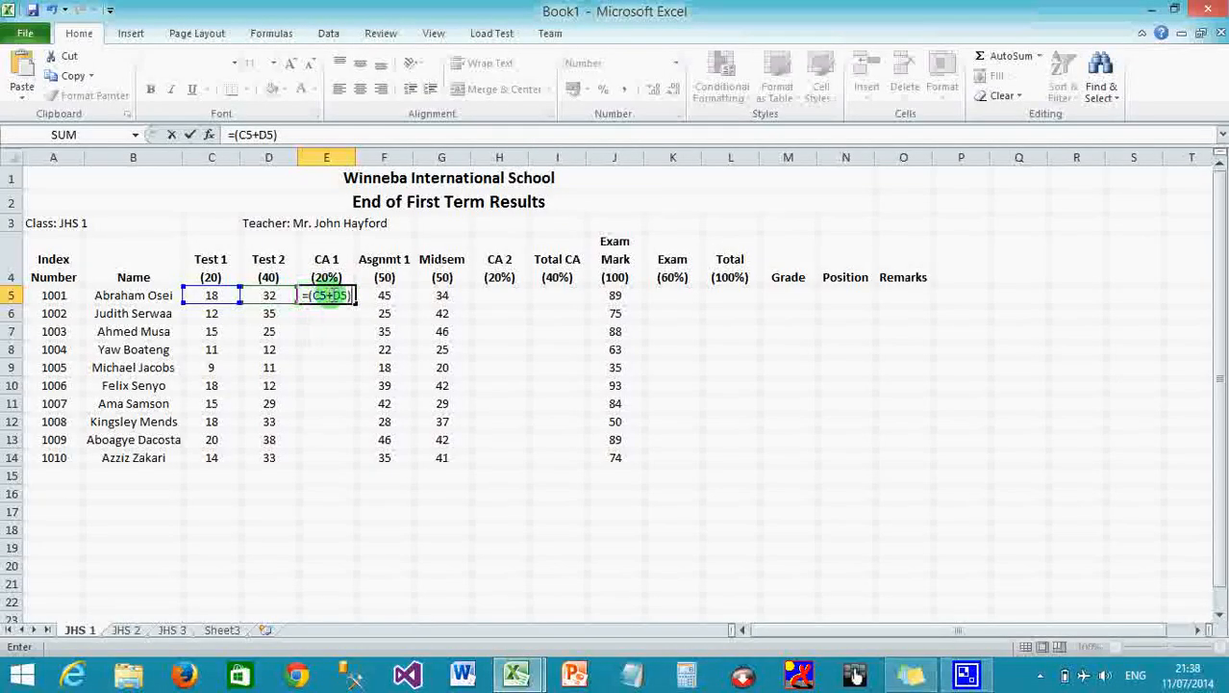
type("/3")
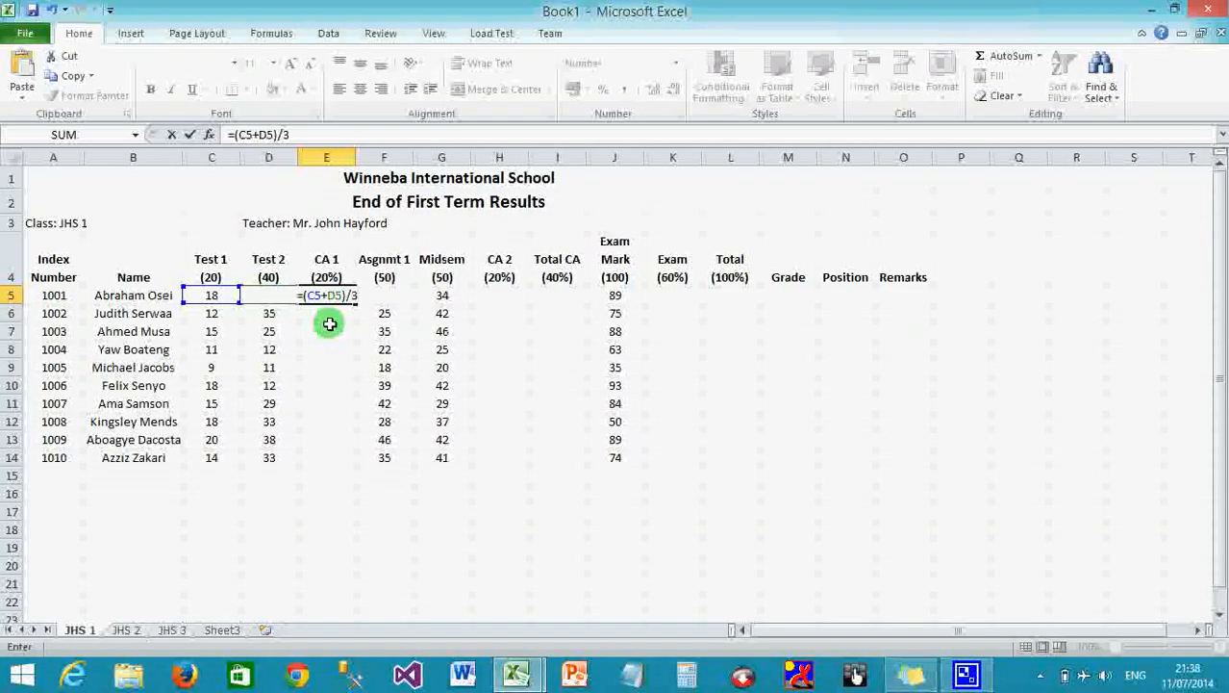
key("Return")
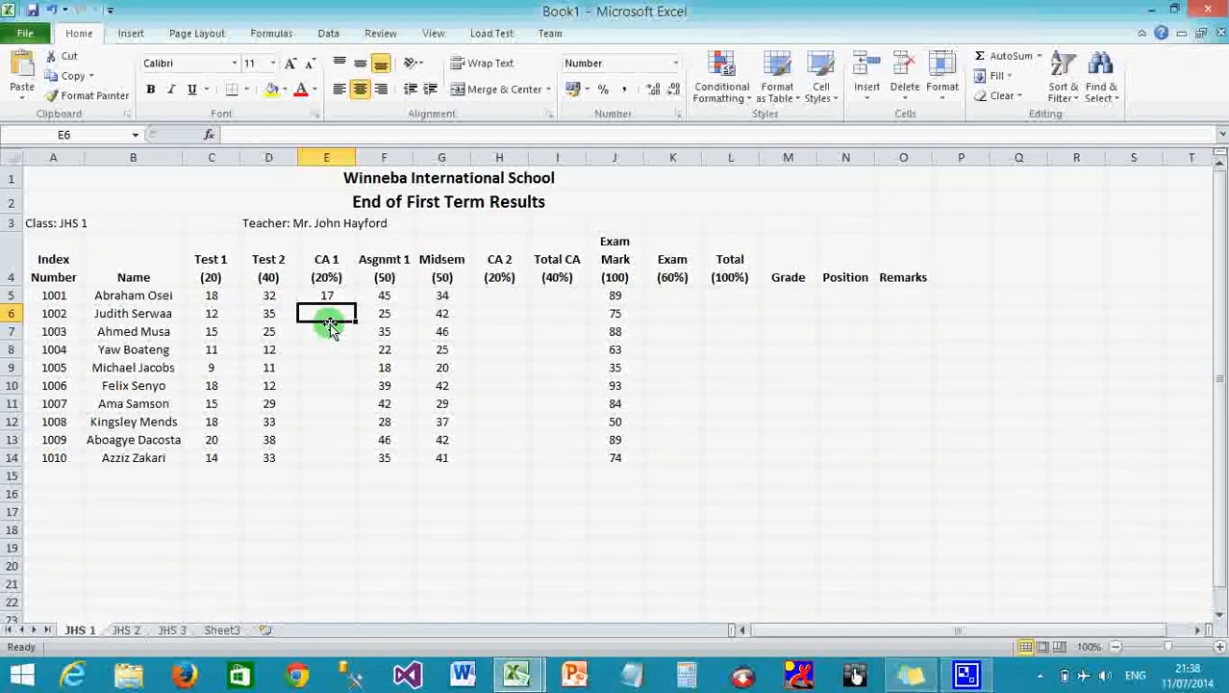
left_click(328, 295)
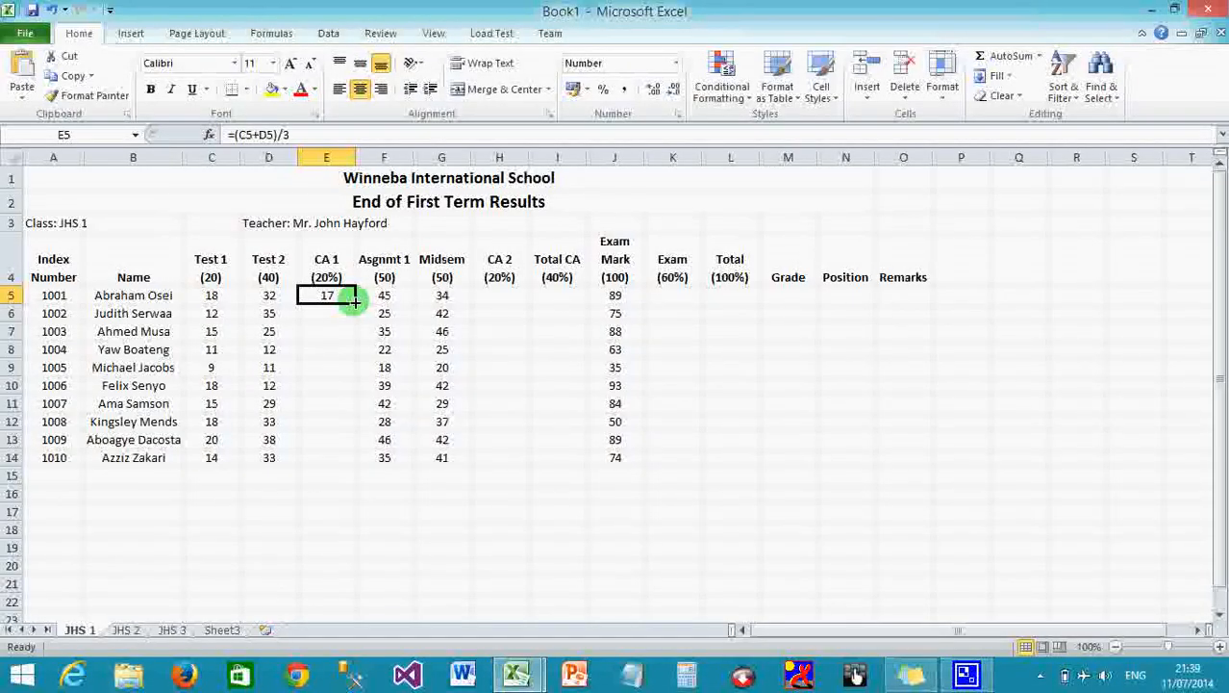
Fill the CA 1 formula from E5 down to E14 for all ten students.
left_click_drag(355, 302, 367, 468)
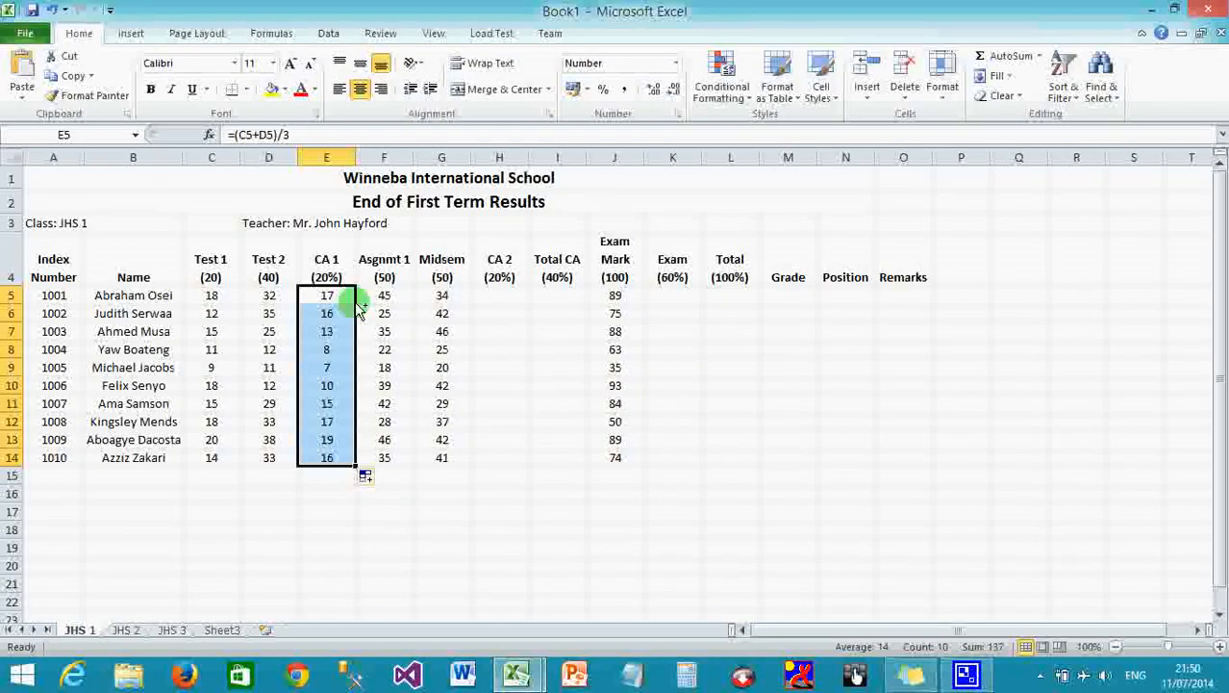
left_click(383, 294)
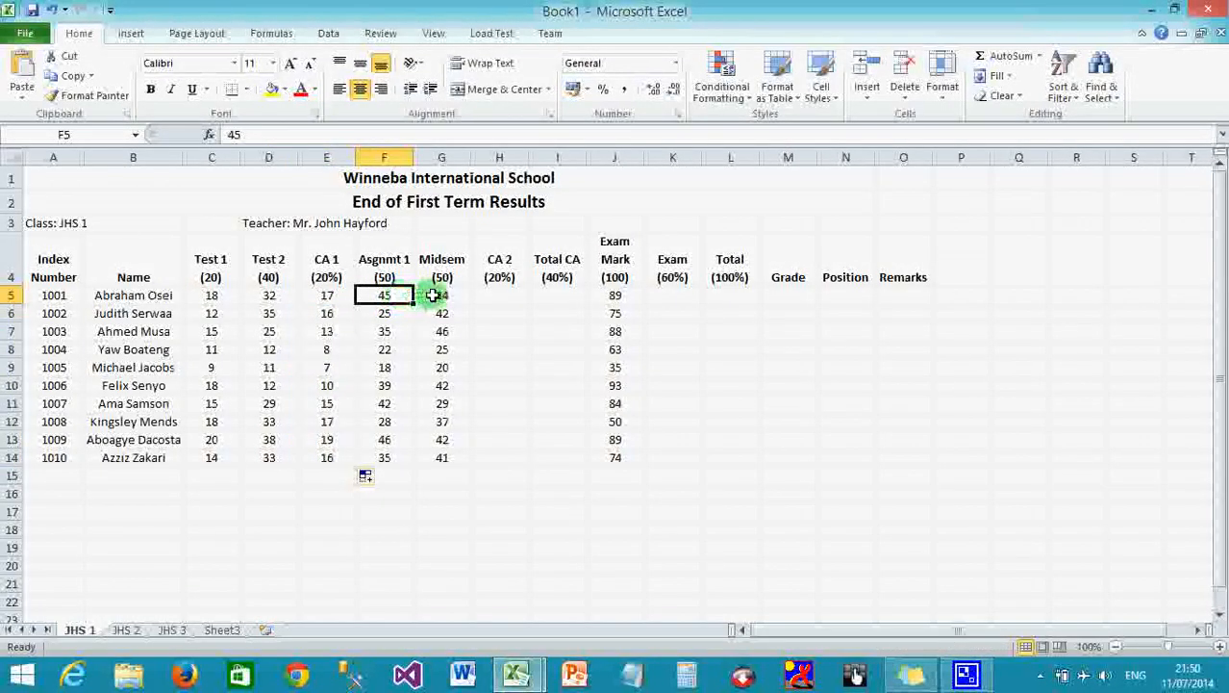
left_click(385, 274)
left_click(442, 270)
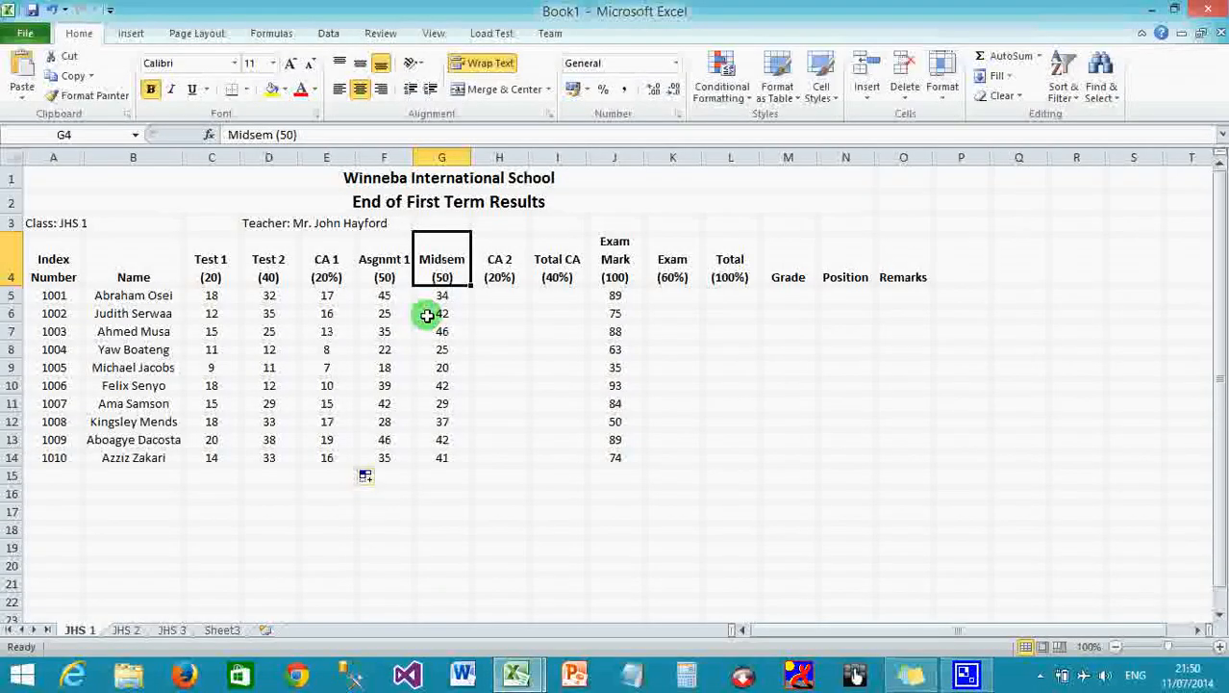
left_click(500, 293)
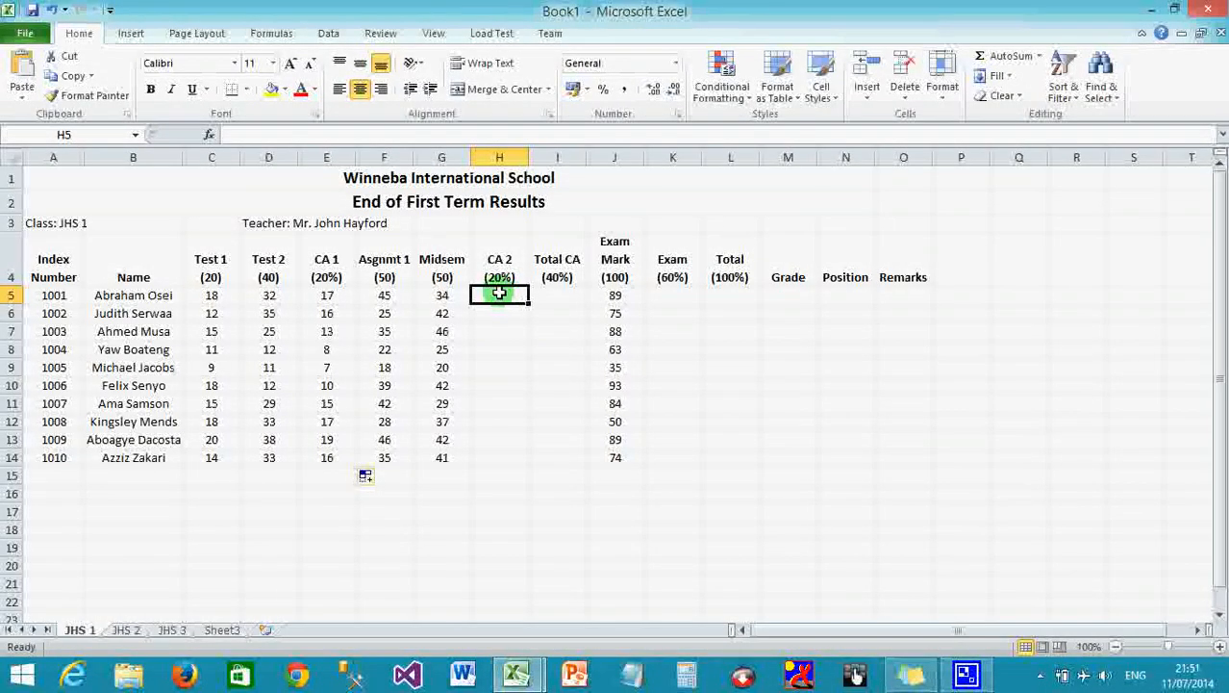
Enter =(F5+G5)/5 in H5, giving the first student a CA 2 score of 15.8.
type("=")
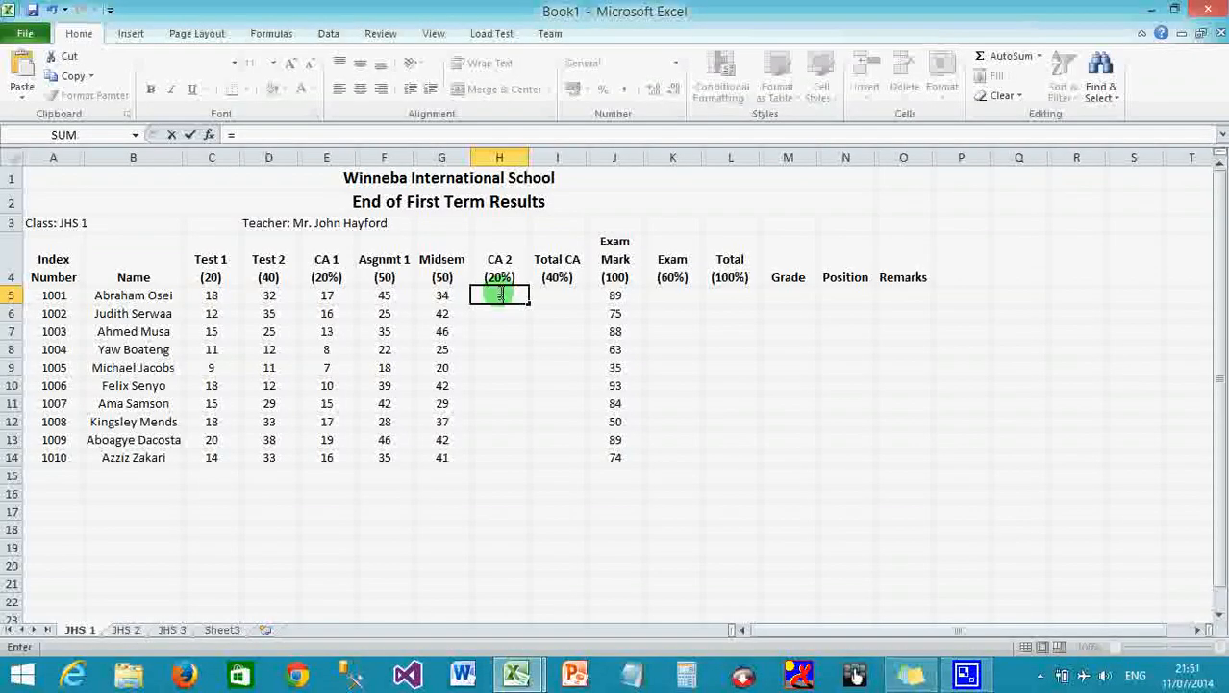
type("(")
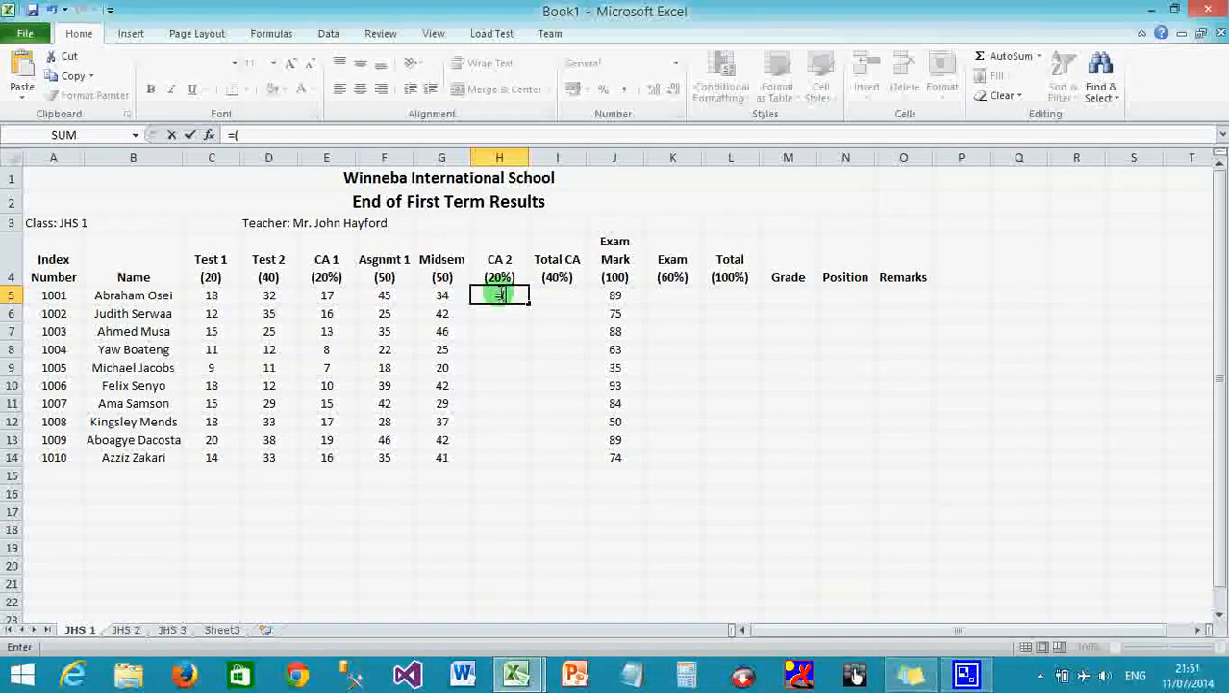
left_click(389, 297)
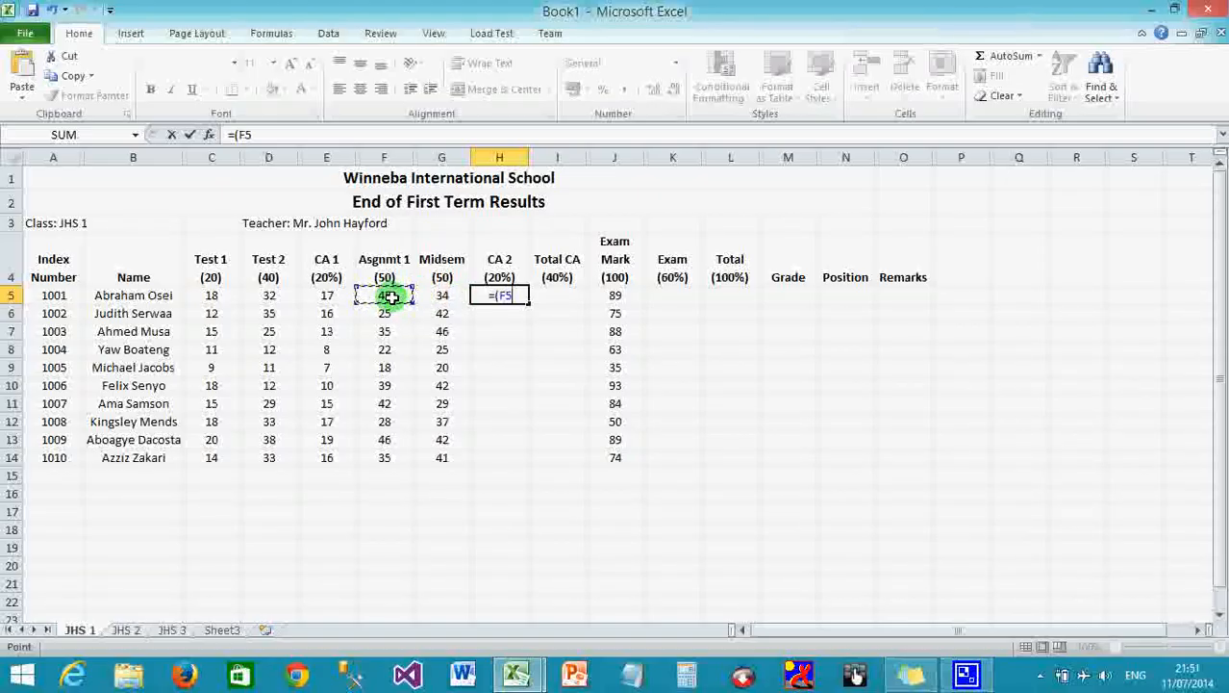
type("+")
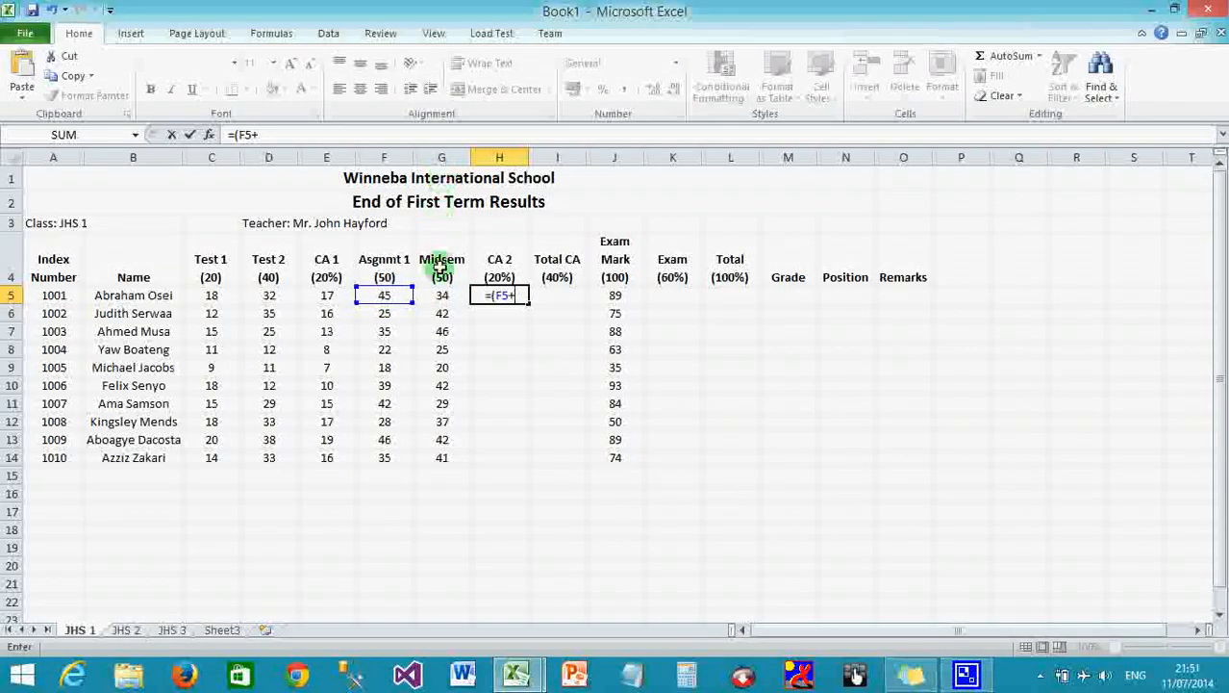
left_click(442, 300)
type(")")
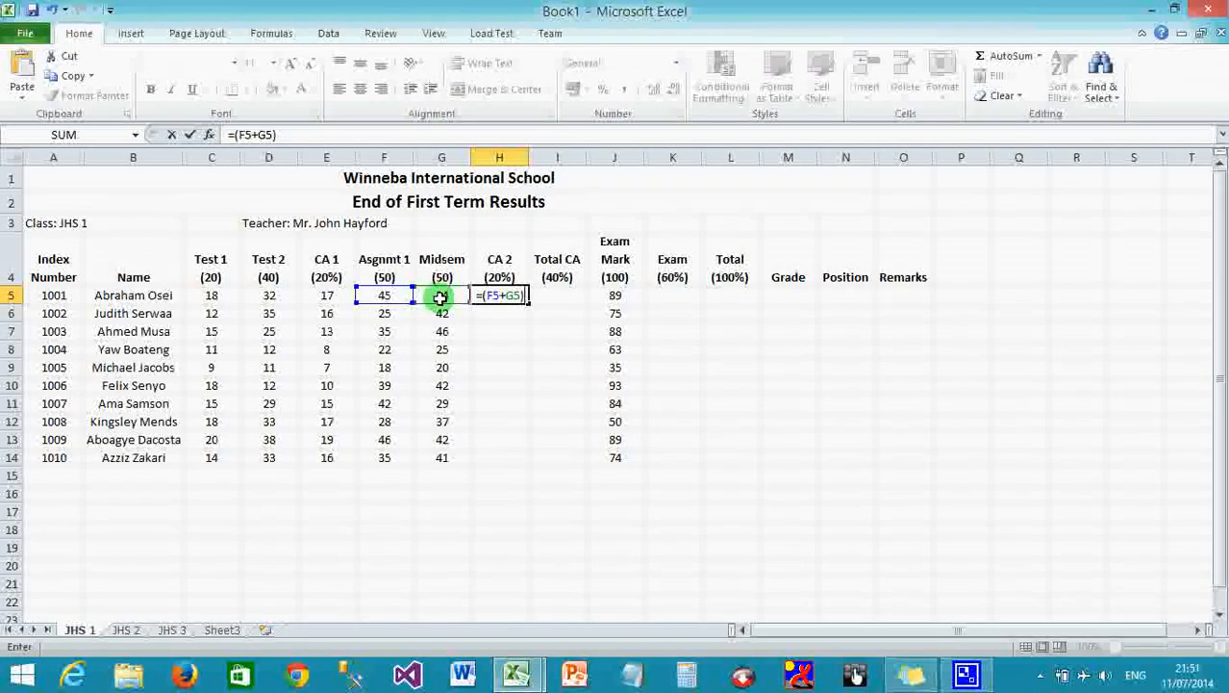
type("/5")
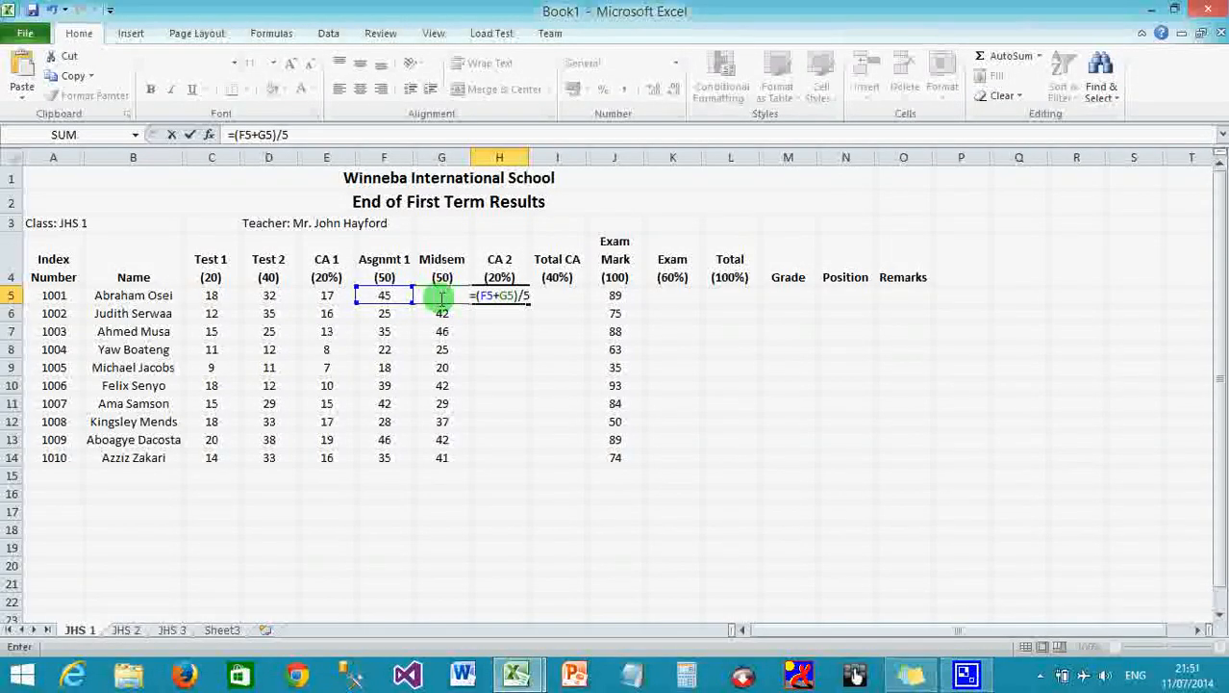
key("Return")
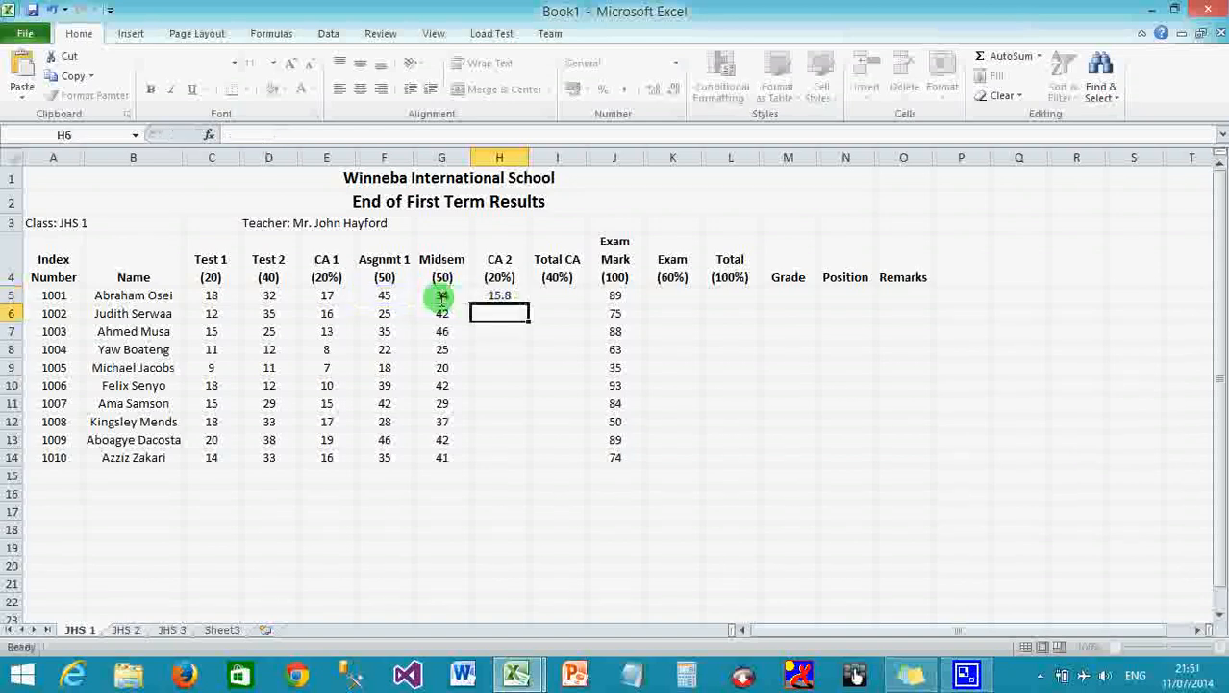
left_click(500, 296)
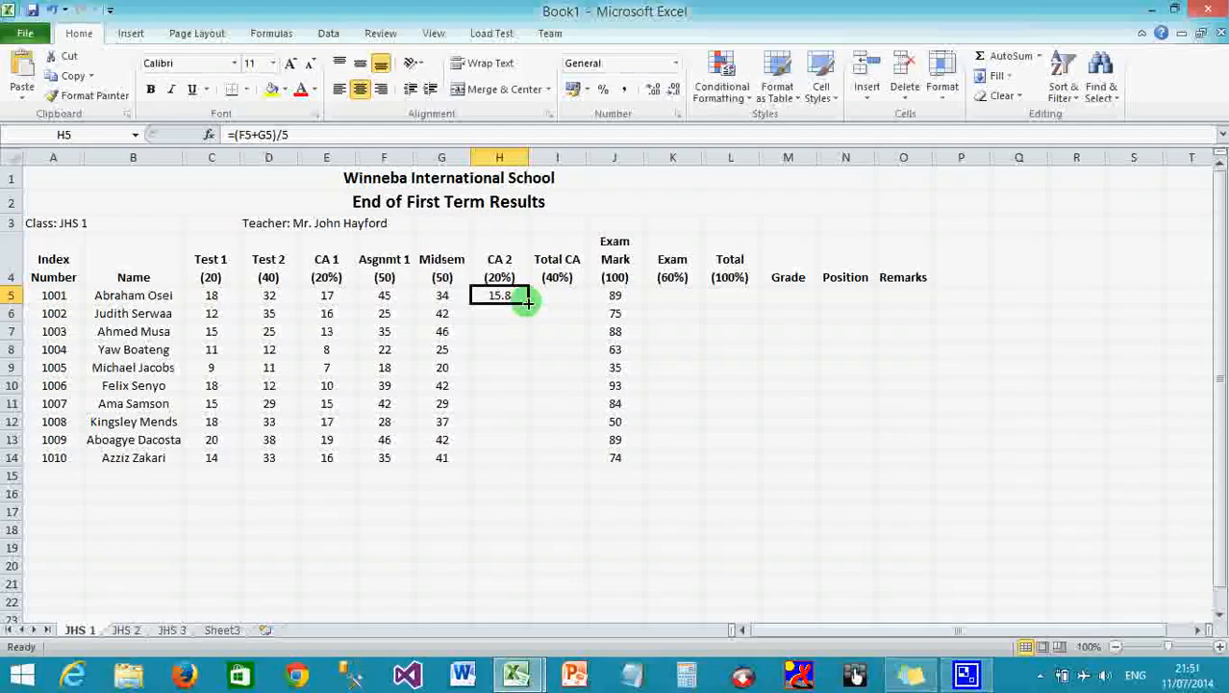
Fill the CA 2 formula down H5:H14, then compare the CA 1 and CA 2 formulas.
double_click(529, 303)
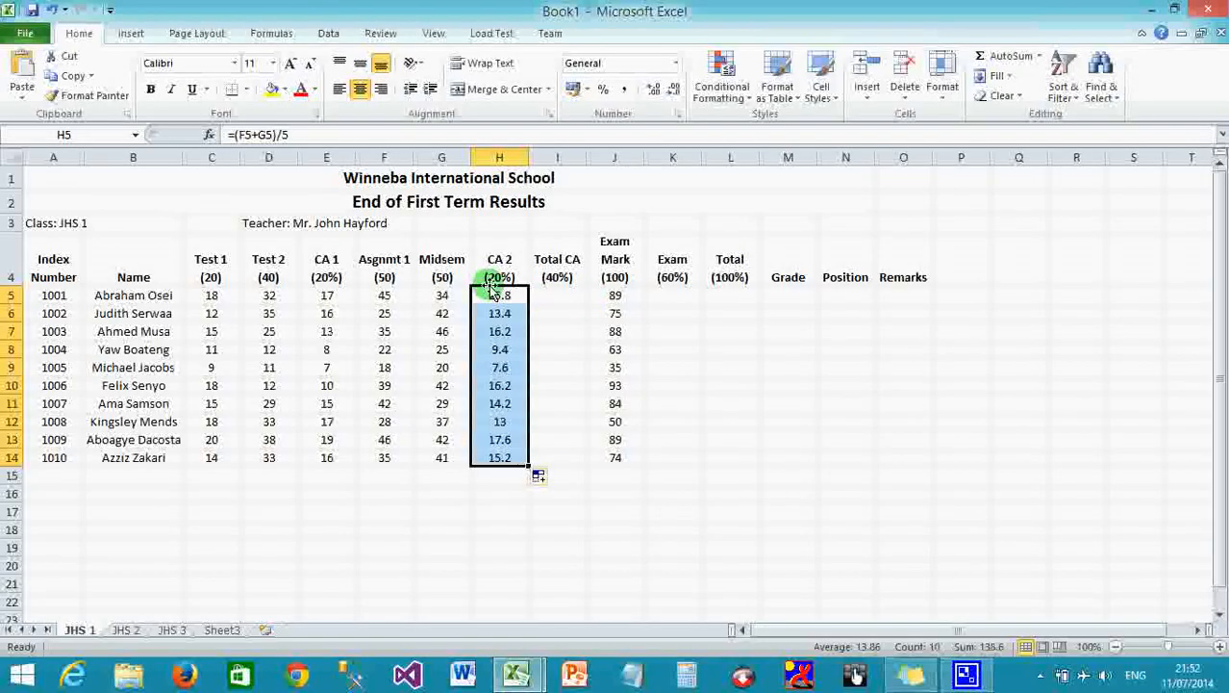
left_click(568, 298)
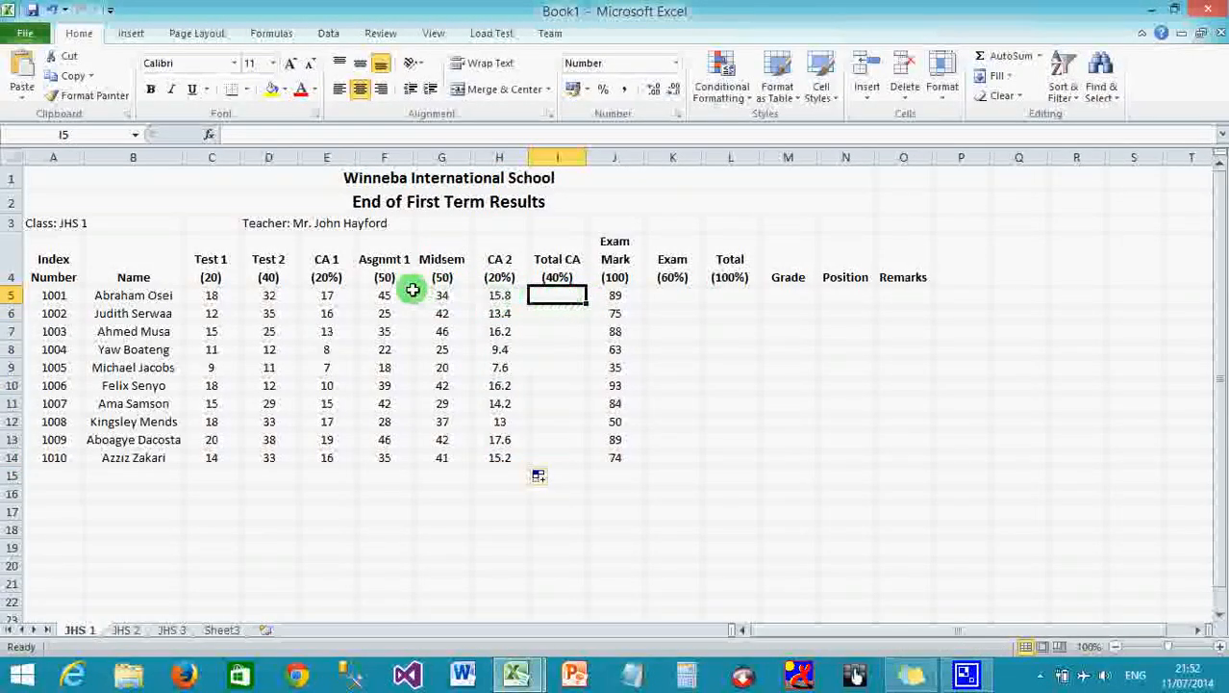
left_click(326, 295)
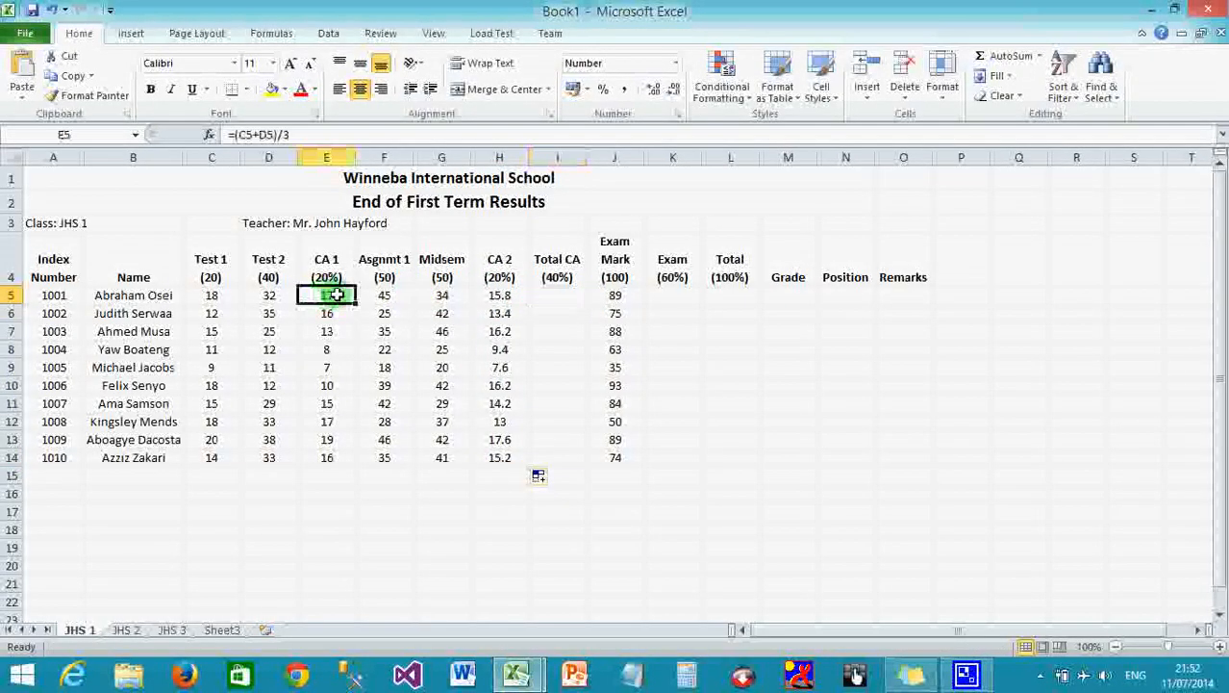
left_click(508, 296)
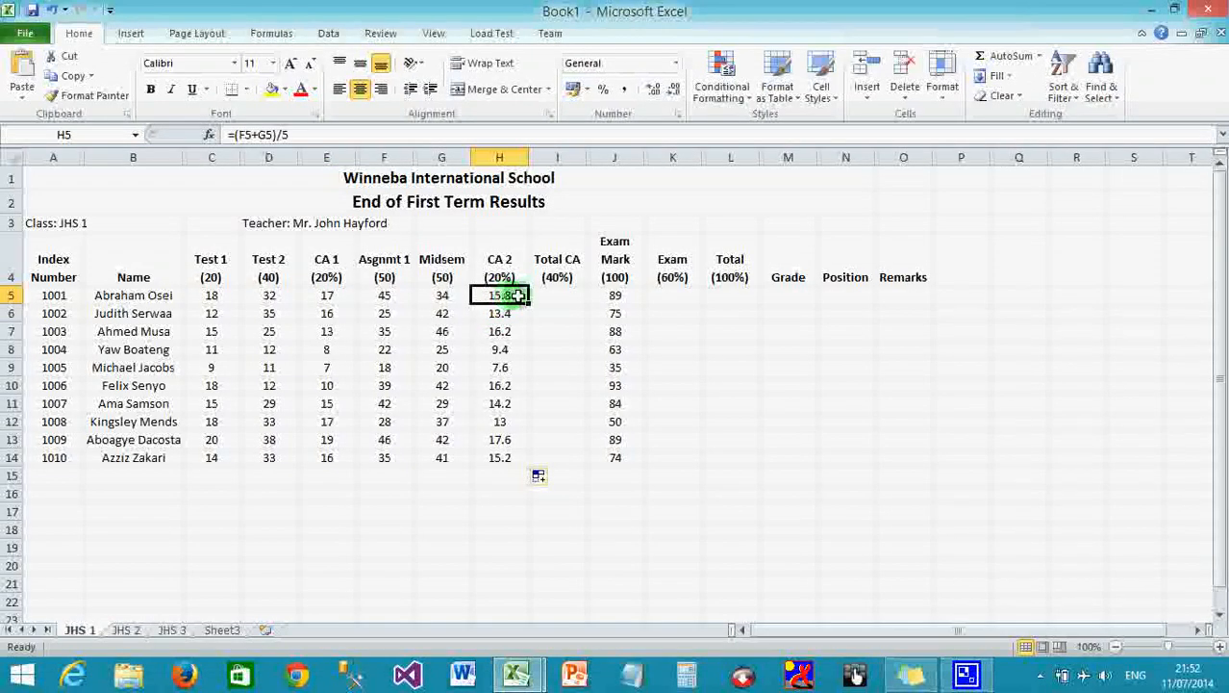
left_click(548, 291)
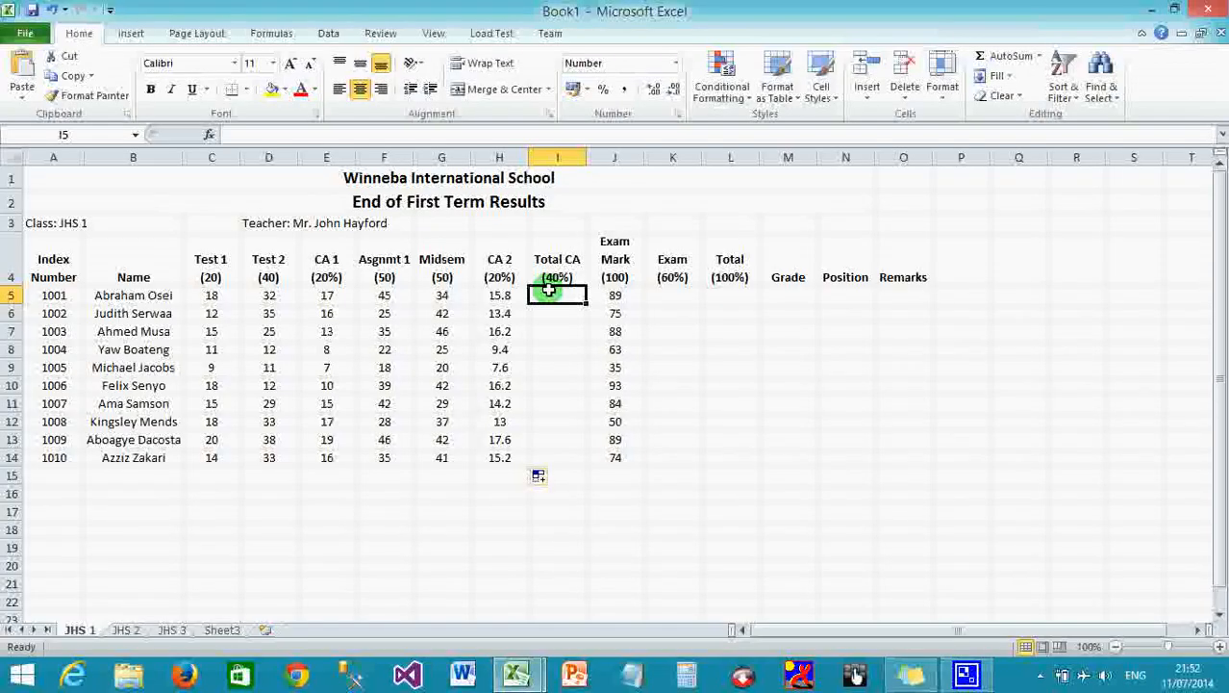
Enter =E5+H5 in I5, giving the first student a Total CA of 32.5.
type("=")
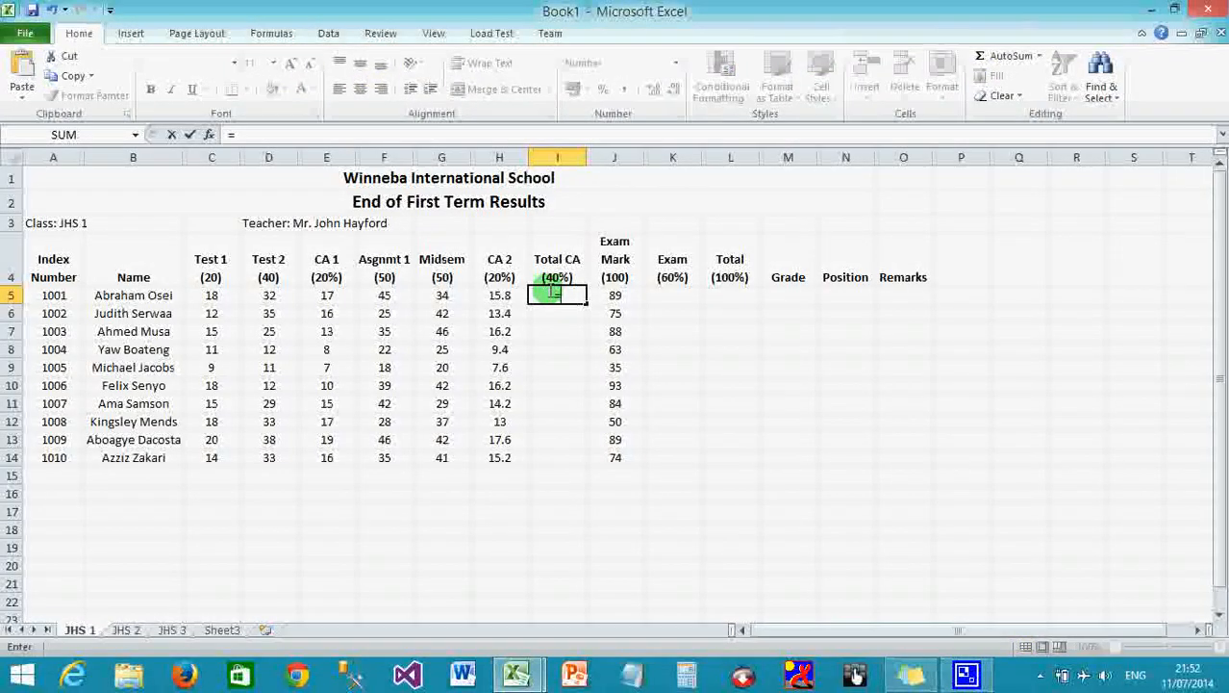
left_click(330, 298)
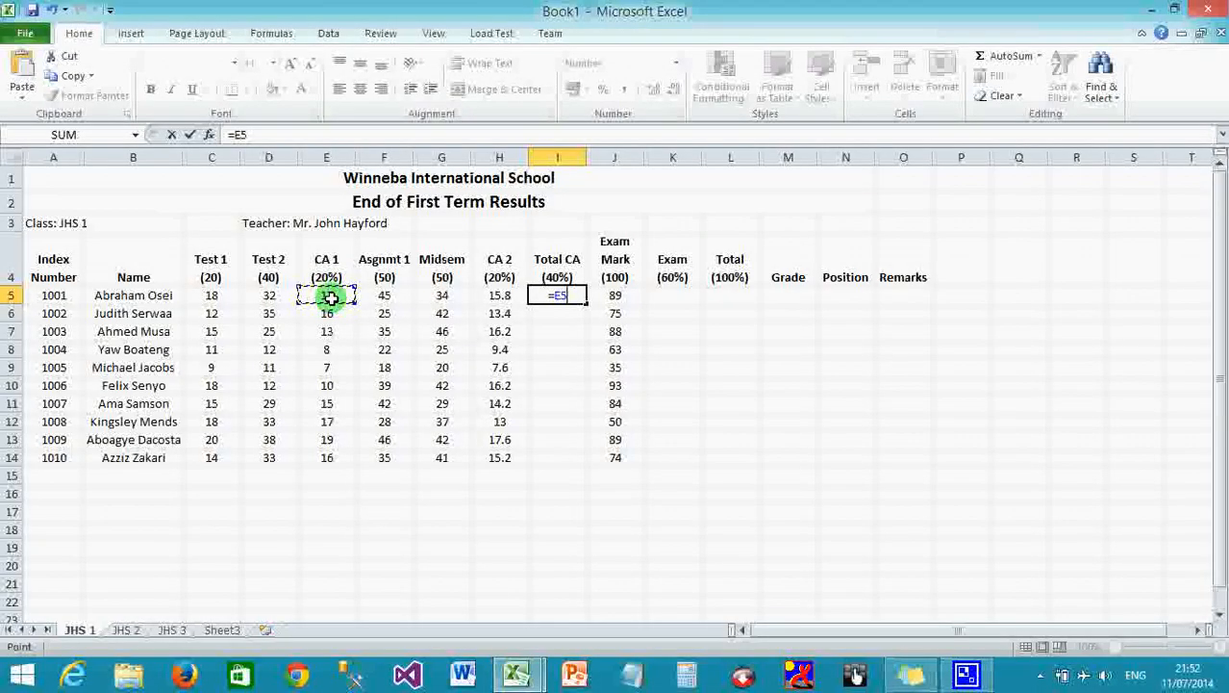
type("+")
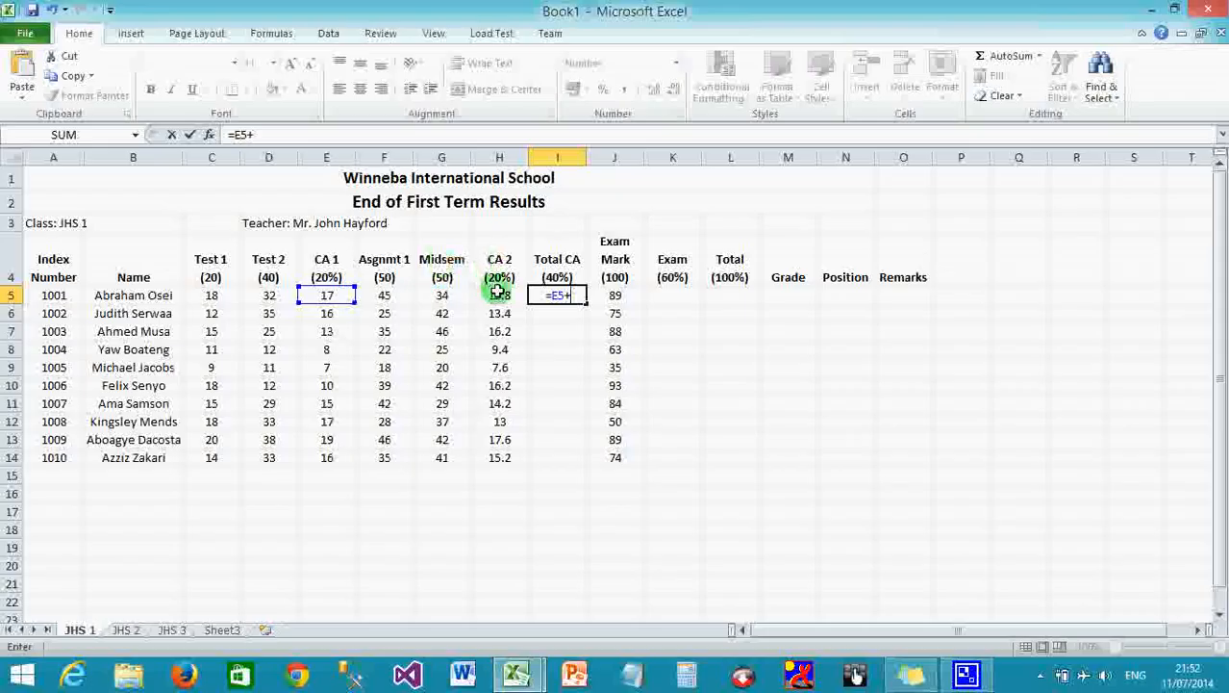
left_click(500, 297)
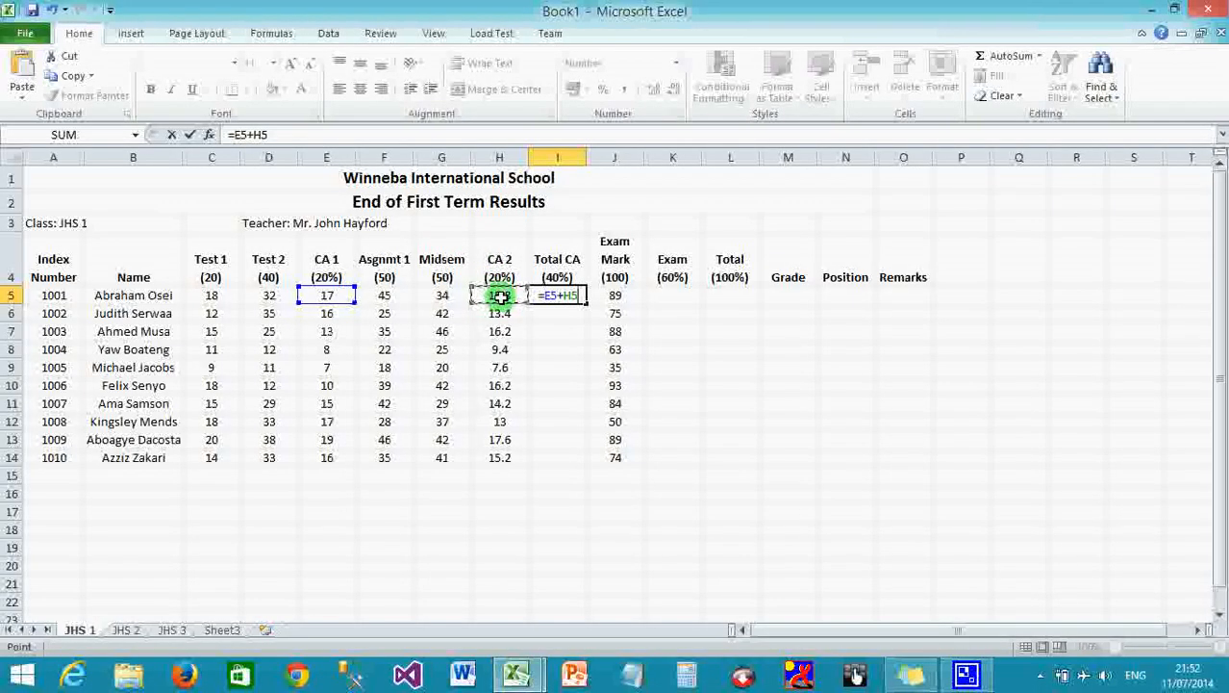
key("Return")
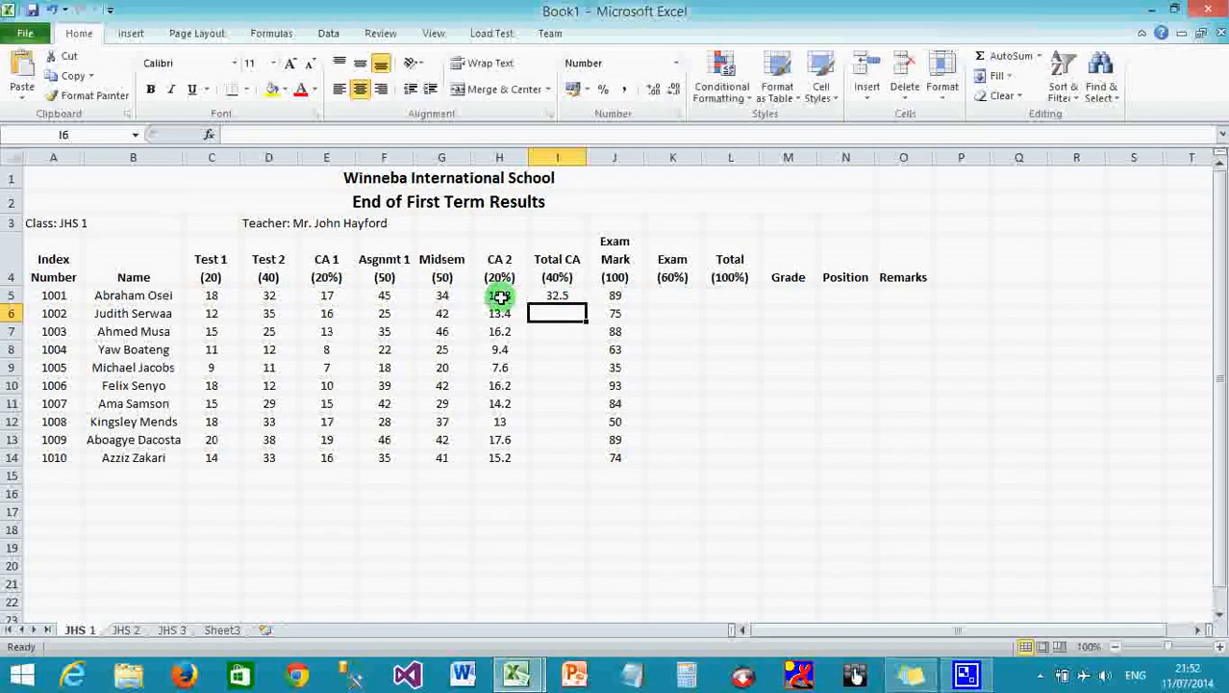
left_click(570, 297)
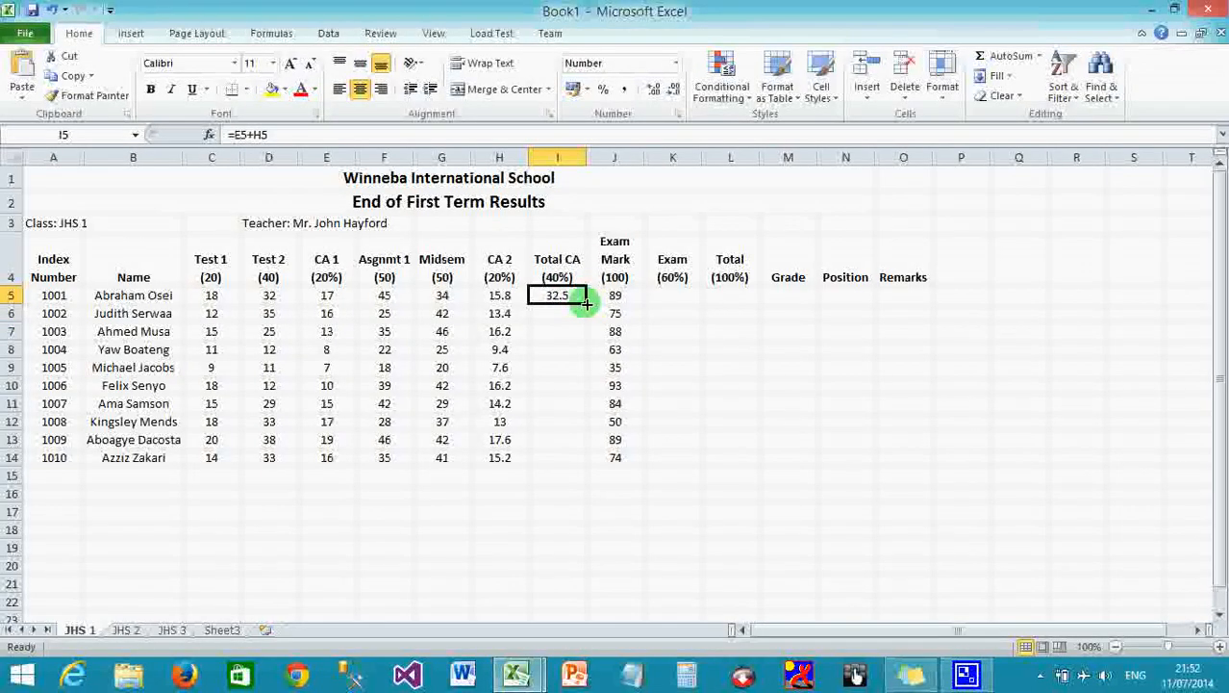
Fill the Total CA formula down I5:I14 for all ten students.
double_click(586, 304)
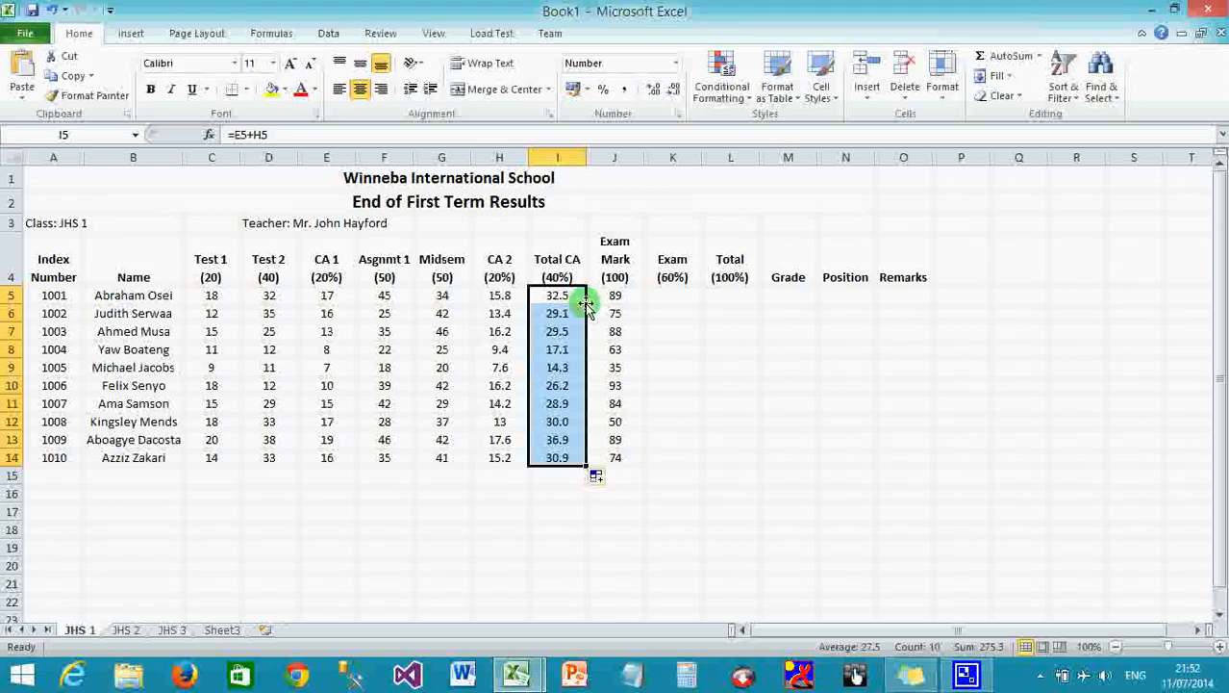
left_click(667, 291)
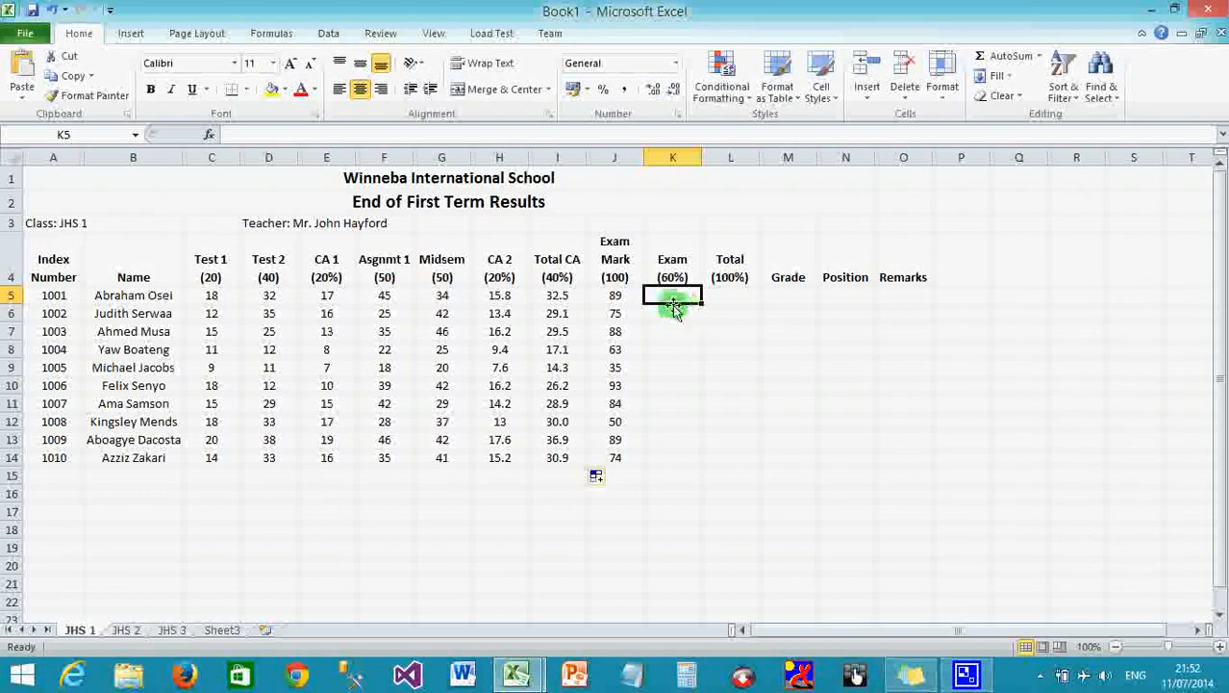
Enter =J5*60% in K5, giving the first student an Exam (60%) score of 53.4.
left_click(623, 295)
left_click_drag(623, 296, 635, 459)
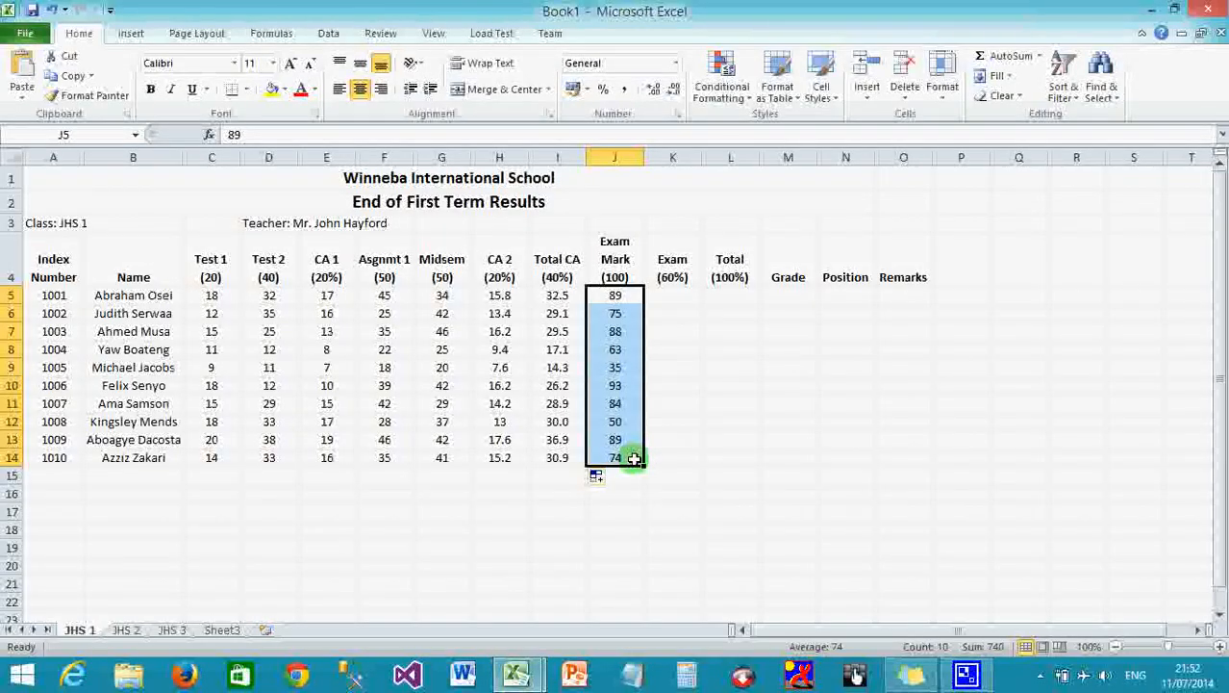
left_click(675, 295)
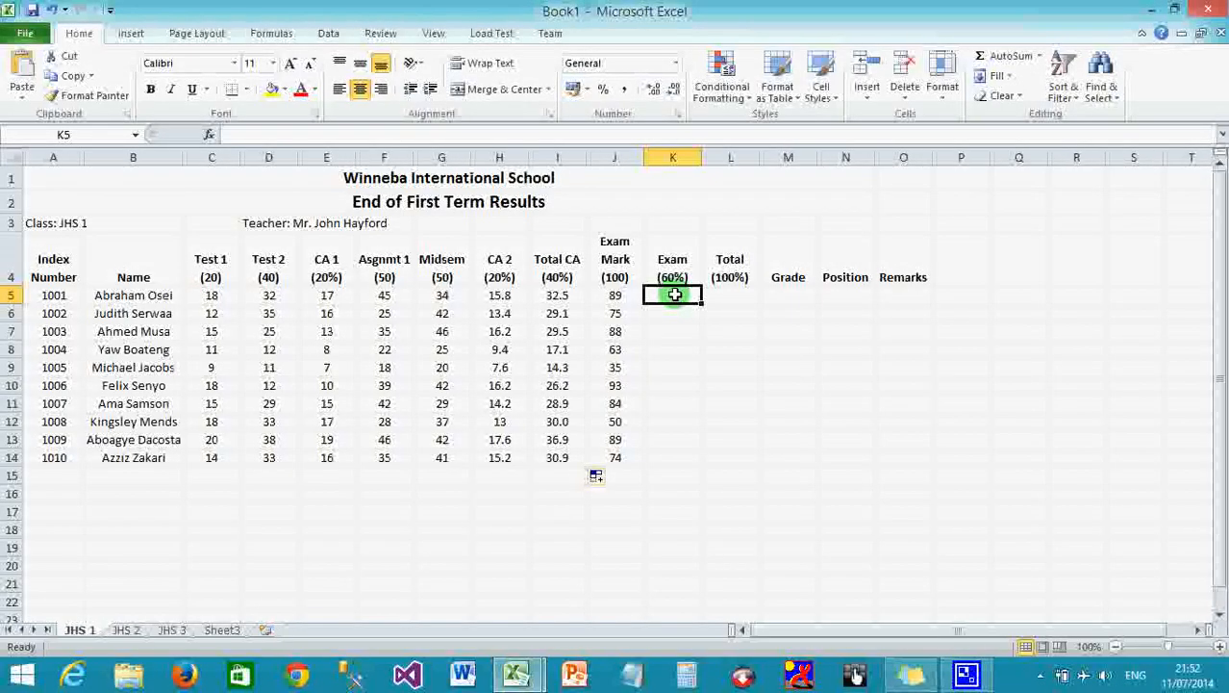
type("=")
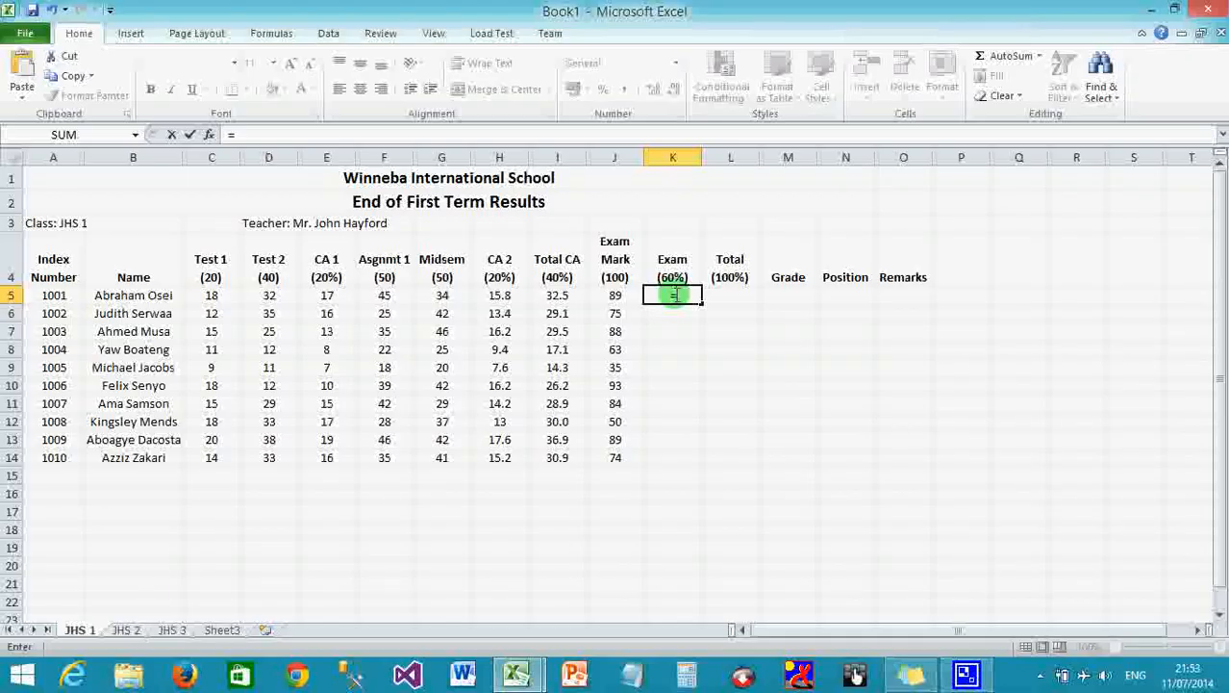
left_click(613, 296)
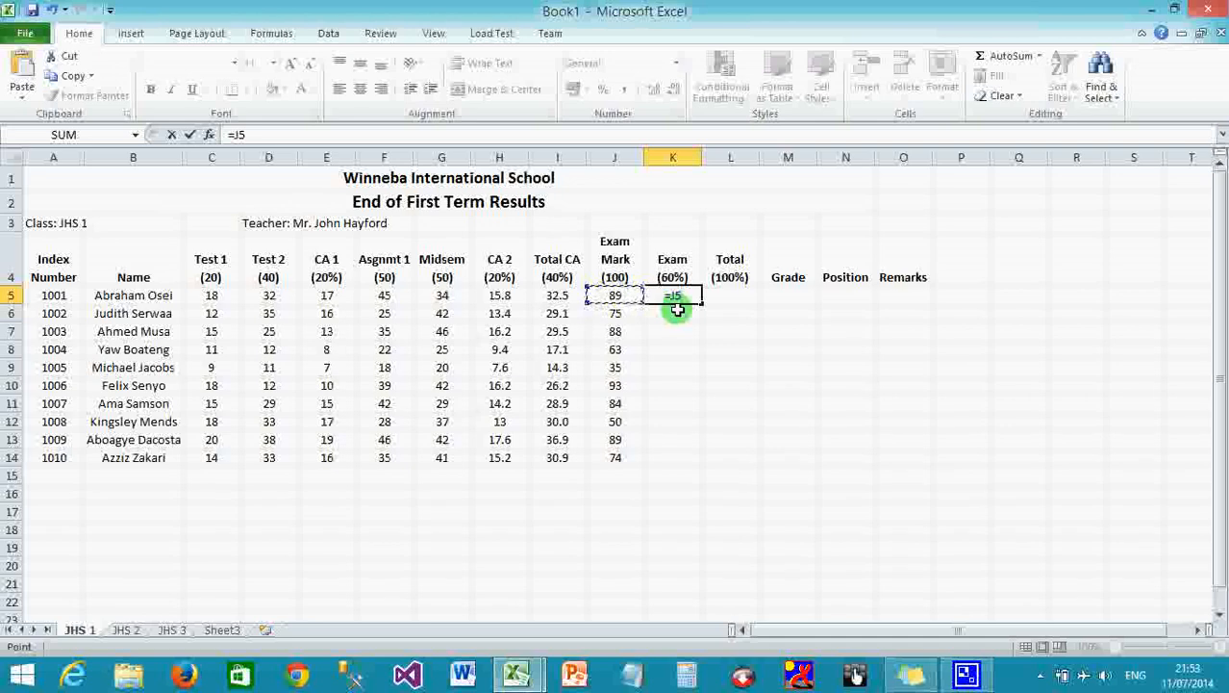
type("*")
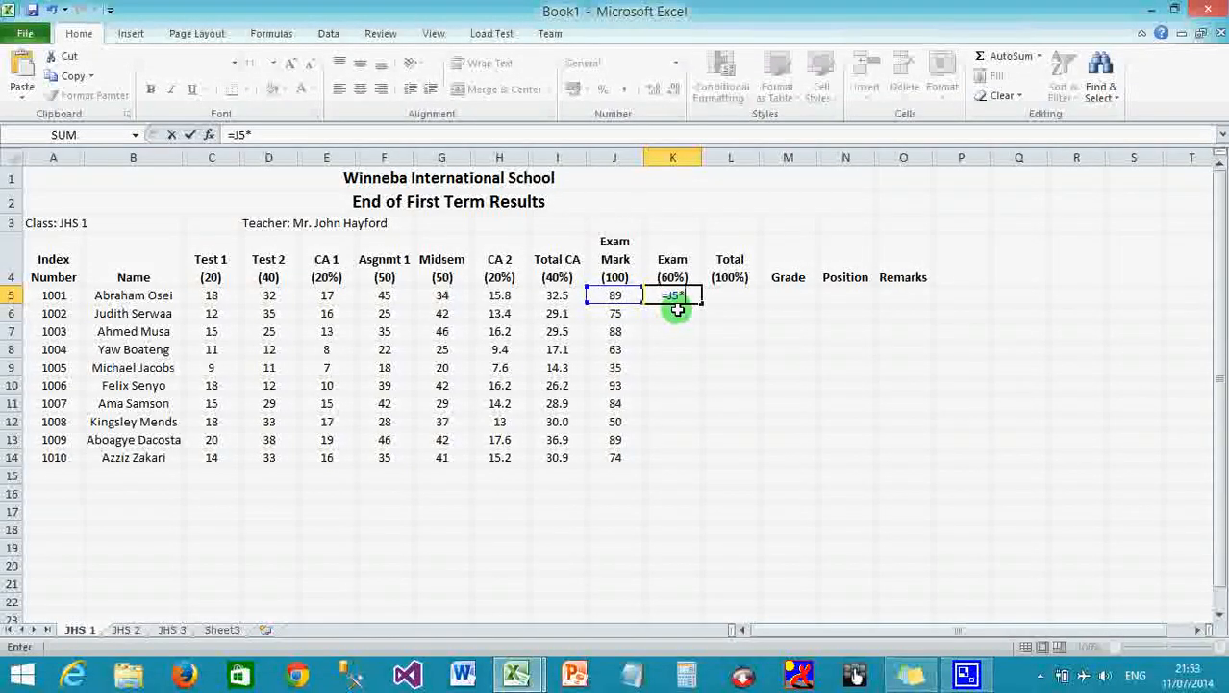
type("60")
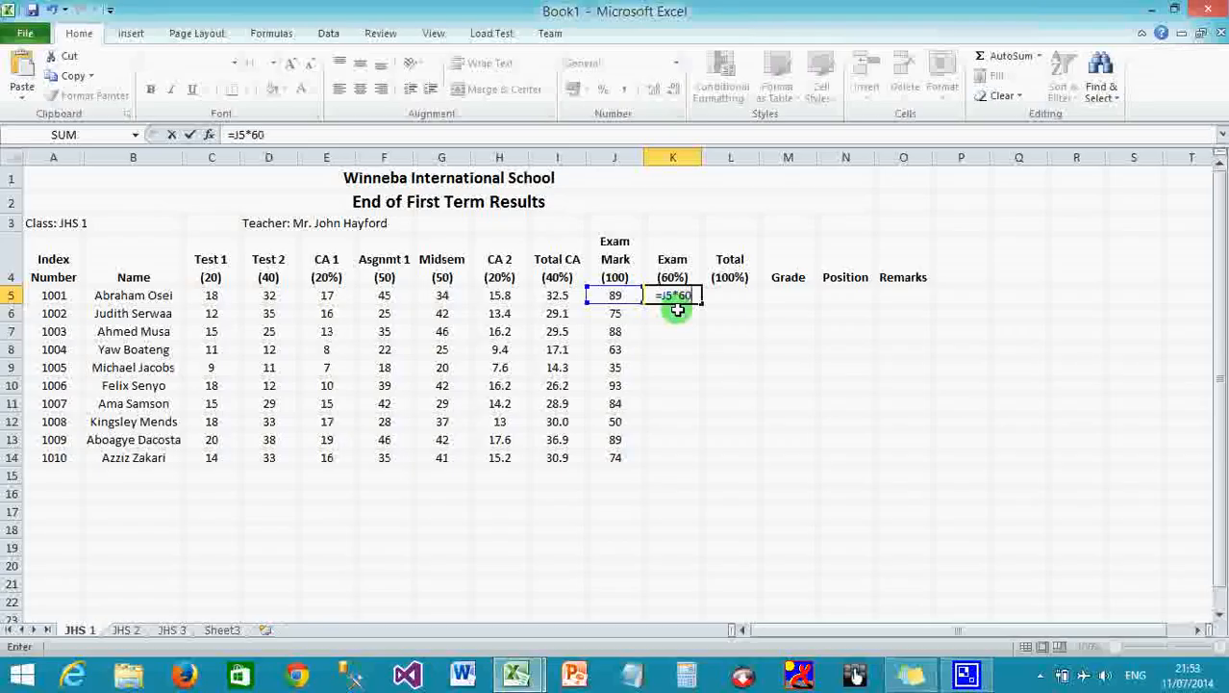
type("%")
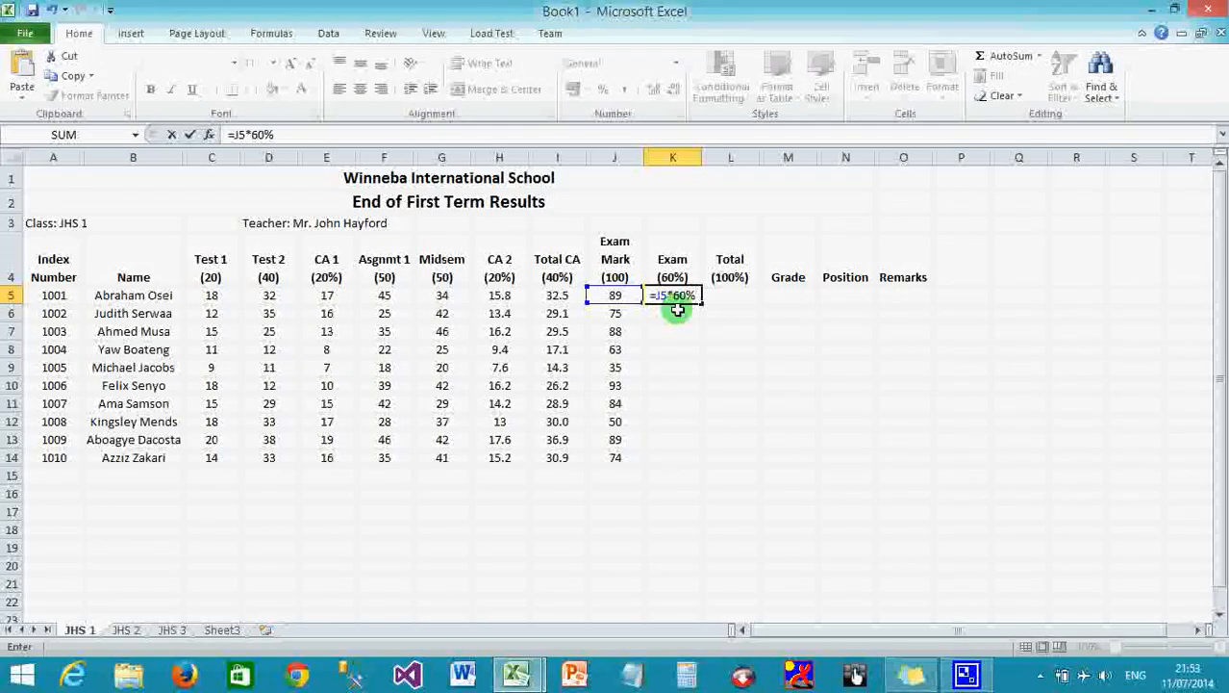
key("Return")
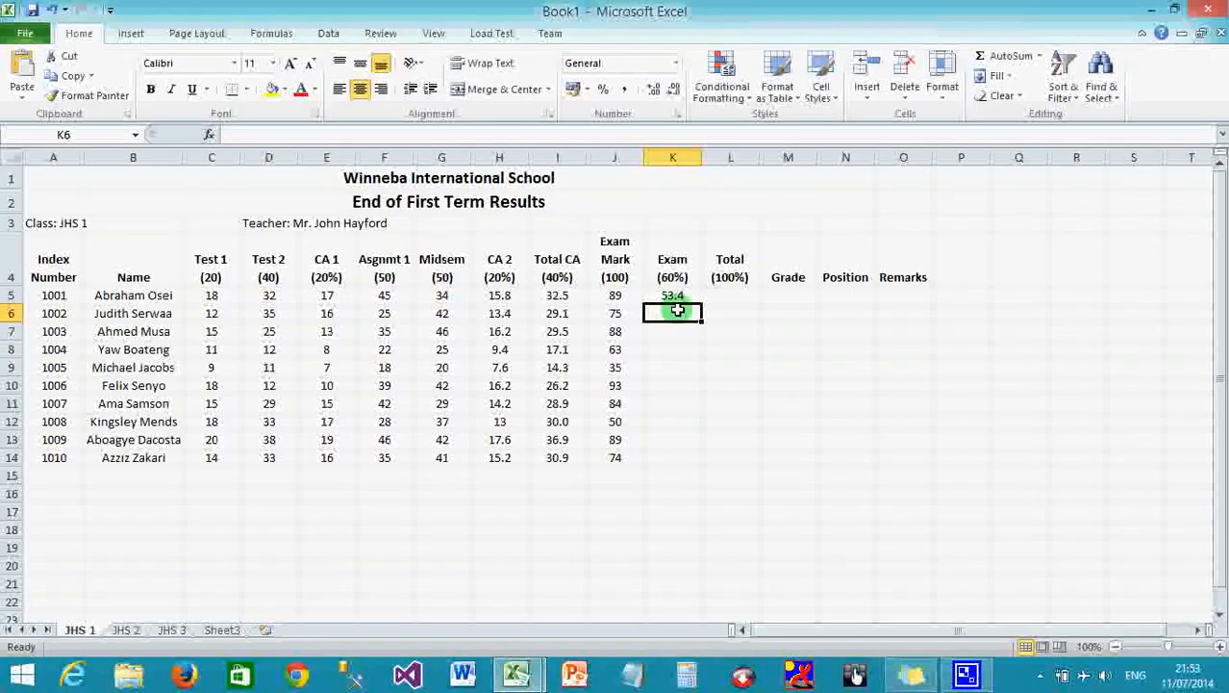
left_click(675, 295)
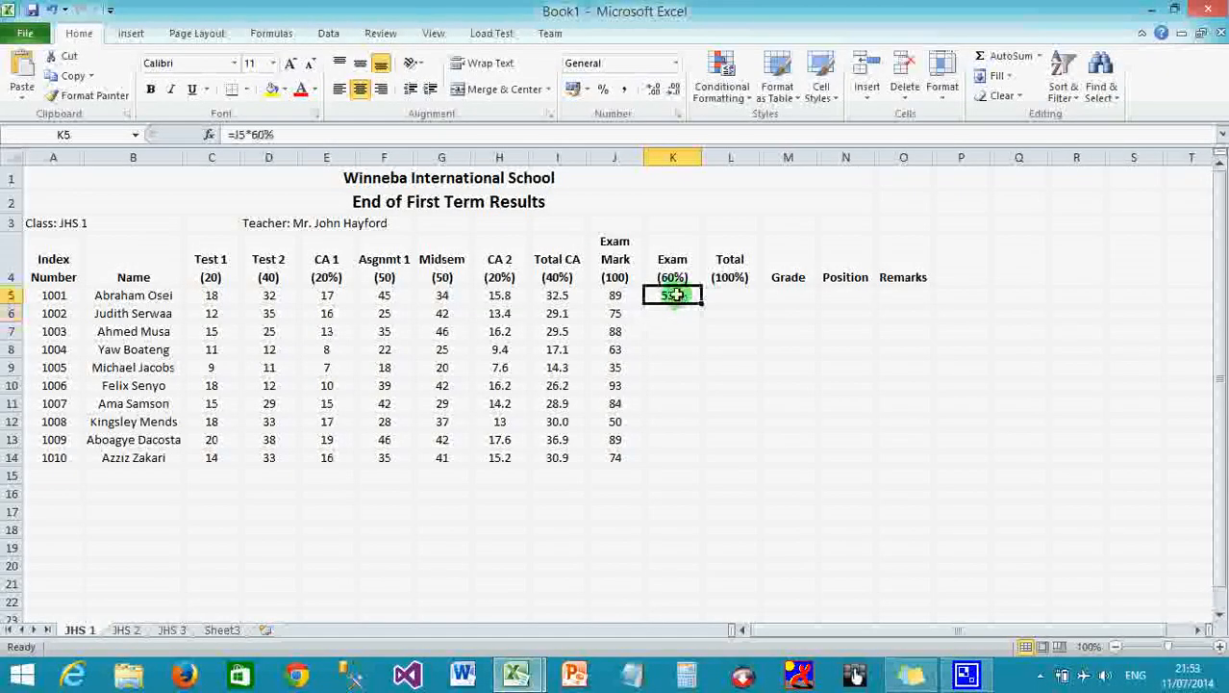
Fill the Exam (60%) formula down K5:K14 and point out the Total CA and Exam headings.
left_click_drag(703, 302, 708, 463)
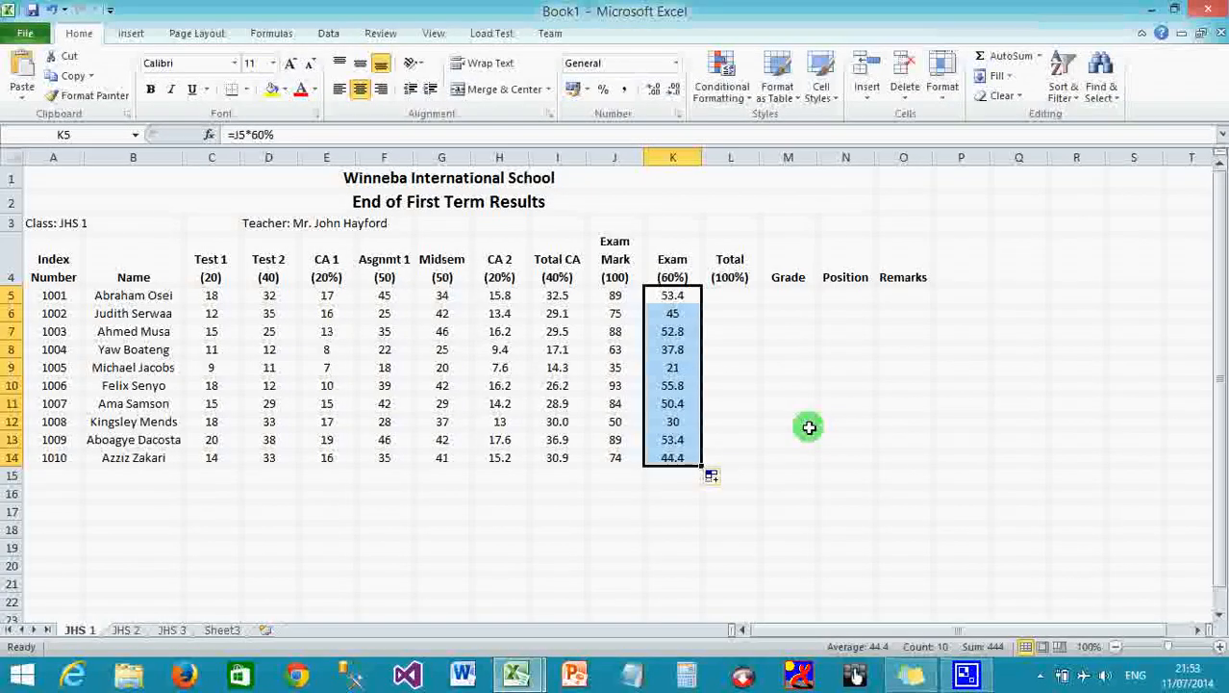
left_click(556, 276)
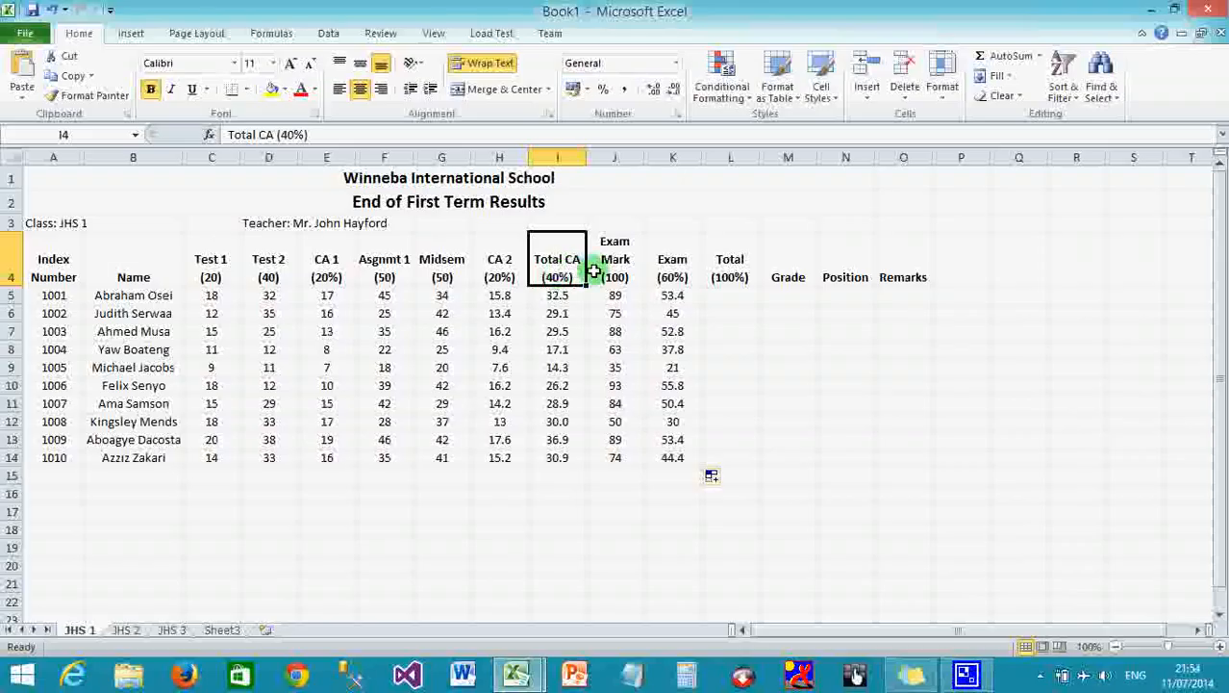
left_click(671, 270)
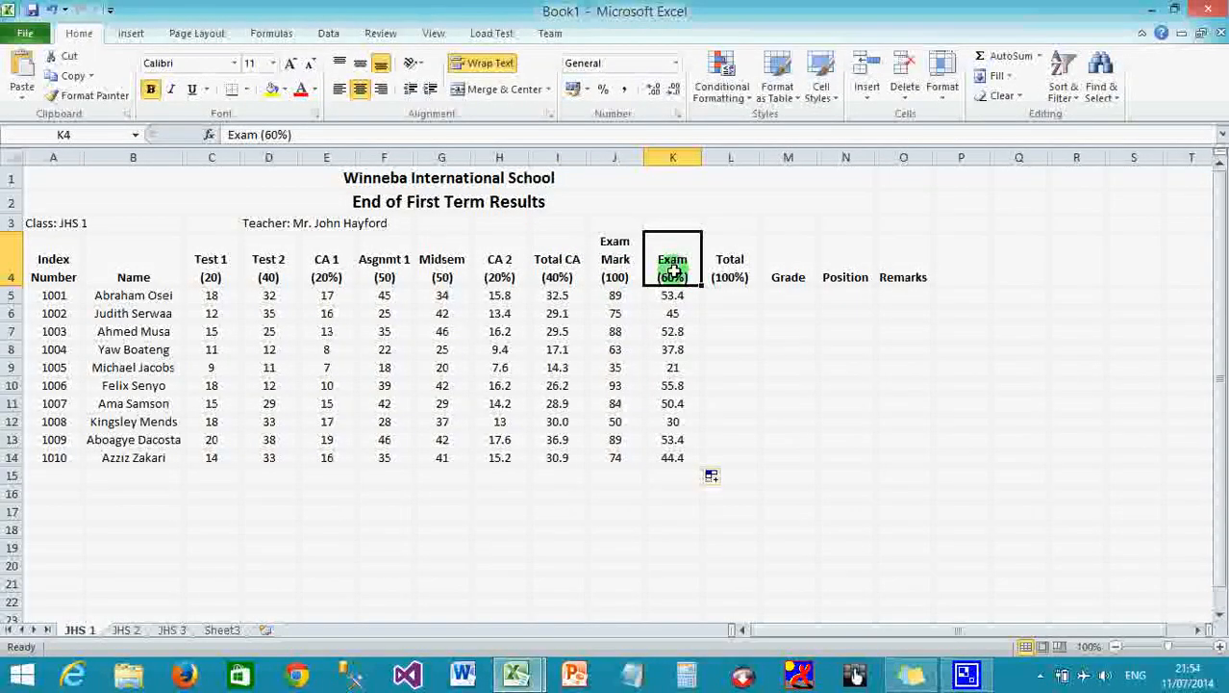
left_click(726, 290)
Enter =I5+K5 in L5, giving the first student a Total (100%) of 85.9.
type("=")
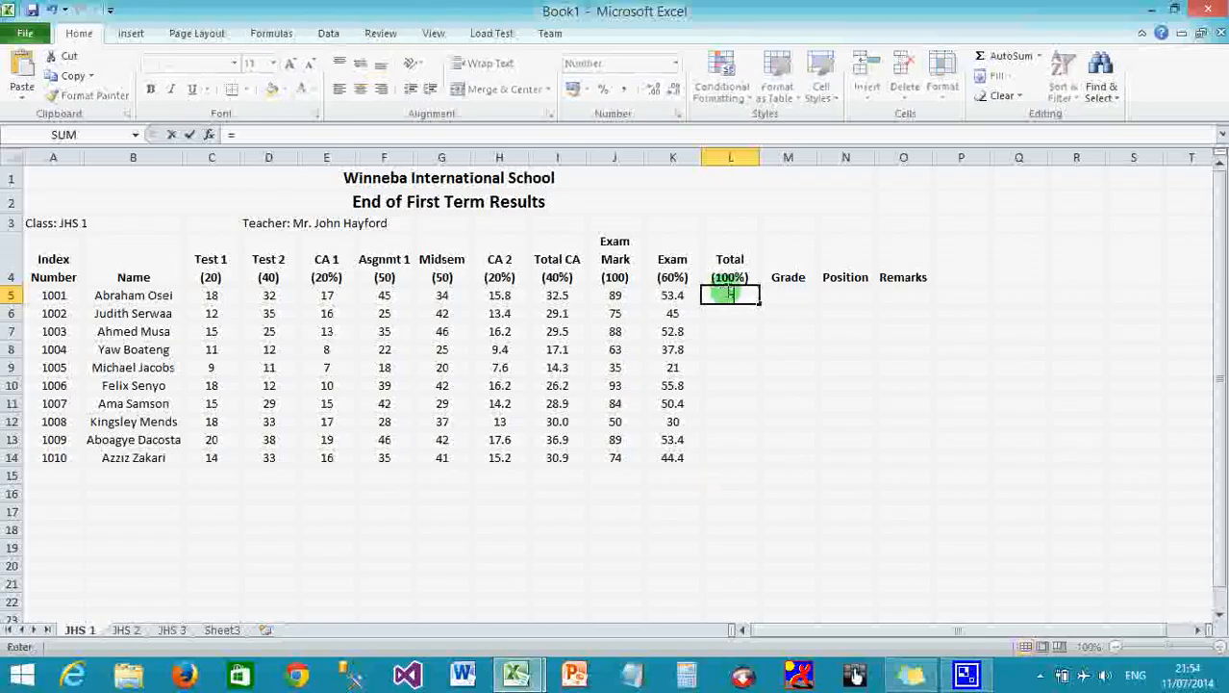
left_click(569, 297)
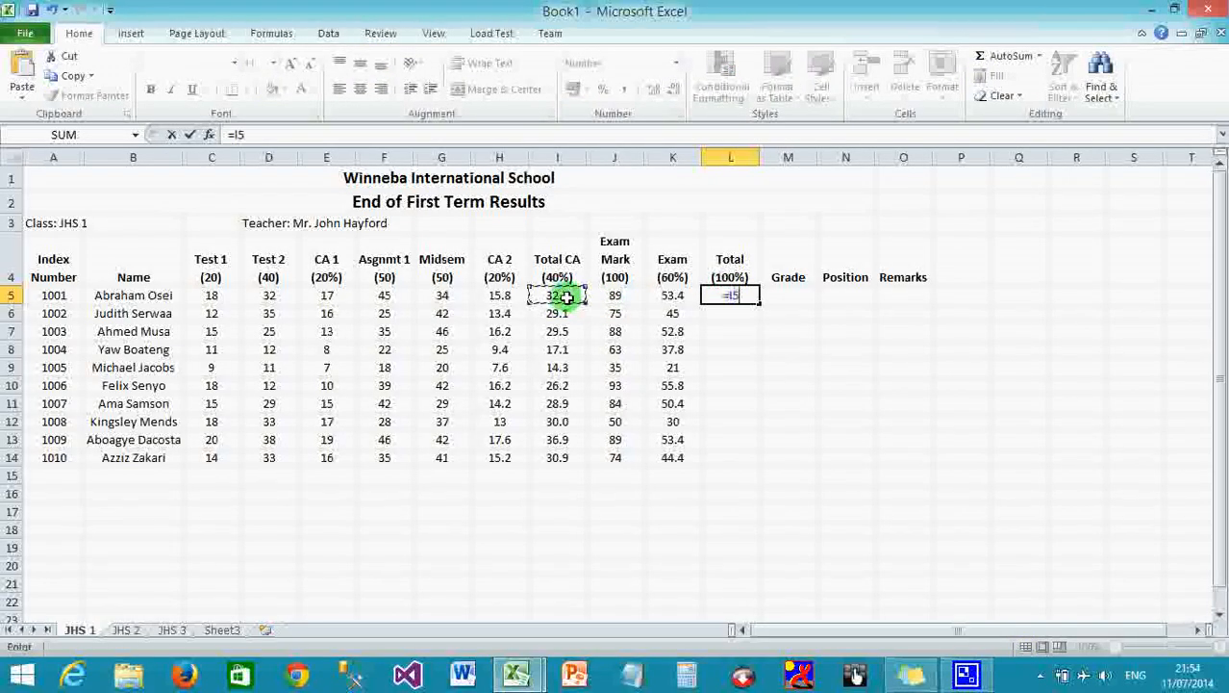
type("+")
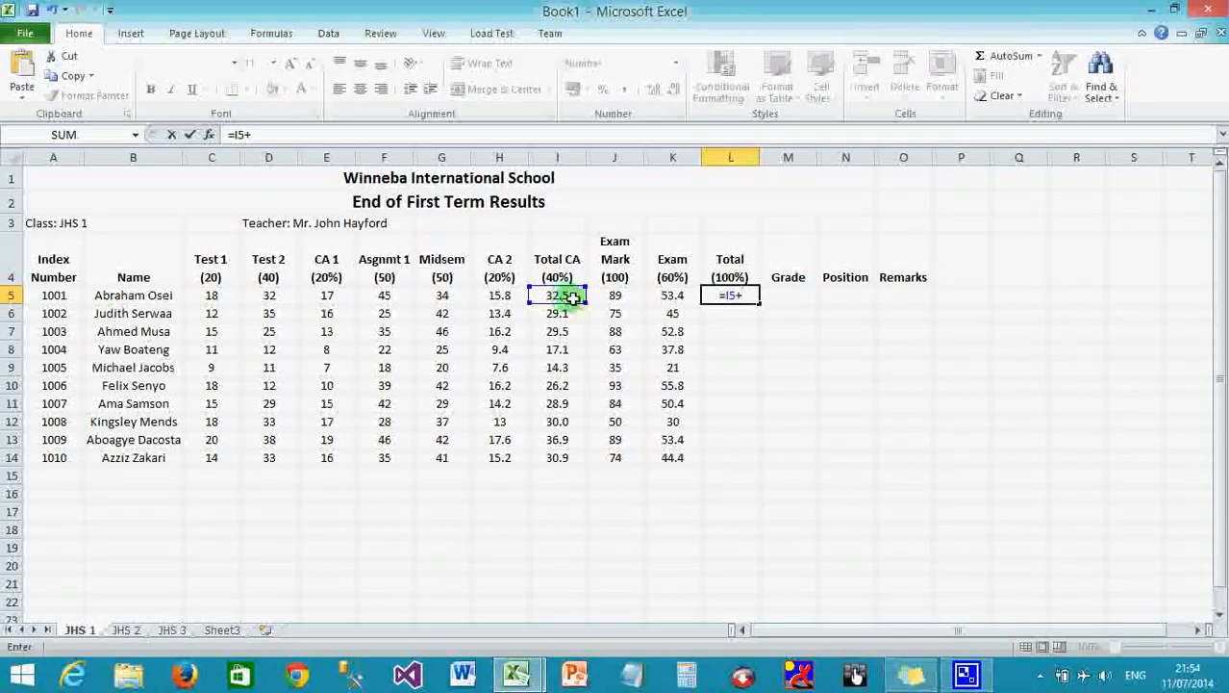
left_click(668, 297)
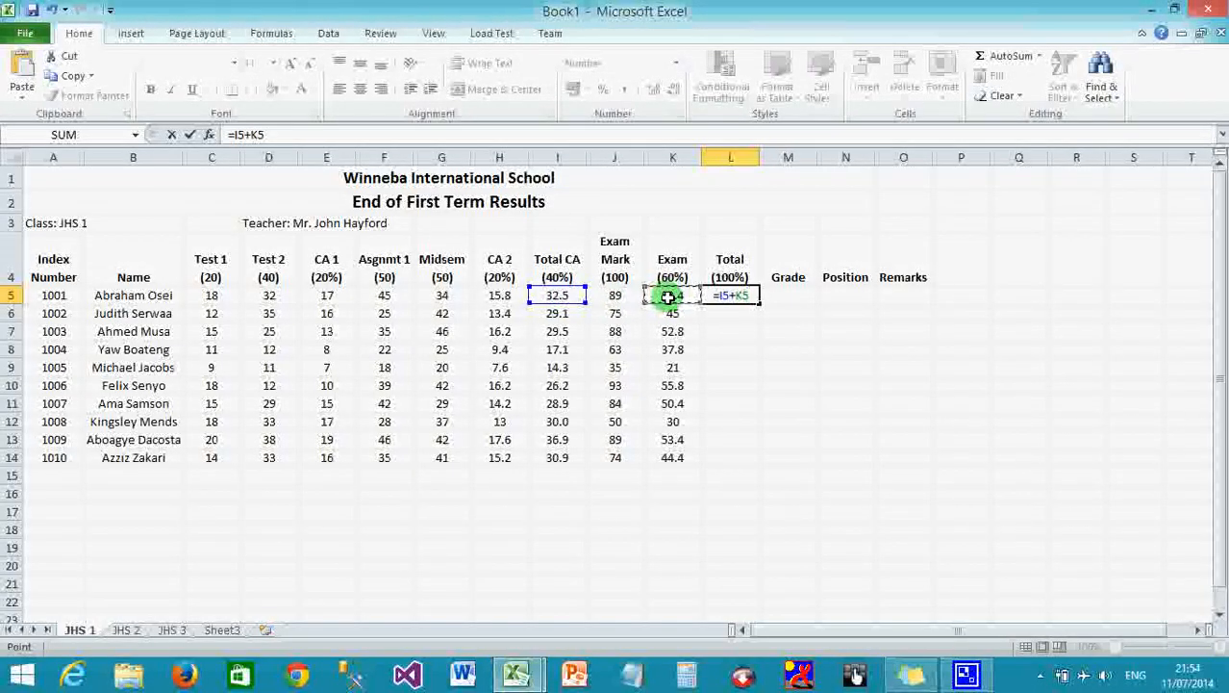
key("Return")
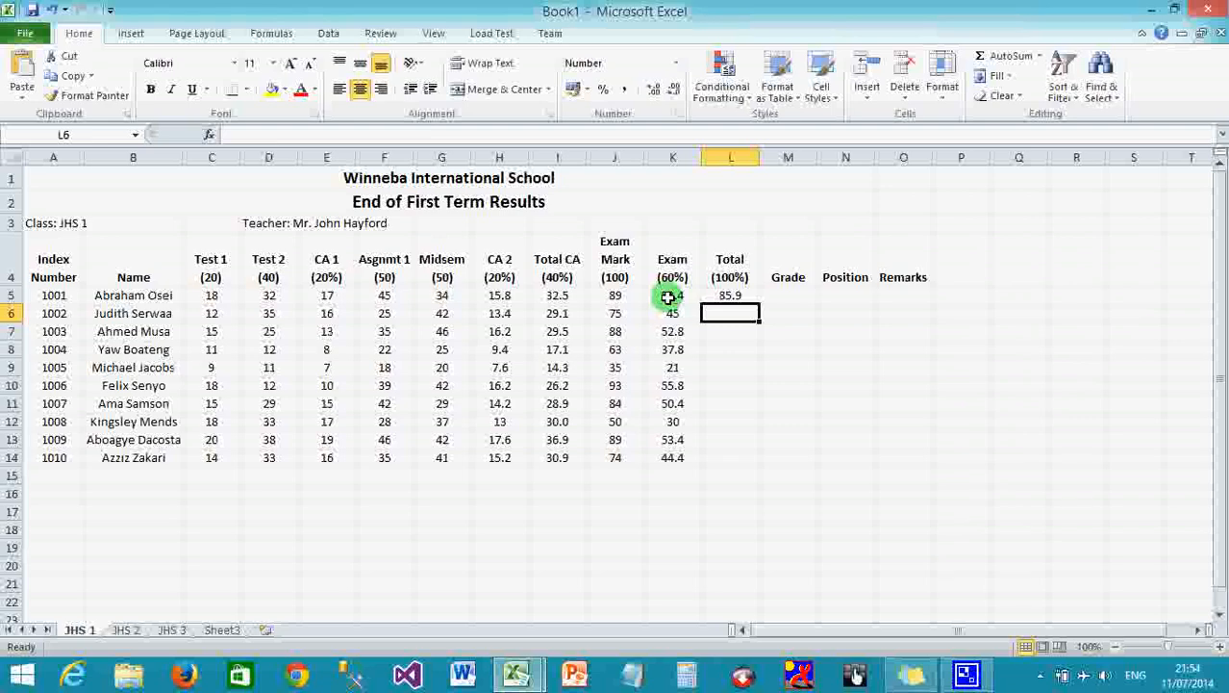
left_click(745, 295)
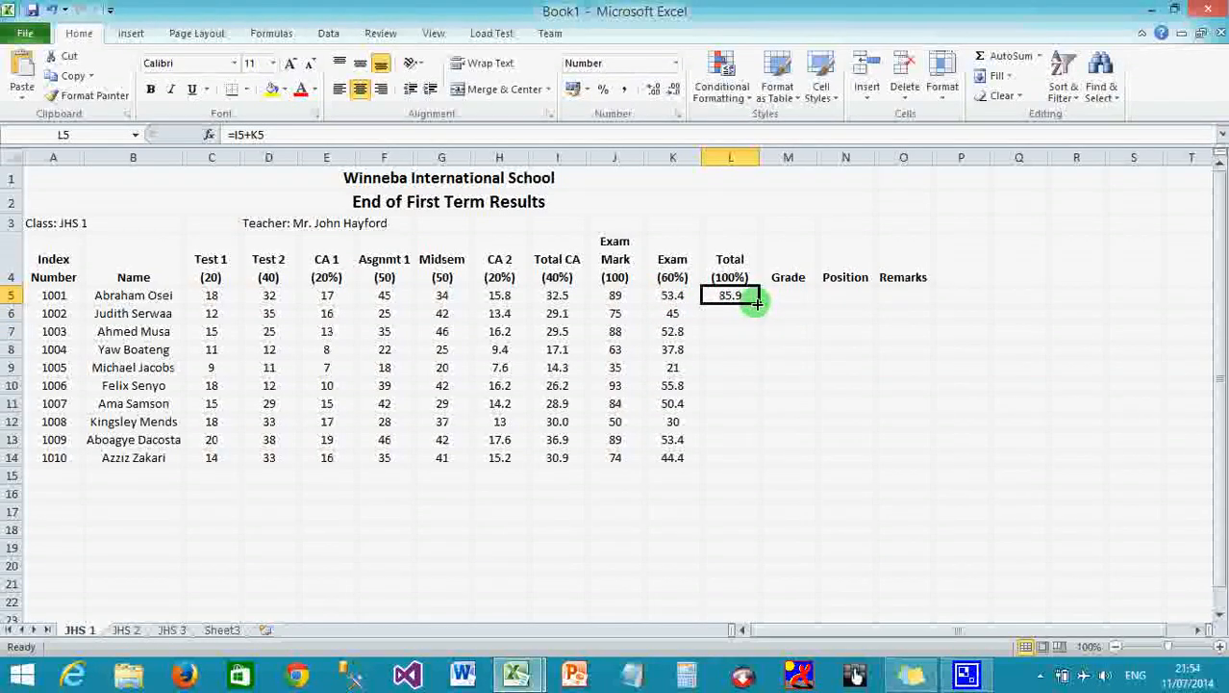
Fill the Total (100%) formula down L5:L14 for all ten students.
double_click(757, 303)
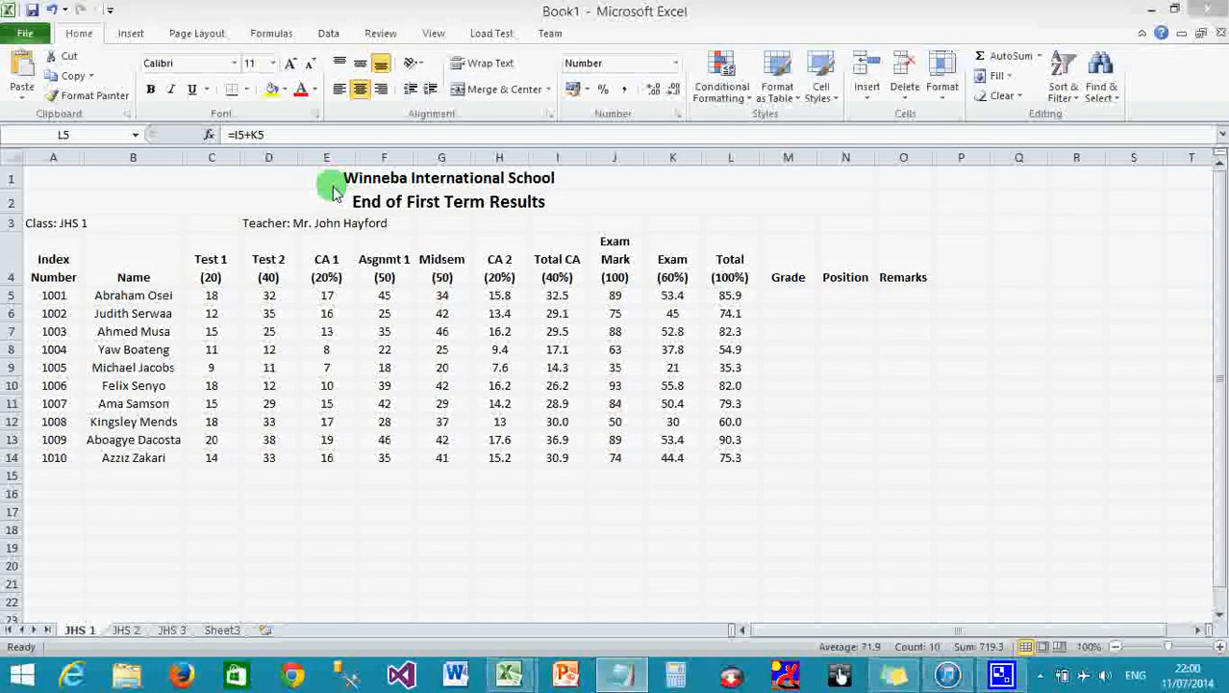
In GRADE.txt, highlight the 80–100 A EXCELLENT and 70–79 B VERY GOOD grade lines.
left_click(621, 679)
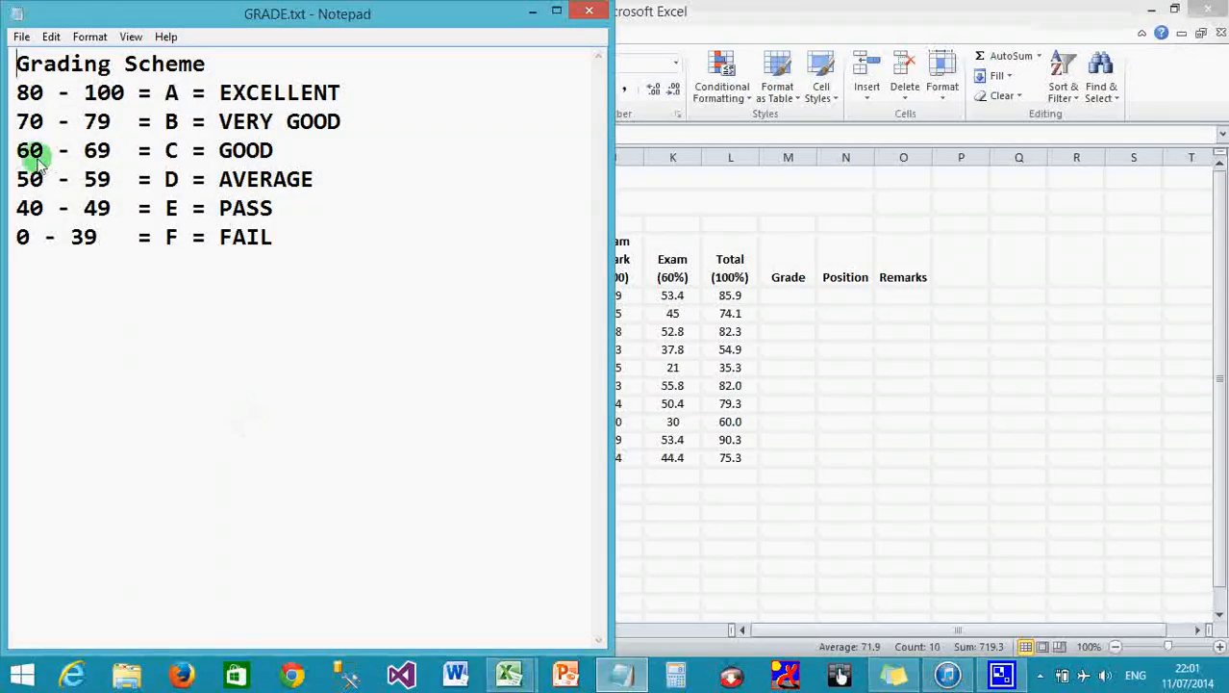
left_click_drag(16, 91, 124, 101)
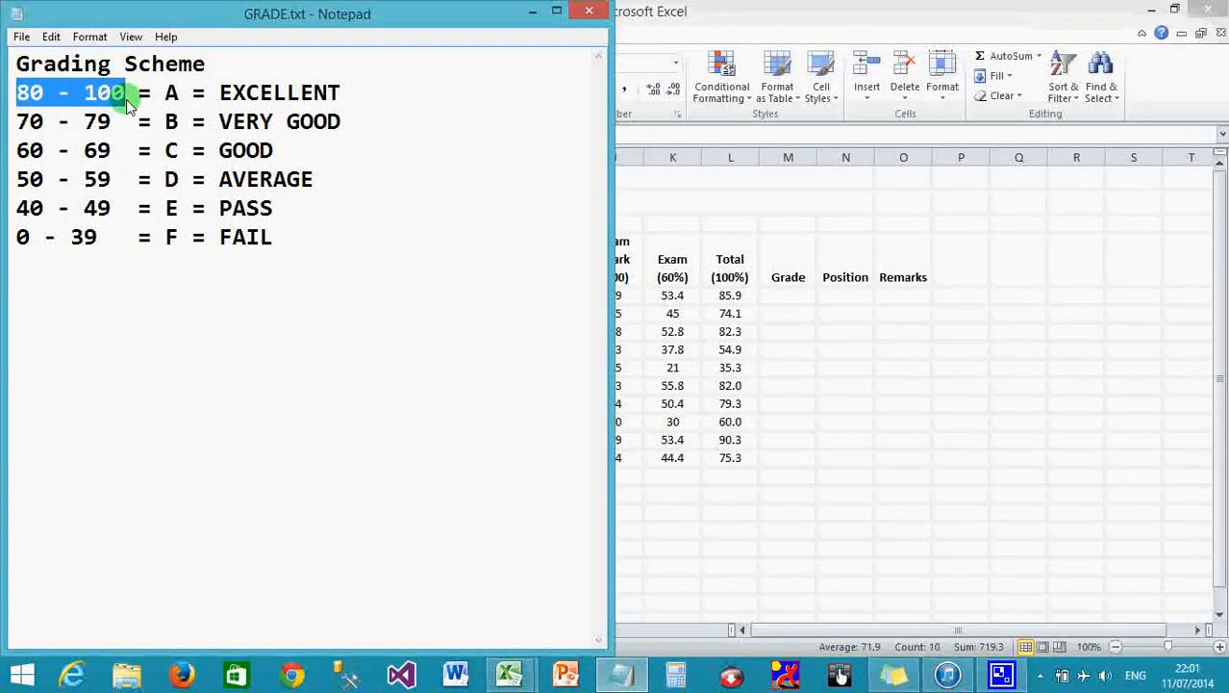
left_click_drag(164, 94, 174, 96)
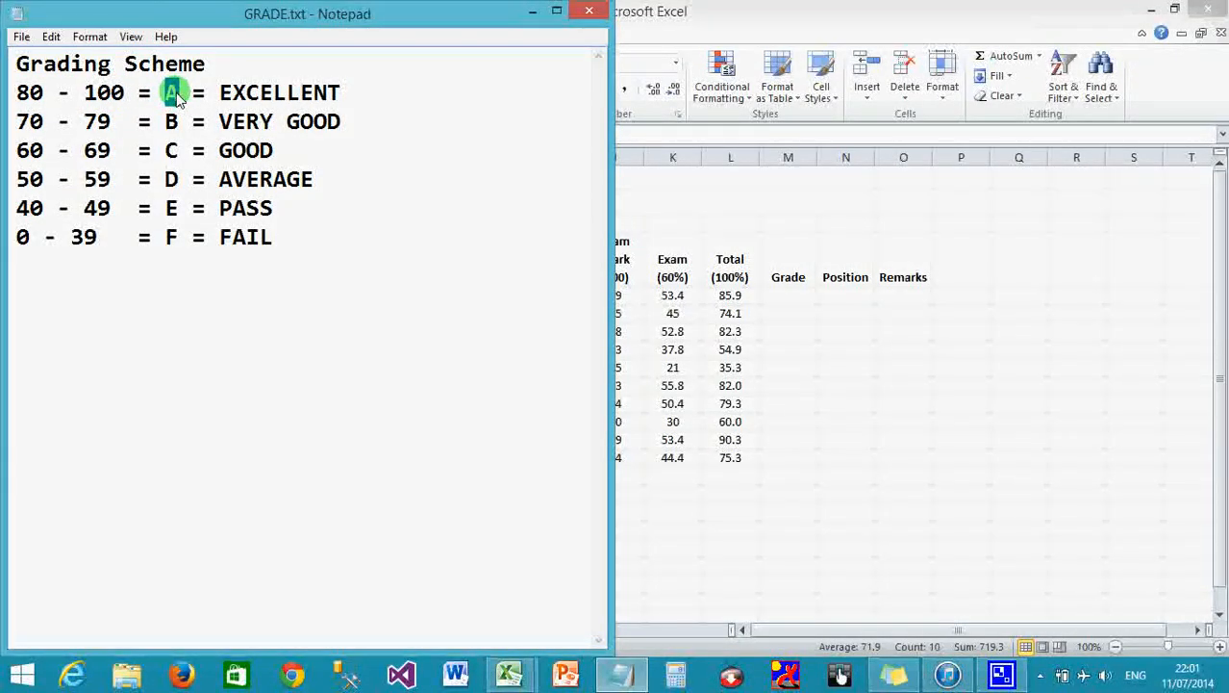
left_click_drag(219, 93, 342, 95)
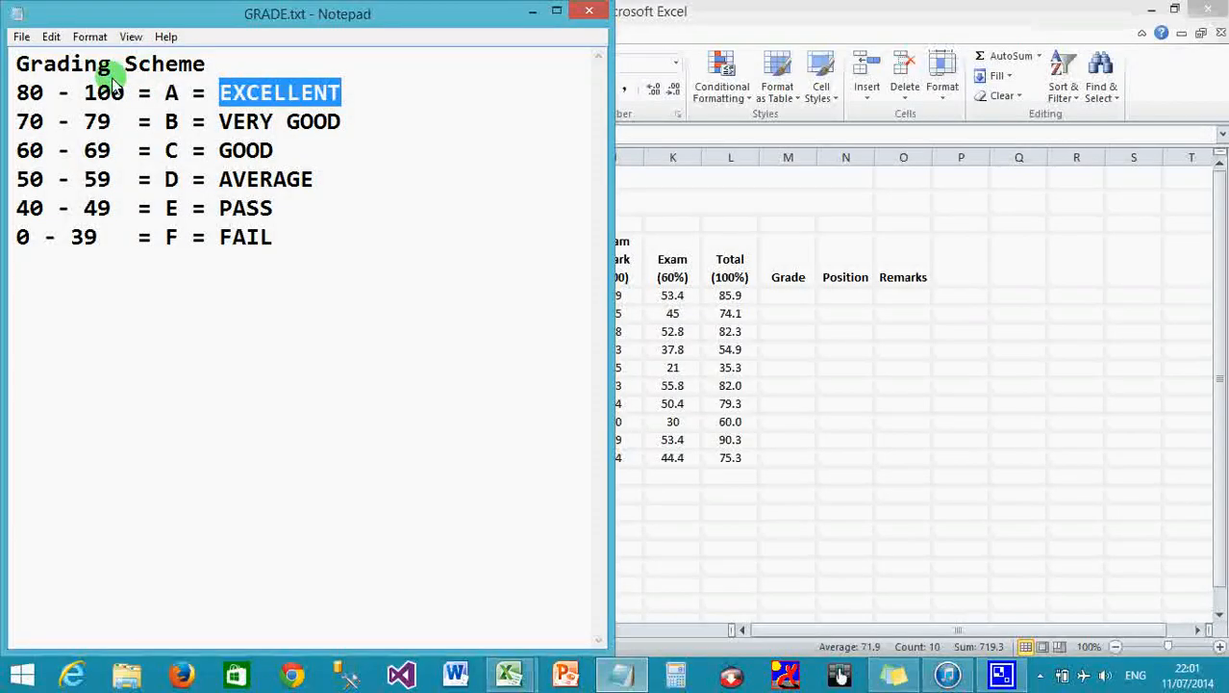
left_click(18, 127)
left_click_drag(18, 127, 108, 132)
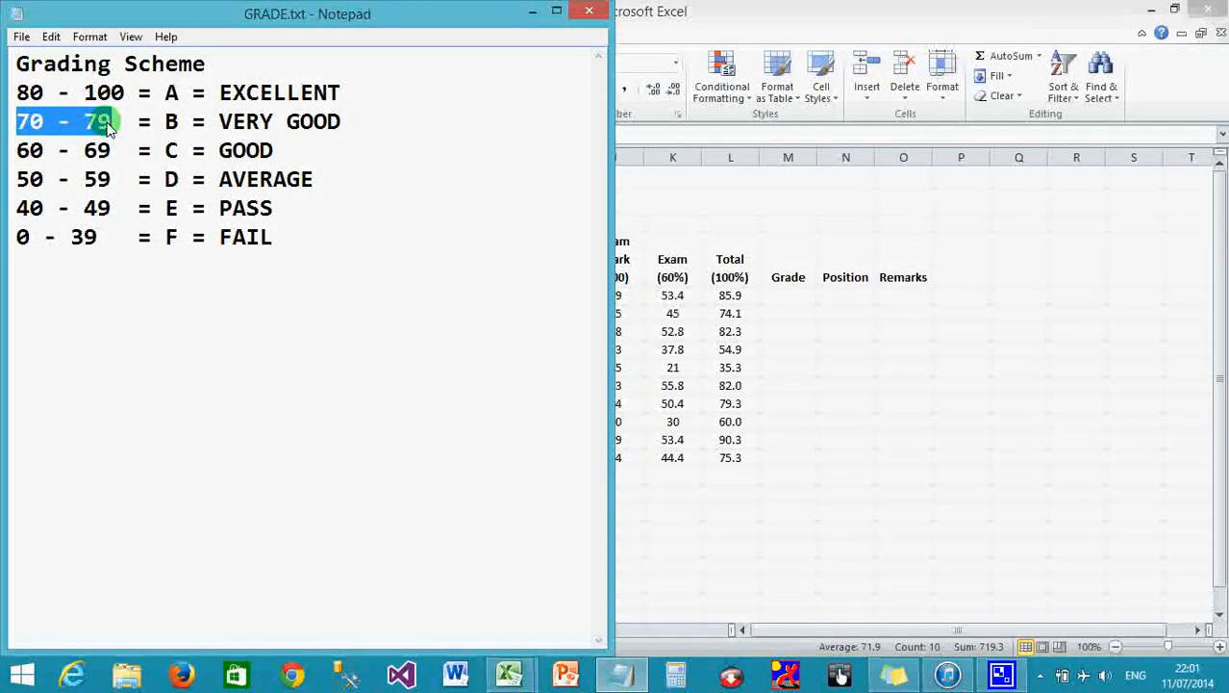
left_click(170, 122)
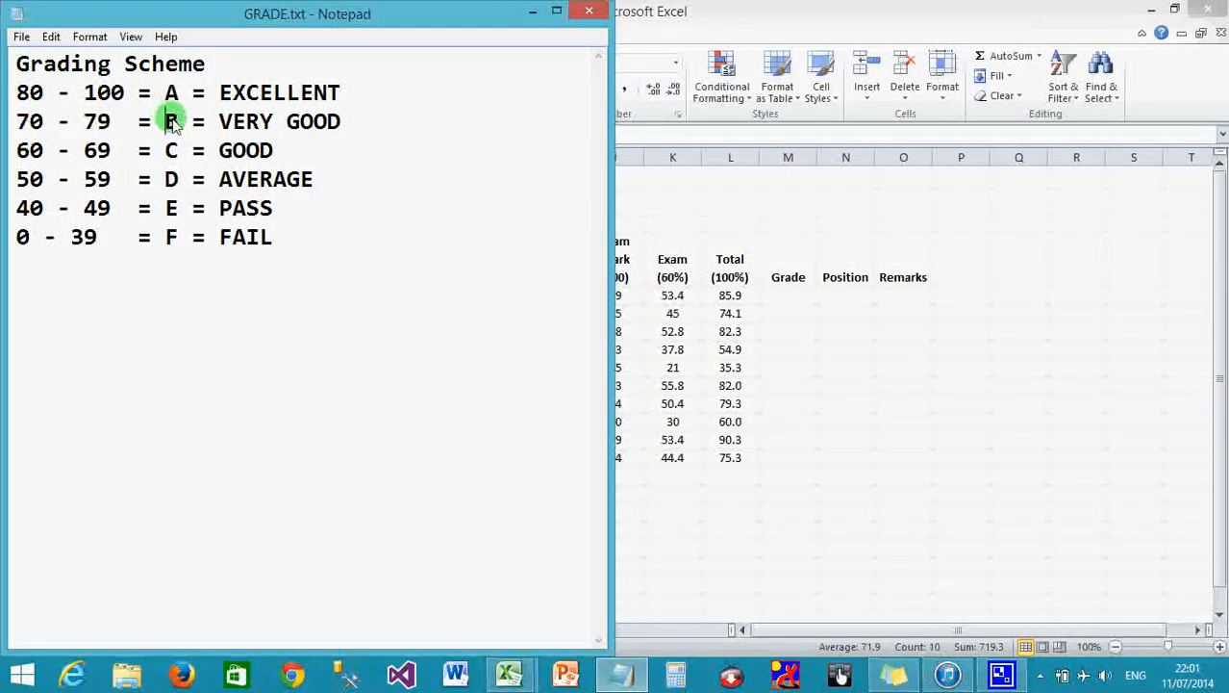
double_click(176, 118)
left_click_drag(216, 128, 348, 131)
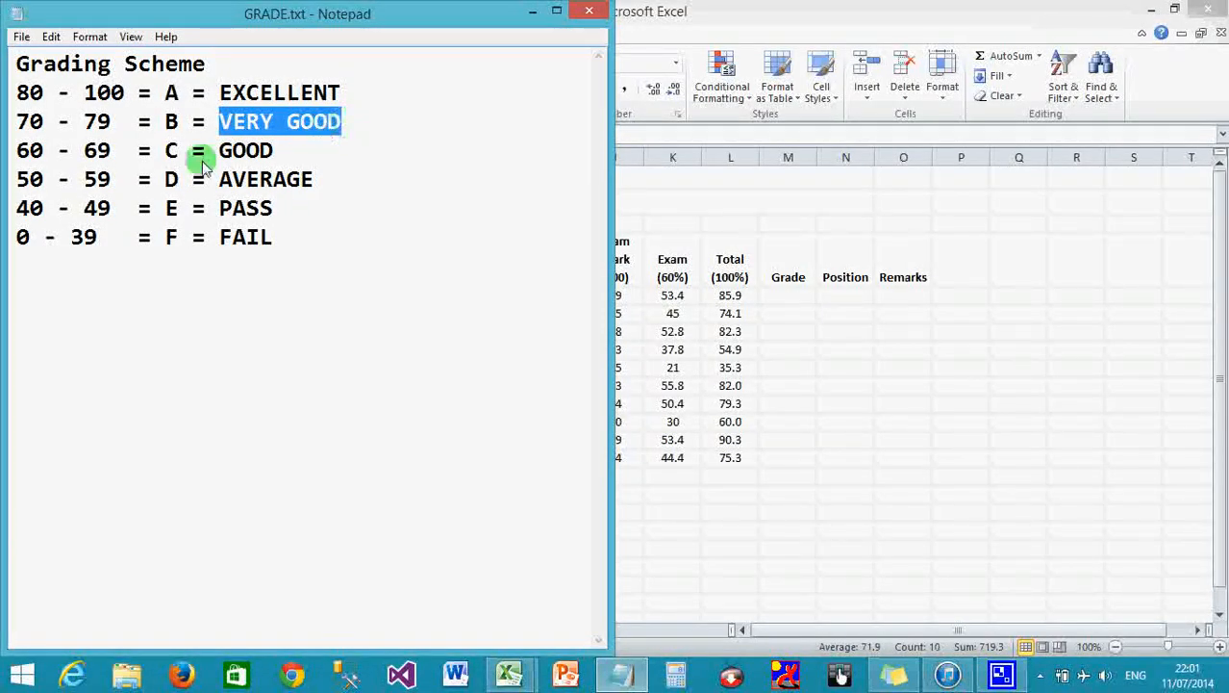
Highlight the 60–69, 50, 40 and 0–39 F FAIL ranges, then return to the Excel sheet.
left_click(18, 160)
left_click_drag(19, 159, 276, 161)
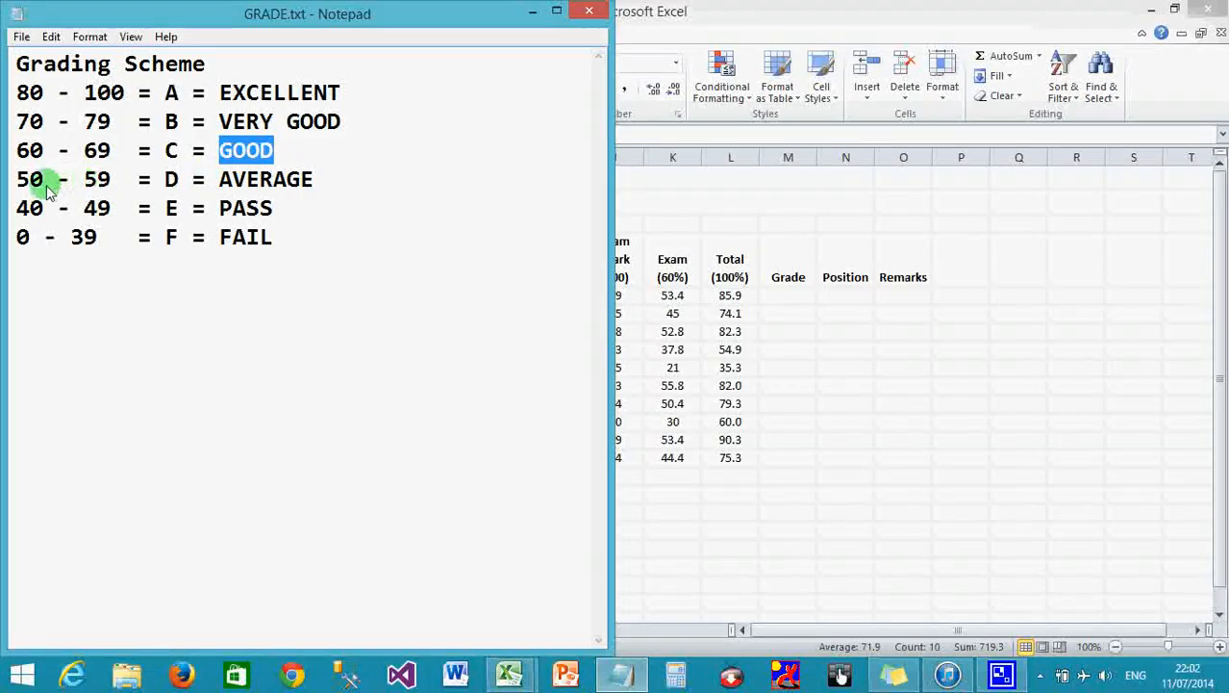
left_click_drag(30, 179, 102, 213)
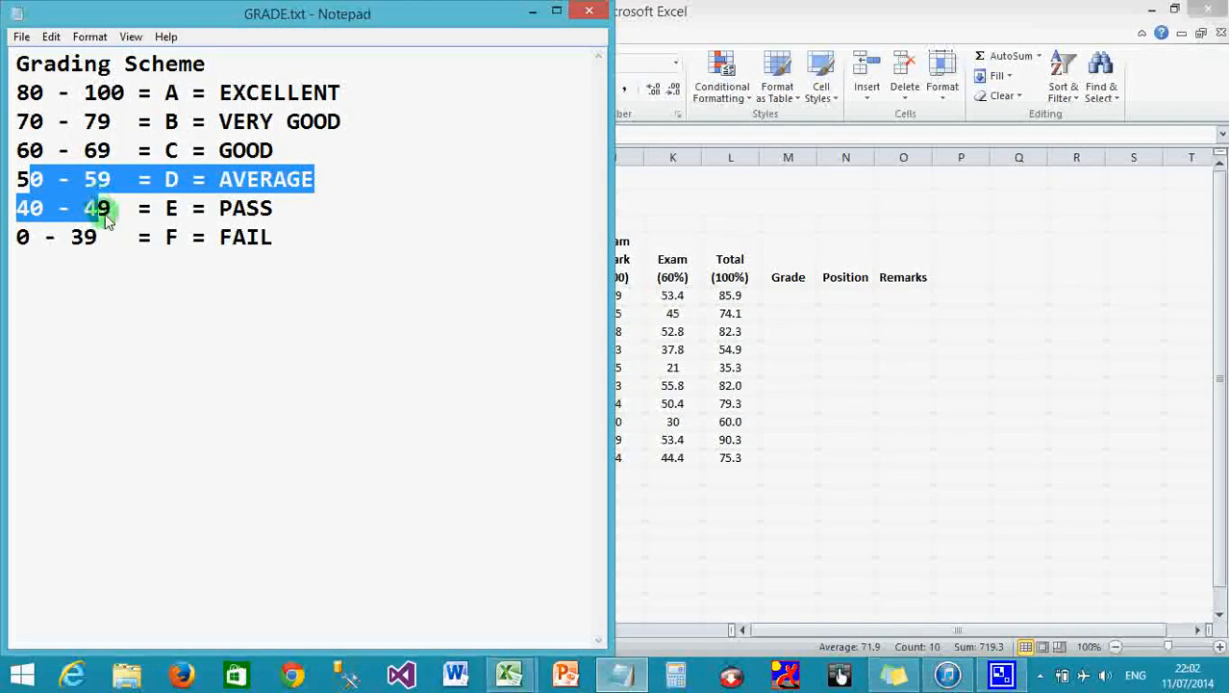
left_click_drag(17, 236, 96, 243)
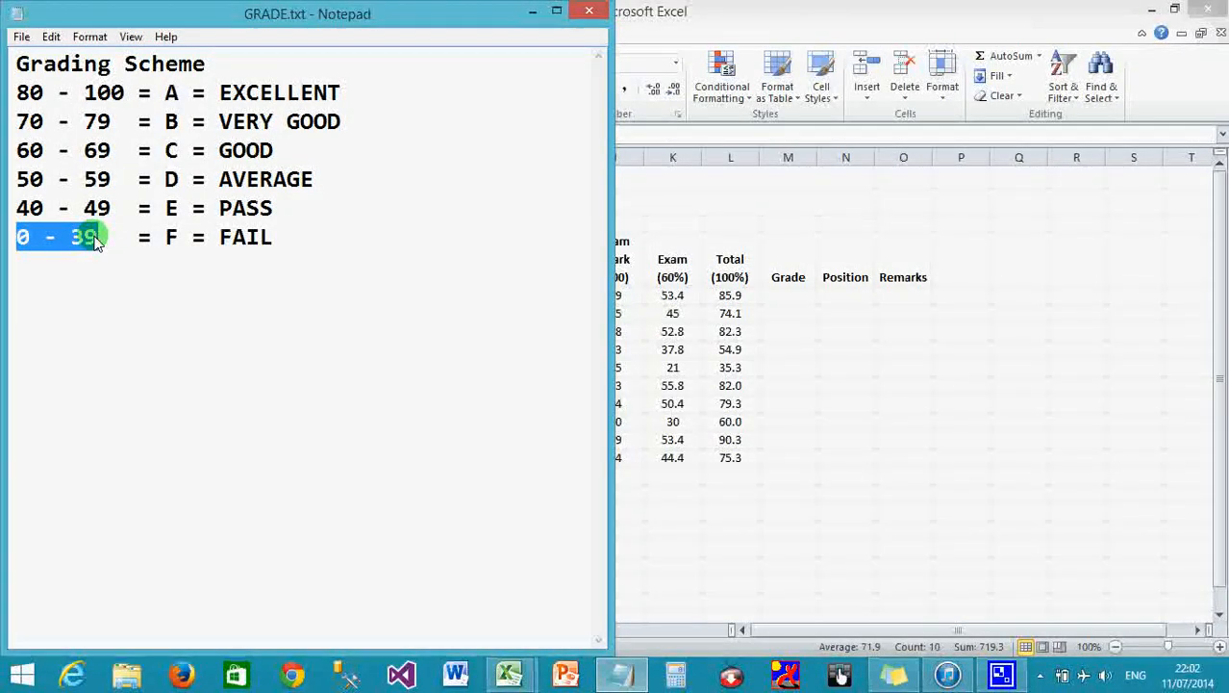
double_click(171, 237)
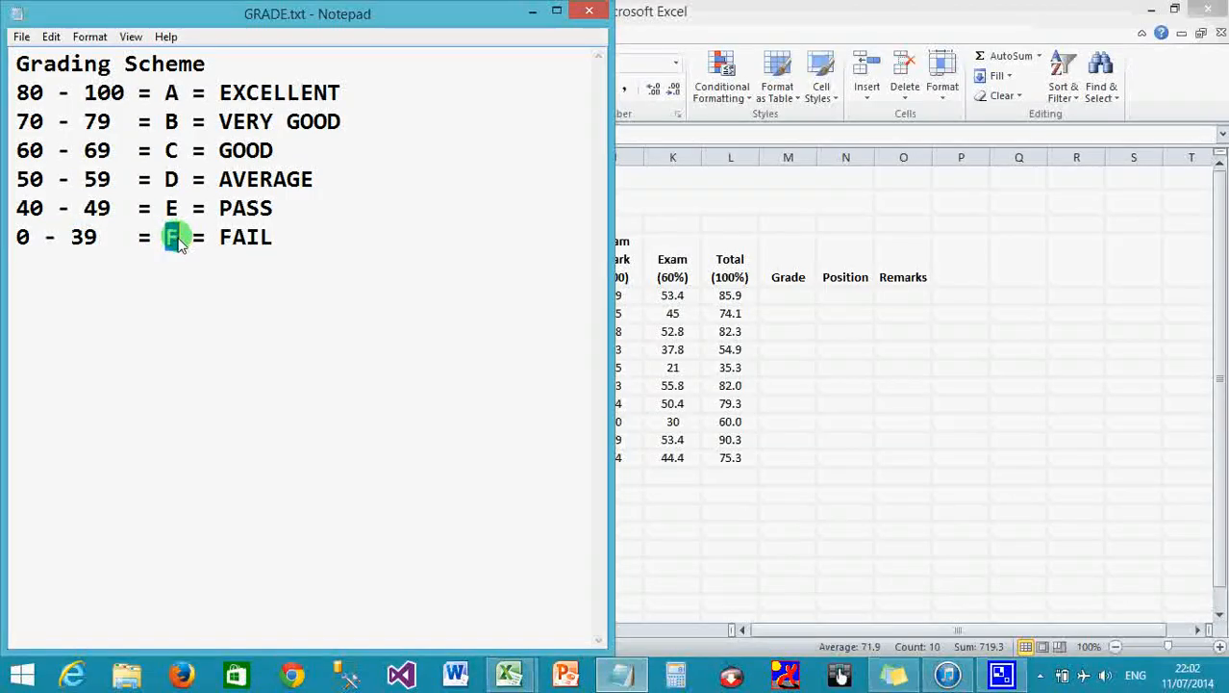
left_click_drag(217, 237, 275, 238)
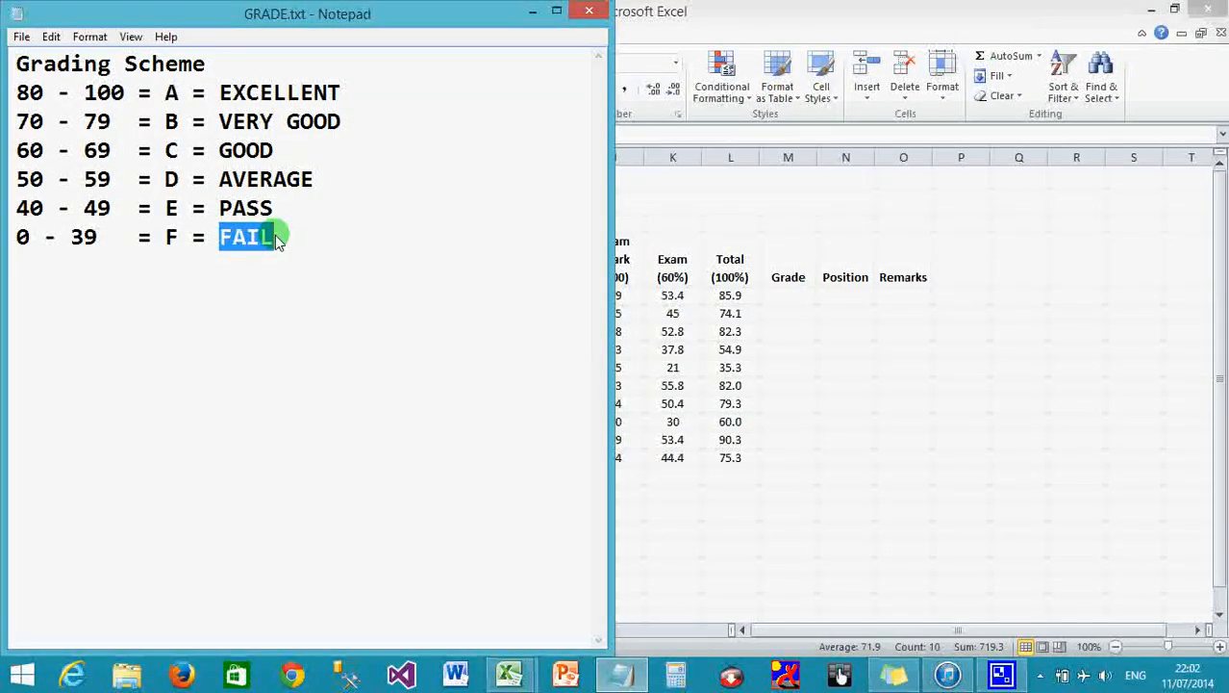
left_click(784, 285)
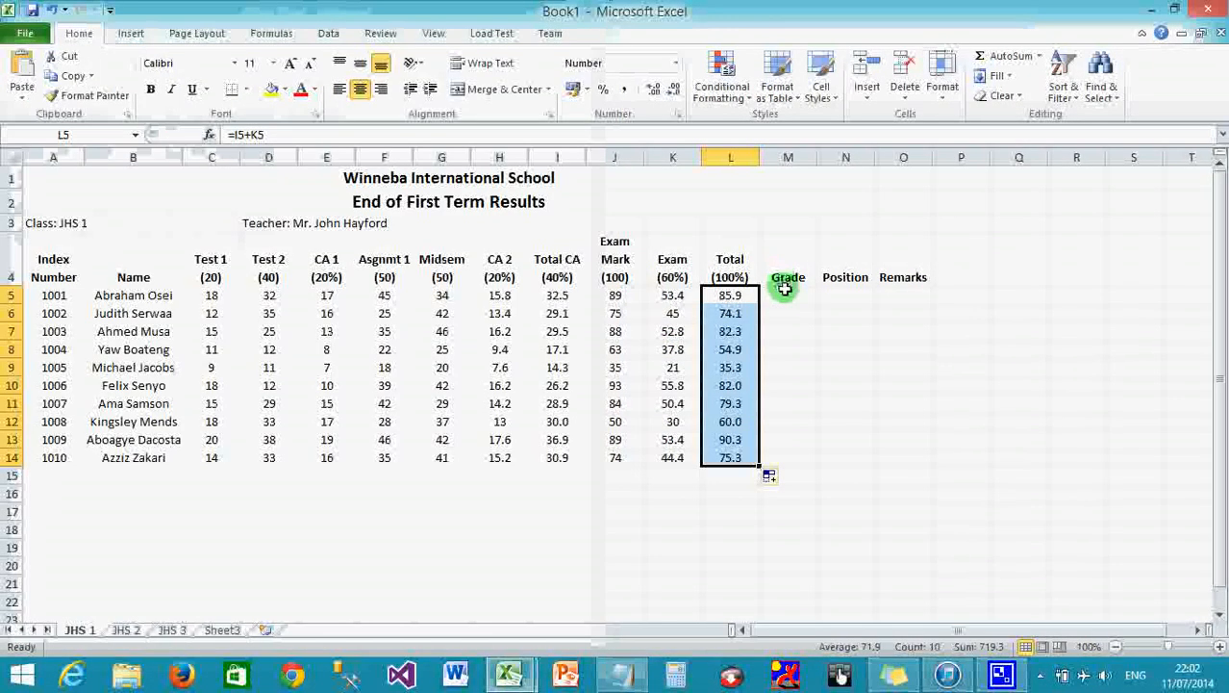
Begin a formula with = in the first student's Grade cell, M5.
left_click(785, 294)
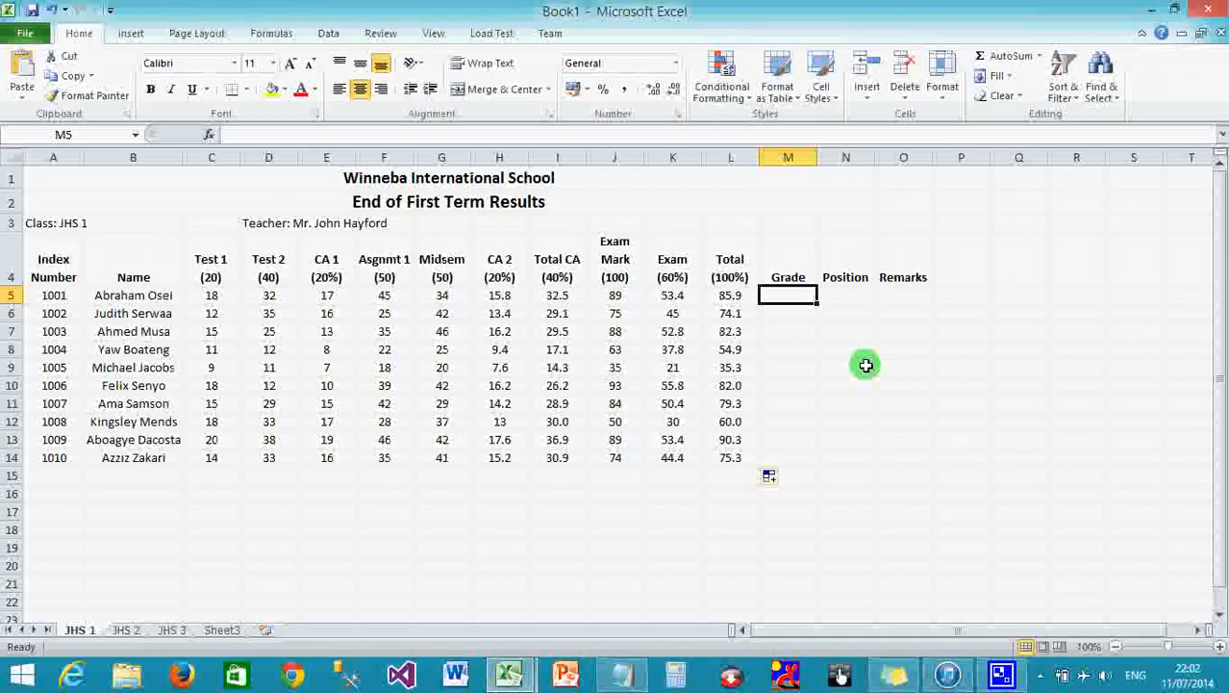
type("=")
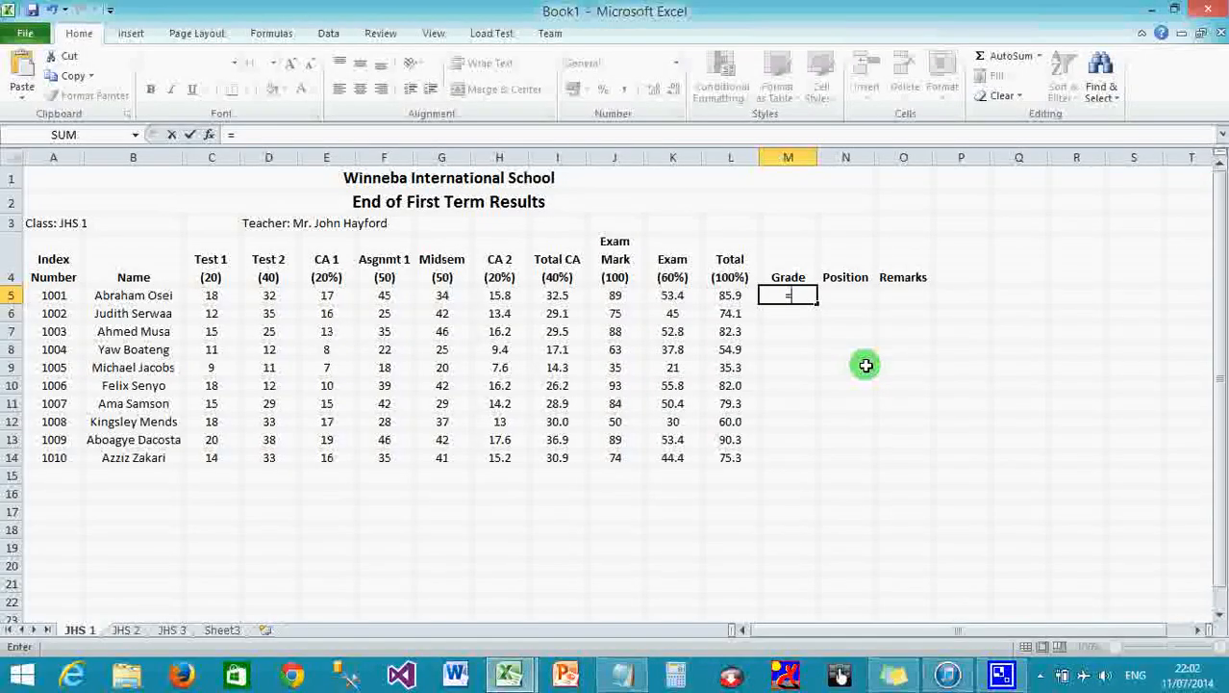
Begin M5's grade formula with IF(L5>=80, testing the total in L5.
type("I")
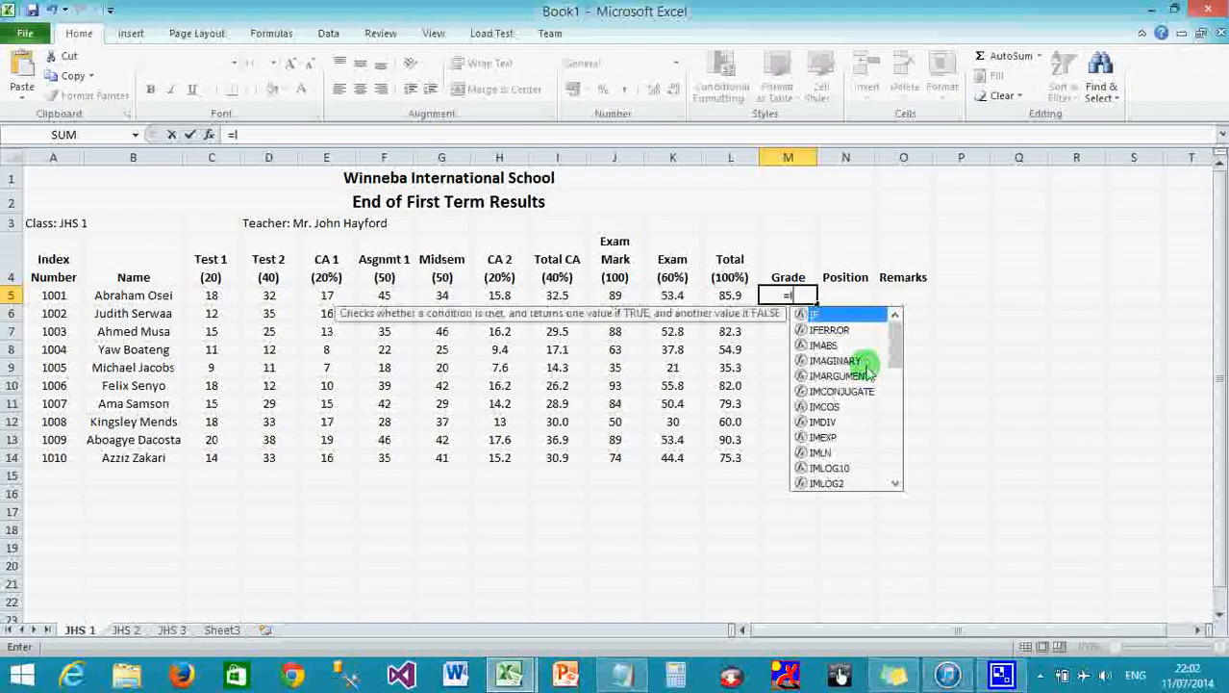
type("F(")
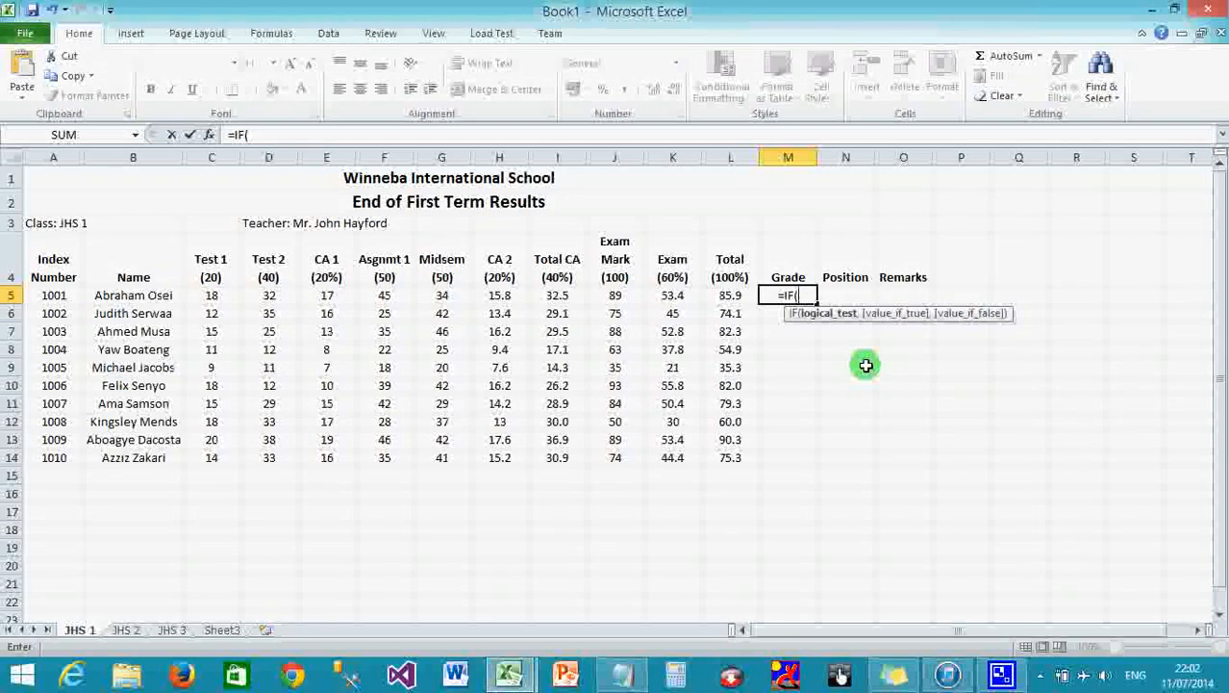
left_click(729, 297)
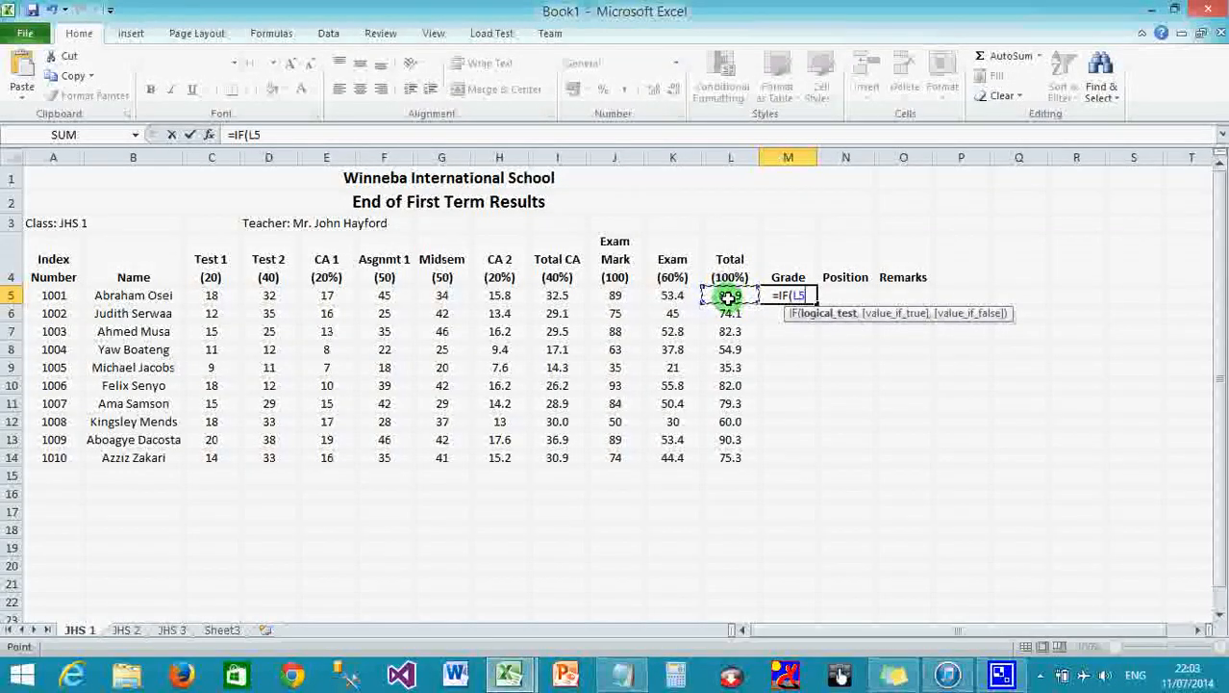
type(">")
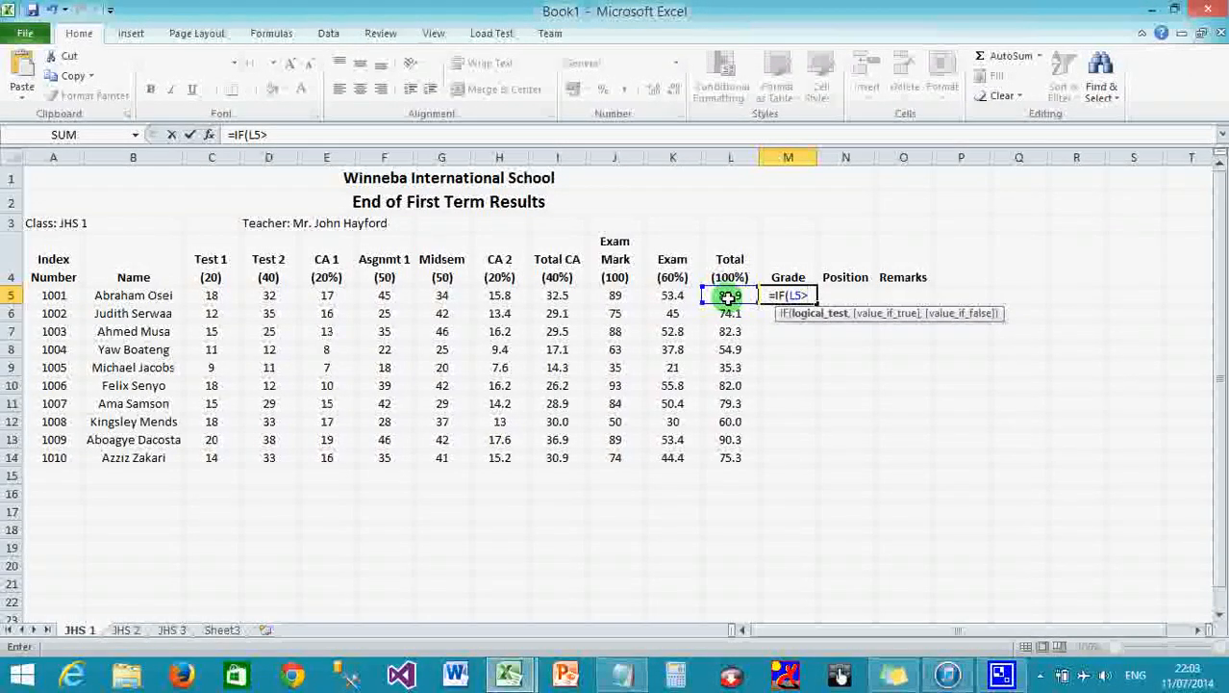
type("=80")
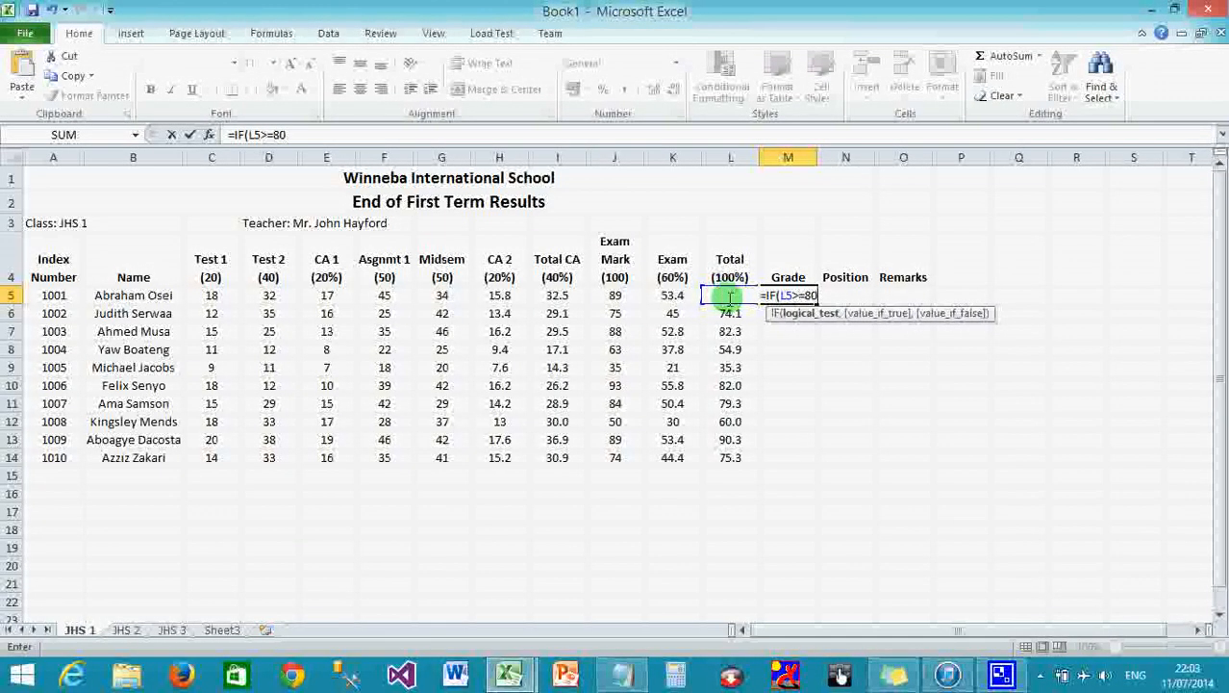
type(",")
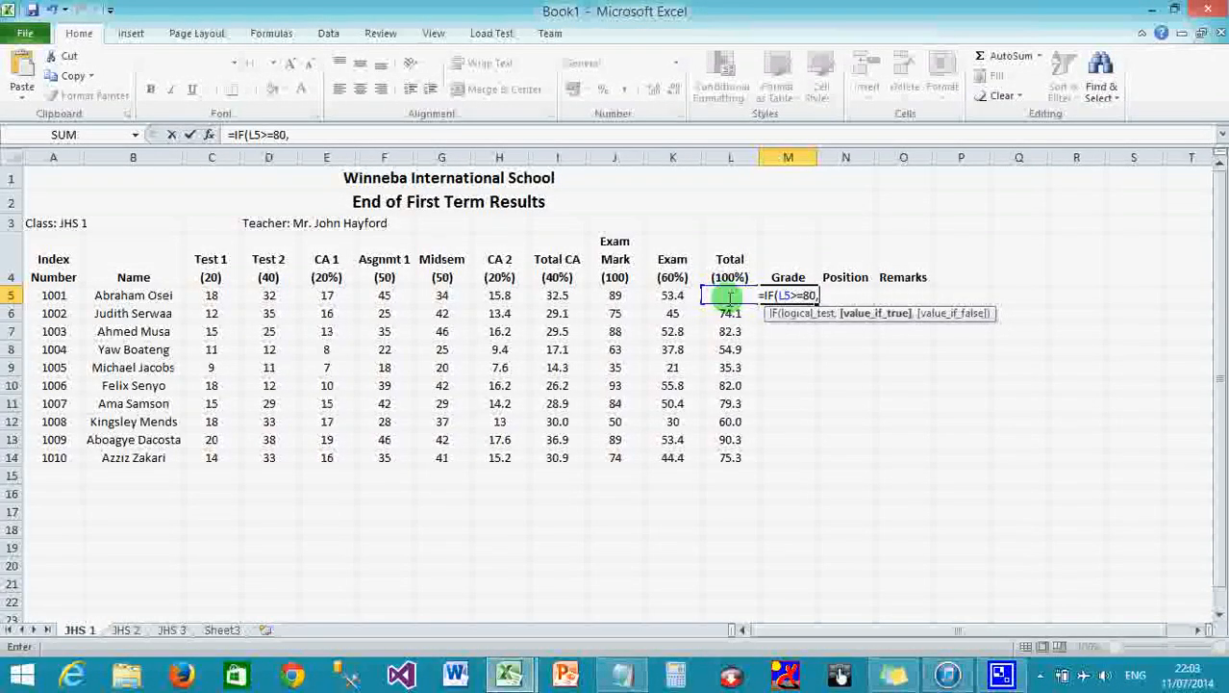
type("@")
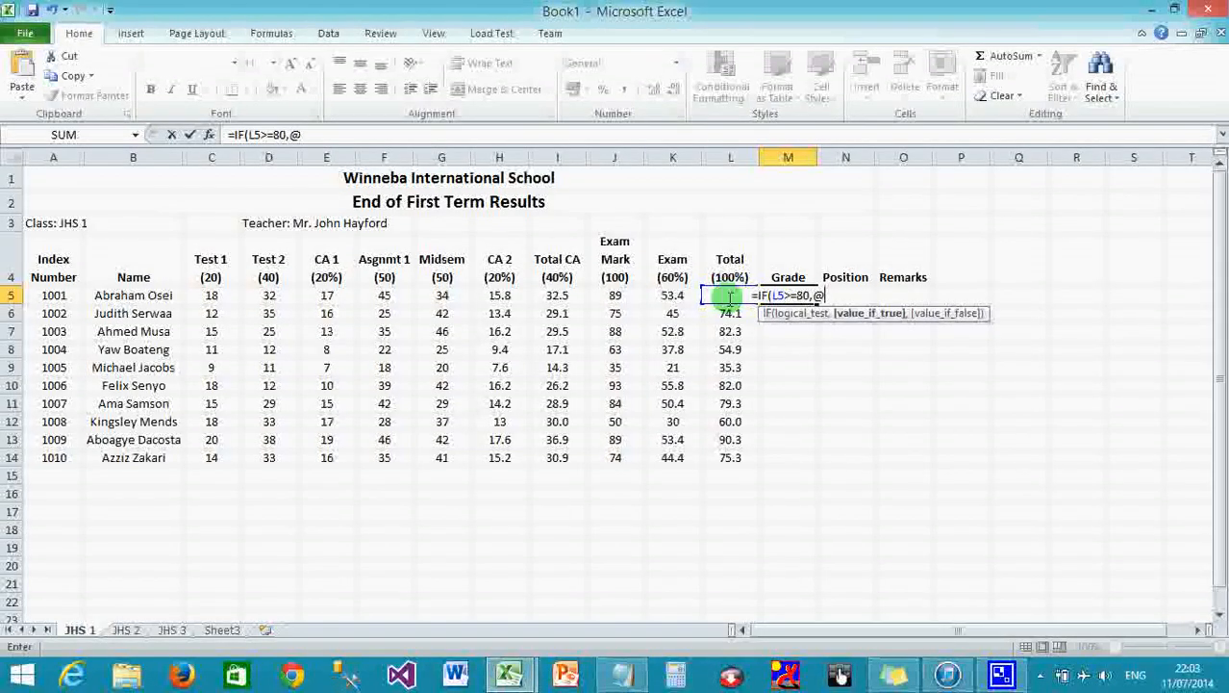
Fix the quote character and nest grades A, B, C, D for totals 80, 70, 60, 50.
key("BackSpace")
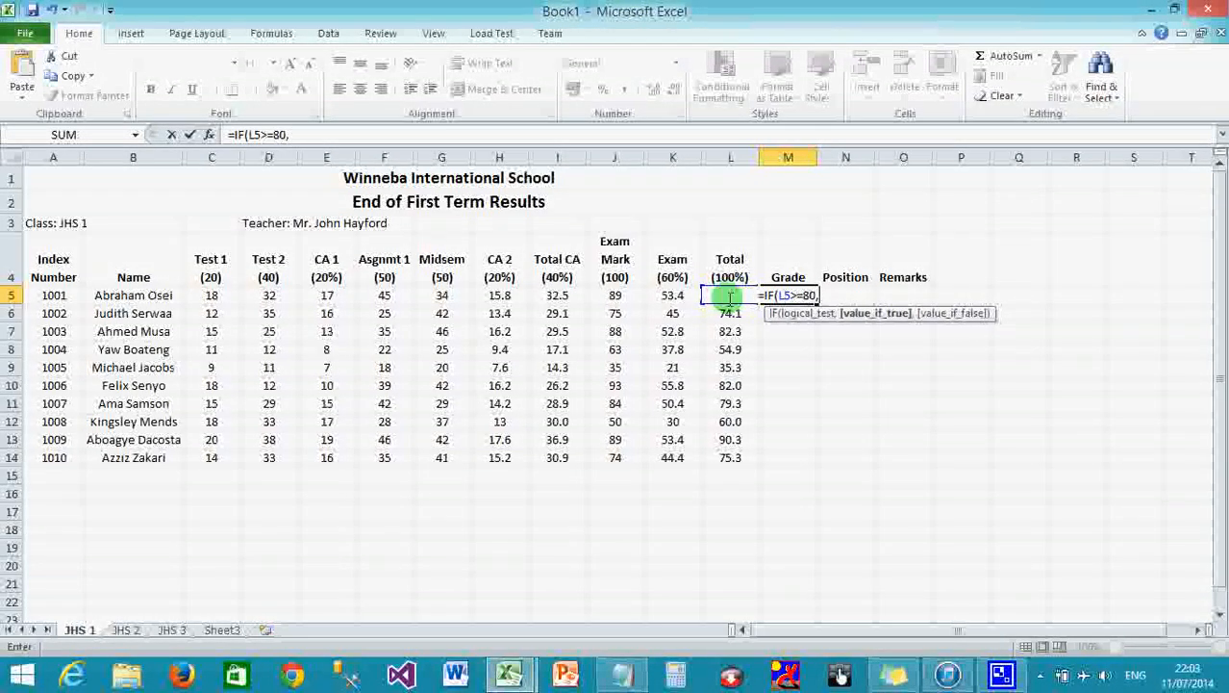
key("super+space")
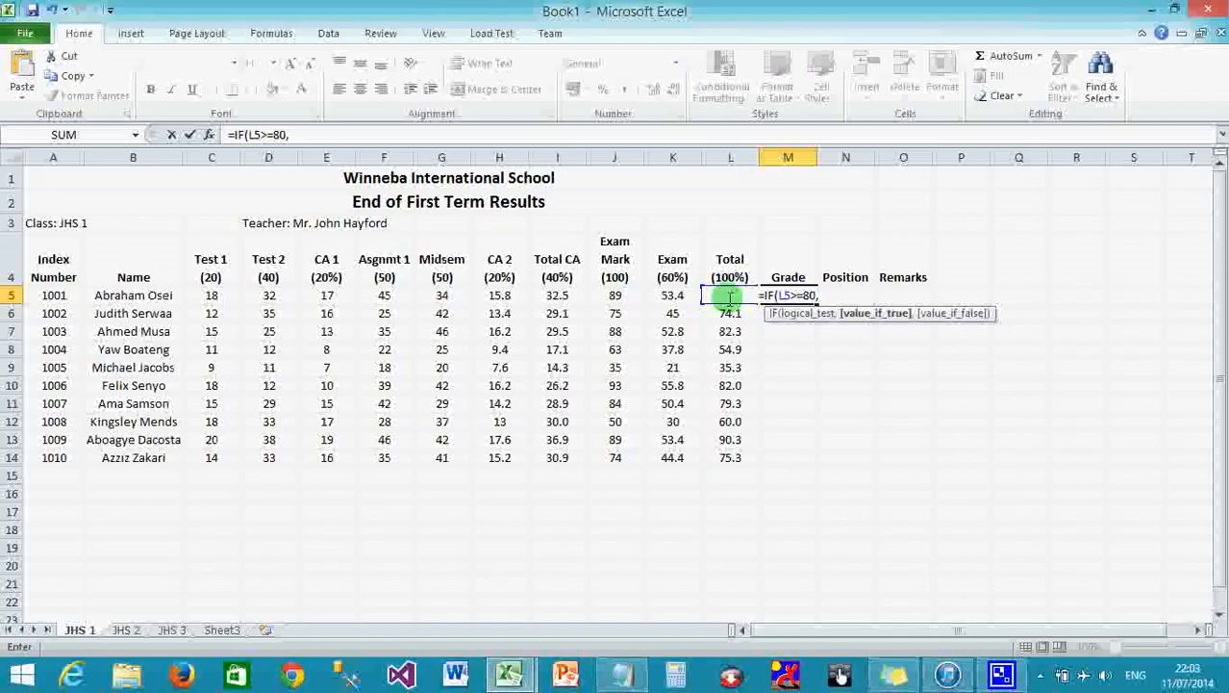
type("\"")
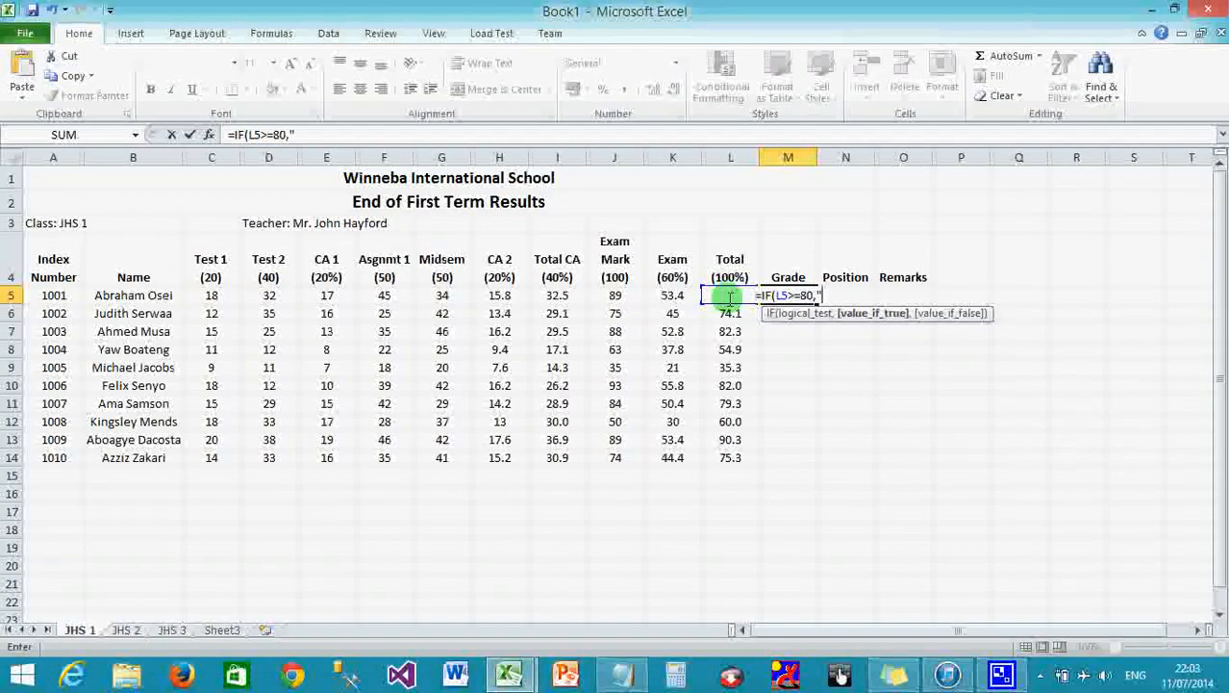
type("A\"")
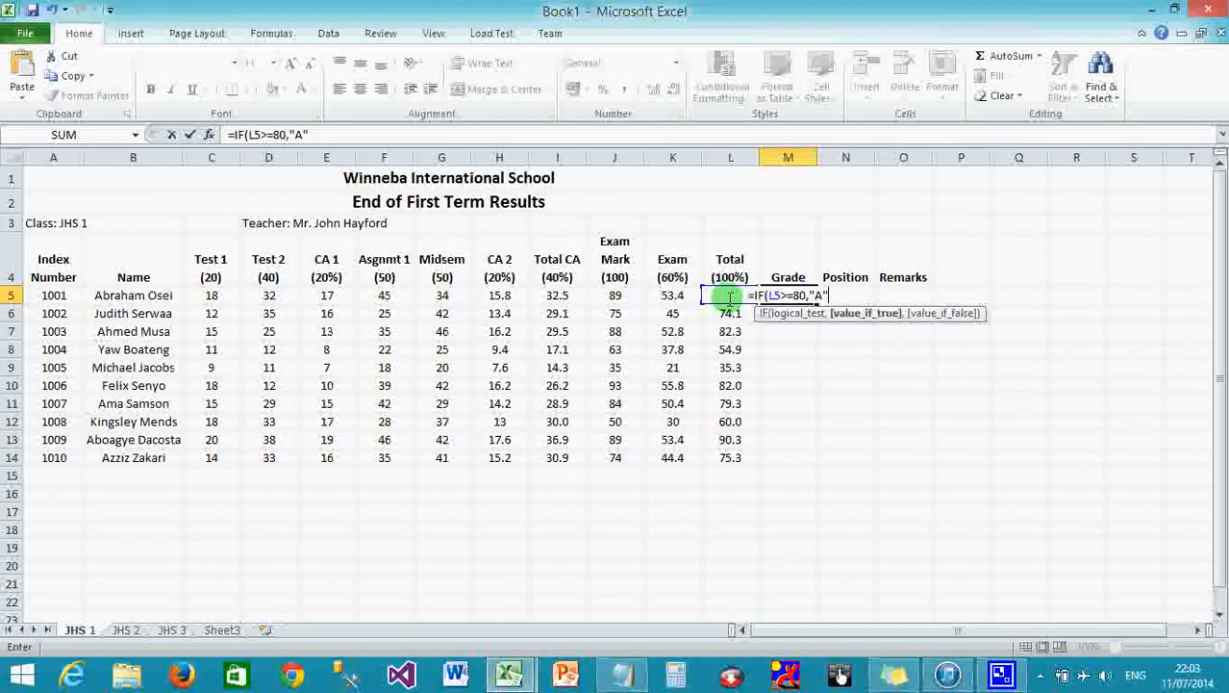
type(",")
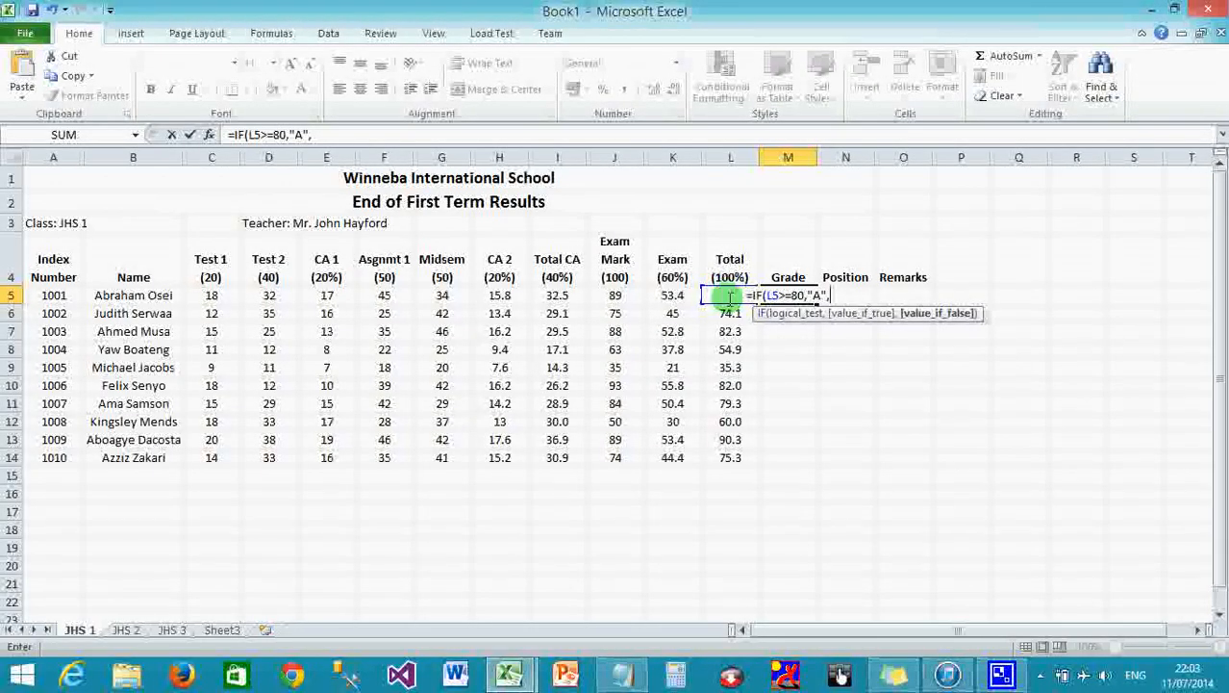
type("IF")
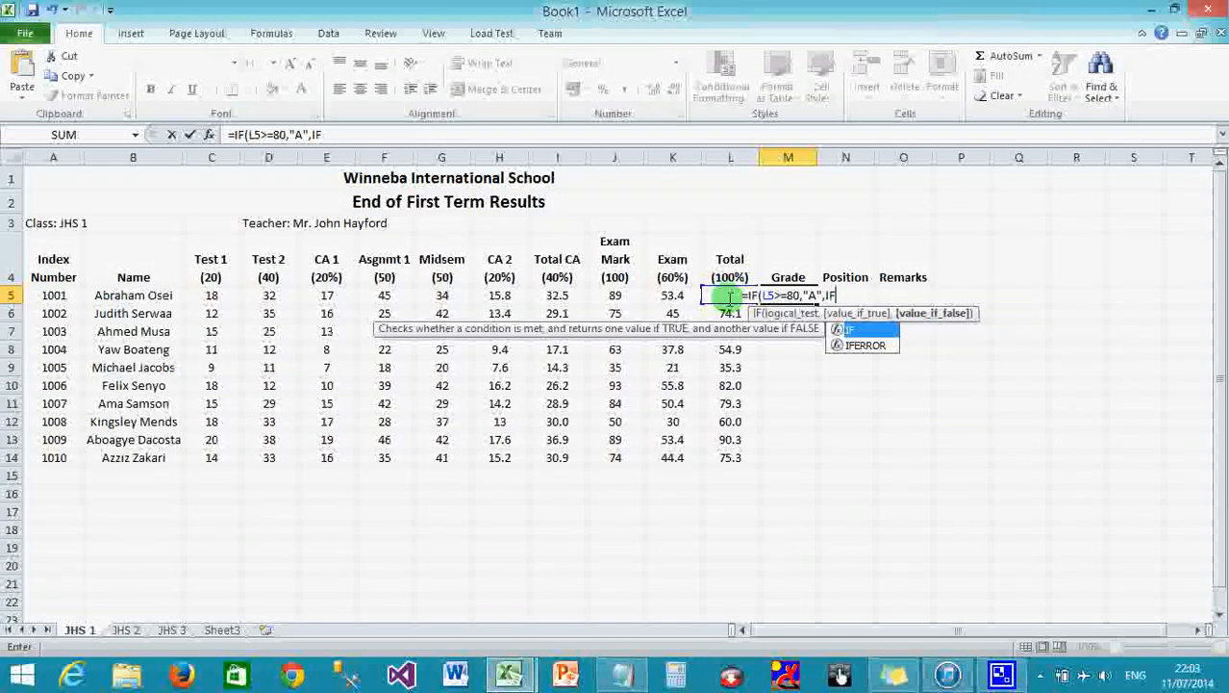
type("(")
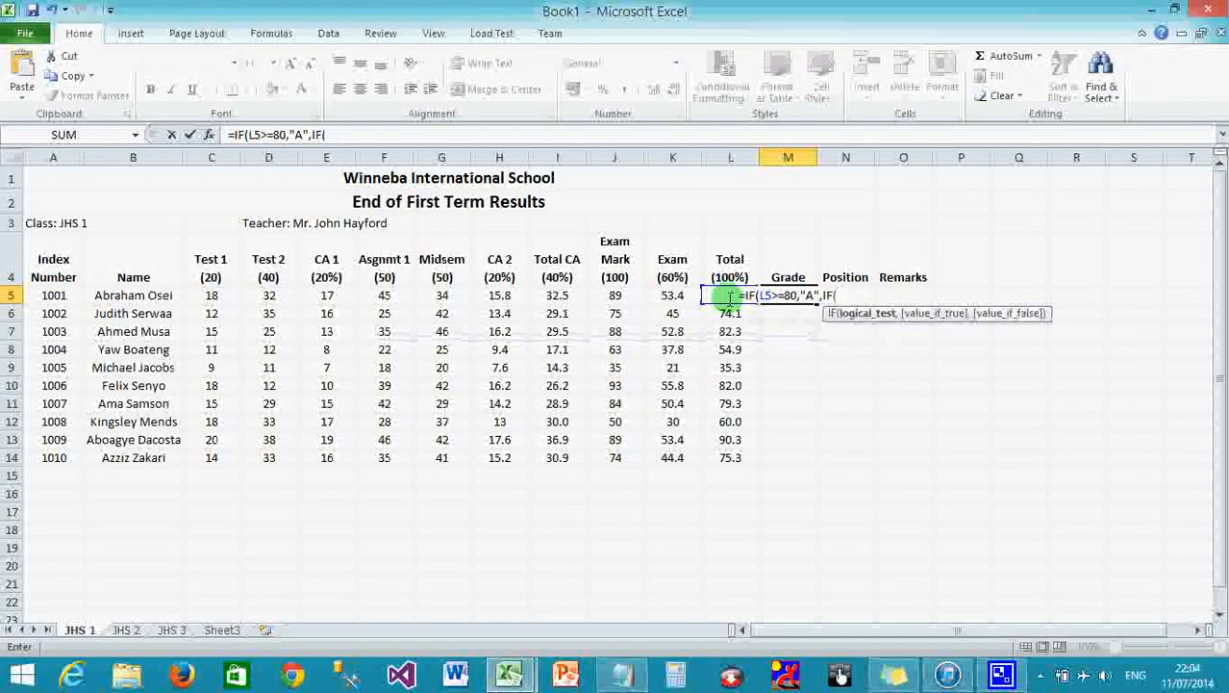
type("L5")
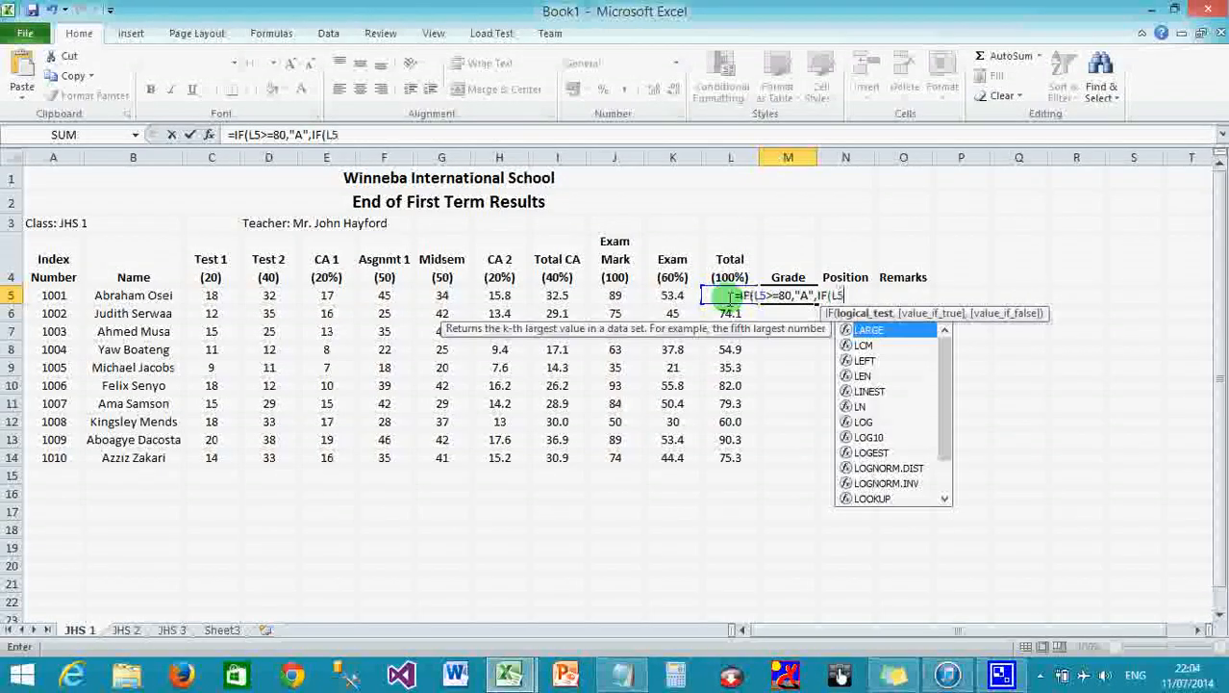
type(">=")
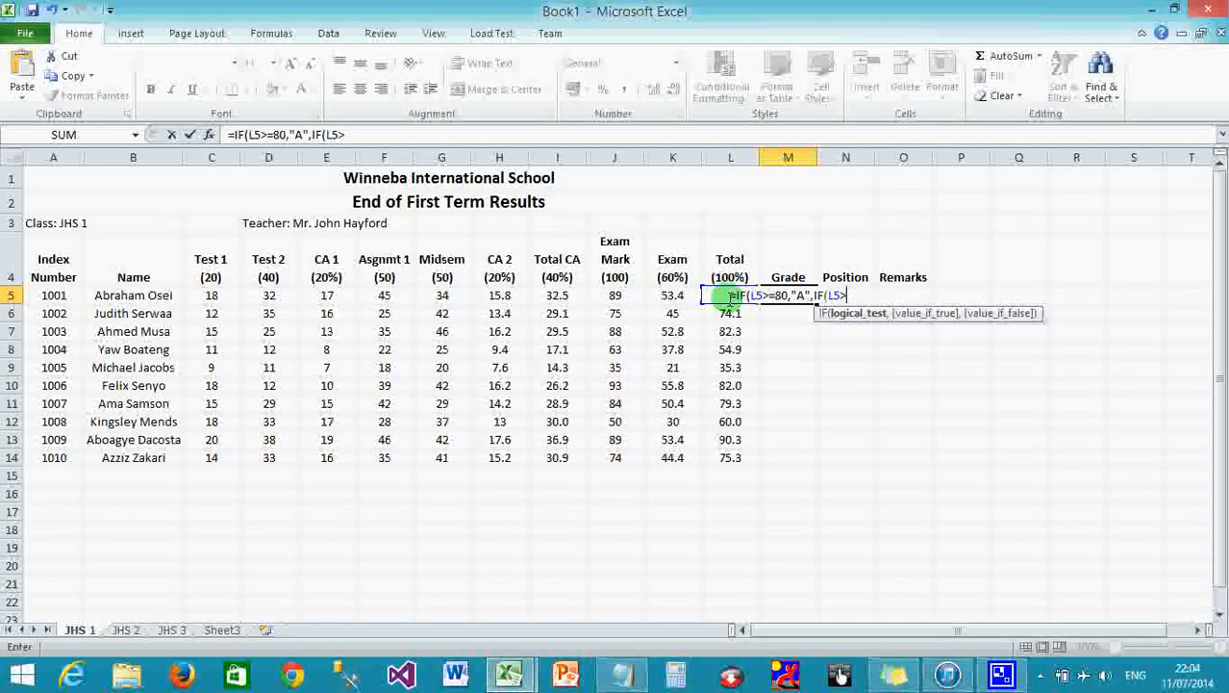
type("70")
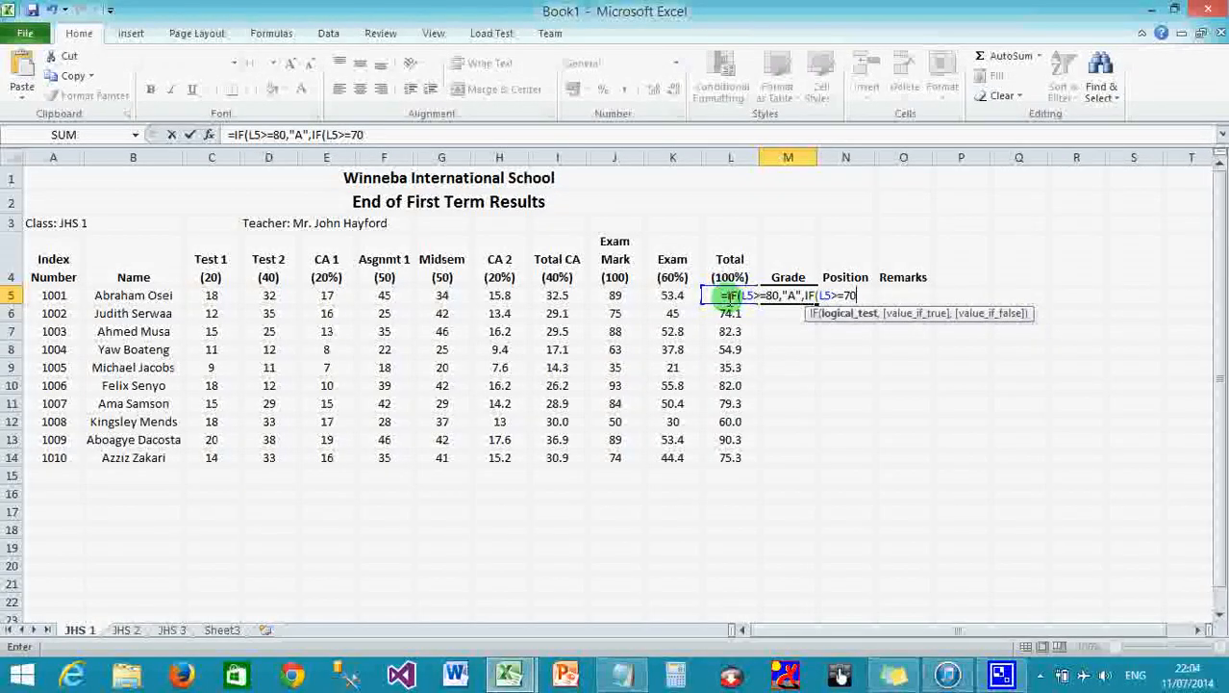
type(",\"B\"")
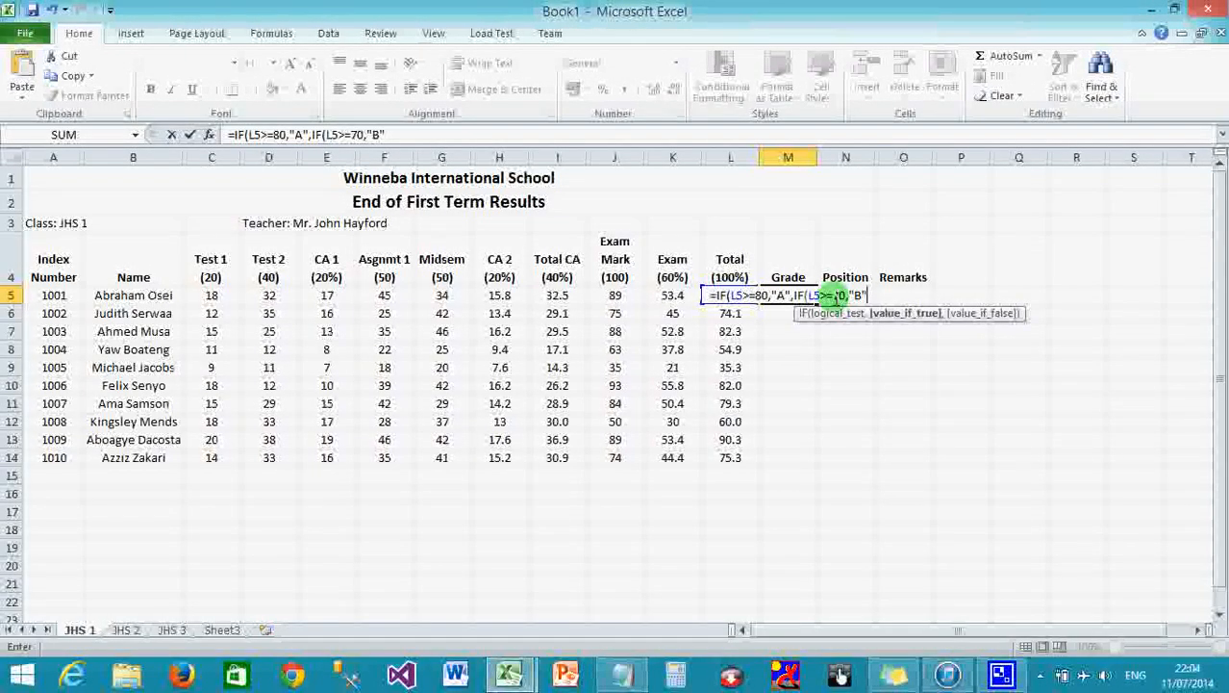
type(",")
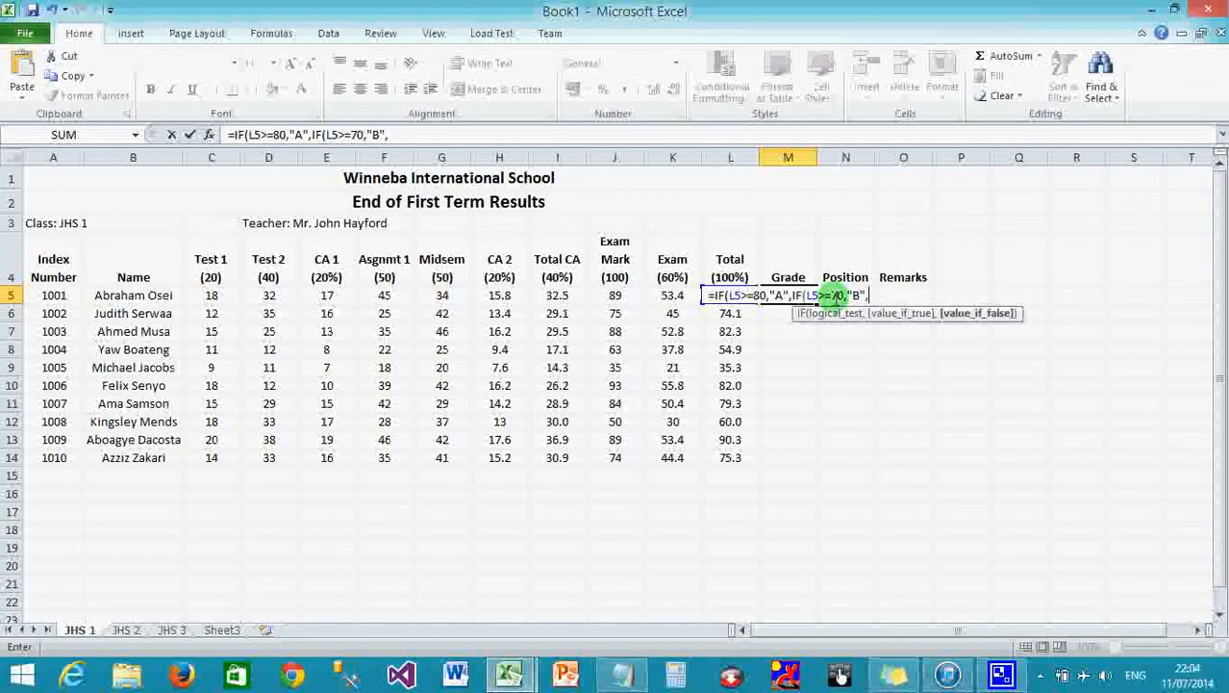
type("IF")
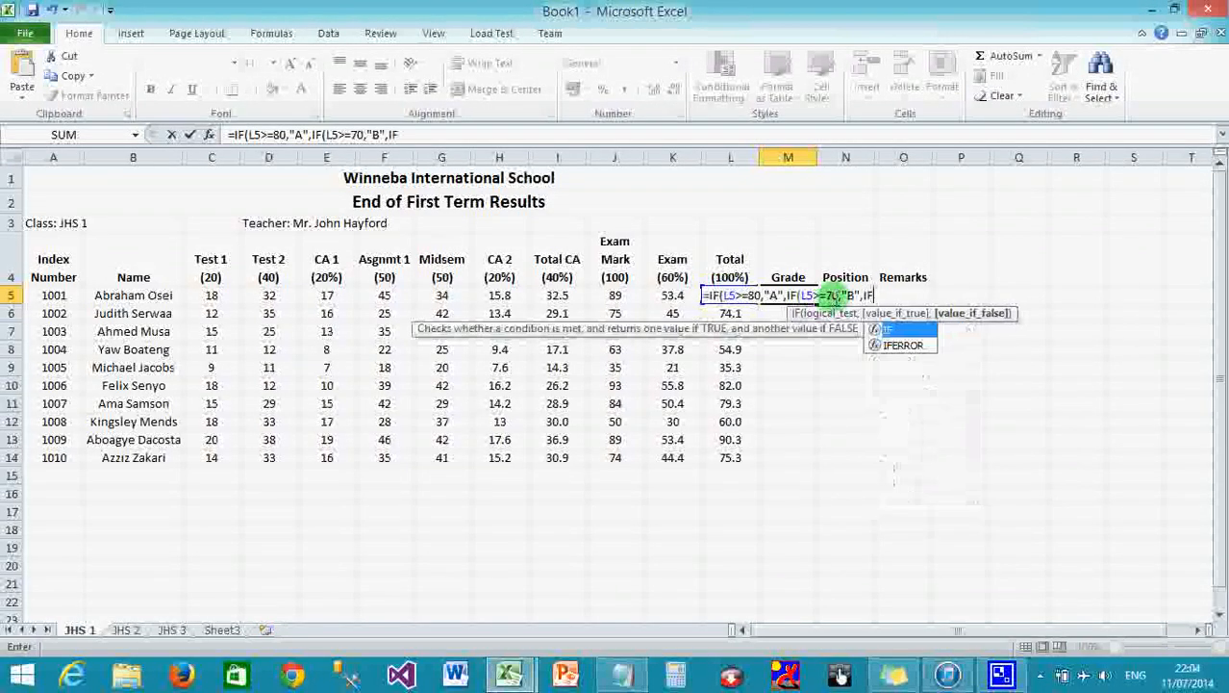
type("(L")
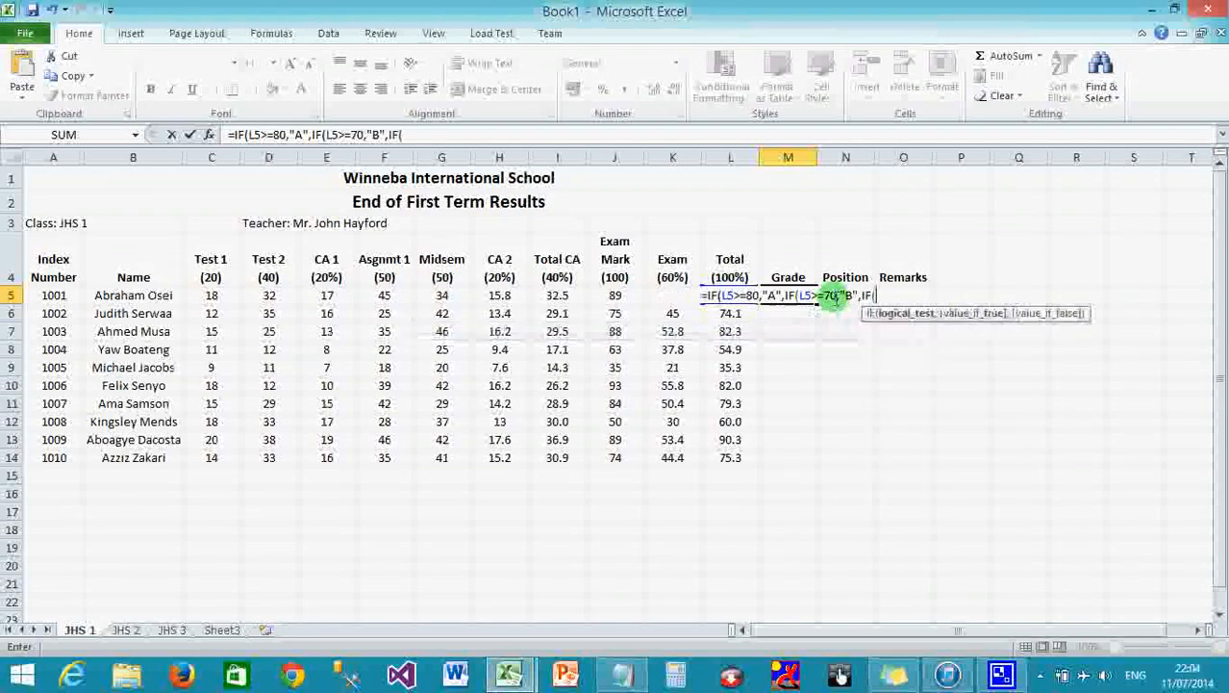
type("5>")
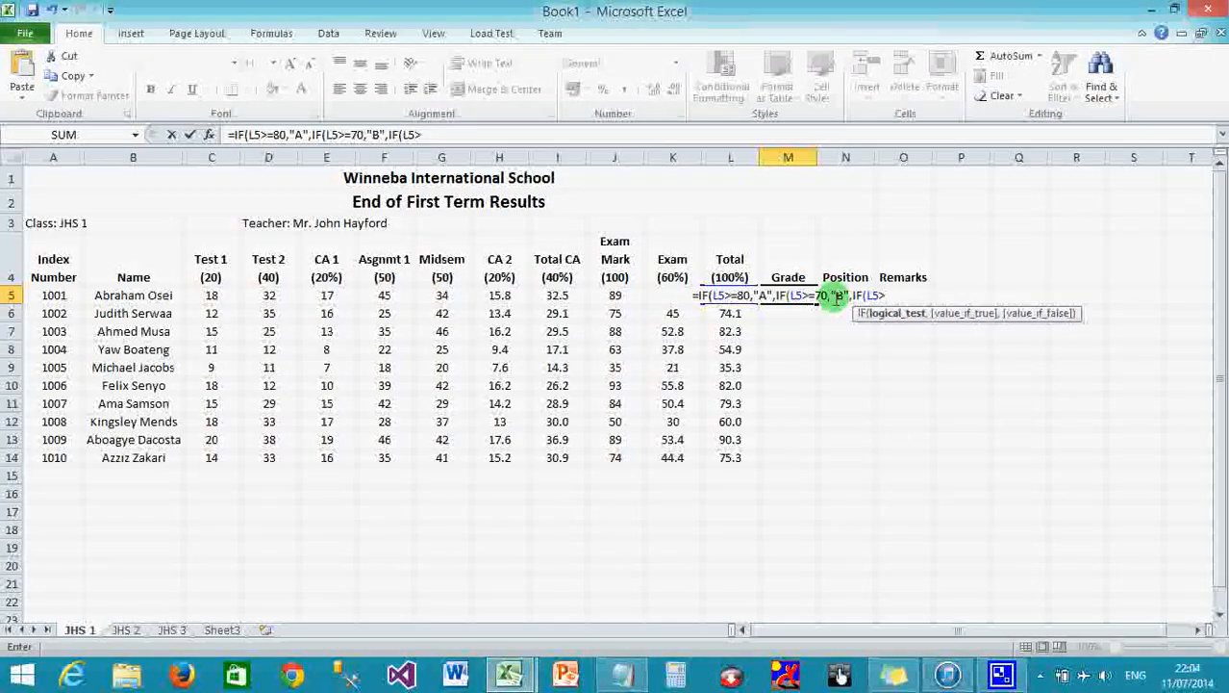
type("=")
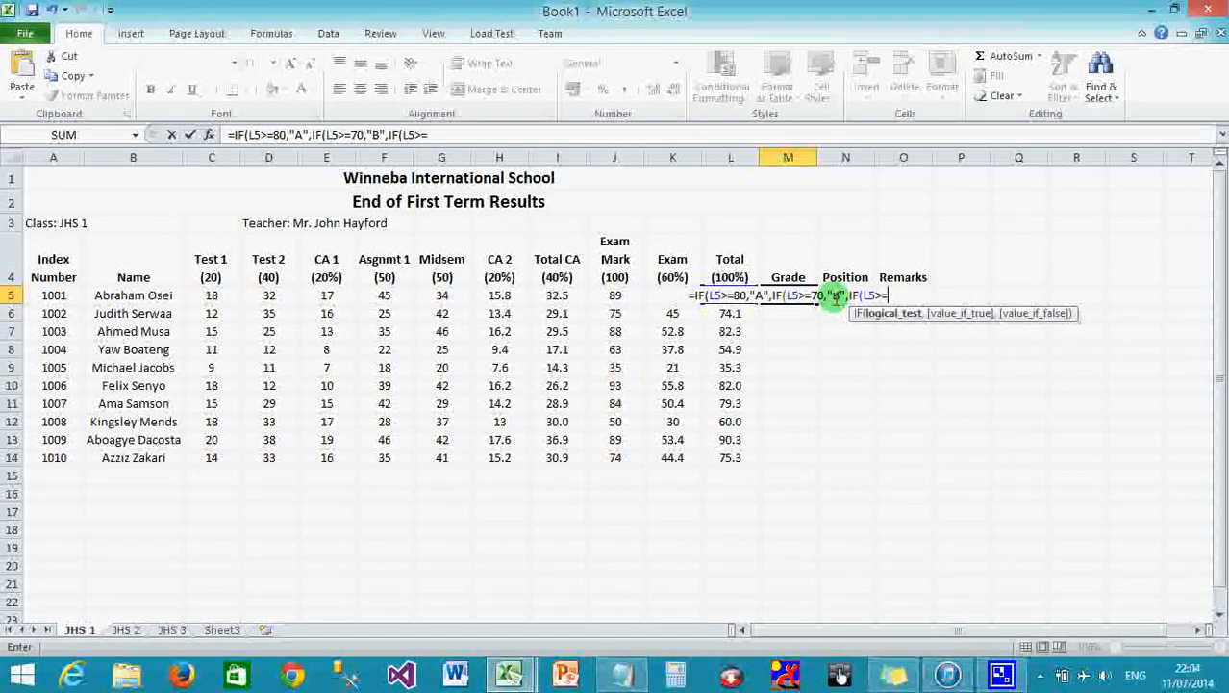
type("60,\"C")
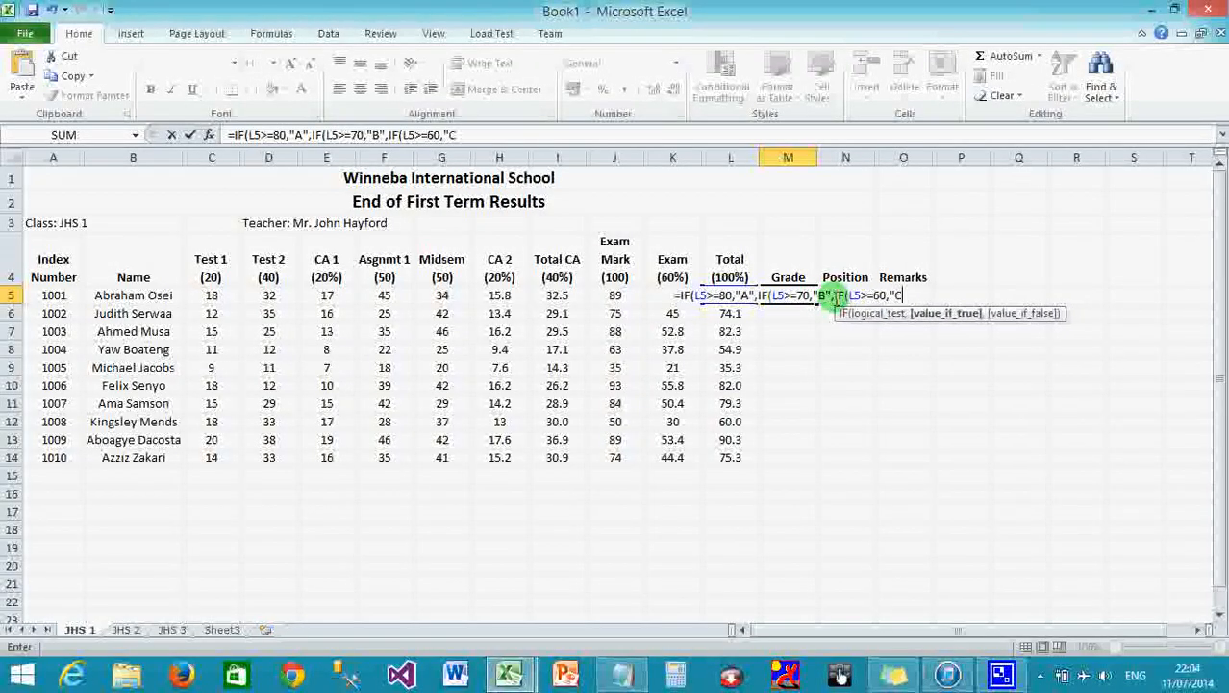
type("\",")
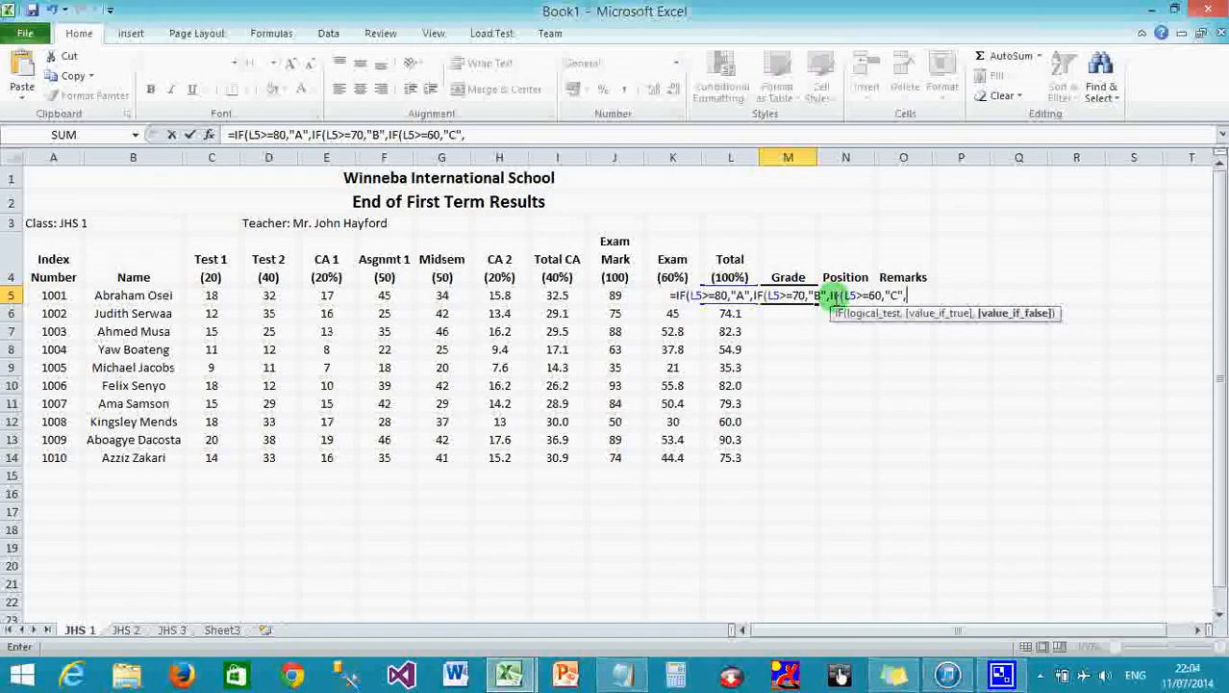
type("IF")
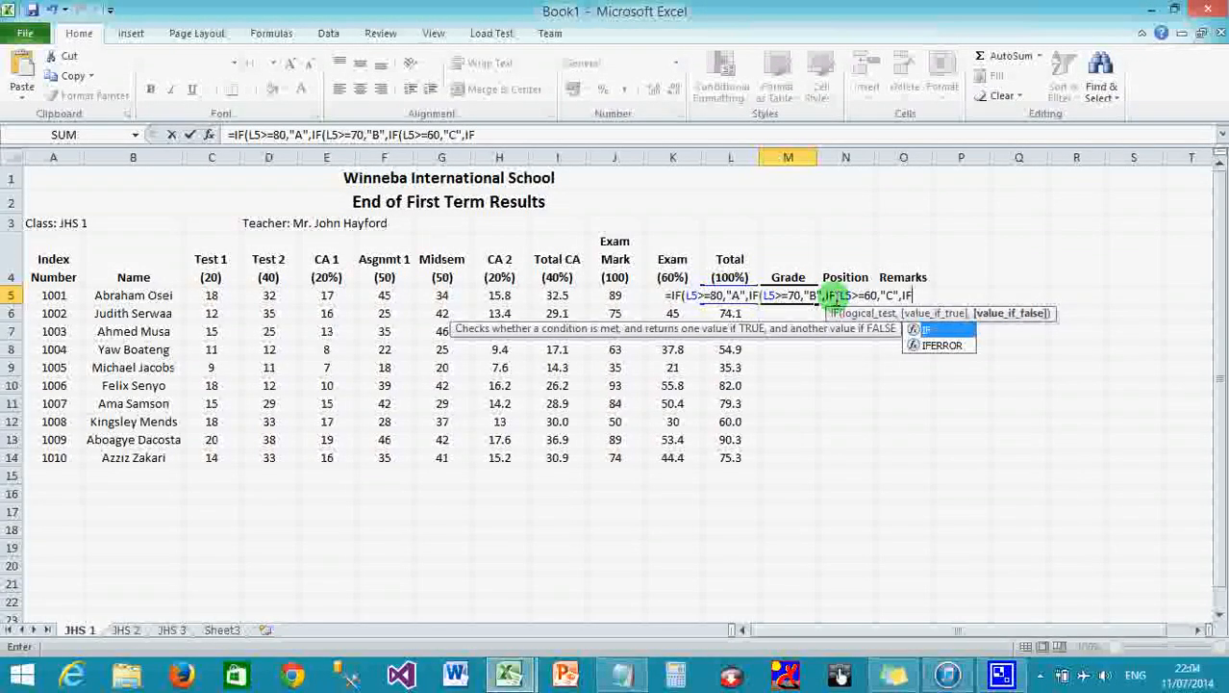
type("(L5")
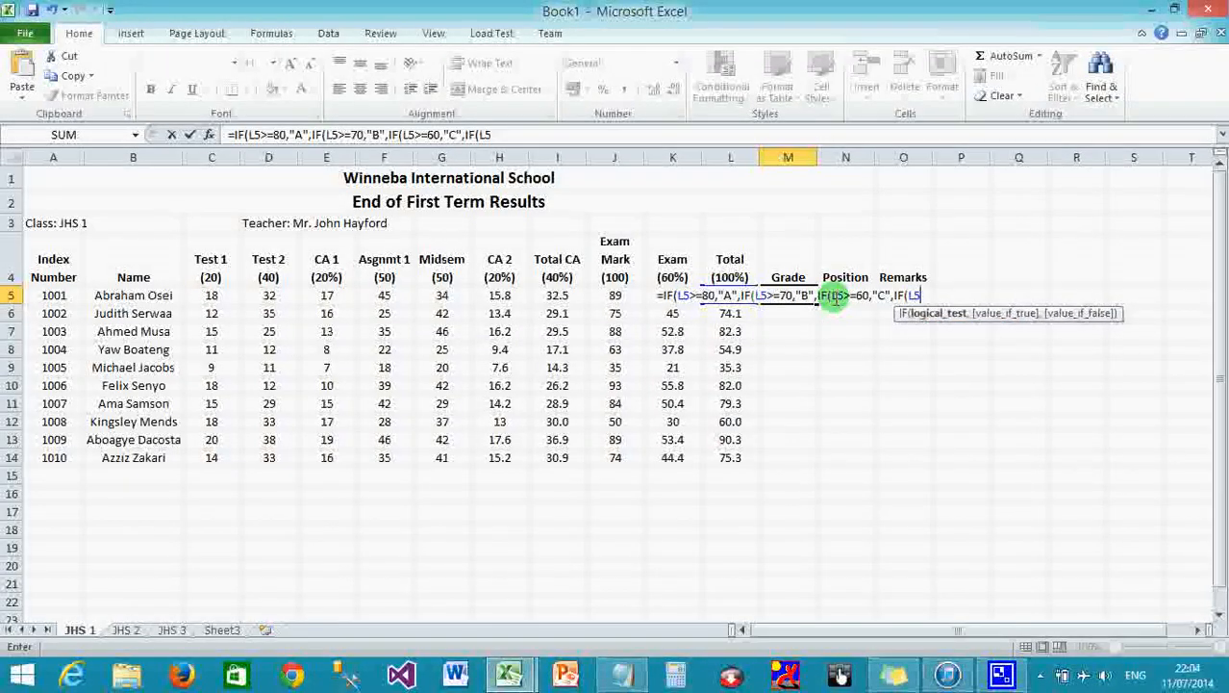
type(">=")
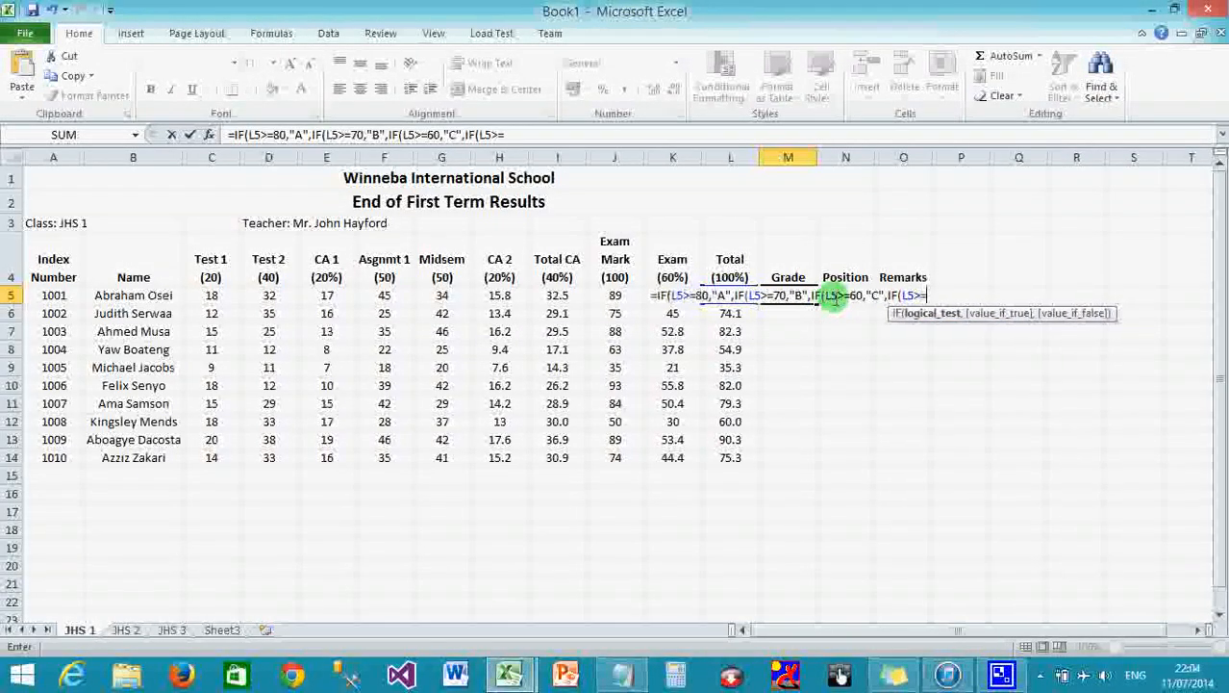
type("50")
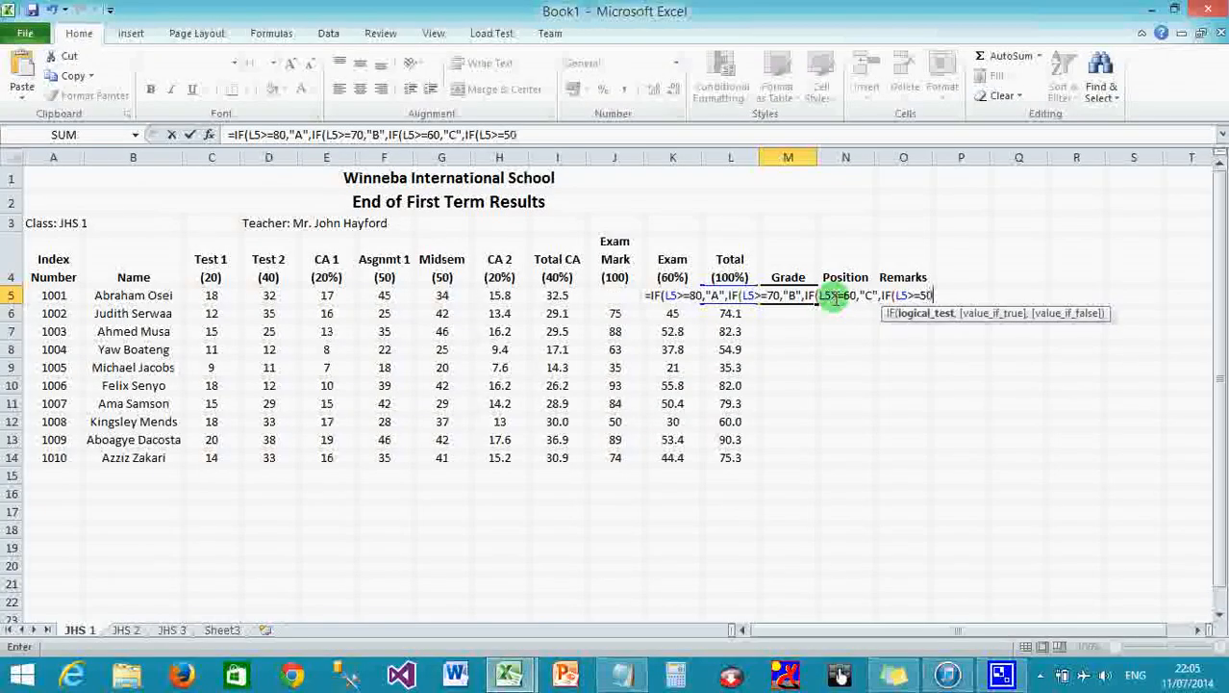
type(",\"")
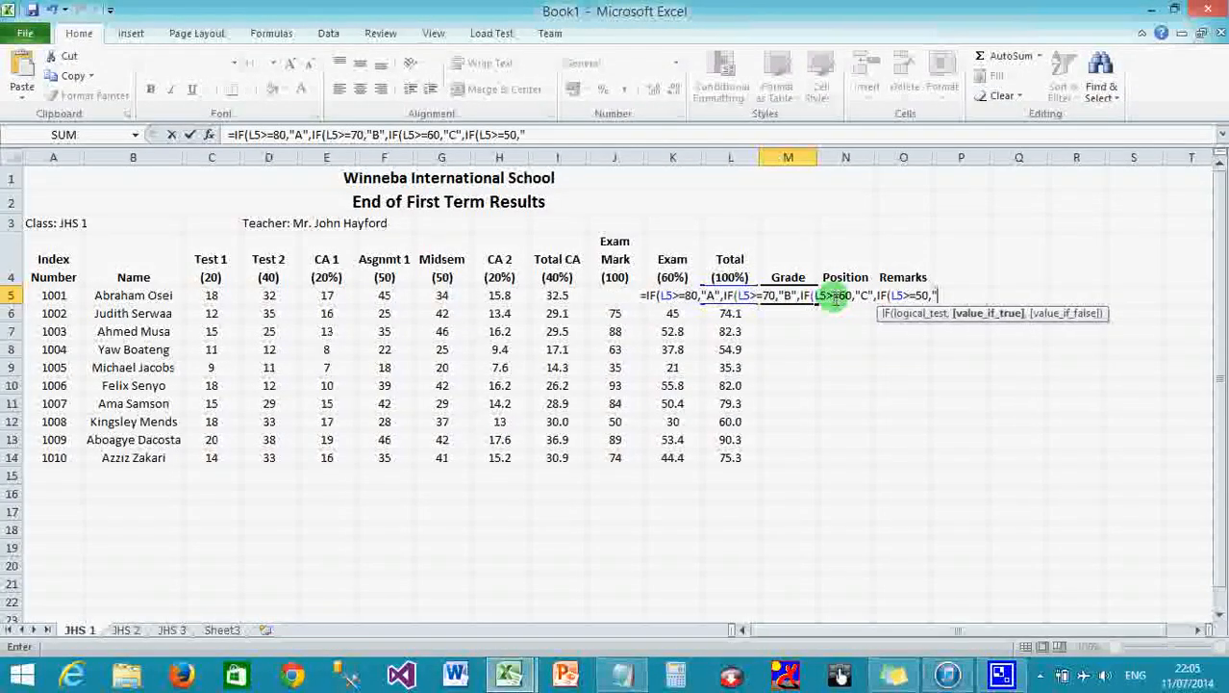
type("D\",")
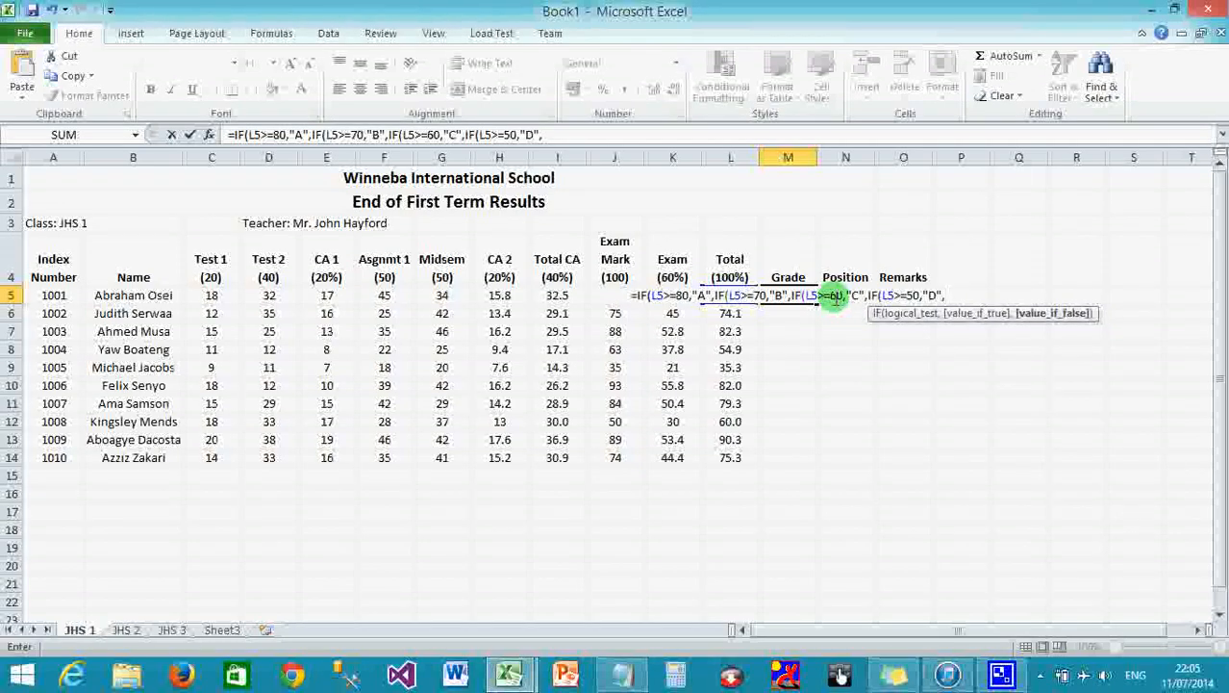
Extend the nested IF with grade E for totals of 40 and F as the fallback.
type("IF")
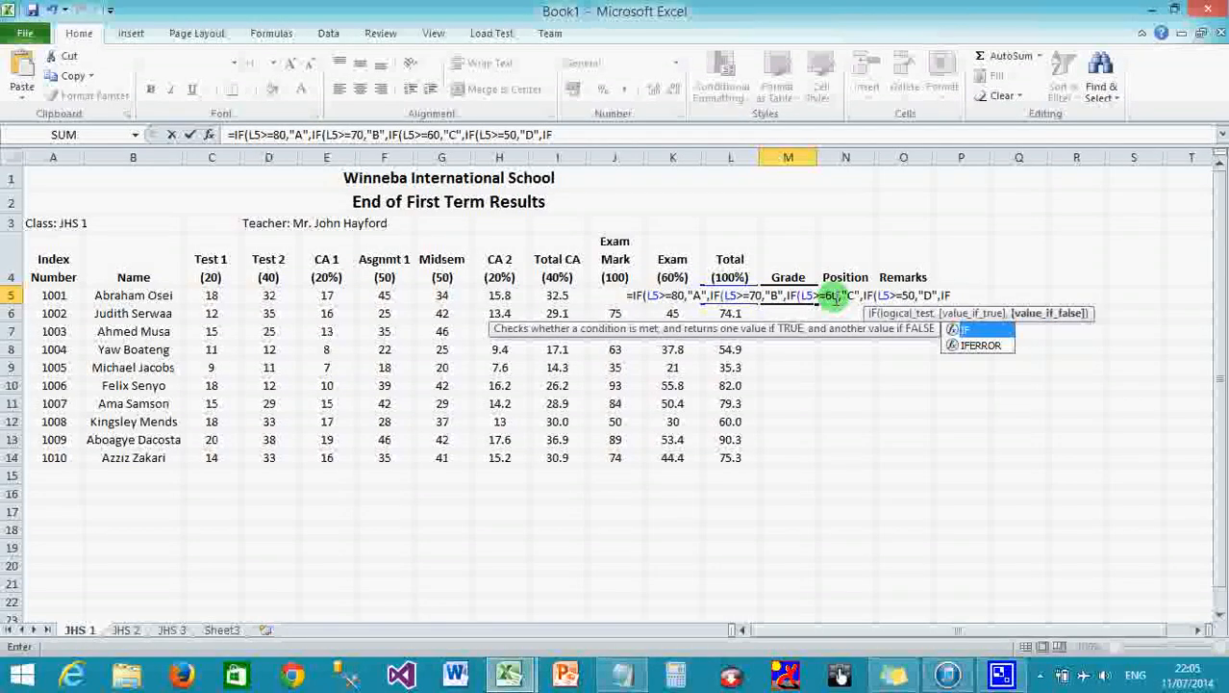
type("(L5>=")
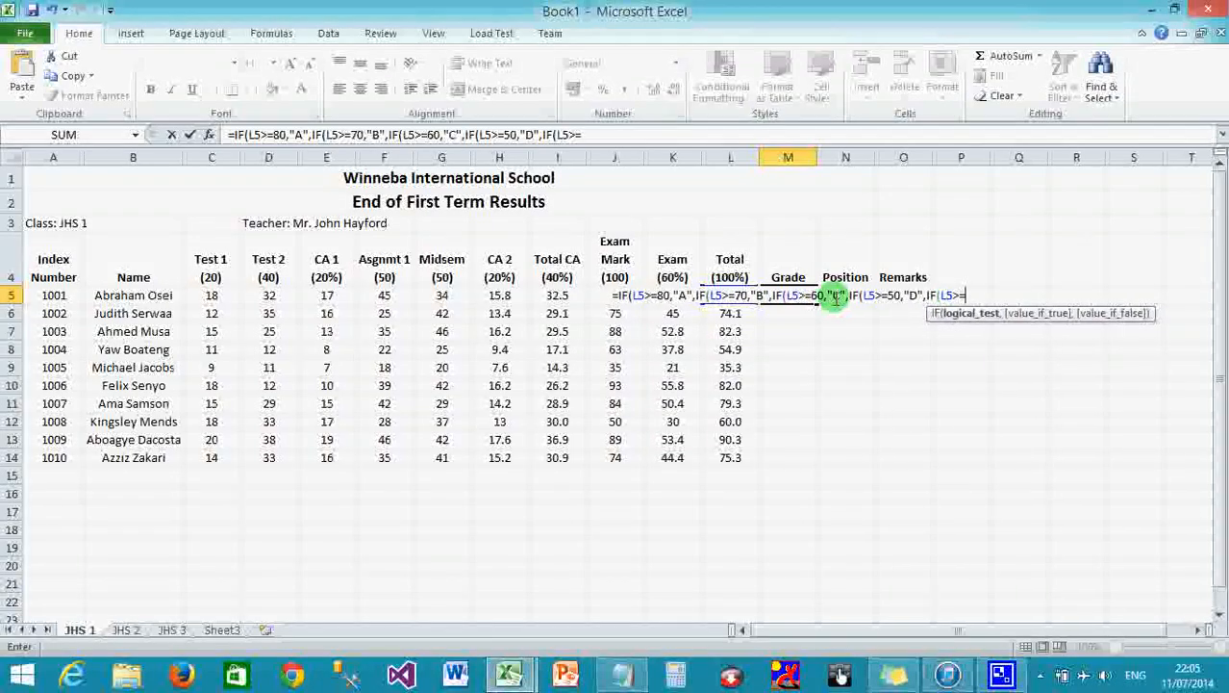
type("40")
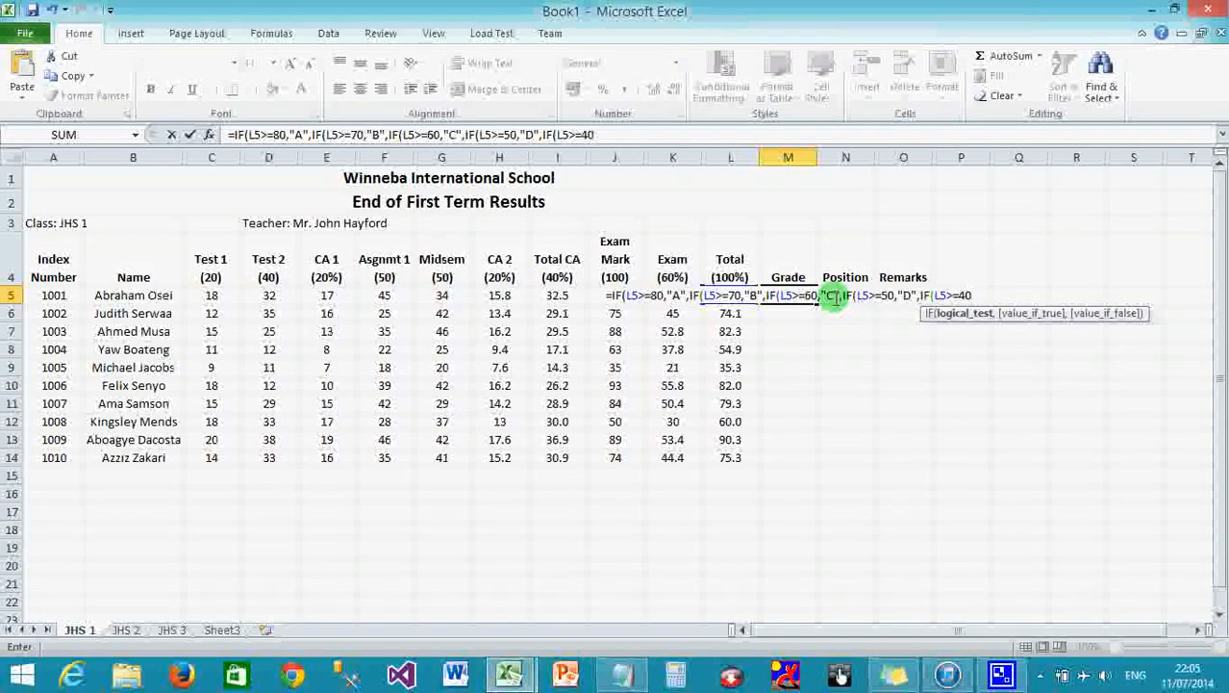
type(",\"")
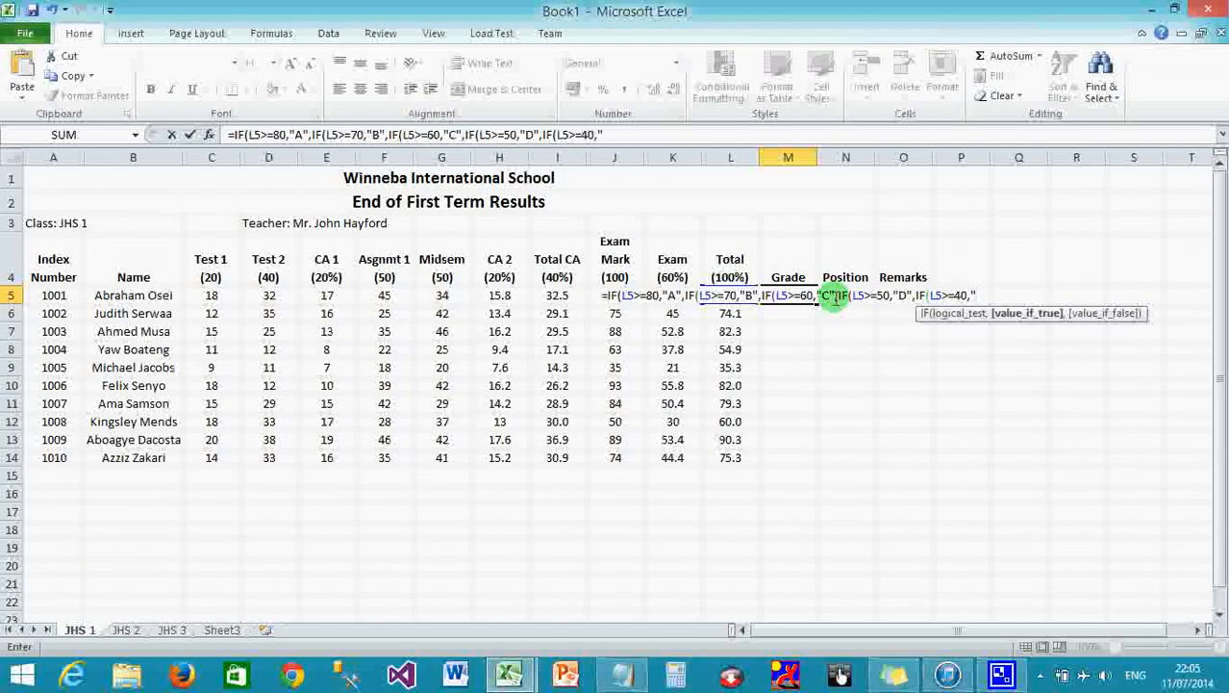
type("E\"")
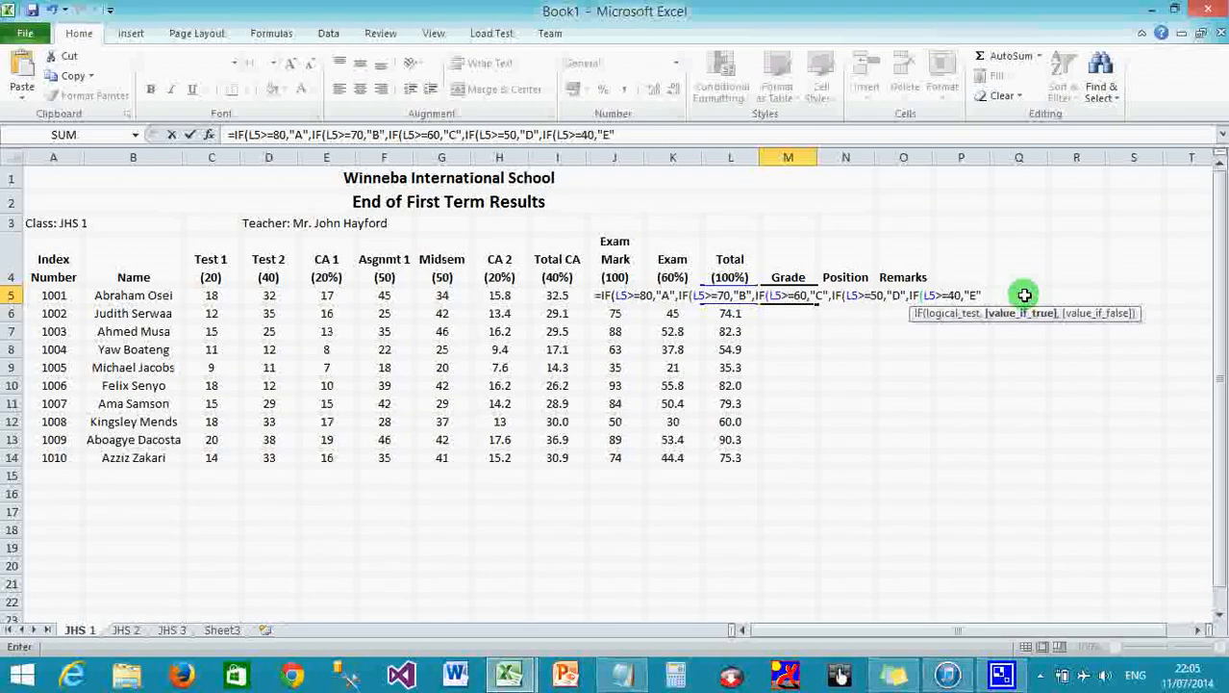
type(",")
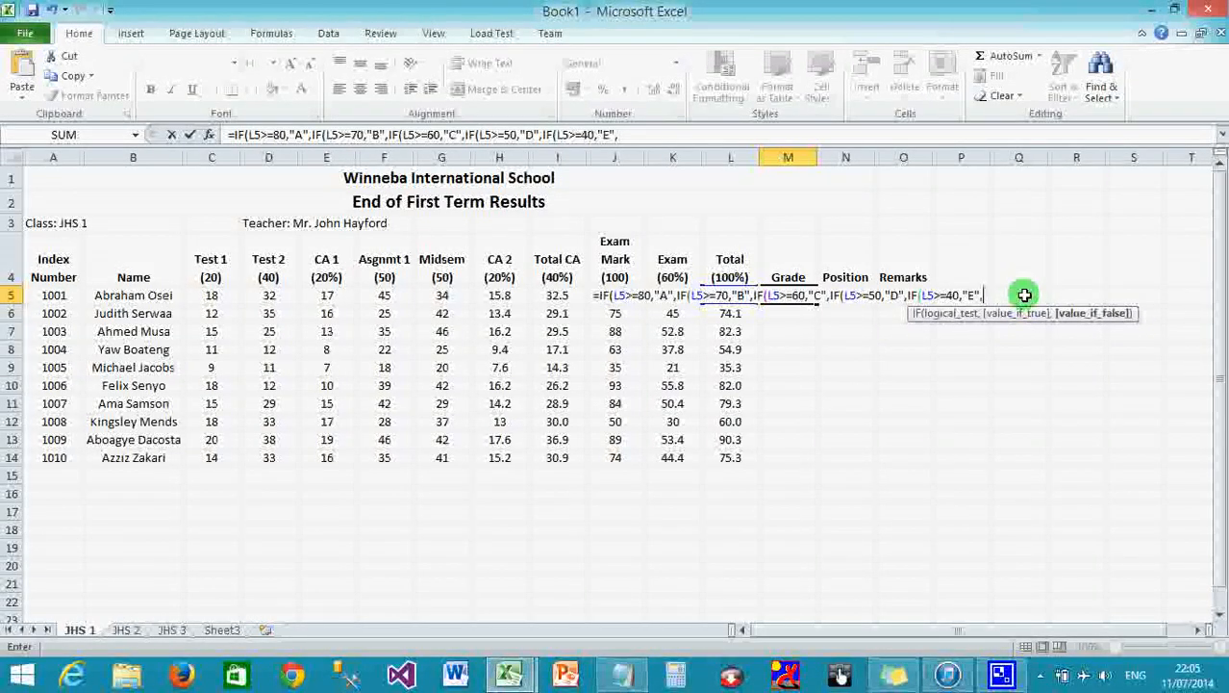
type("\"F")
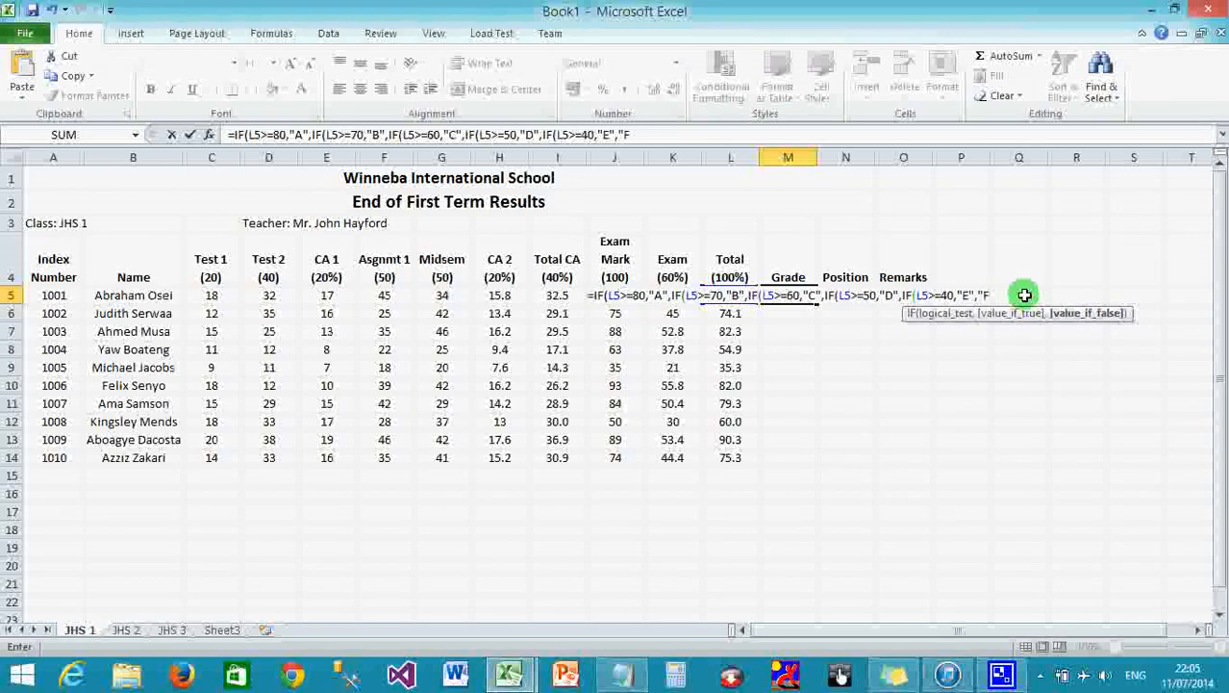
type("\"")
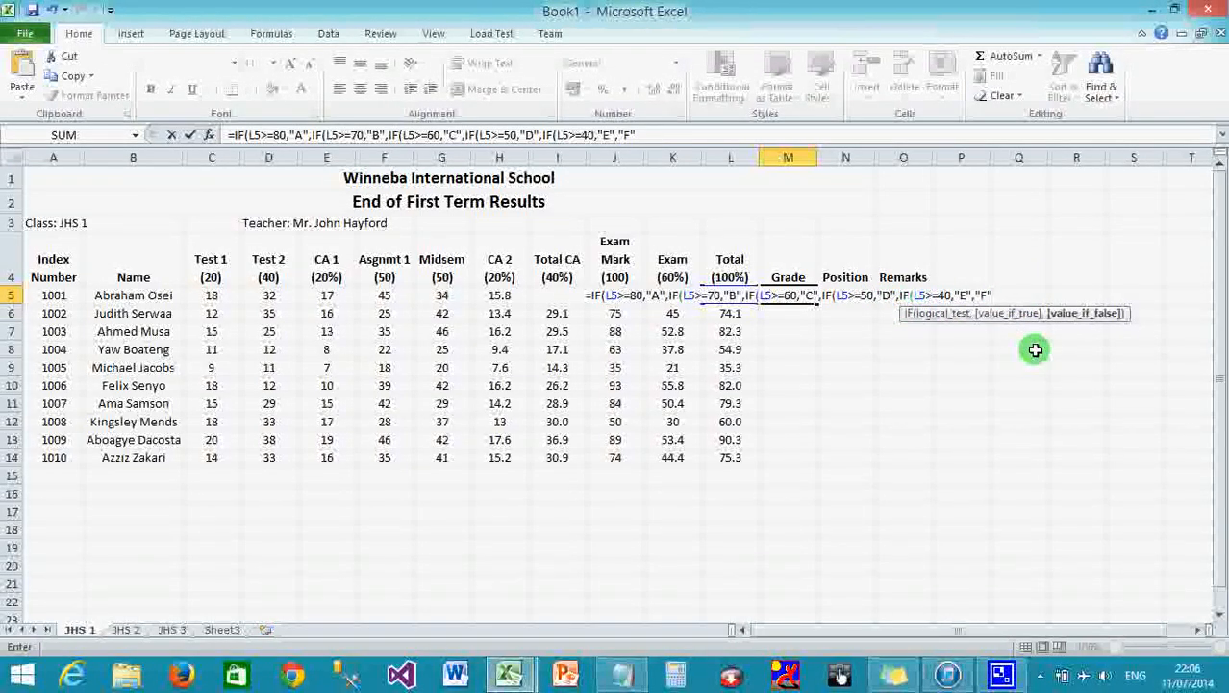
Close the formula's parentheses and commit it, giving grade A for the first student.
type(")")
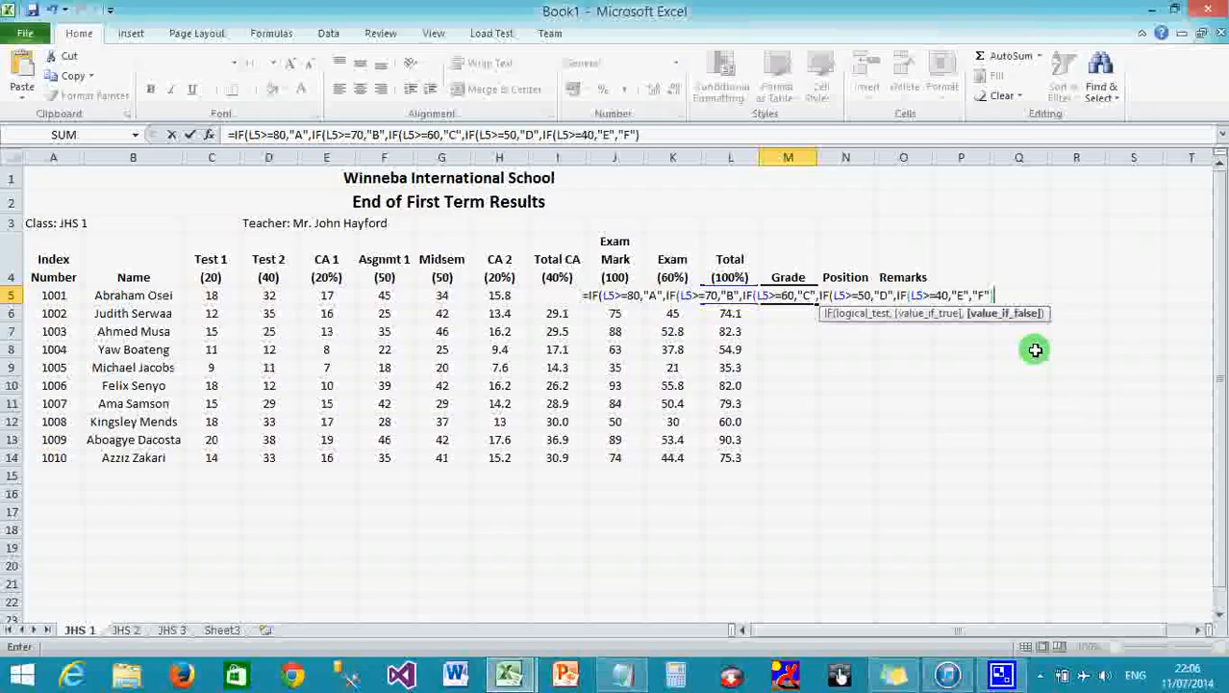
type(")")
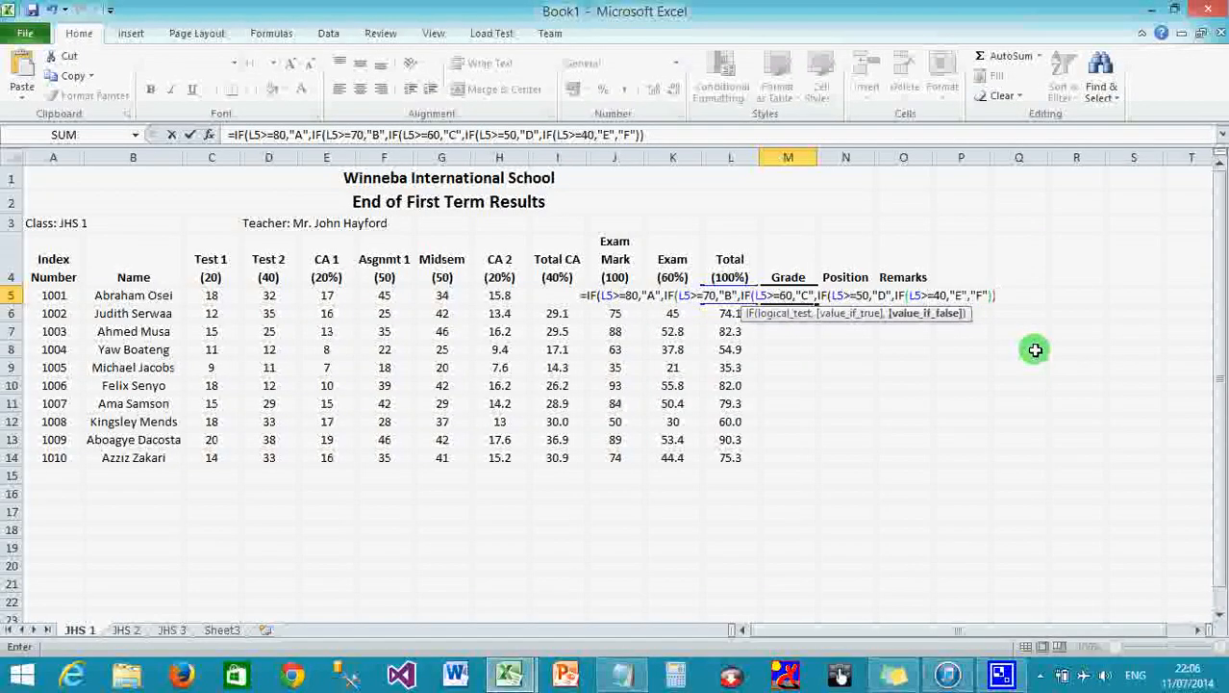
type("))")
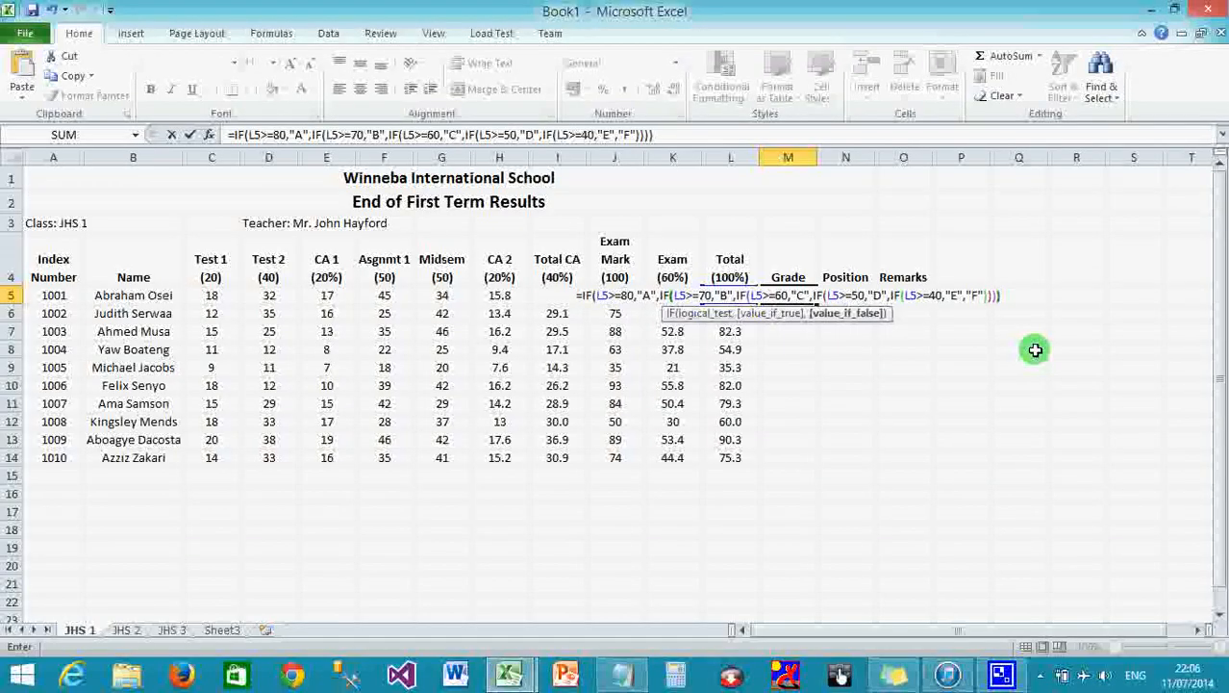
type("))")
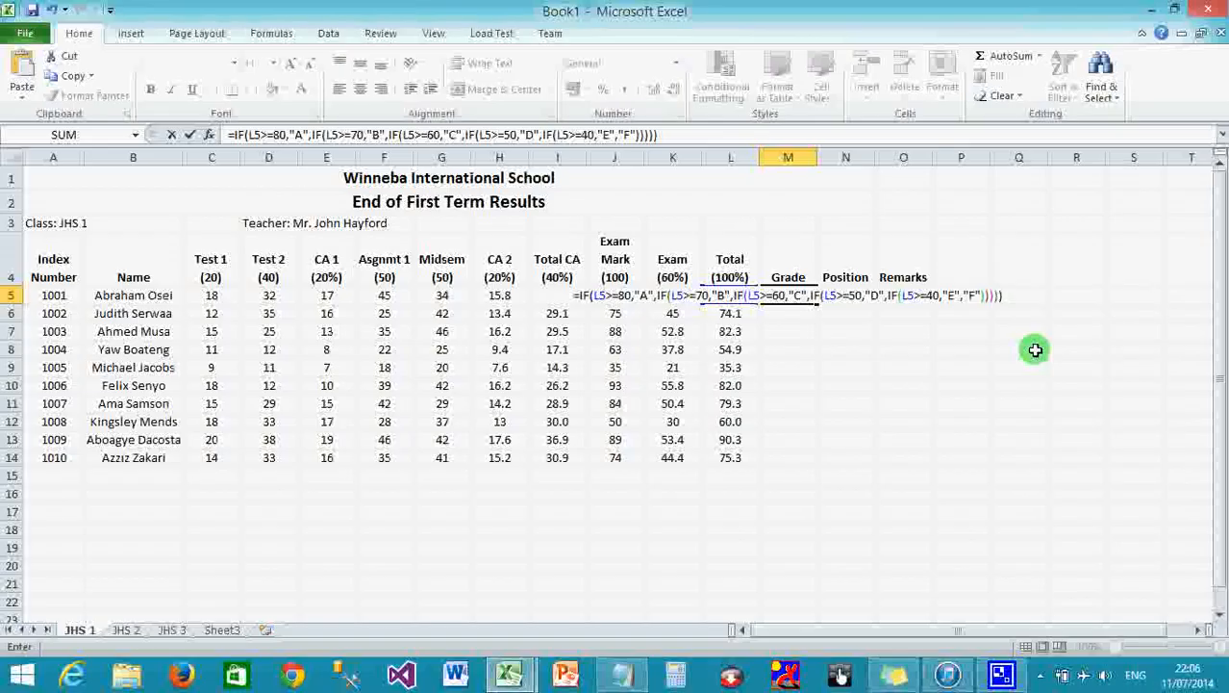
key("Return")
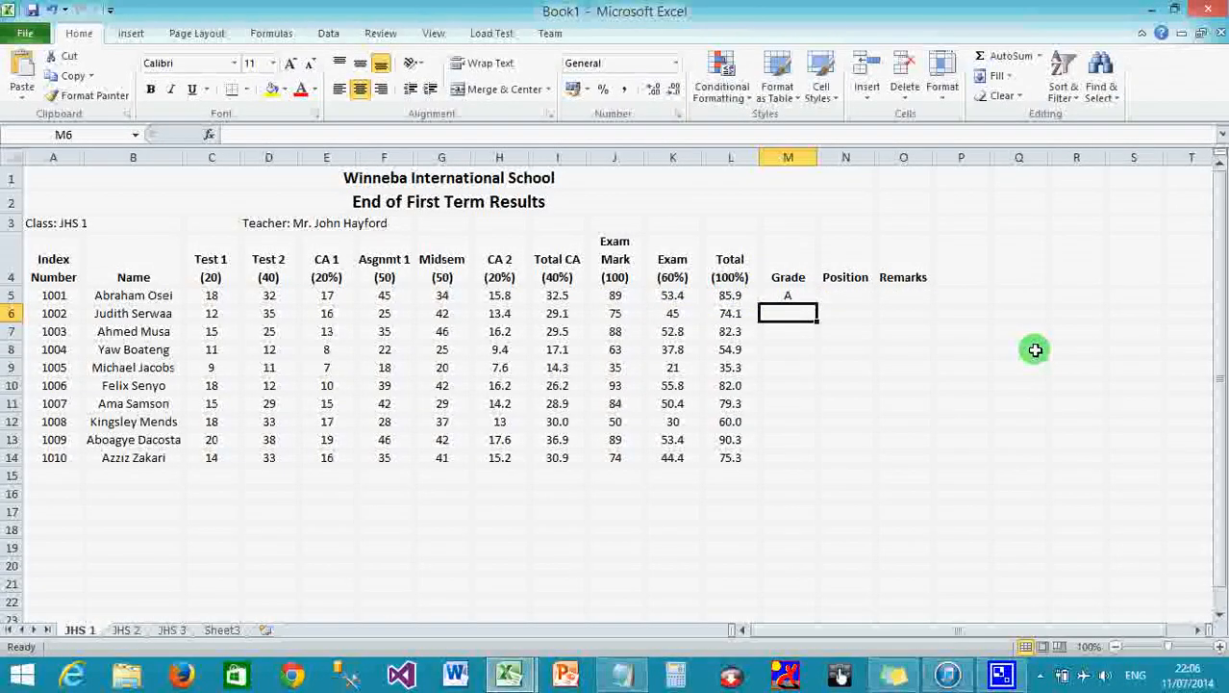
Fill the M5 grade formula down to M14 so all ten students get letter grades.
left_click(812, 294)
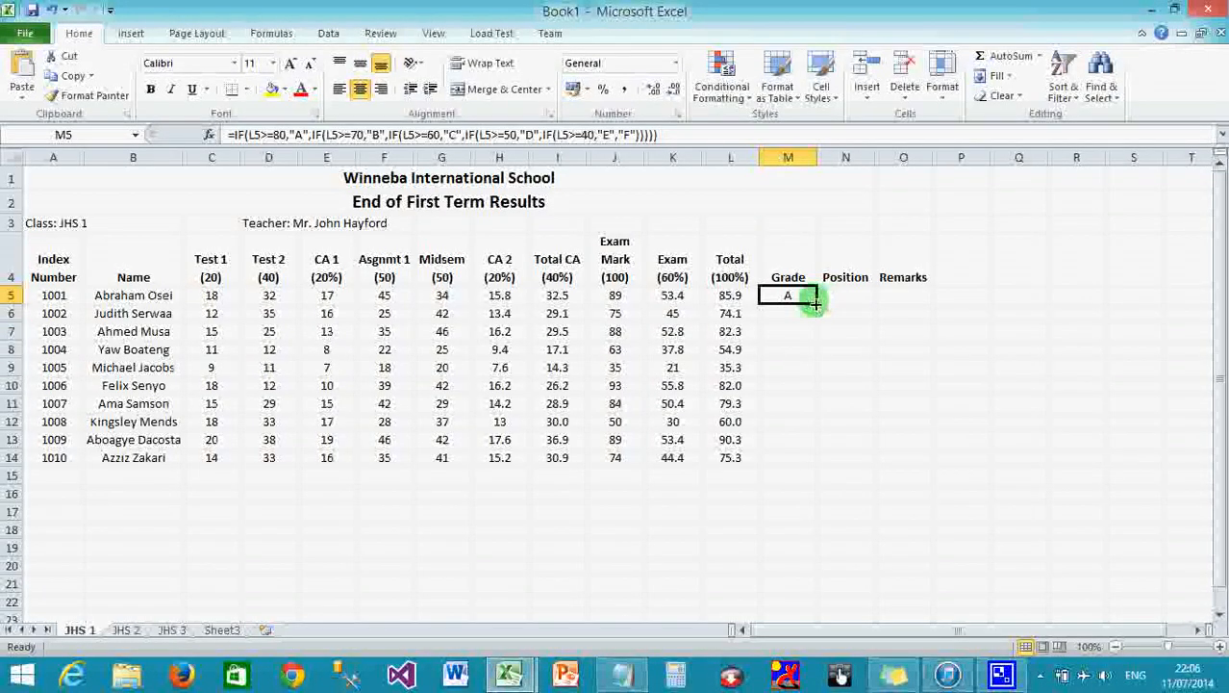
left_click_drag(815, 303, 823, 467)
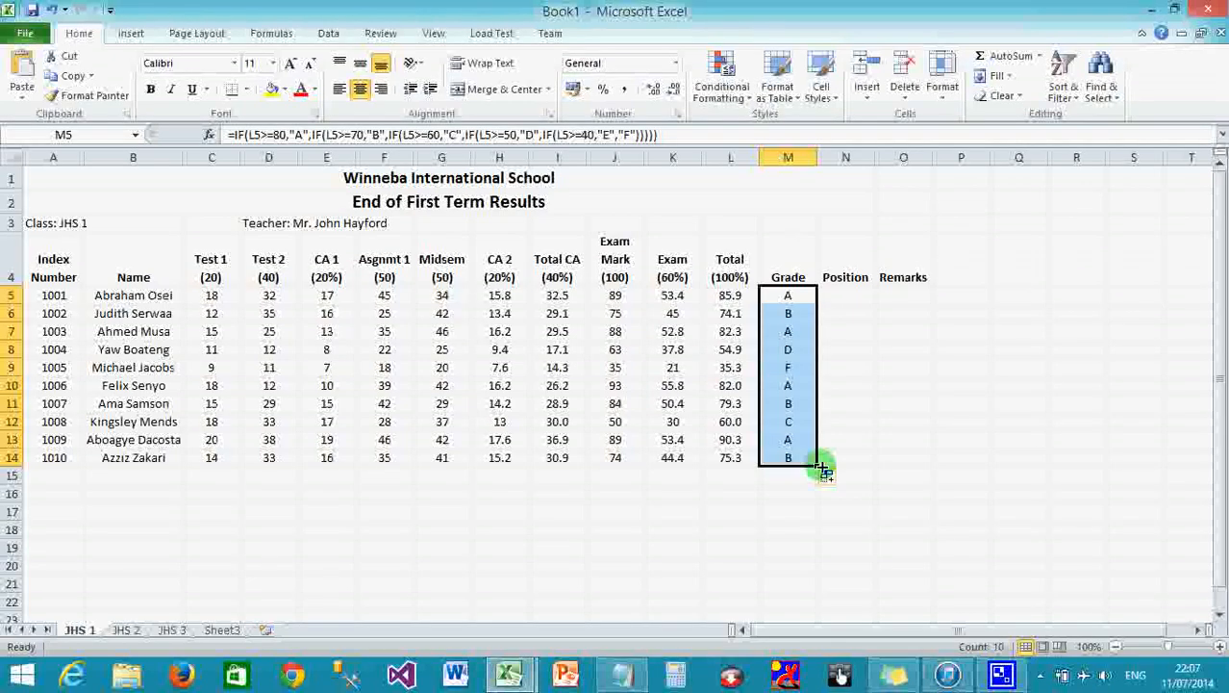
left_click(840, 297)
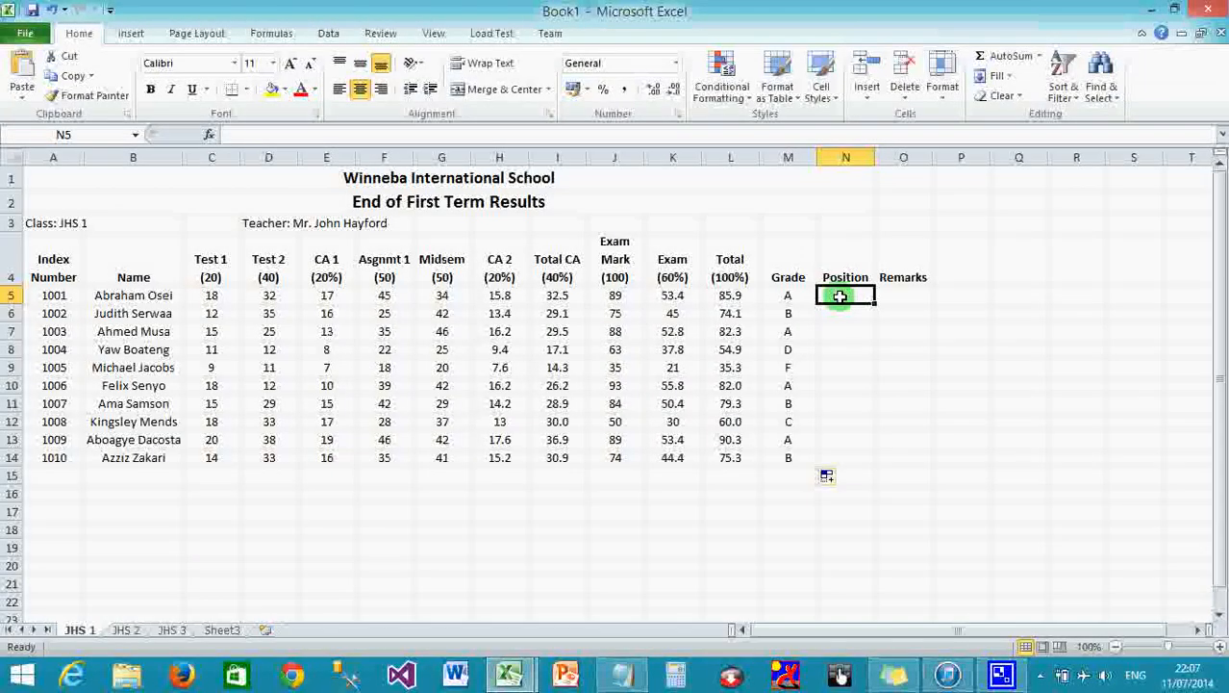
Start N5's position formula as =RANK(L5, ranking the first student's total.
type("=")
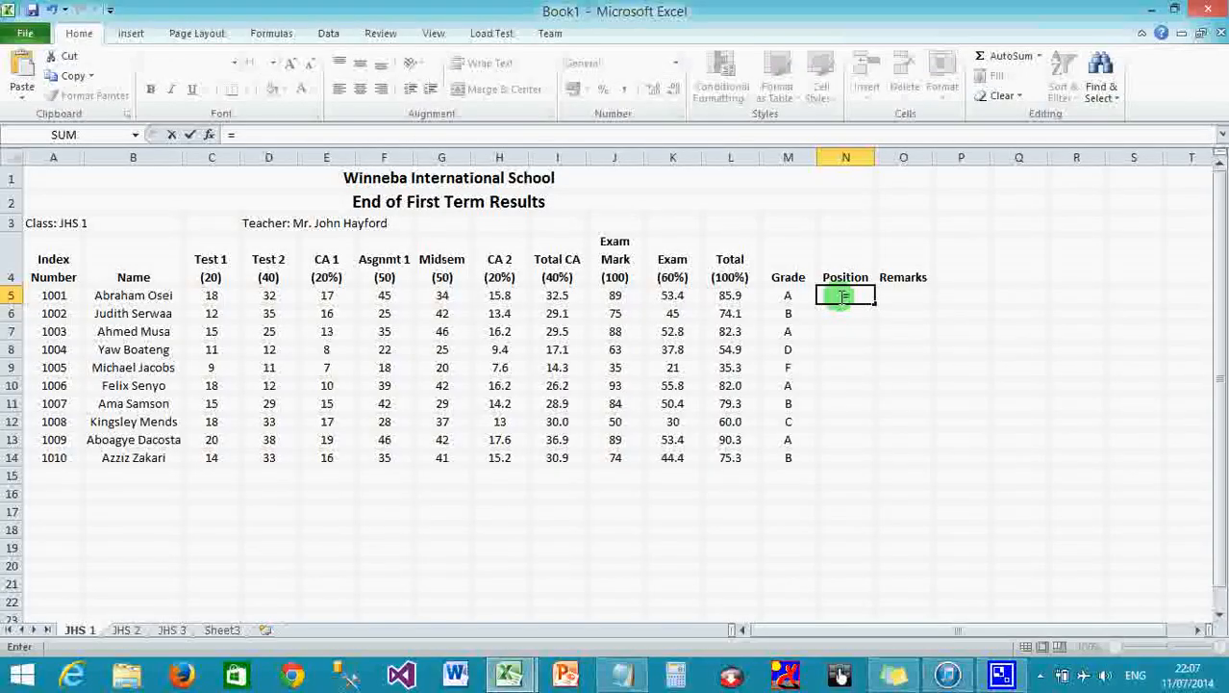
type("RANK")
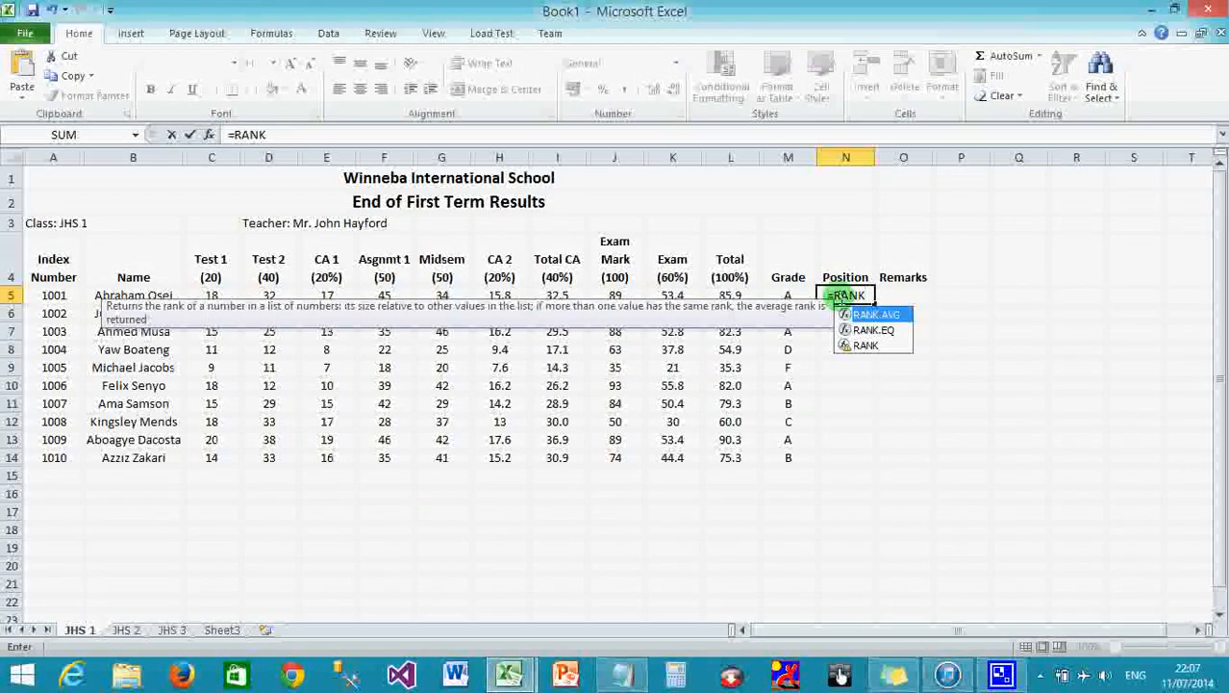
type("(")
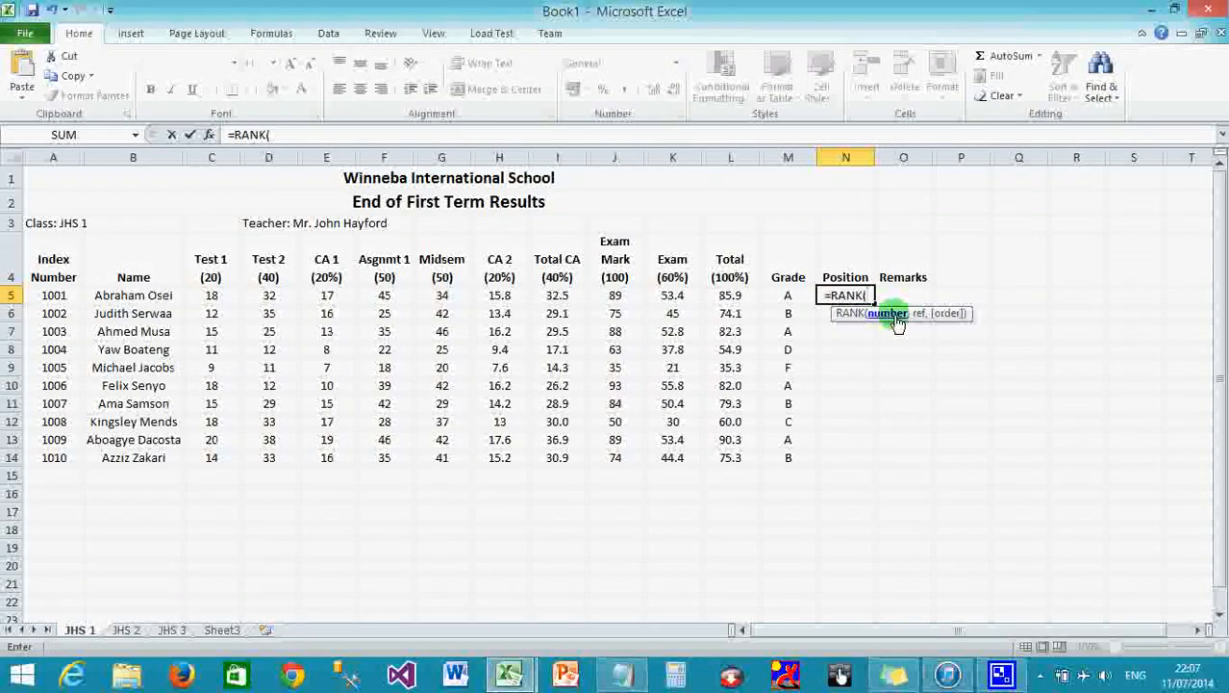
left_click(733, 297)
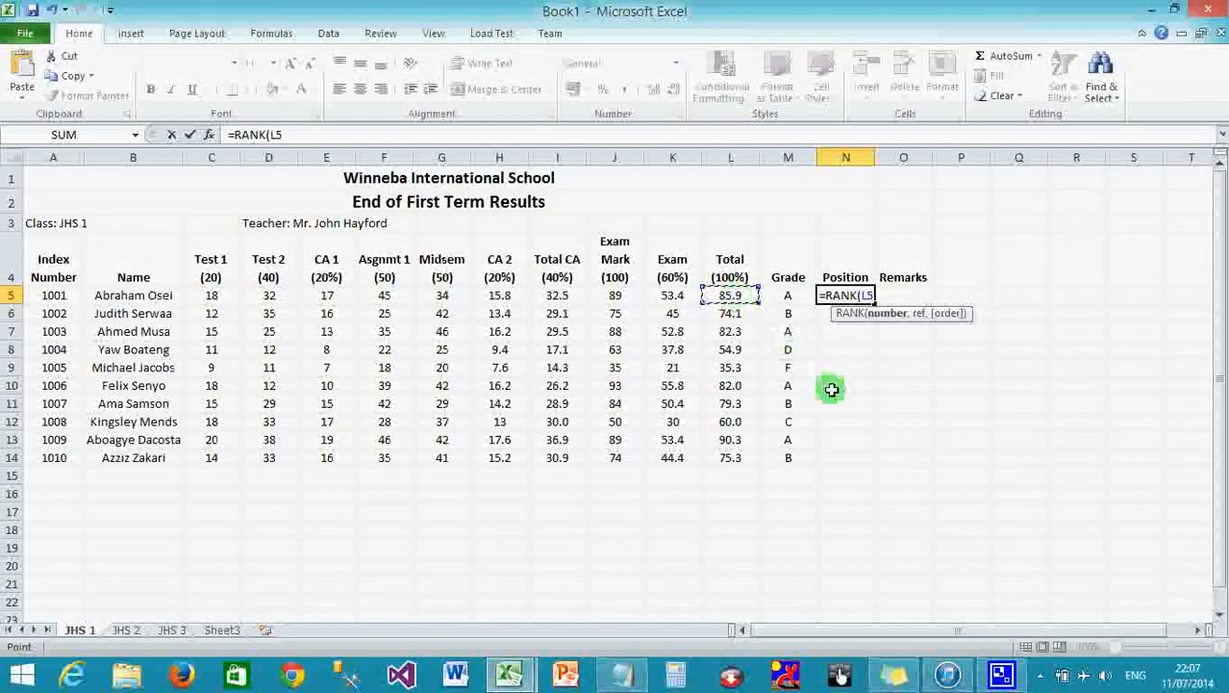
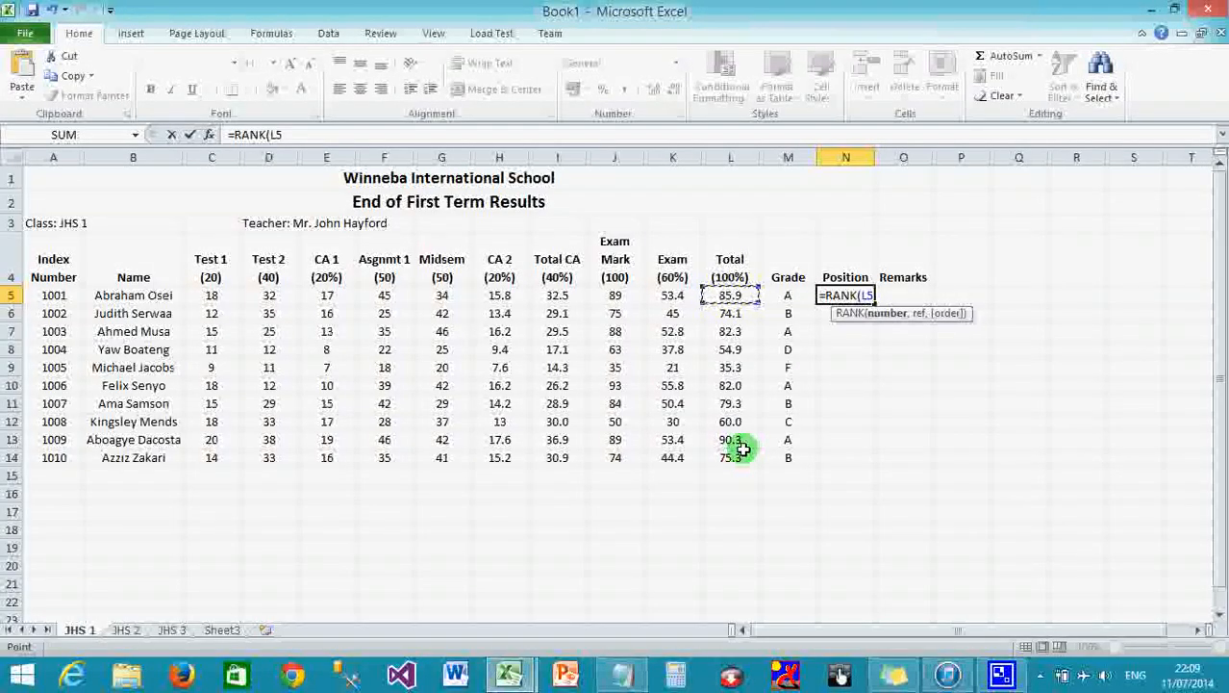
Complete N5's formula as =RANK(L5,$L$5:$L$14), ranking the first student at position 2.
type(",")
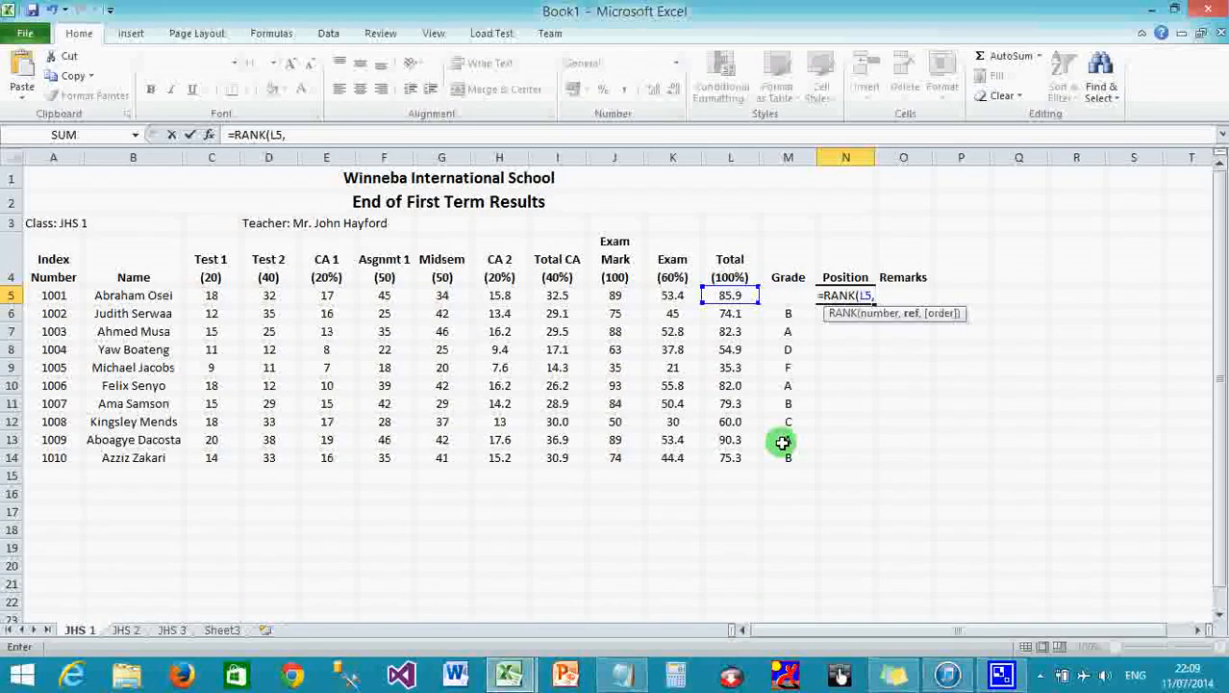
type("$")
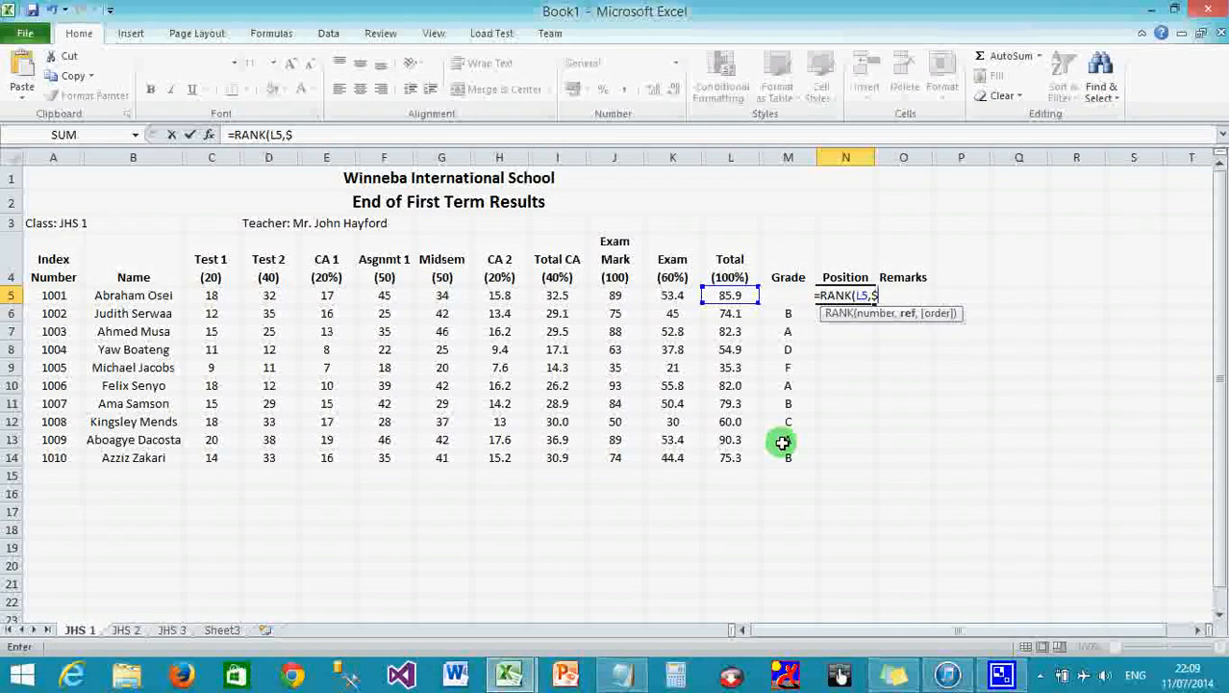
type("L")
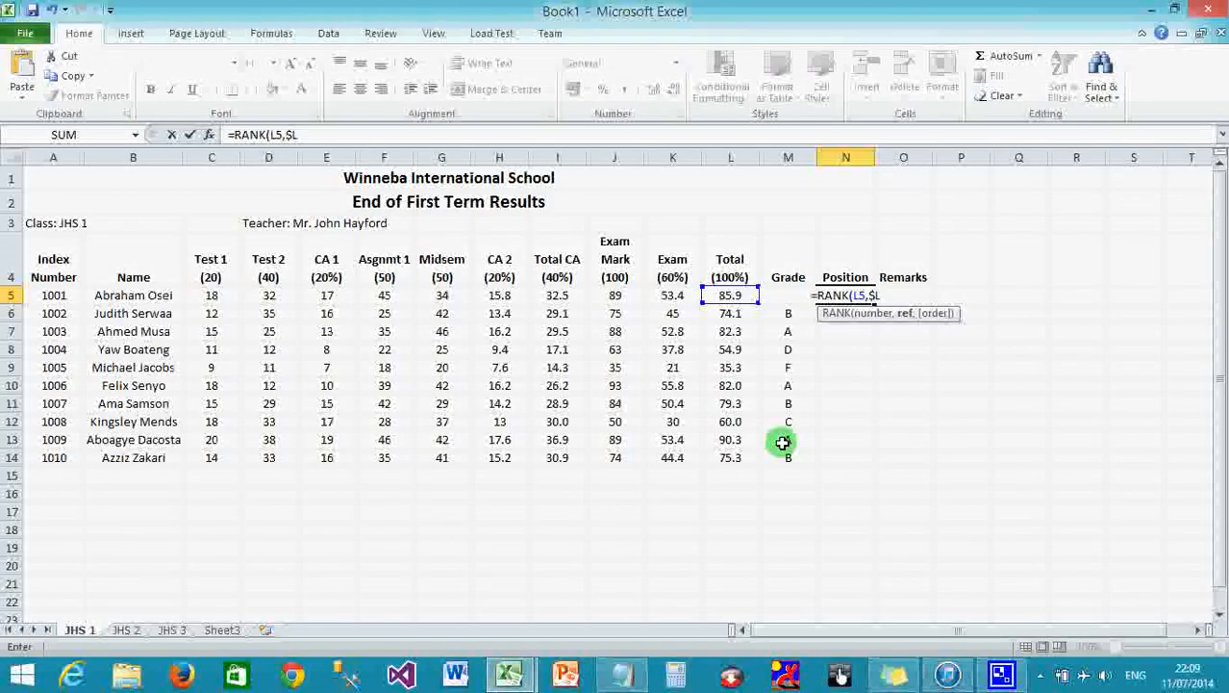
type("$5")
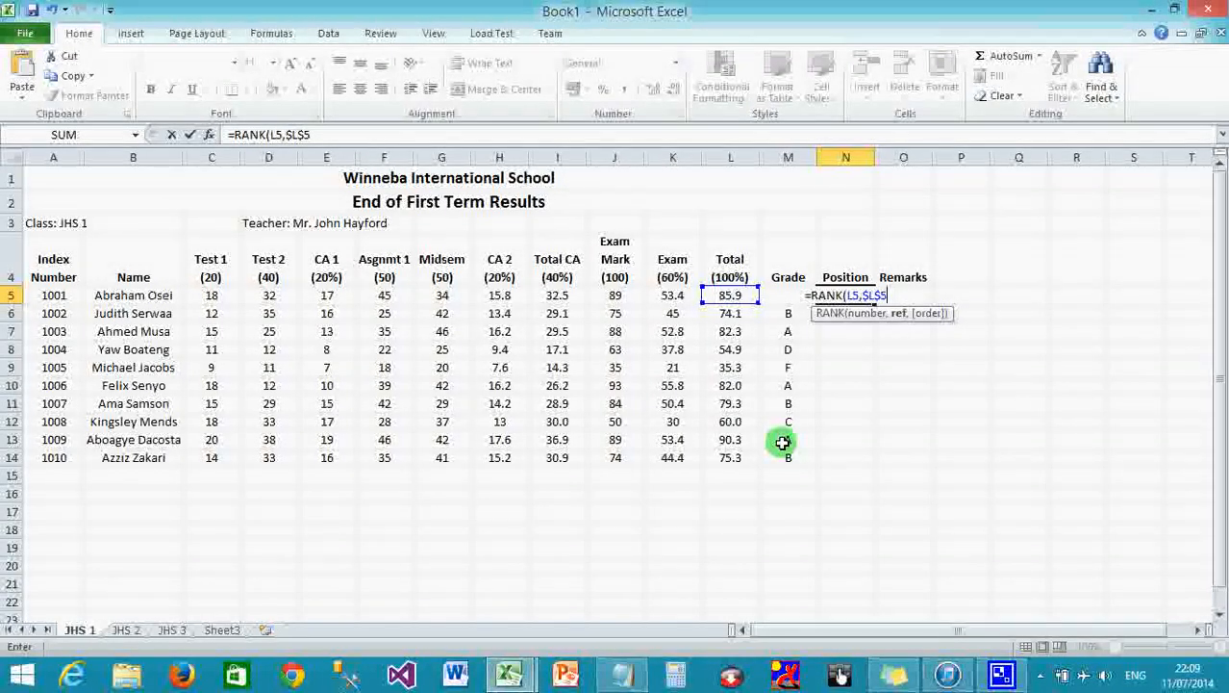
type(":")
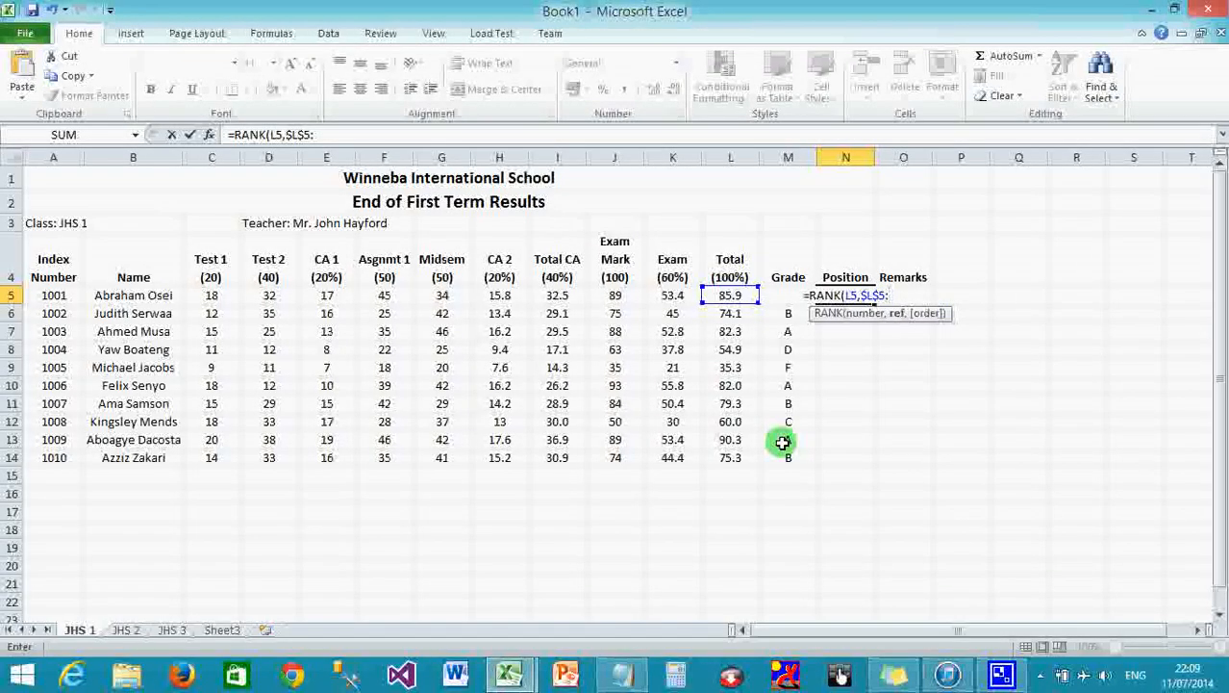
type("$L")
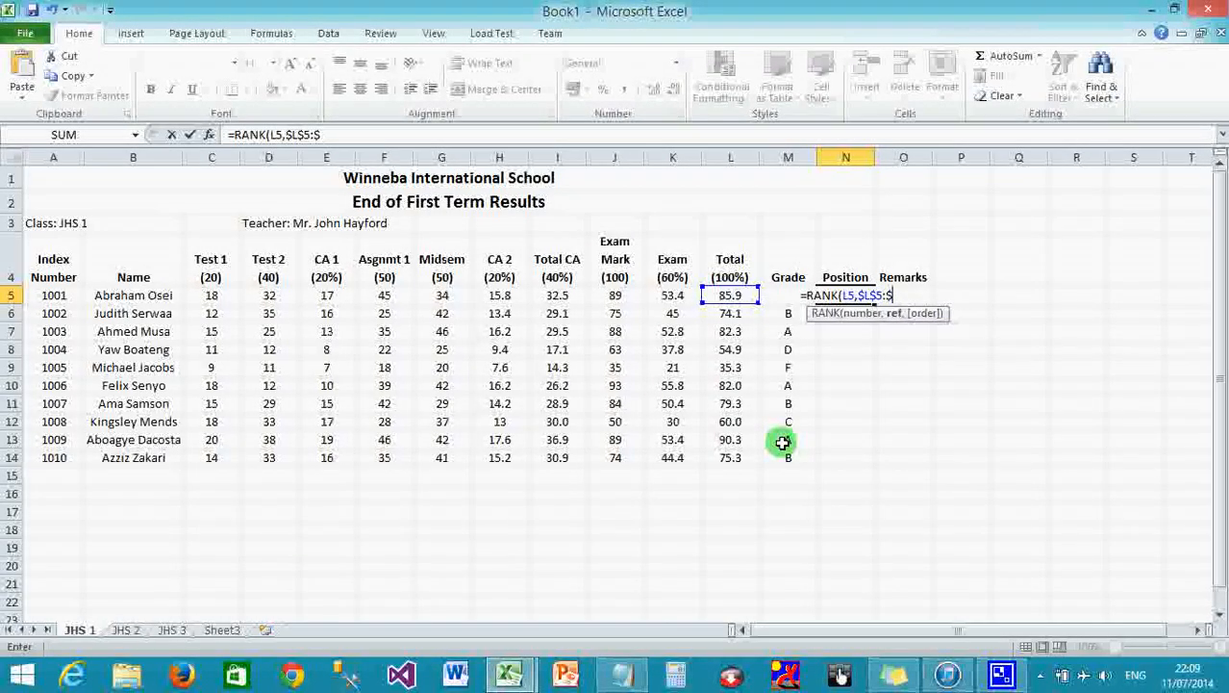
type("$14")
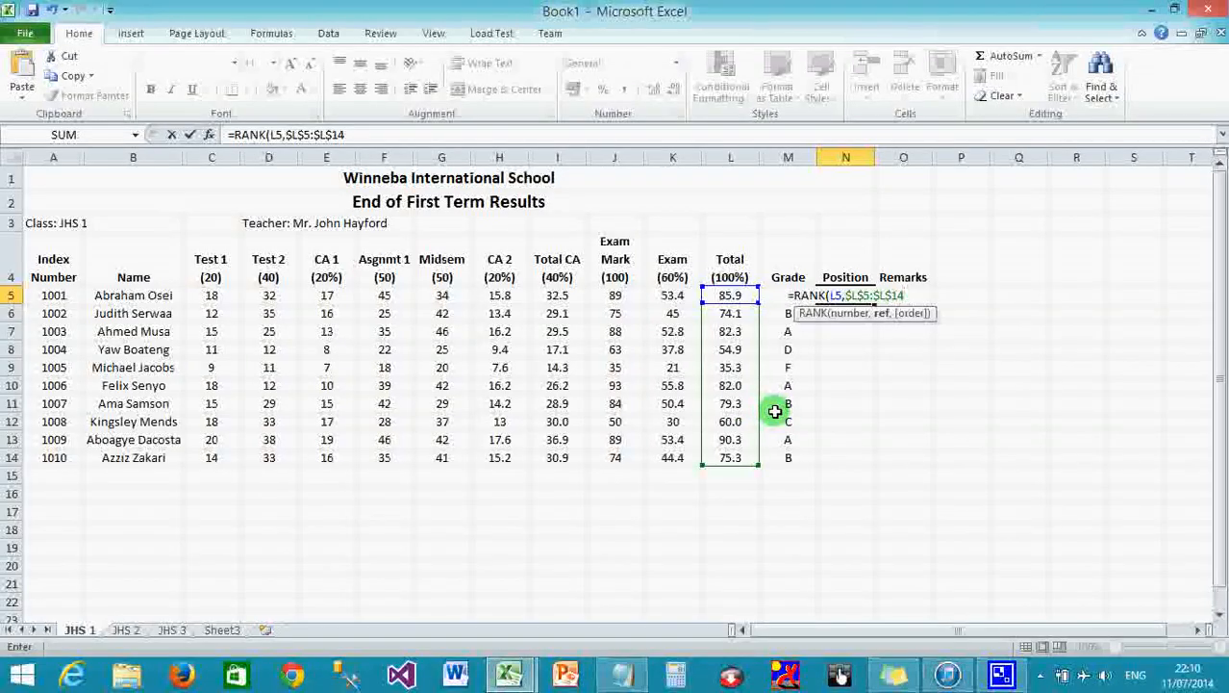
type(")")
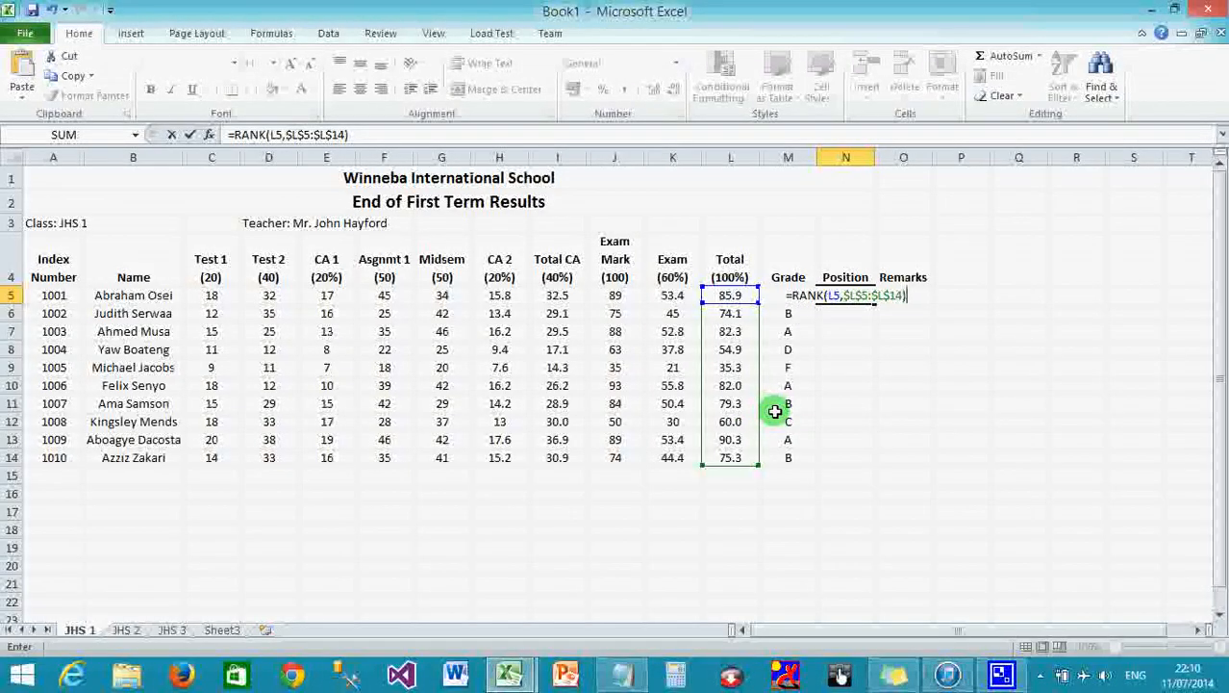
key("Return")
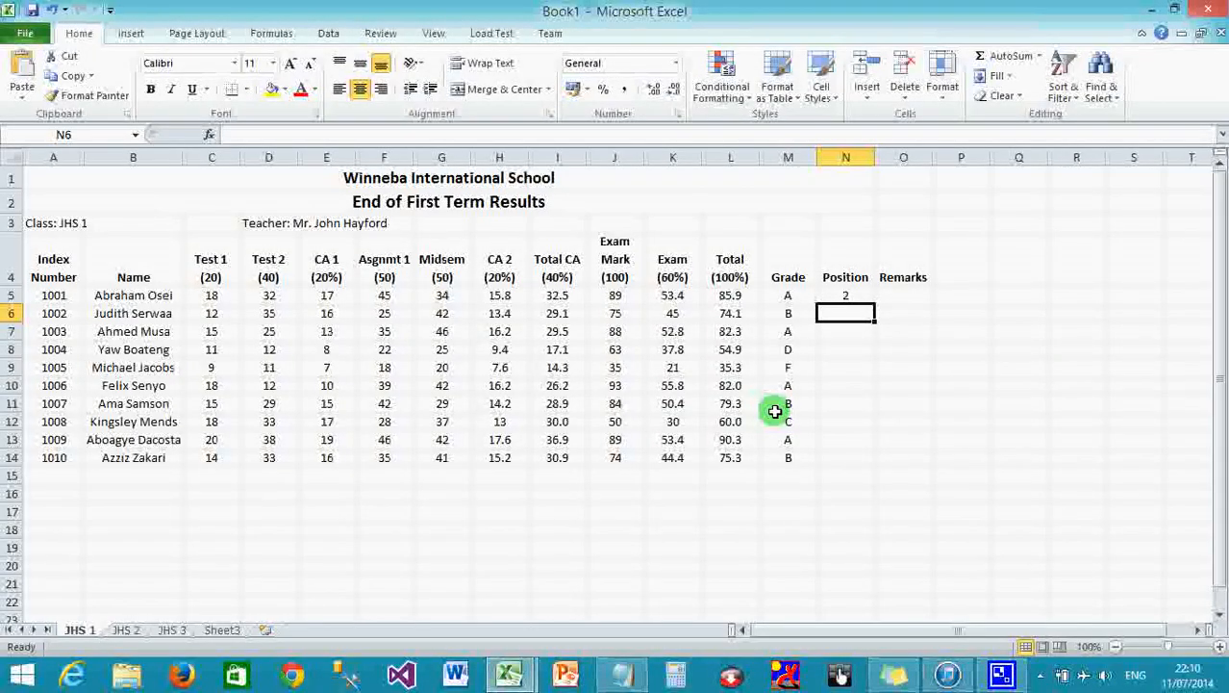
Fill the rank formula from N5 down to N14 and widen the Remarks column O.
left_click(847, 298)
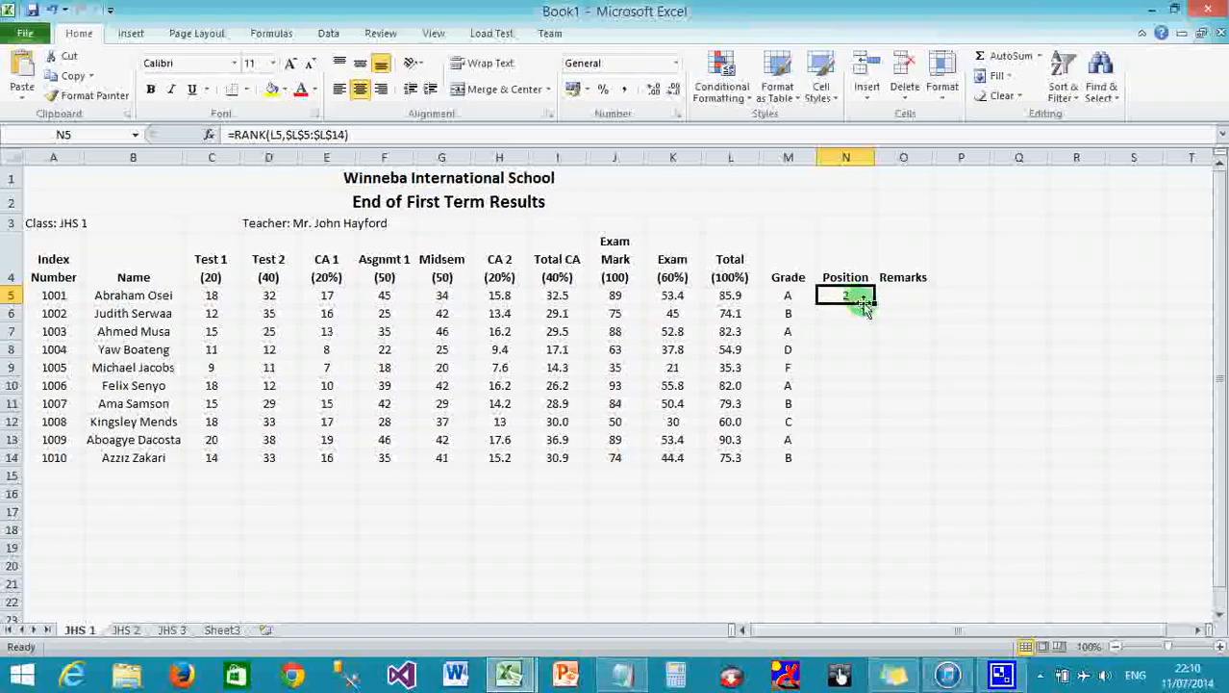
left_click_drag(872, 301, 871, 464)
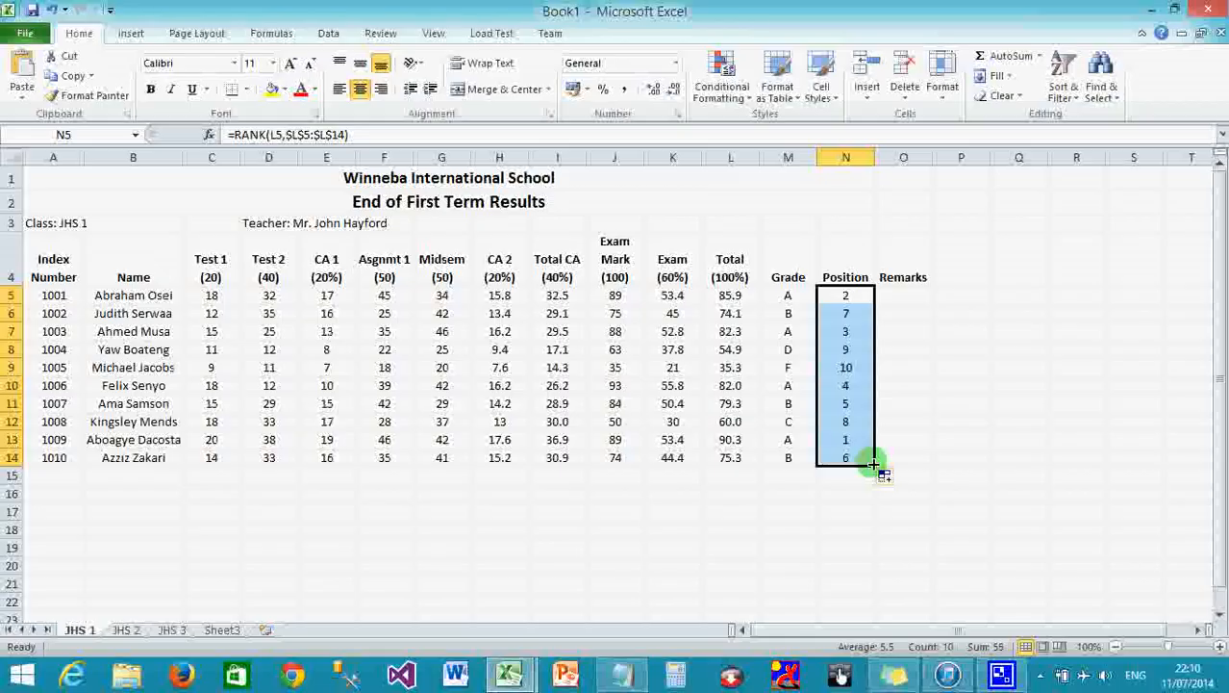
left_click_drag(935, 158, 950, 160)
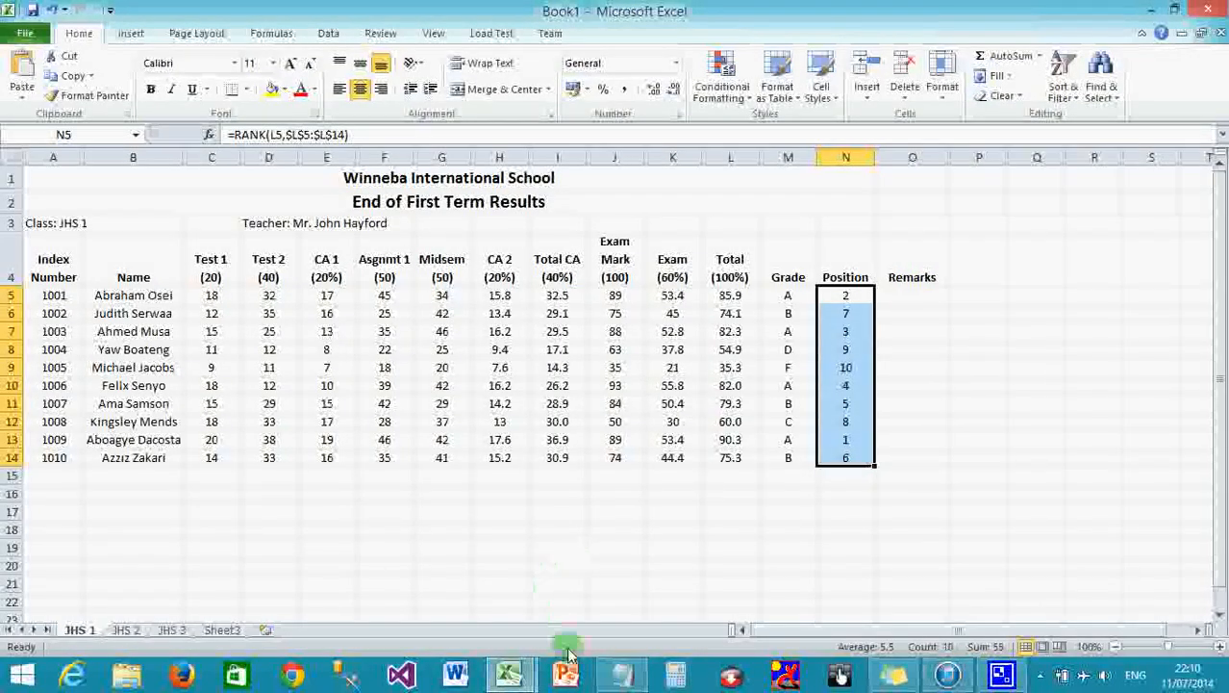
left_click(618, 674)
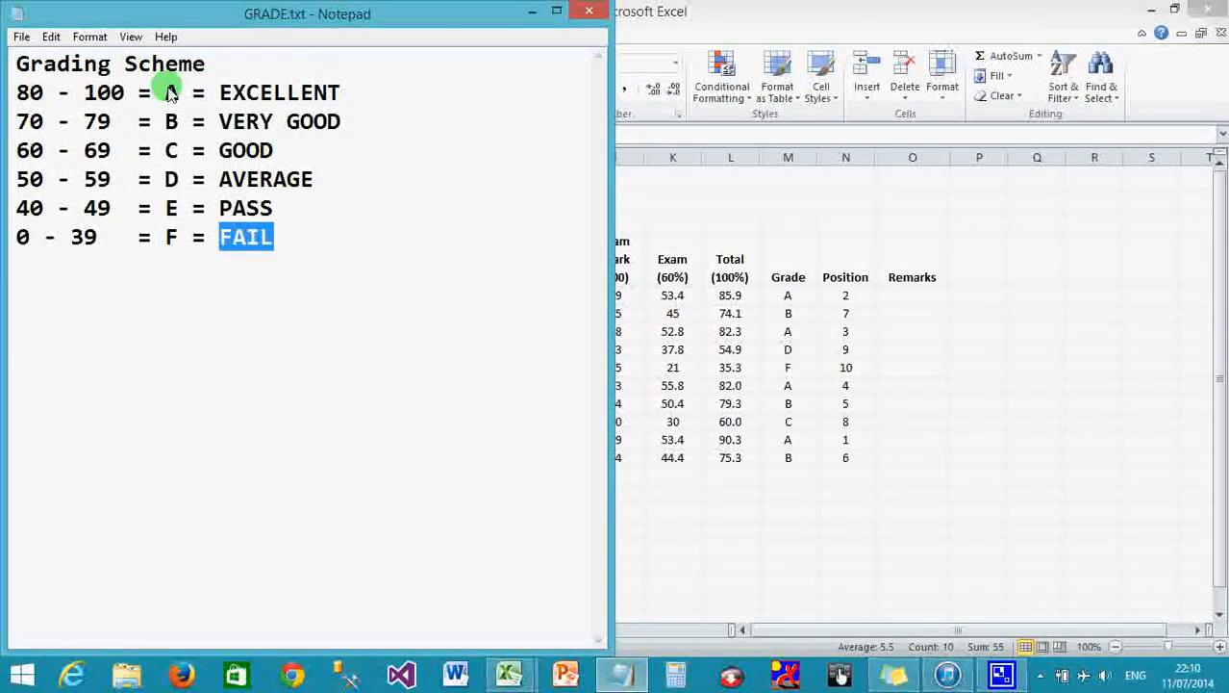
left_click_drag(164, 94, 344, 94)
left_click_drag(220, 122, 370, 130)
left_click_drag(215, 151, 274, 151)
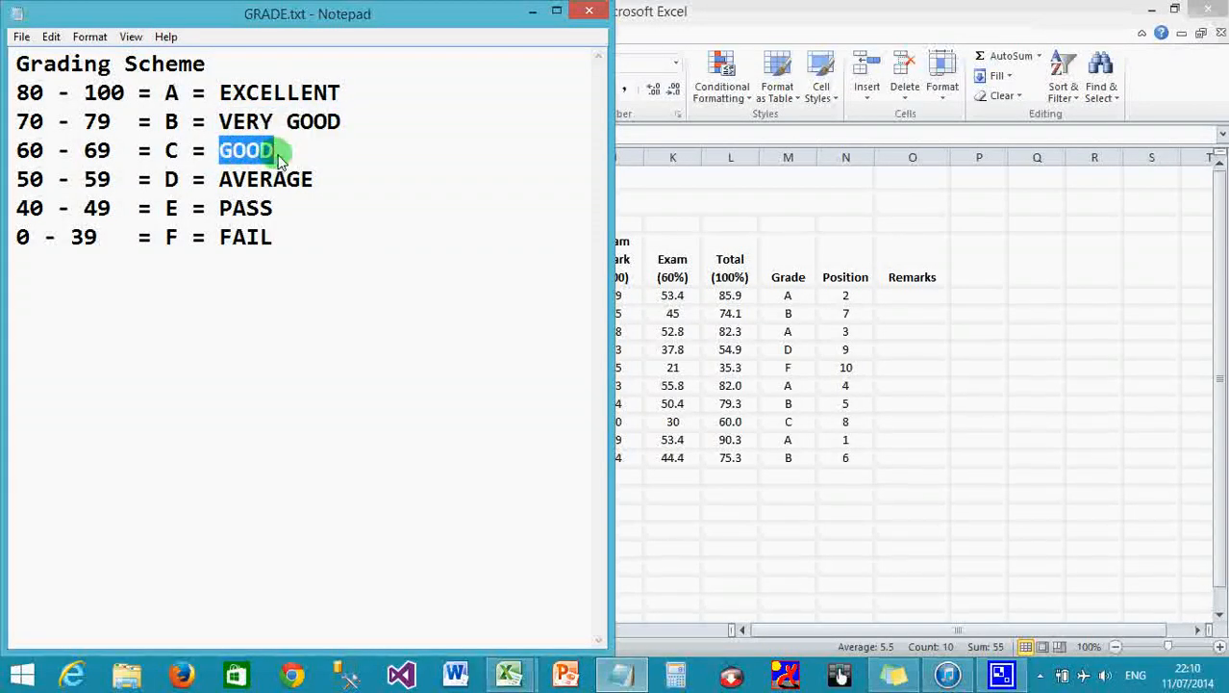
left_click_drag(217, 179, 315, 179)
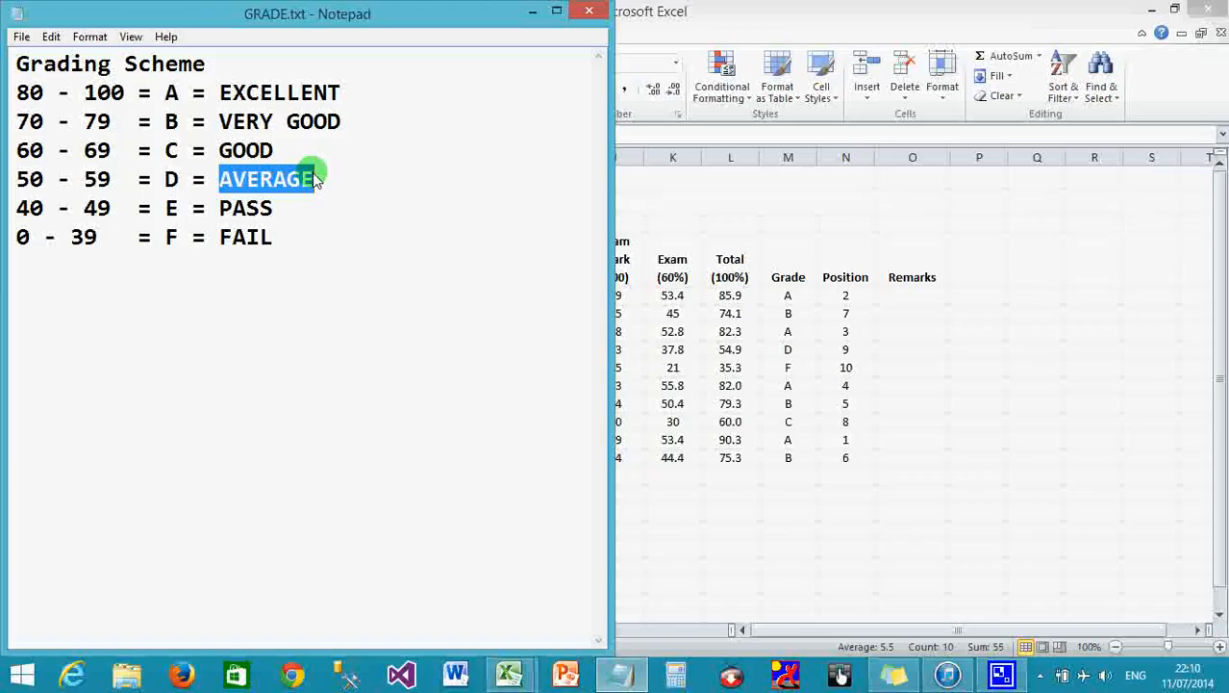
left_click_drag(219, 238, 292, 240)
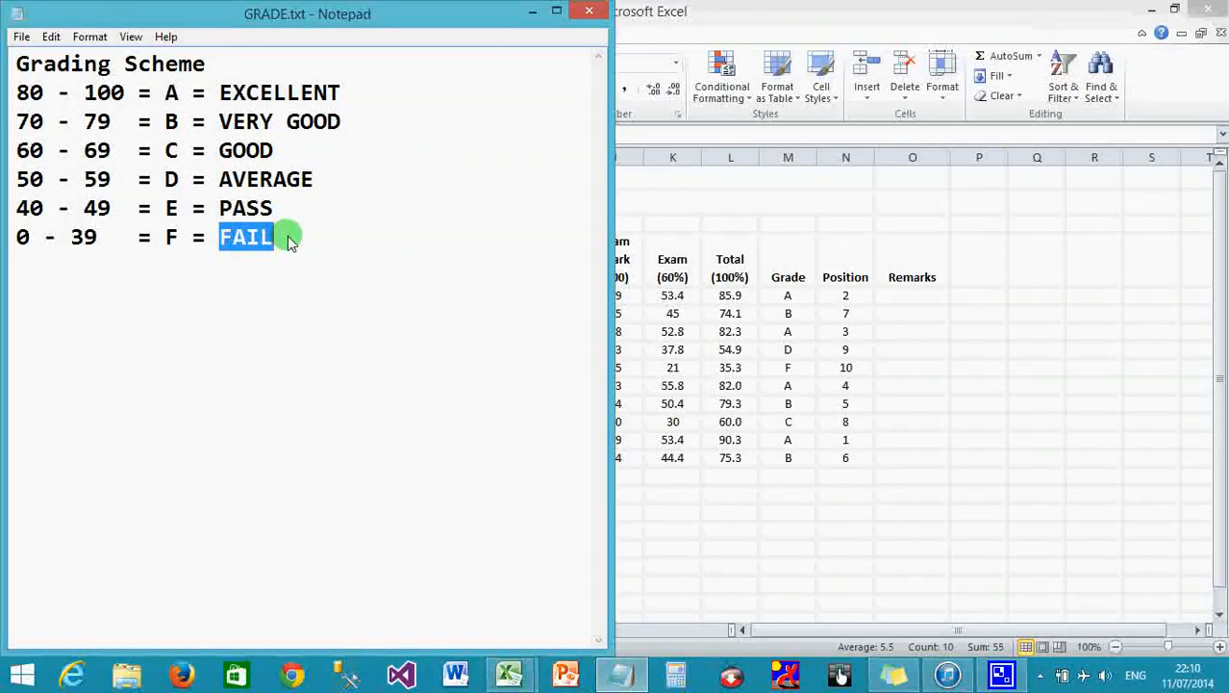
double_click(924, 295)
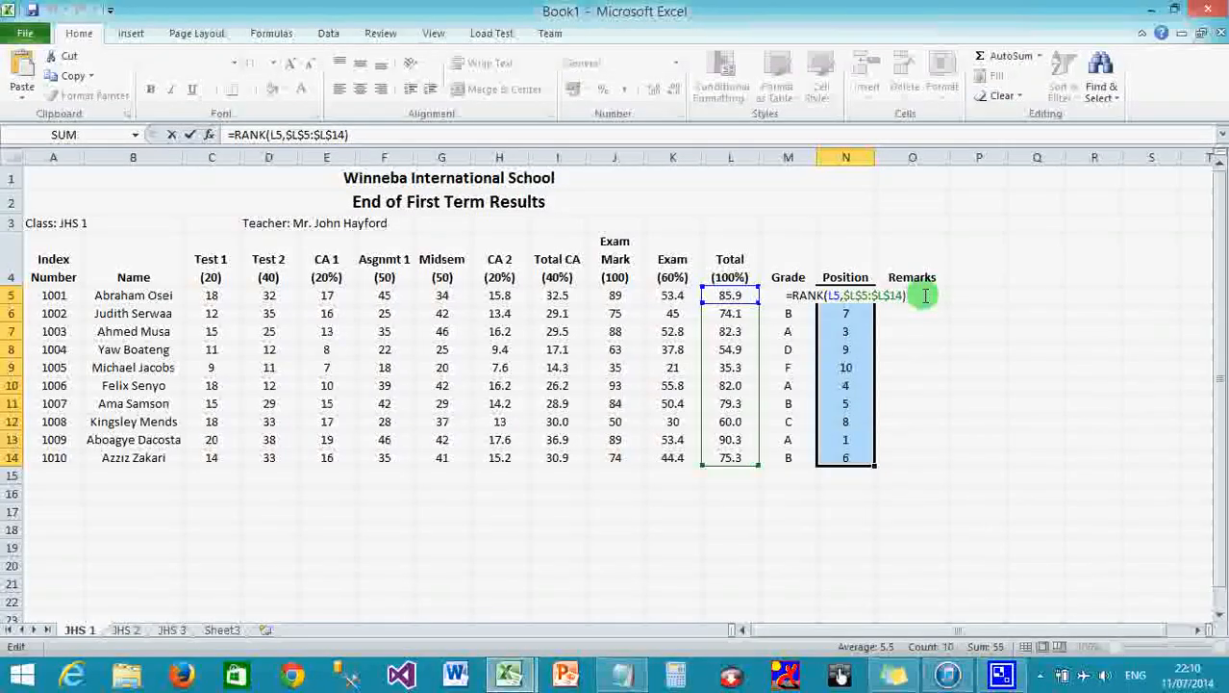
key("Escape")
left_click(923, 295)
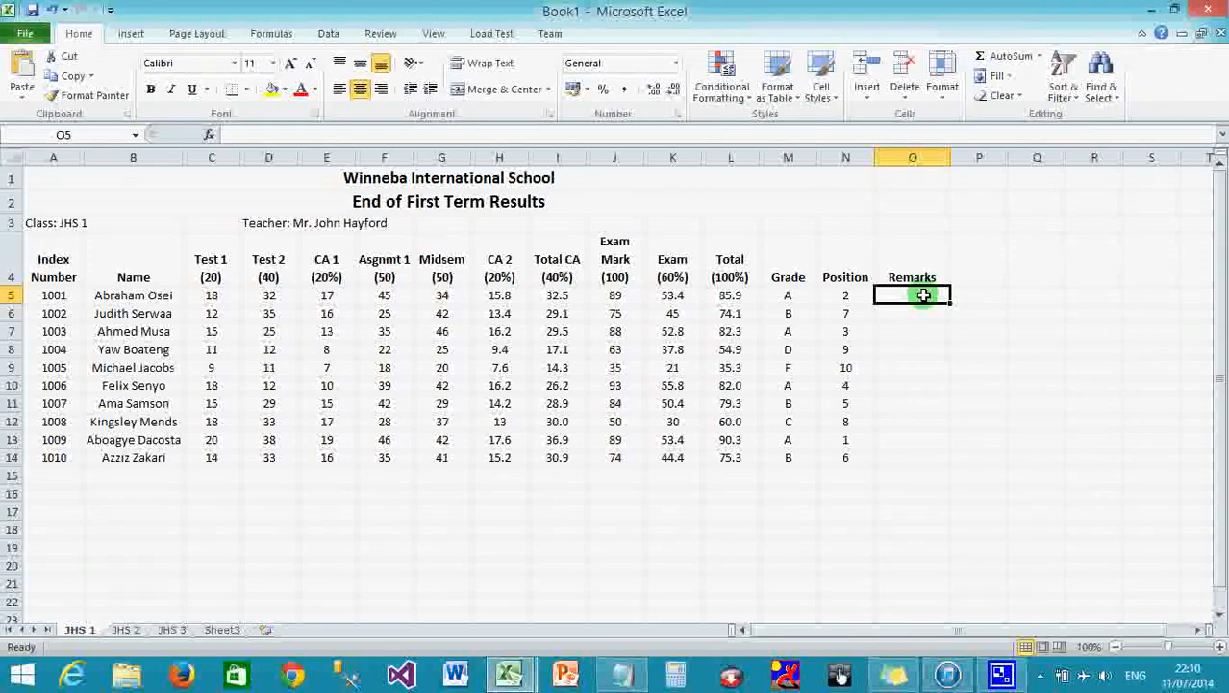
left_click(795, 296)
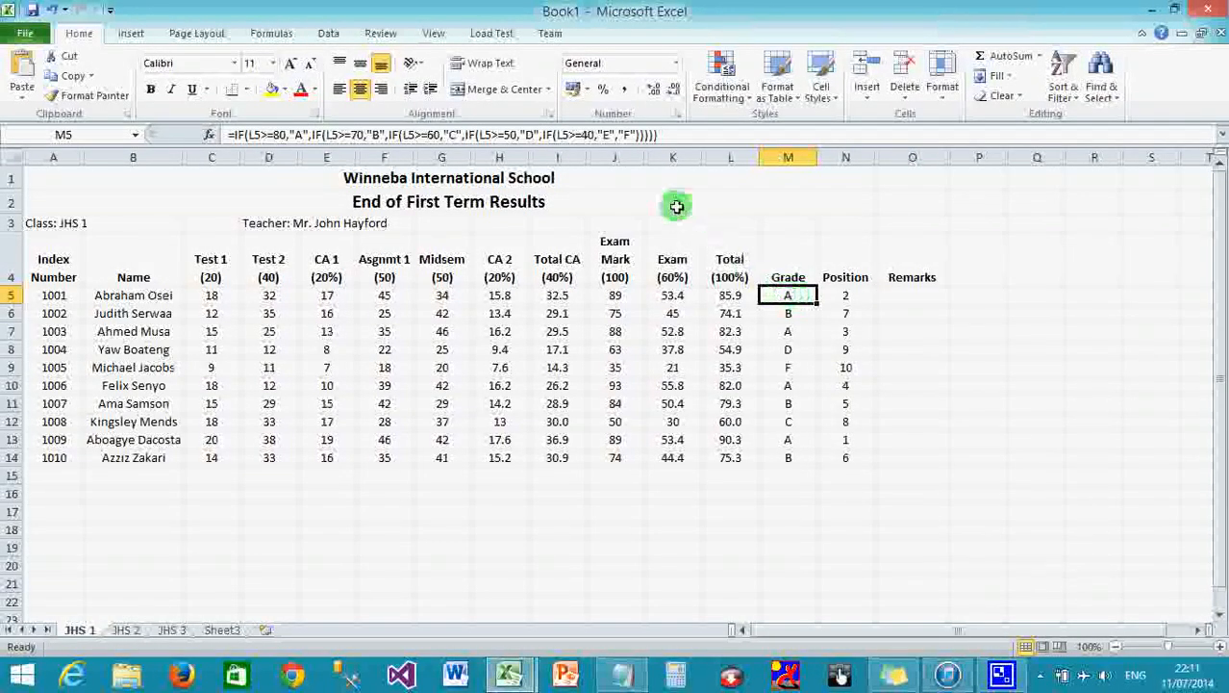
left_click(663, 135)
left_click_drag(649, 135, 208, 135)
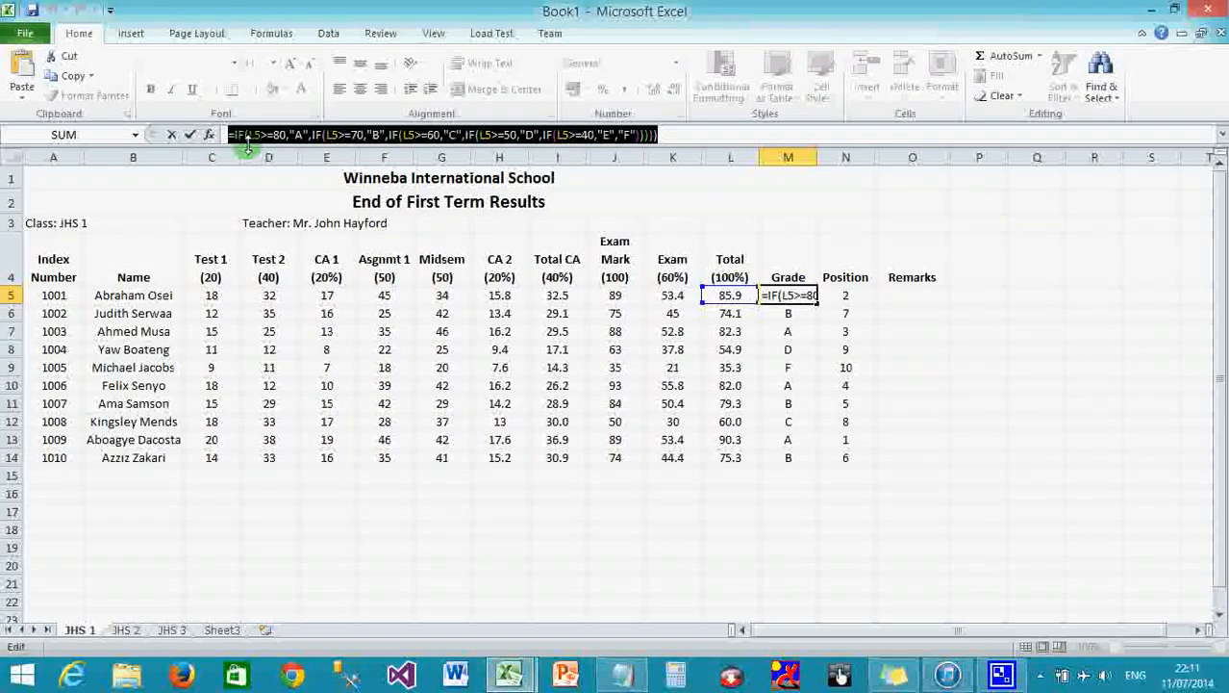
left_click(75, 77)
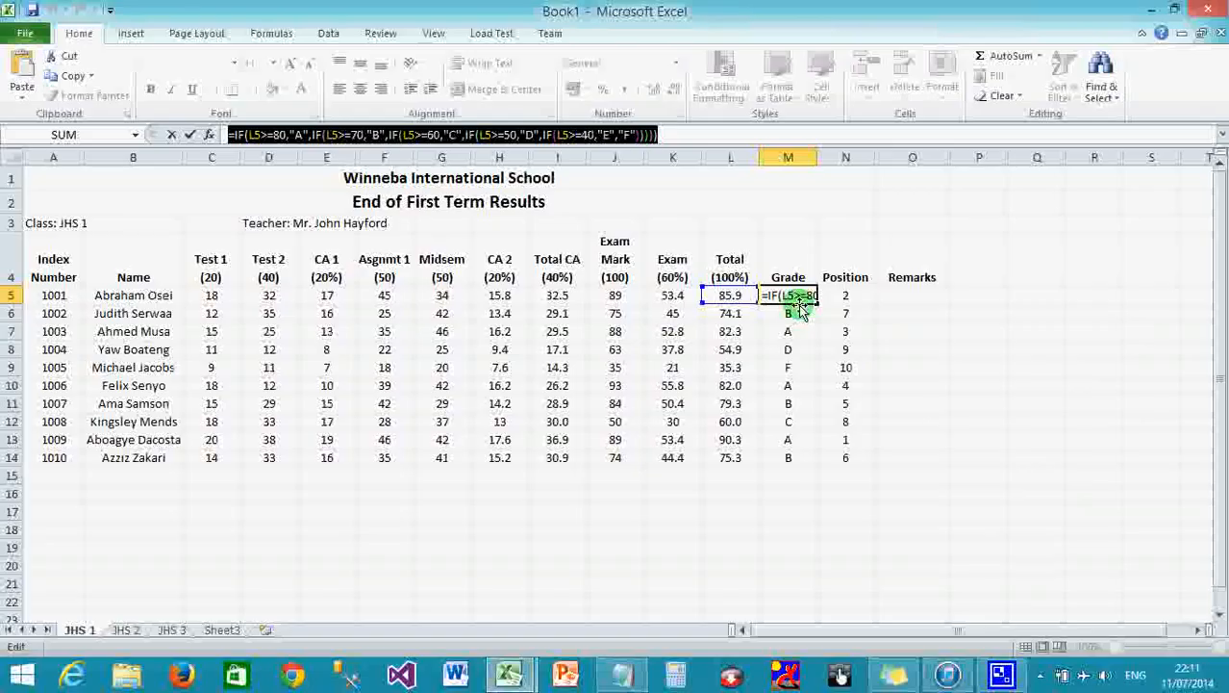
key("ctrl+Return")
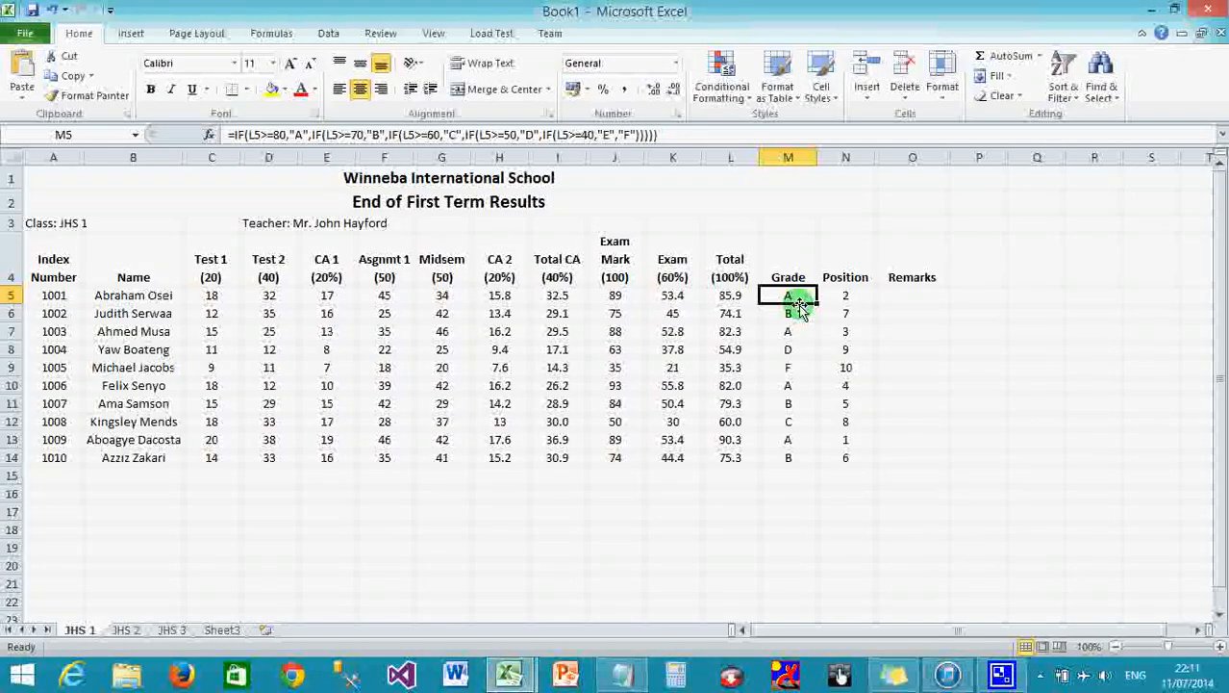
Paste the grade formula into O5 and change its first result from A to Excellent.
left_click(897, 297)
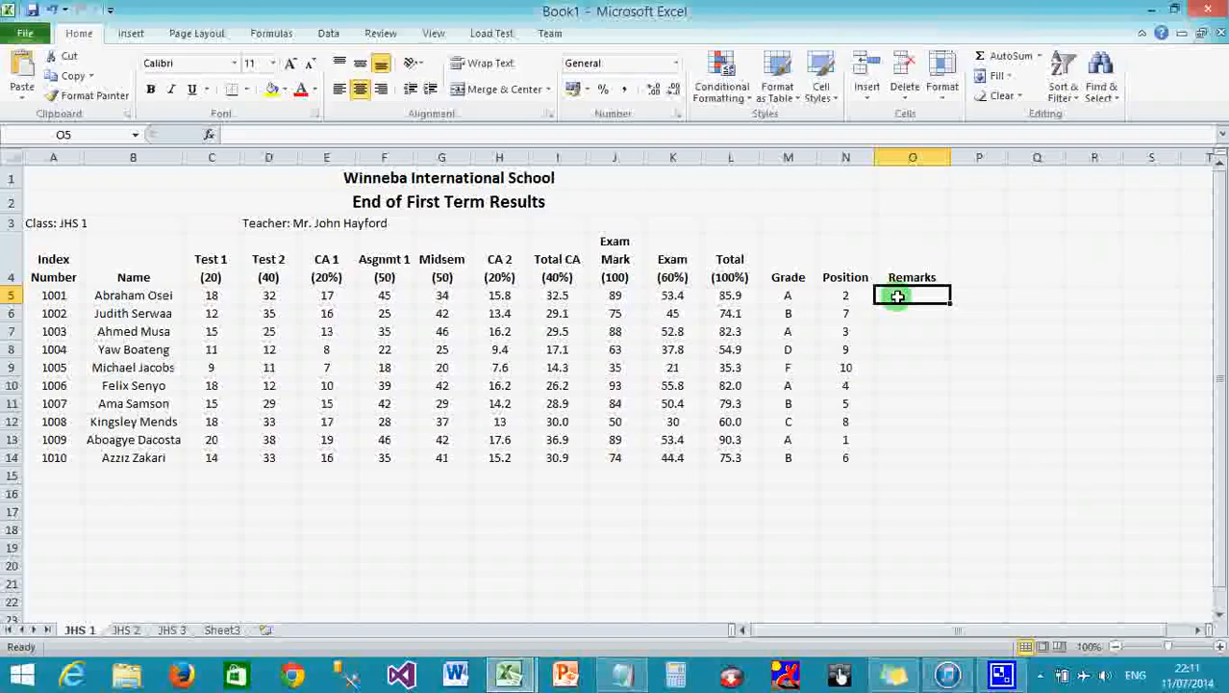
left_click(552, 134)
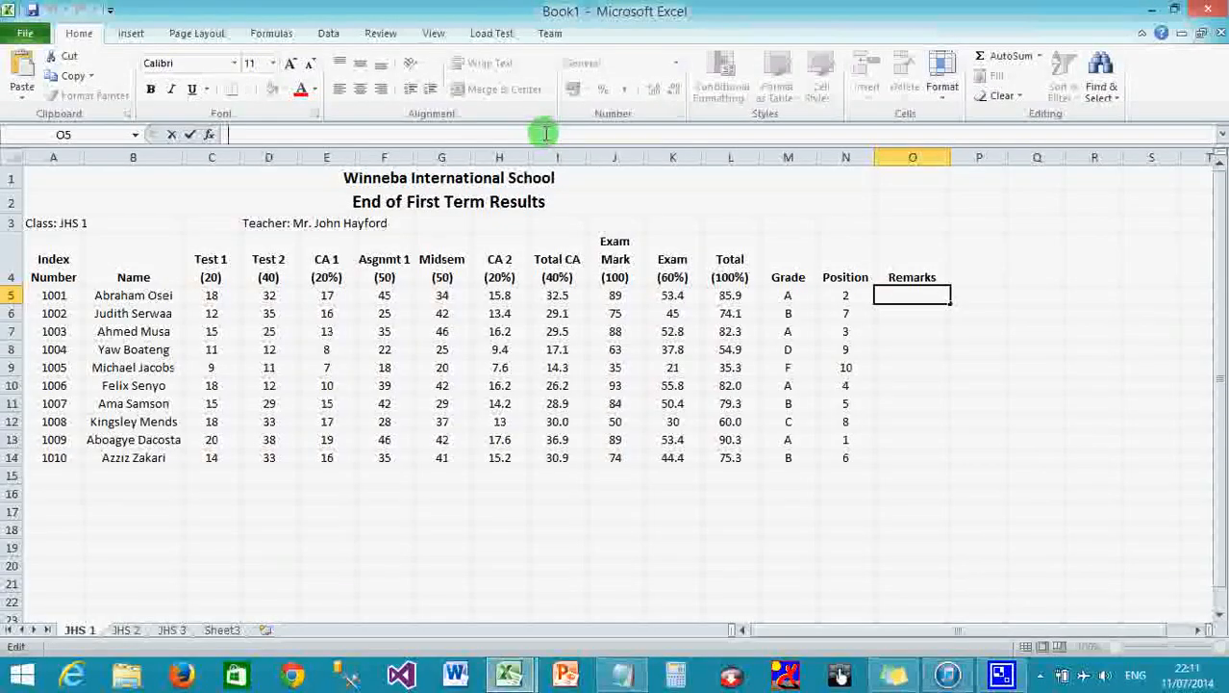
left_click(23, 70)
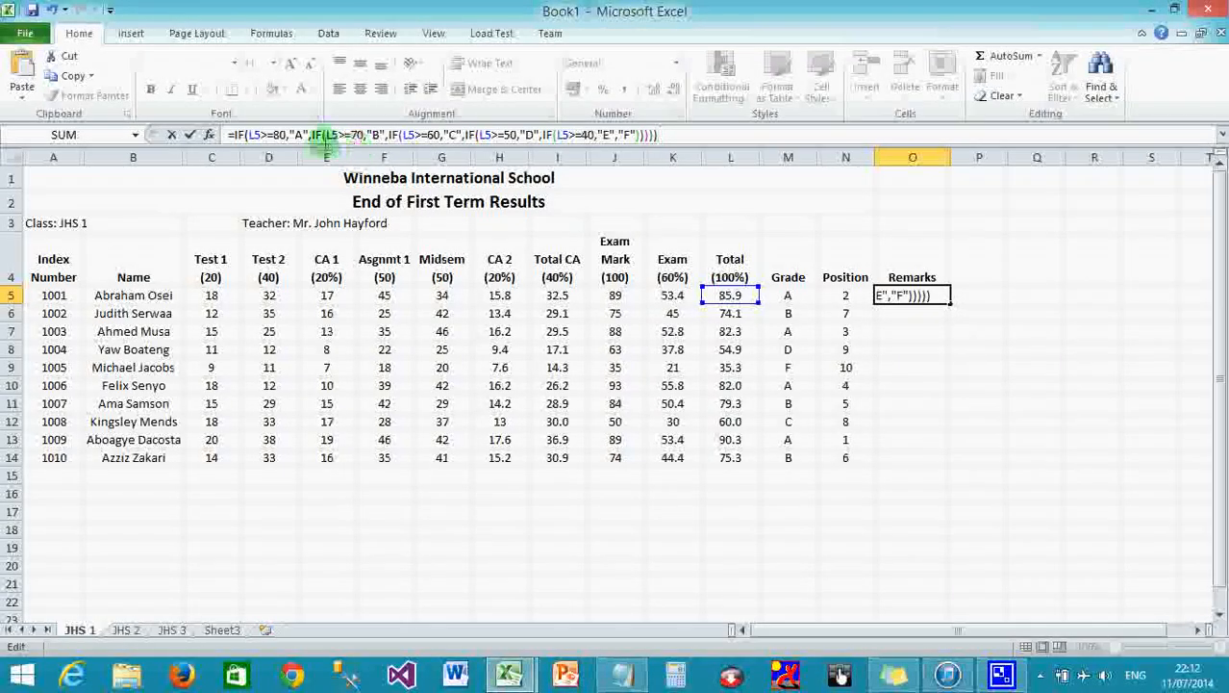
left_click(298, 134)
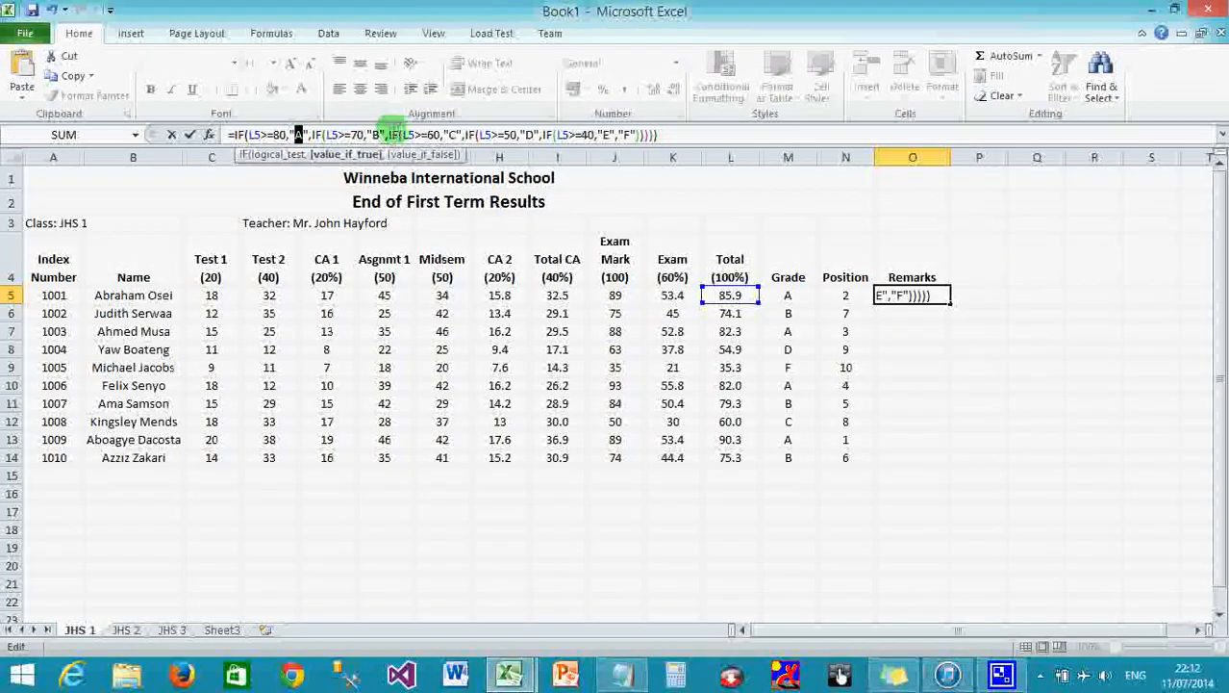
left_click(375, 134)
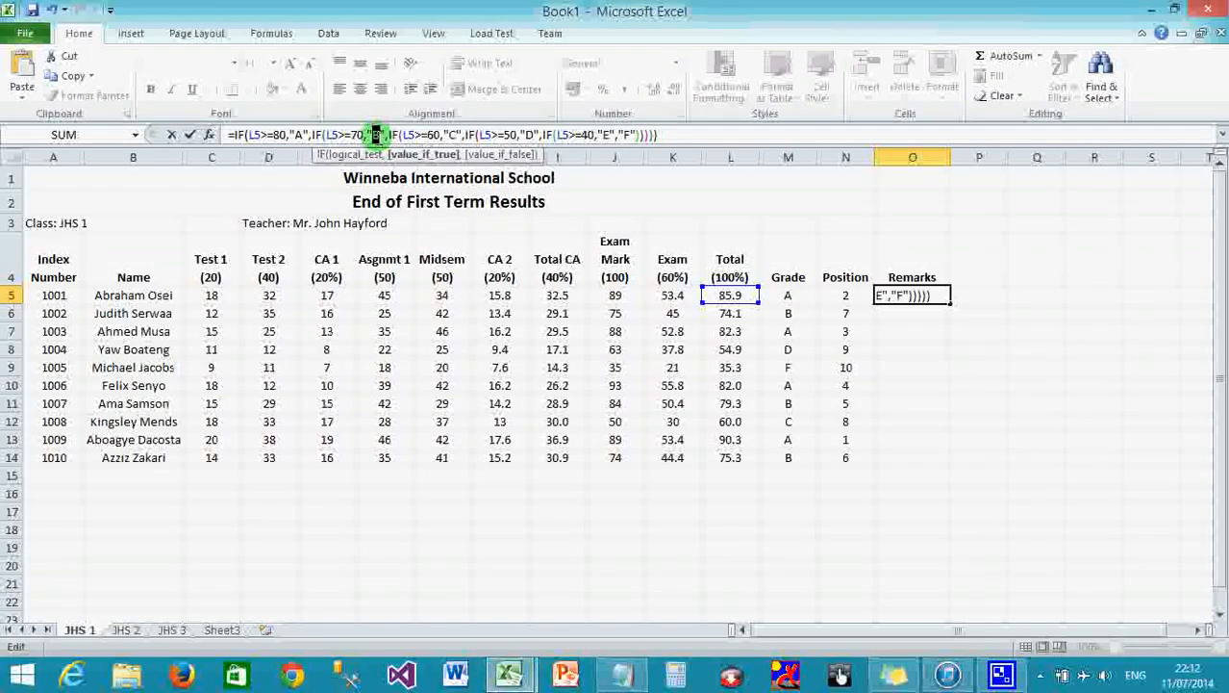
left_click(297, 134)
type("Excellent")
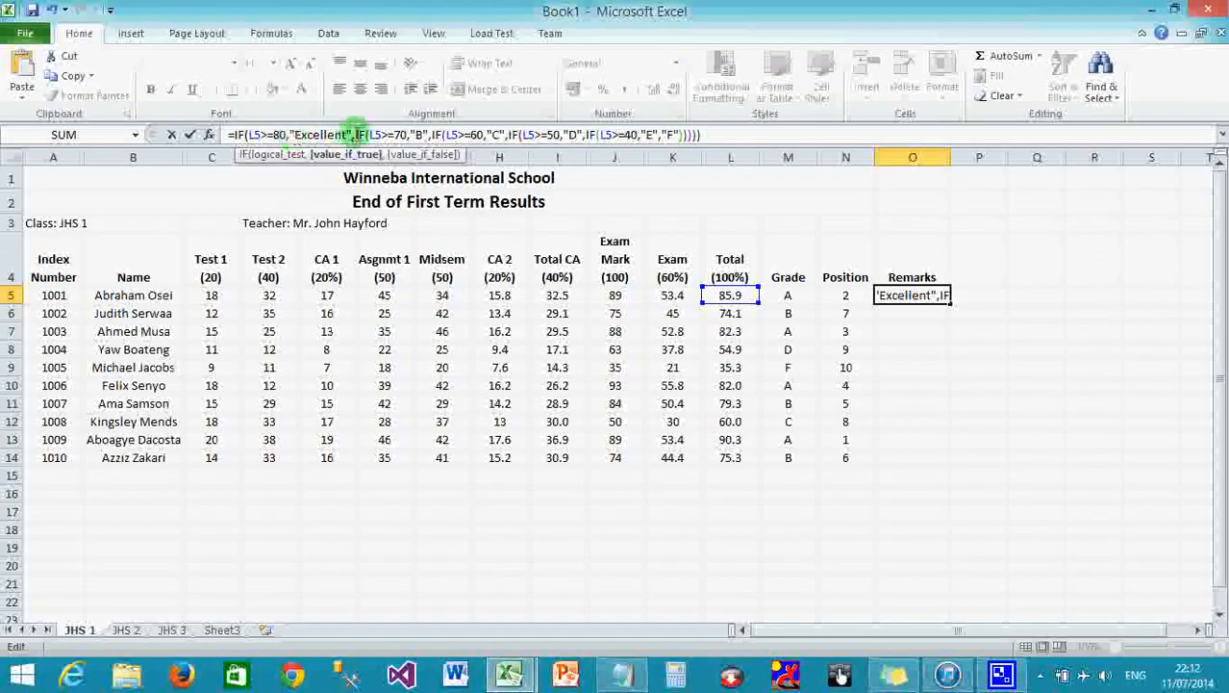
Replace the remaining results with Very Good, Good, Average, Pass and Fail, and commit the formula.
double_click(416, 134)
type("Very Good")
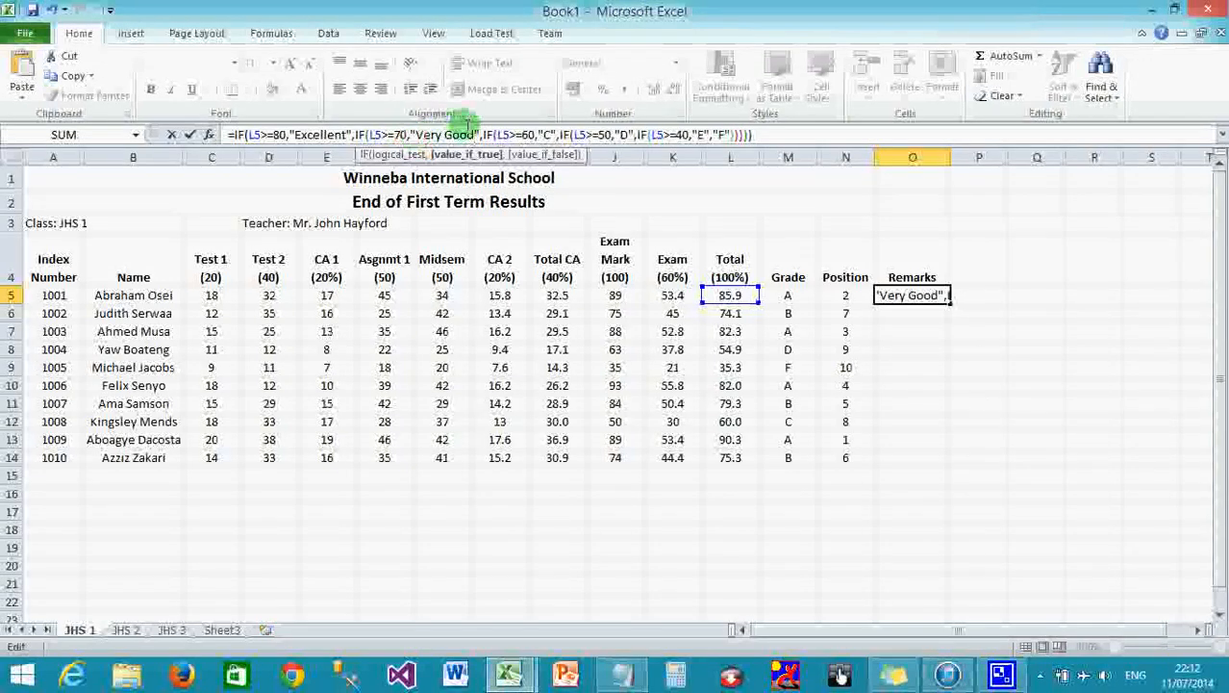
double_click(546, 134)
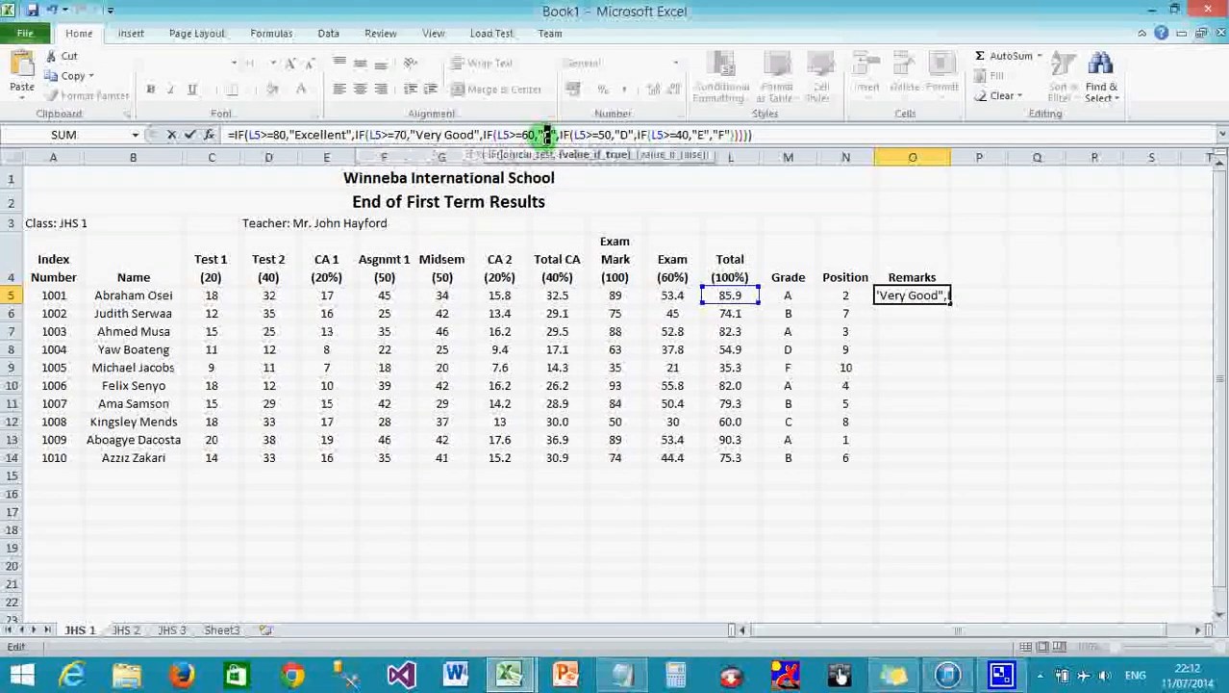
type("Good")
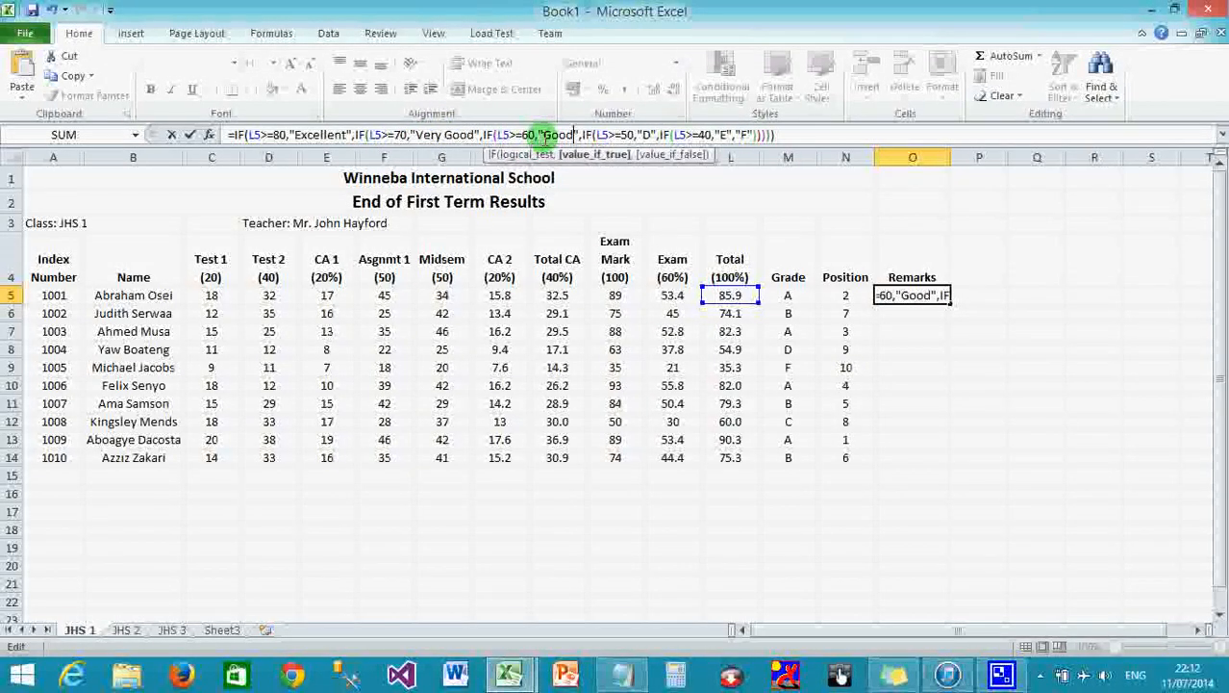
double_click(646, 134)
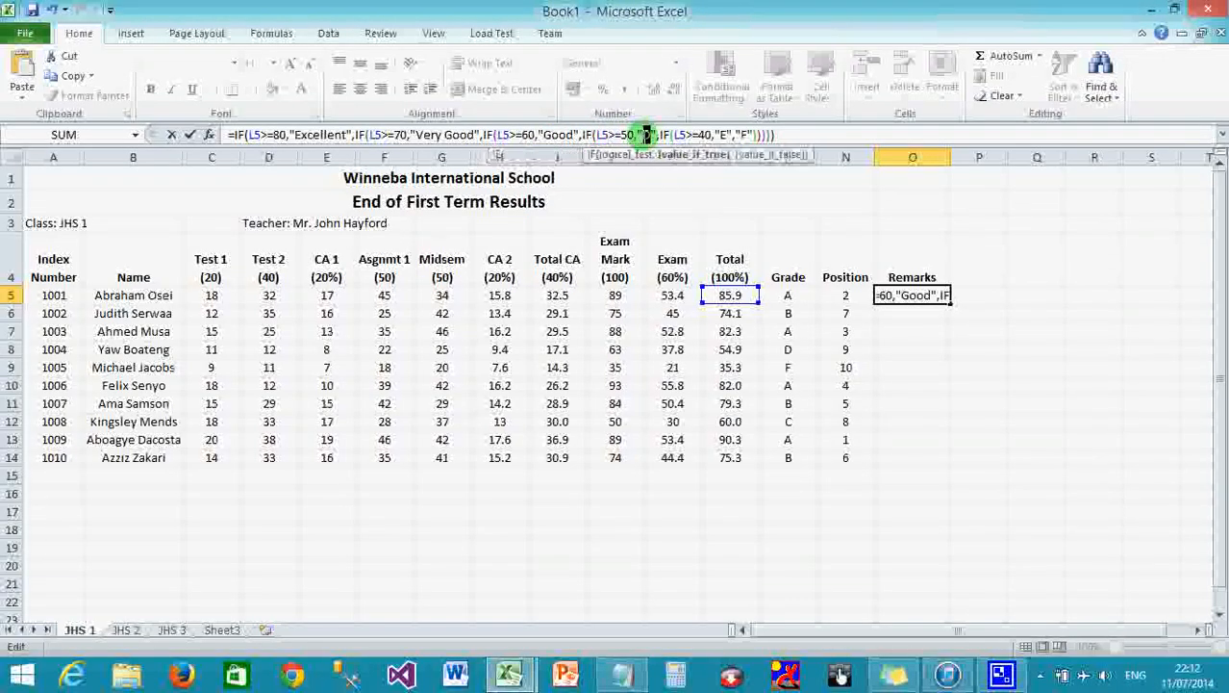
type("Averag")
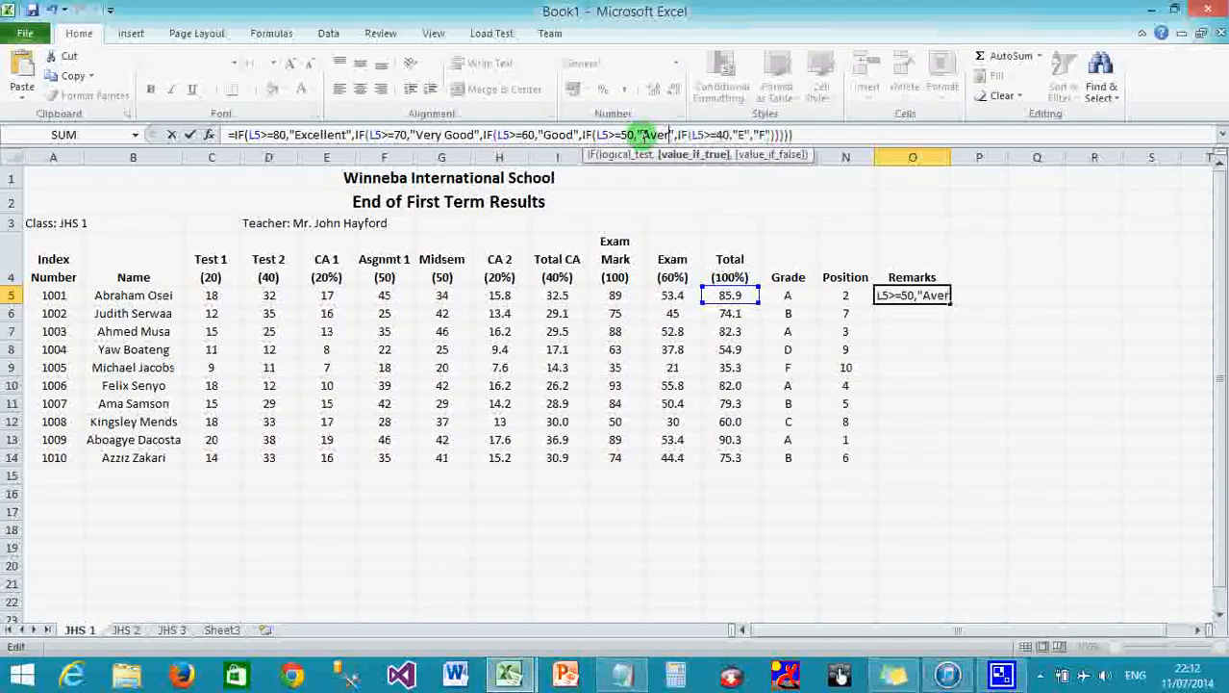
type("e")
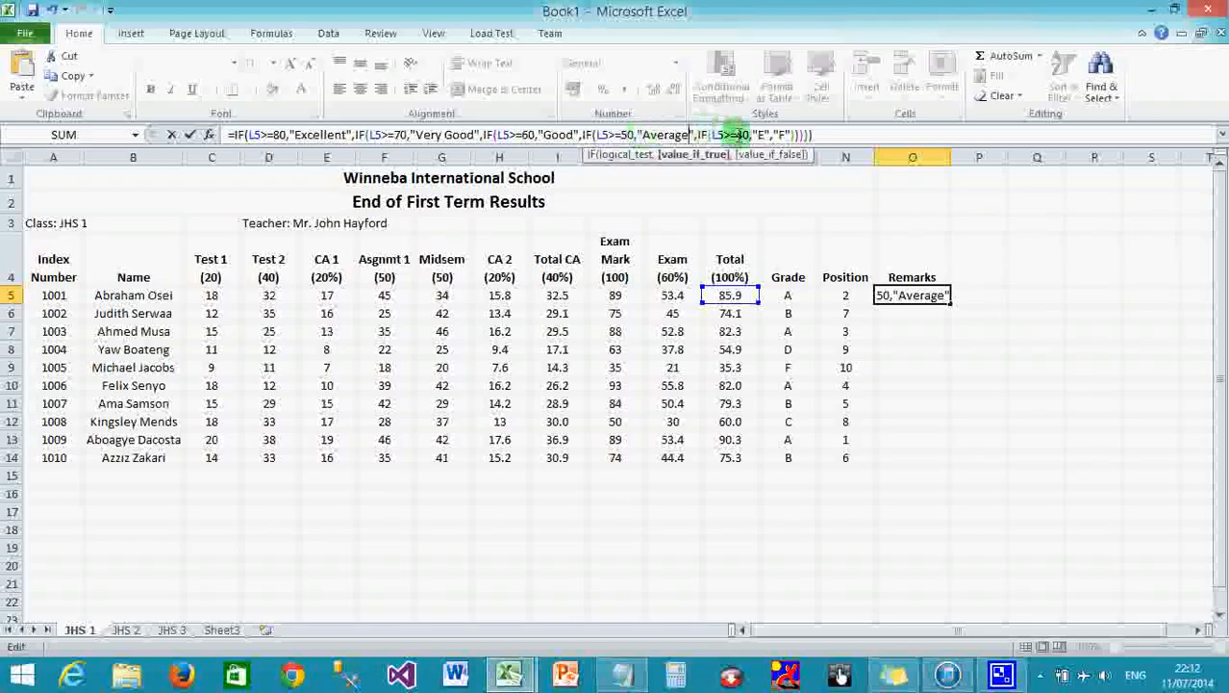
double_click(759, 135)
type("Pass")
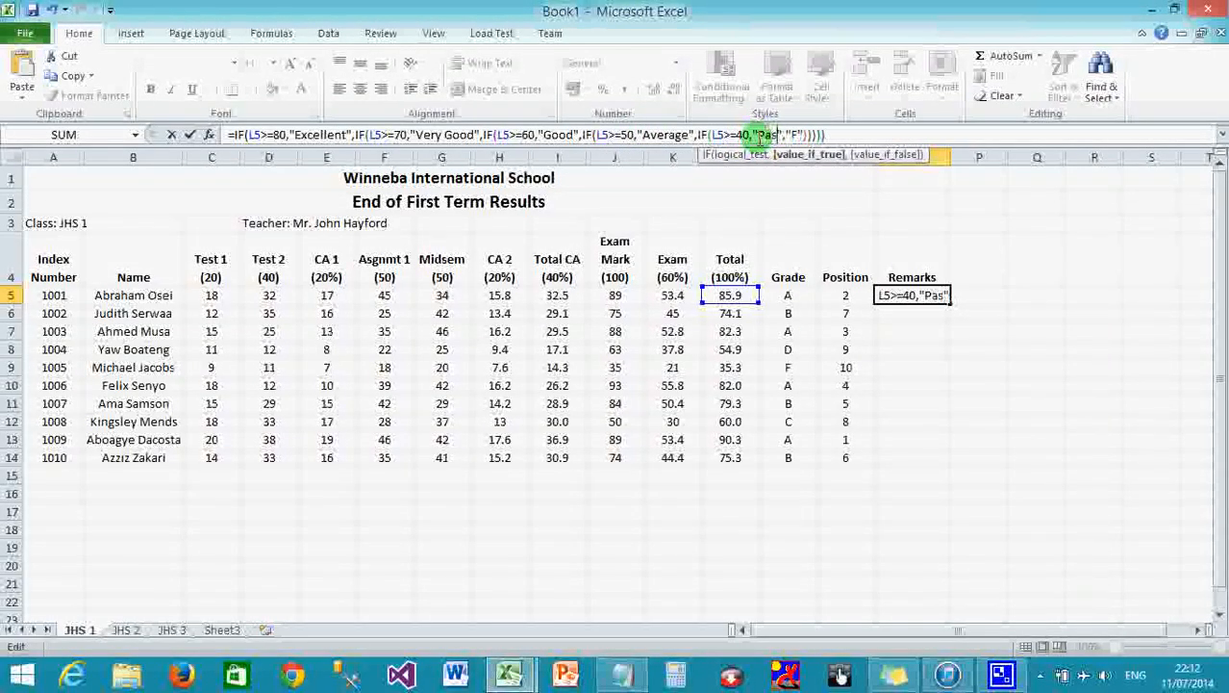
left_click(803, 134)
type("ail")
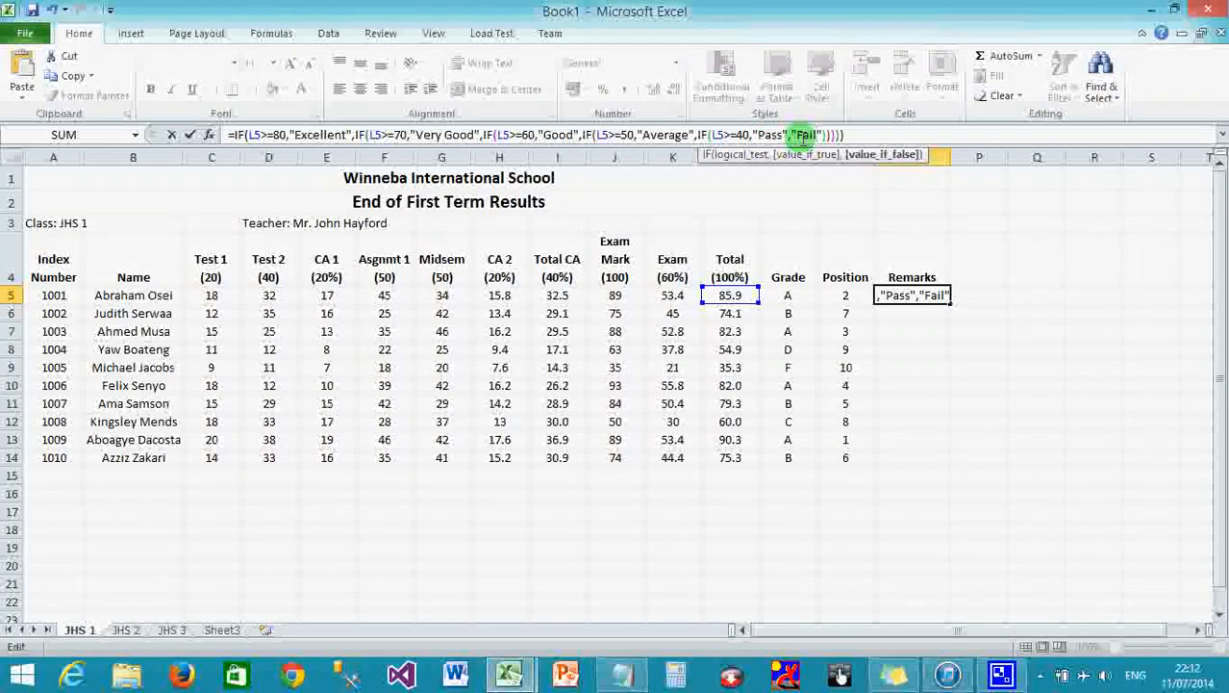
key("Return")
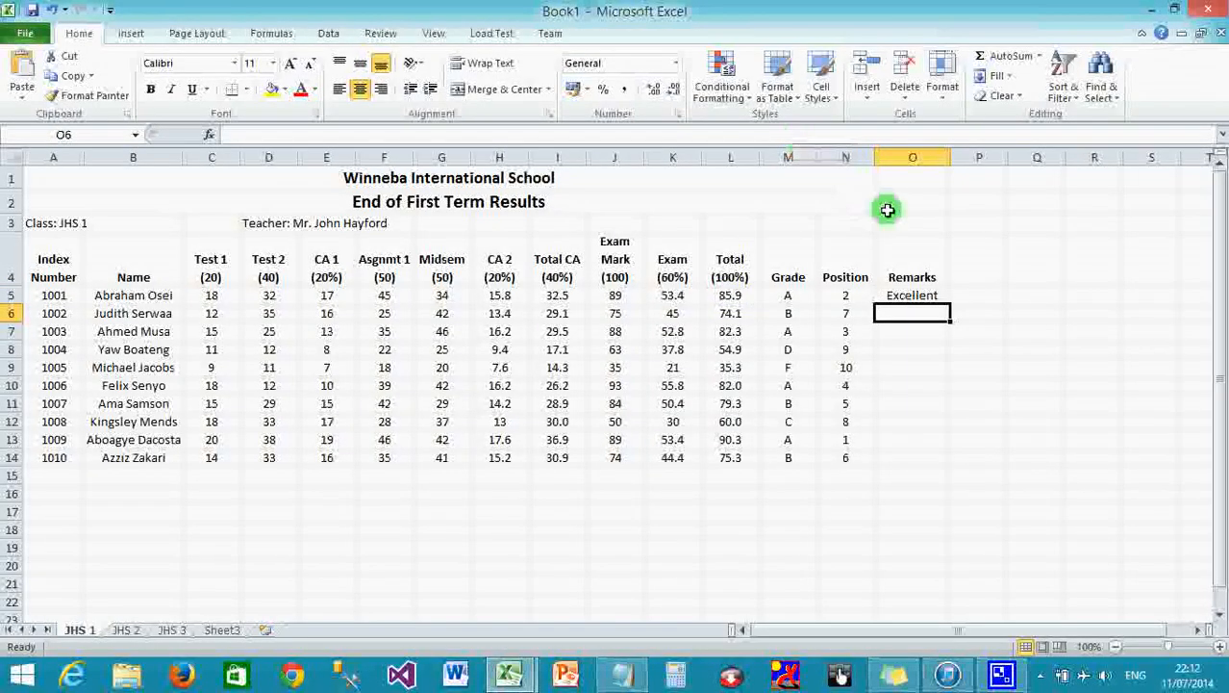
Copy the Remarks formula from O5 down to O14, then select the whole table A1:O14.
left_click(920, 294)
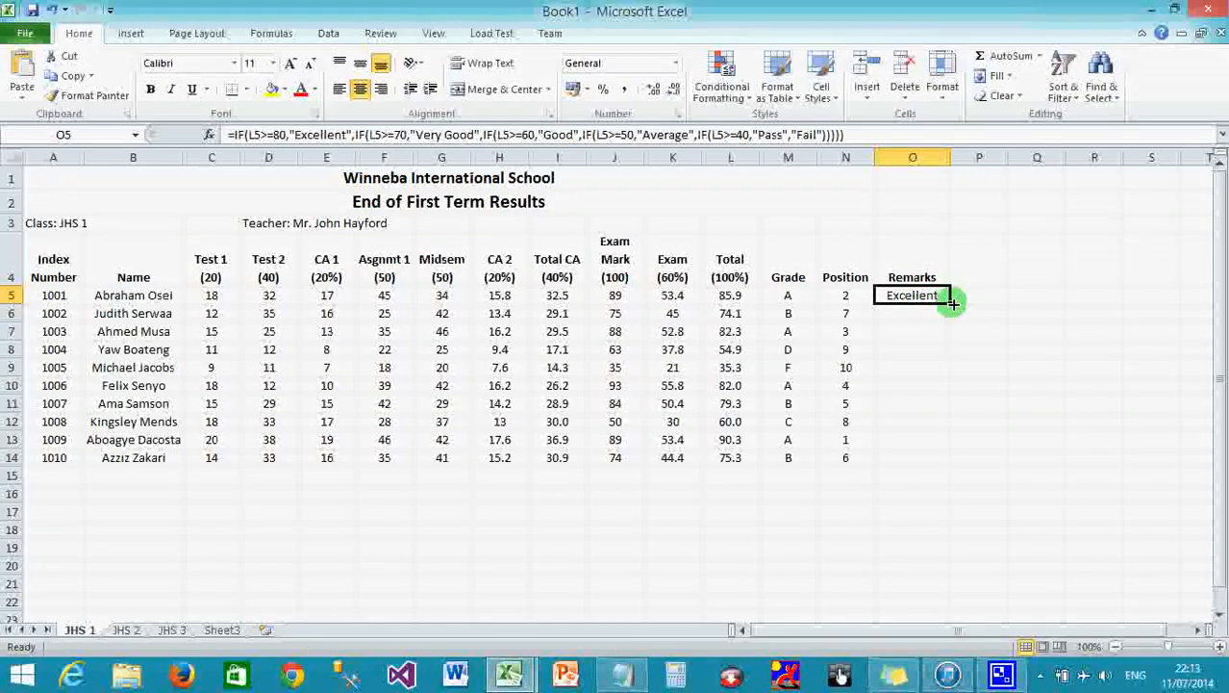
double_click(952, 302)
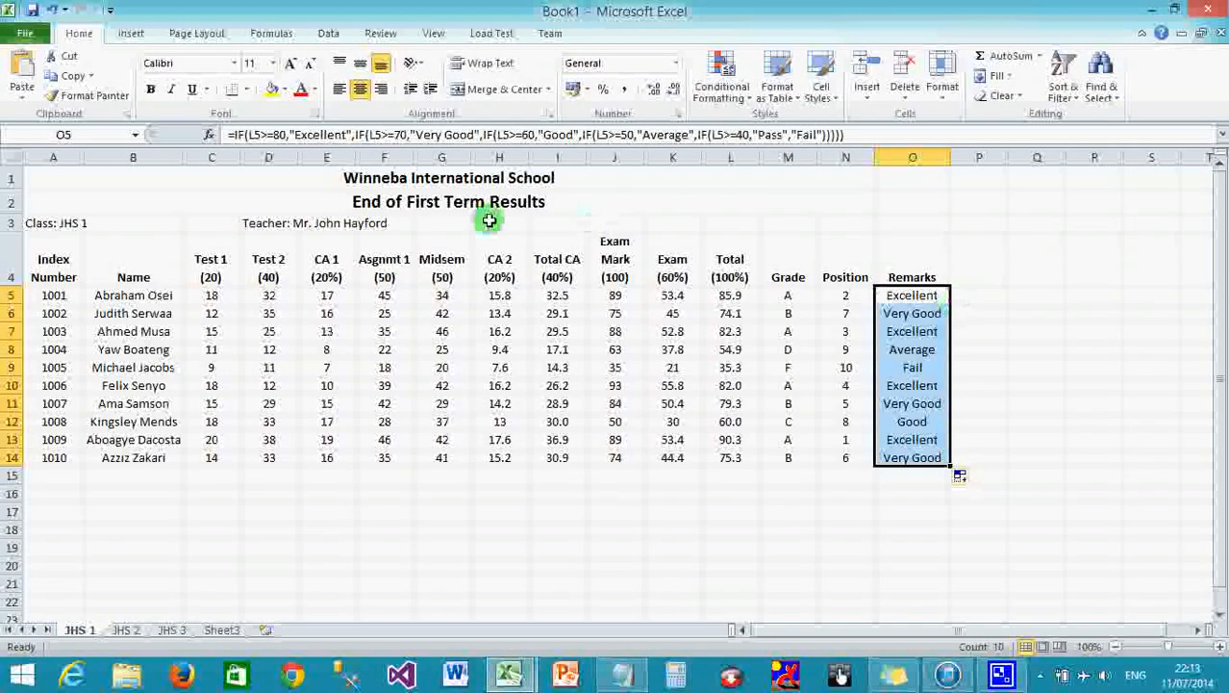
left_click(72, 179)
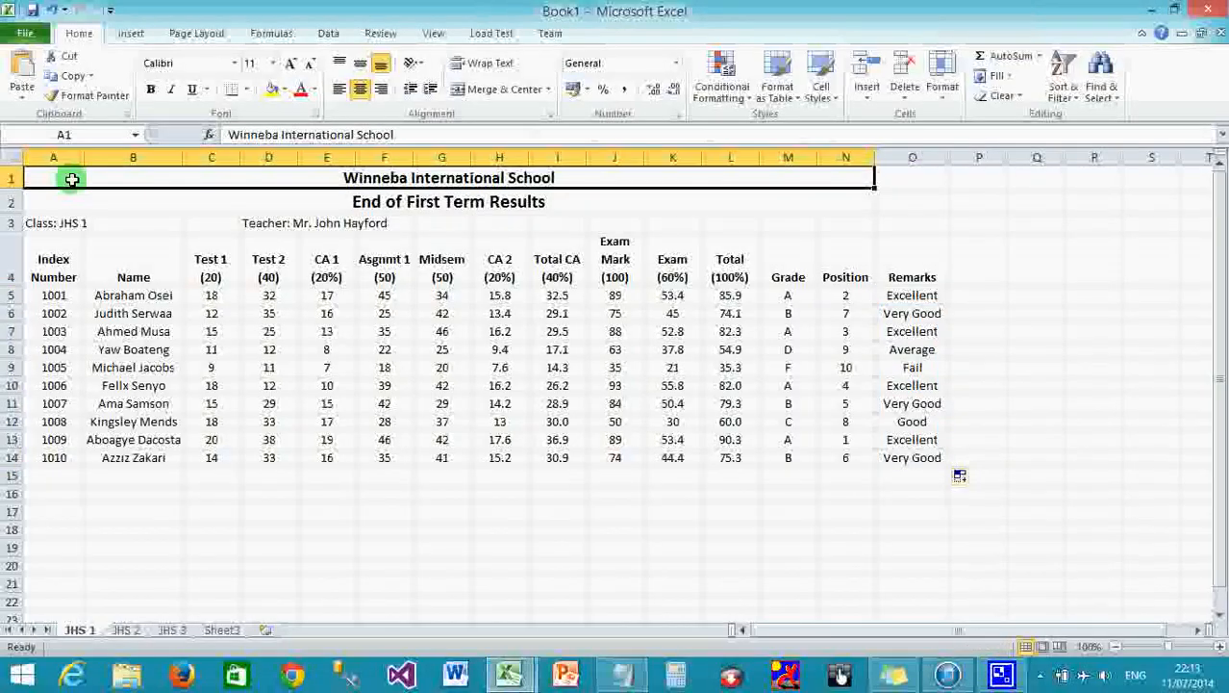
left_click_drag(72, 178, 920, 458)
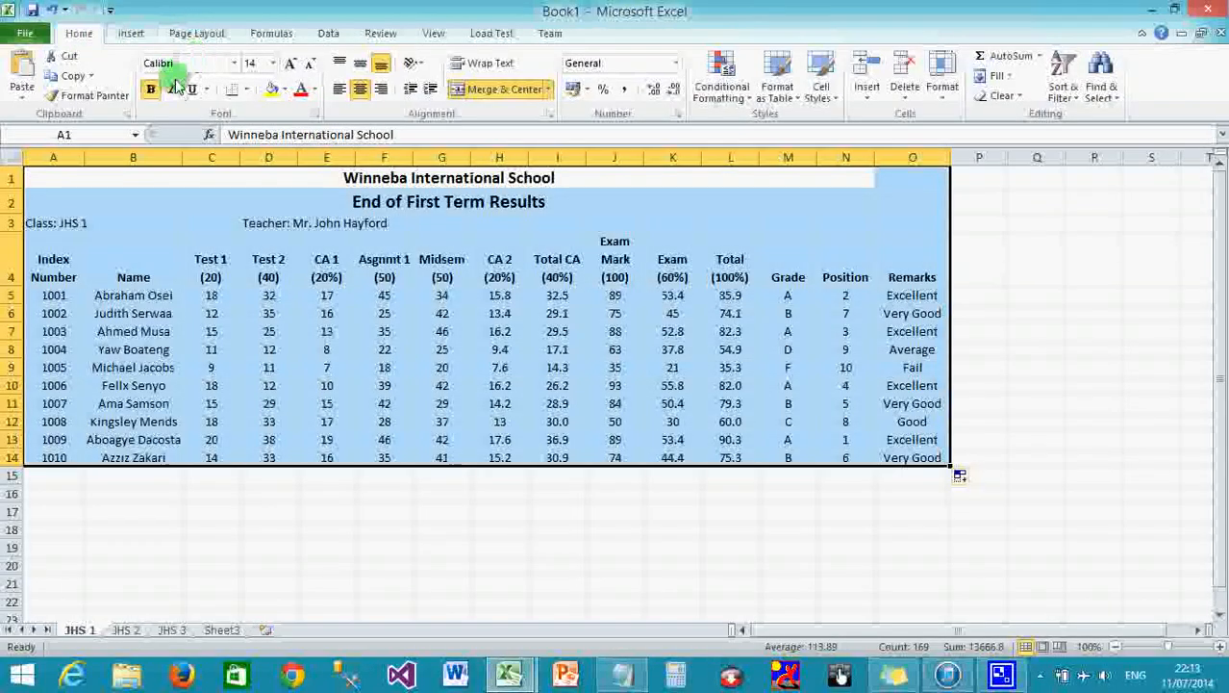
Apply All Borders to A1:O14 and keep the header and student rows A4:O14 centred.
left_click(248, 91)
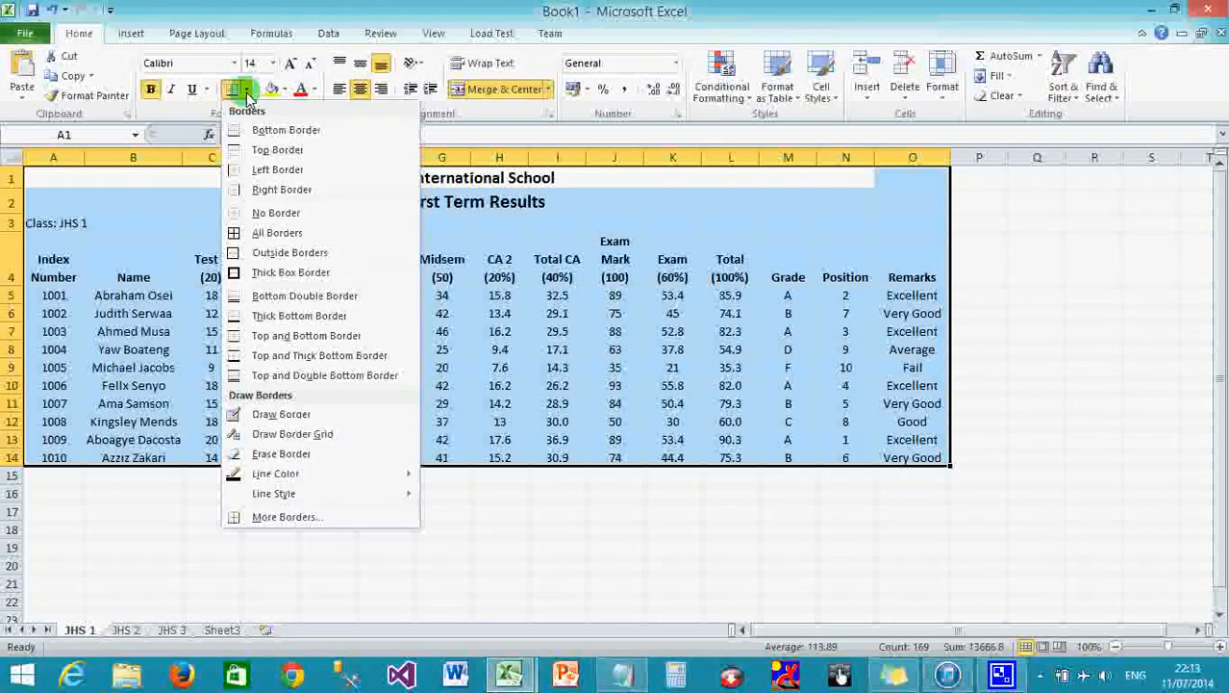
left_click(276, 233)
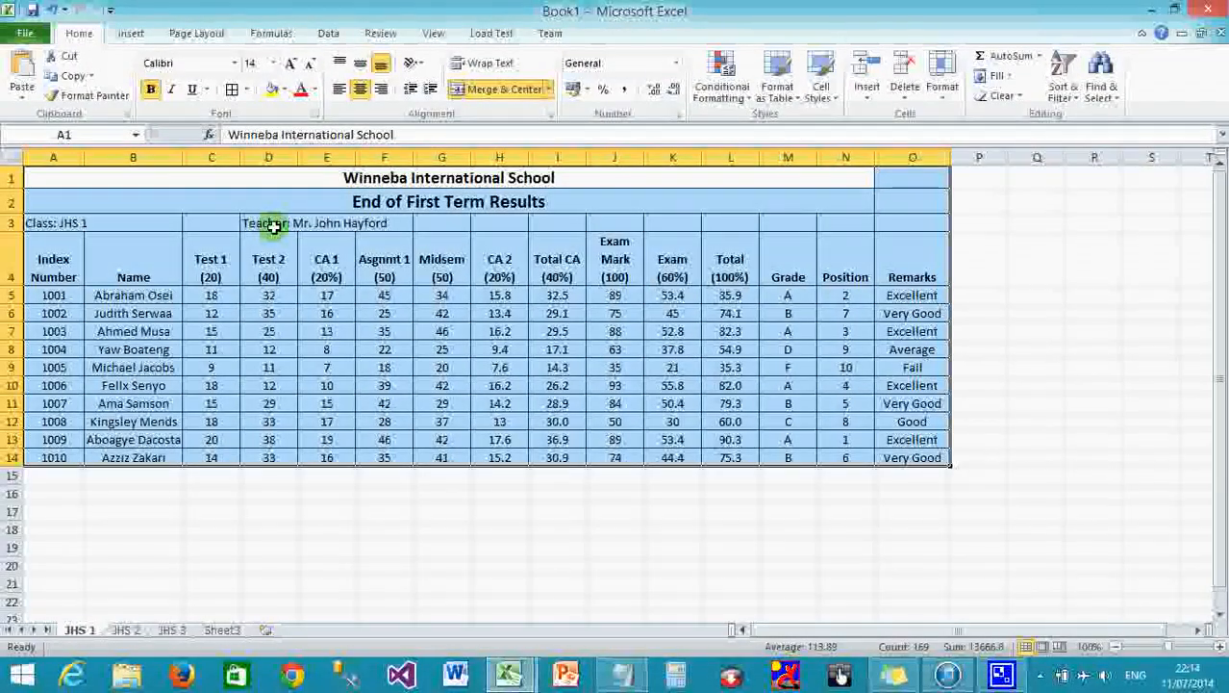
left_click(274, 226)
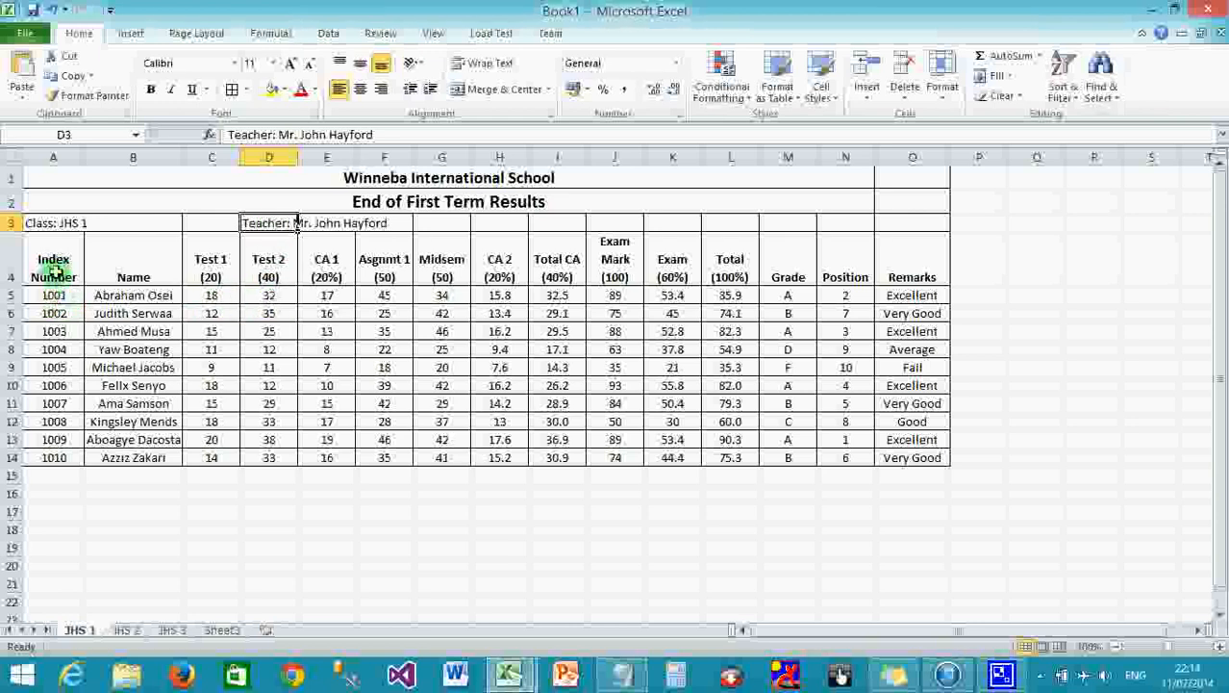
left_click_drag(50, 248, 928, 446)
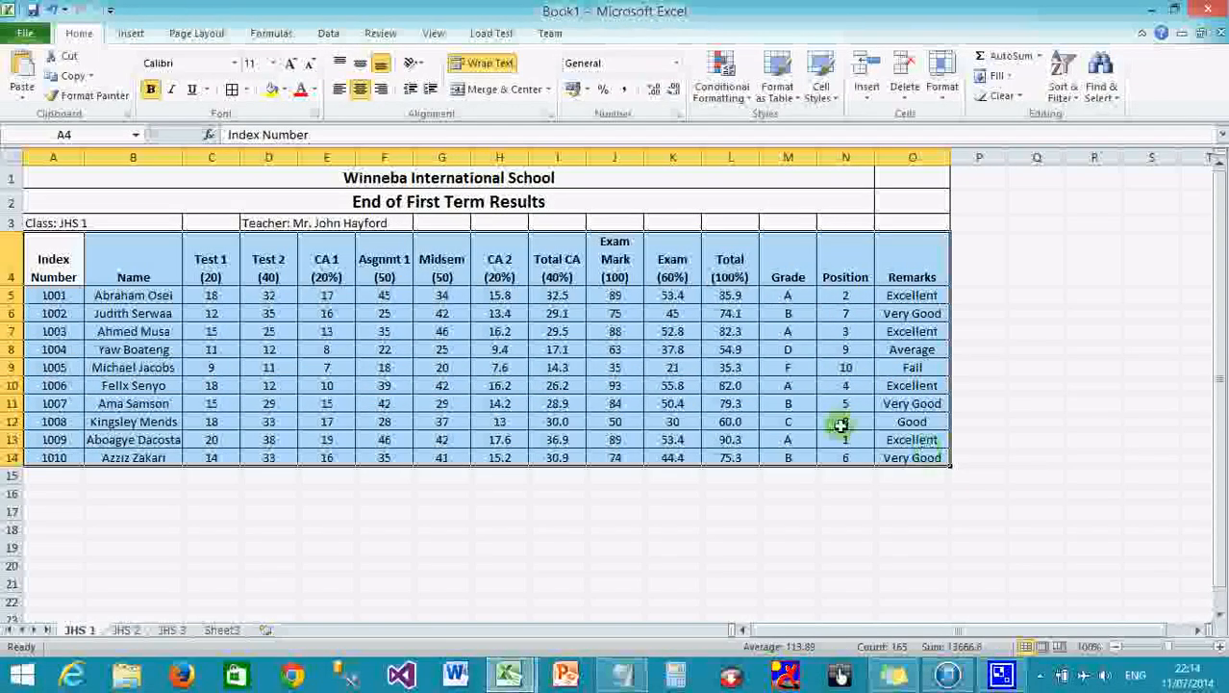
left_click(359, 90)
left_click(359, 90)
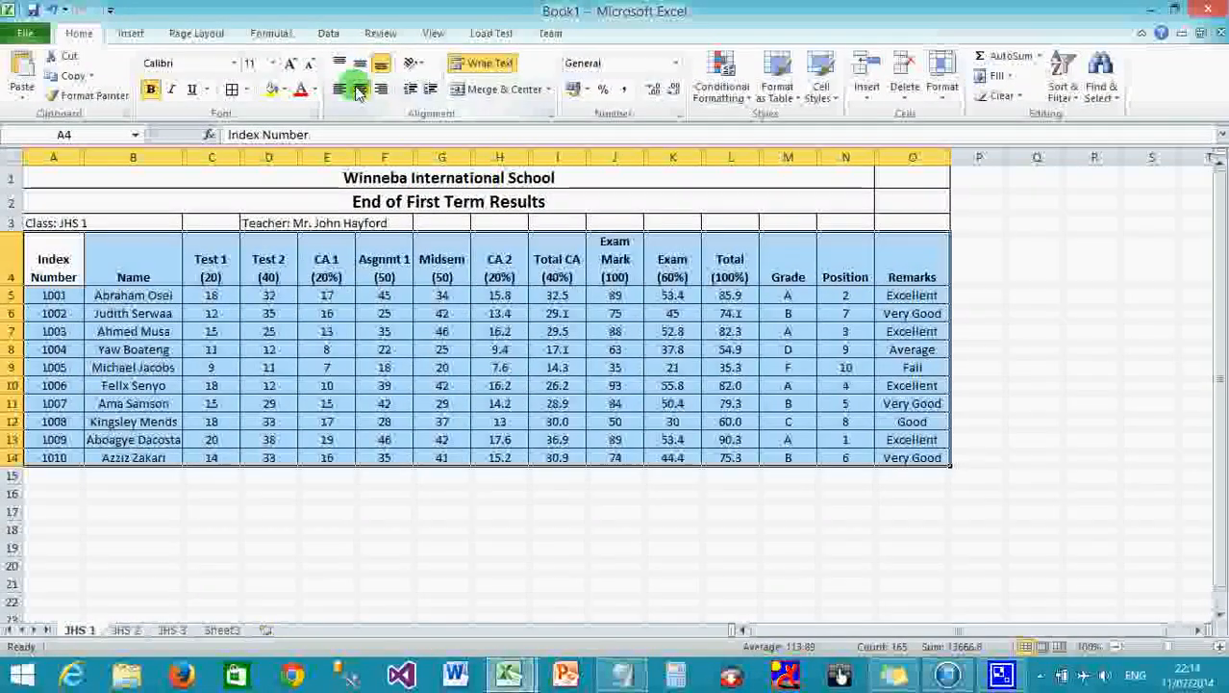
left_click(366, 475)
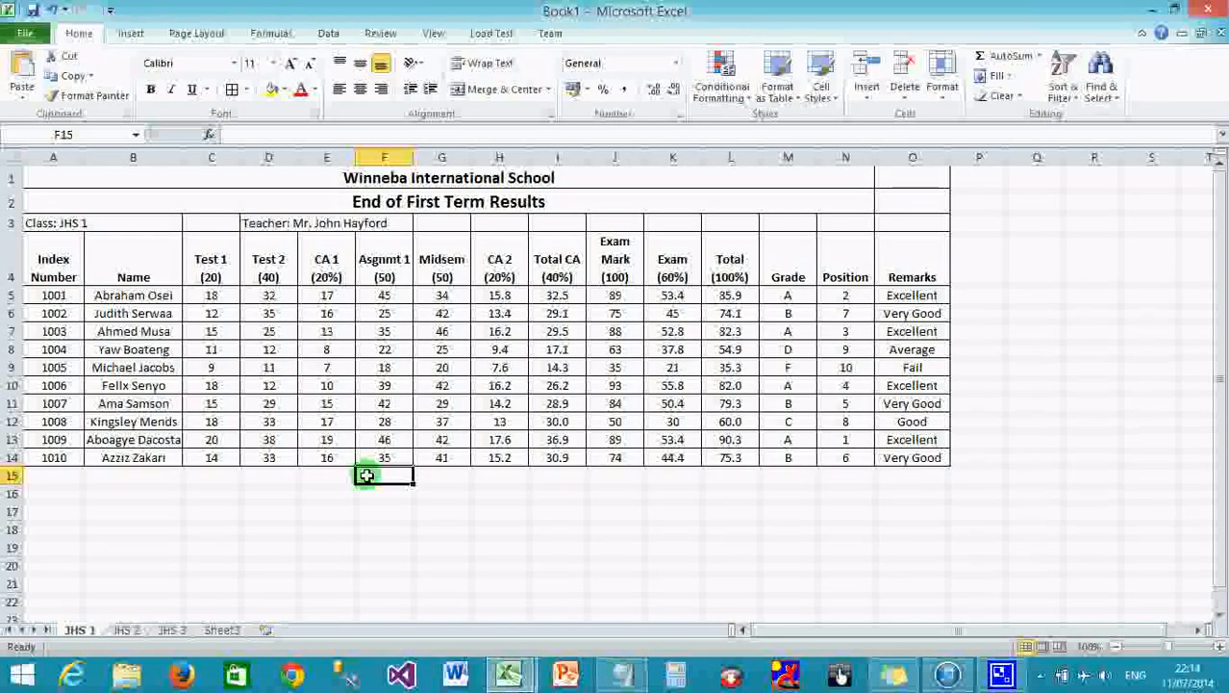
Type the headings Grade in C16 and Number in D16.
left_click(207, 495)
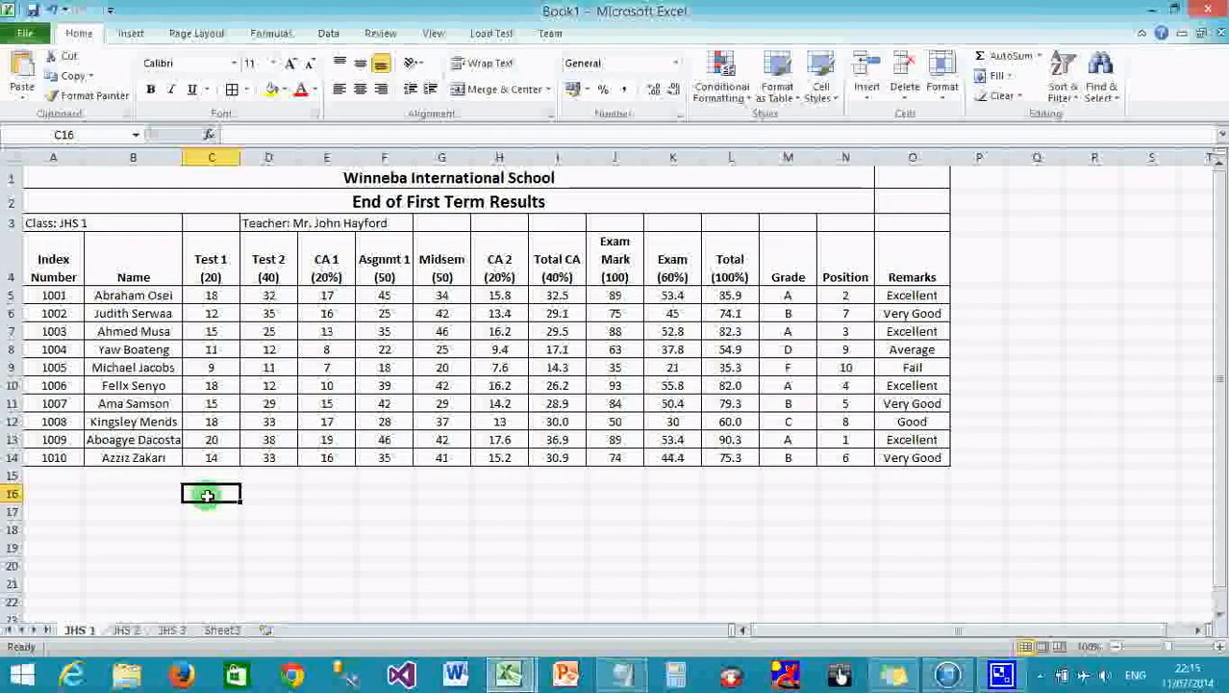
type("Gr")
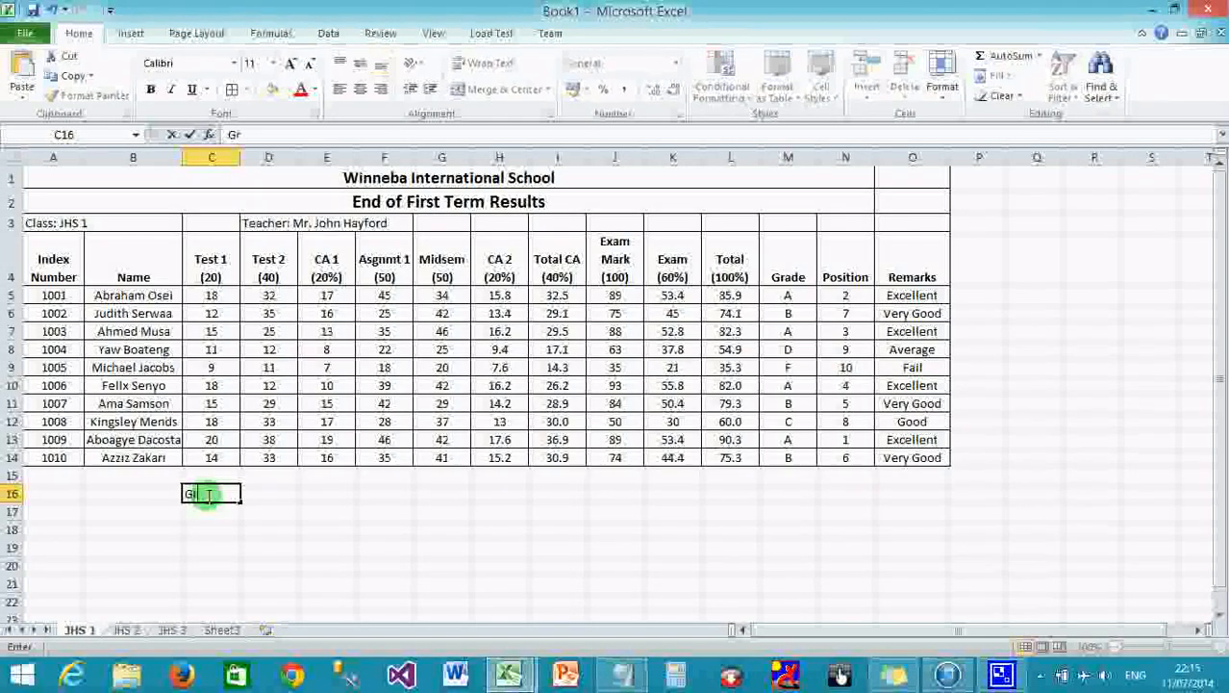
type("ade")
key("Tab")
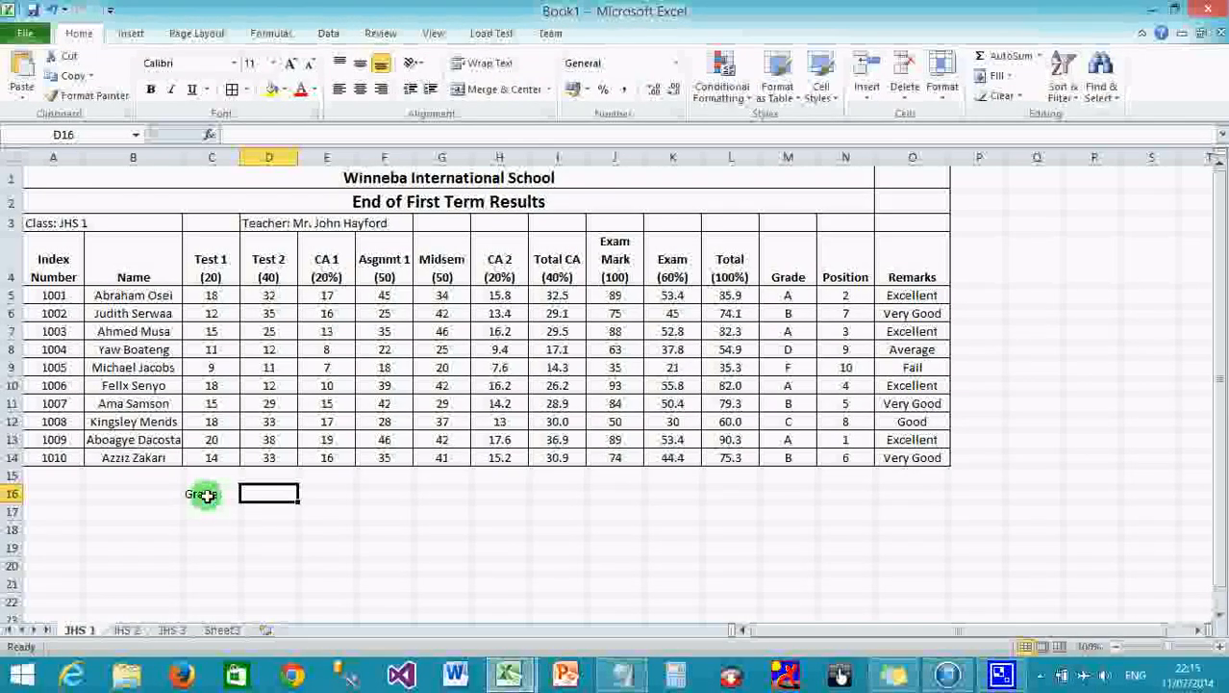
type("Number")
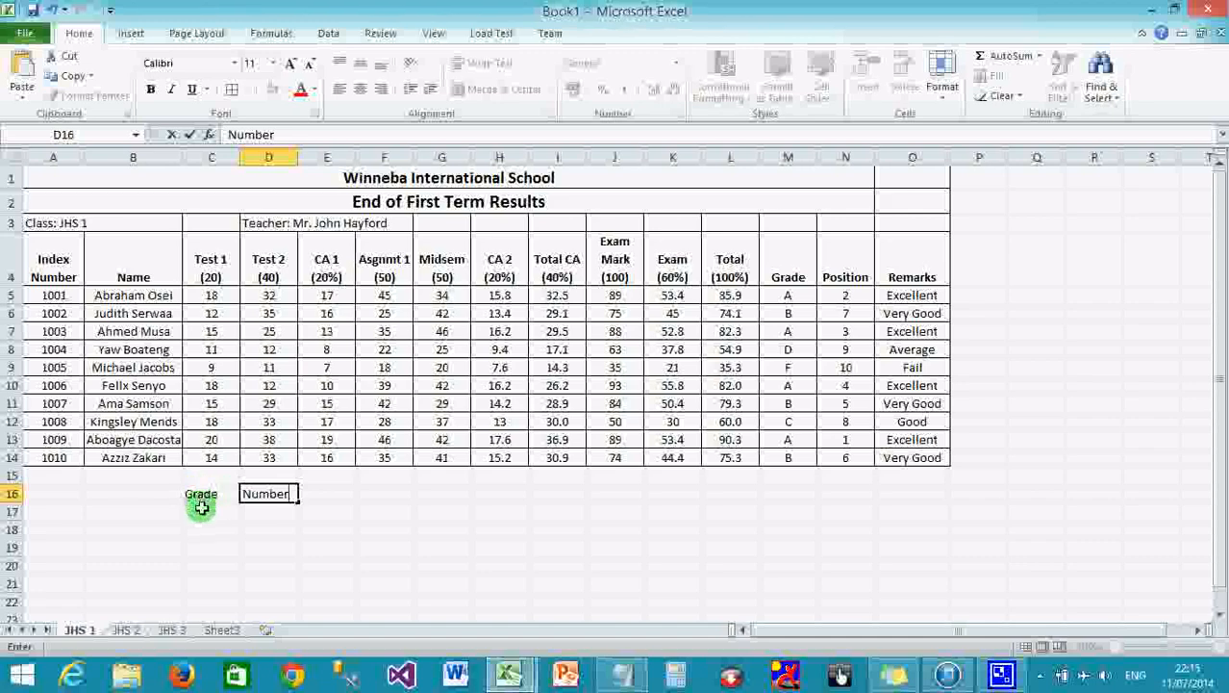
left_click(201, 512)
List grades A, B, C, D, E and F down C17:C22 and select the new table.
type("A")
key("Return")
type("B")
key("Return")
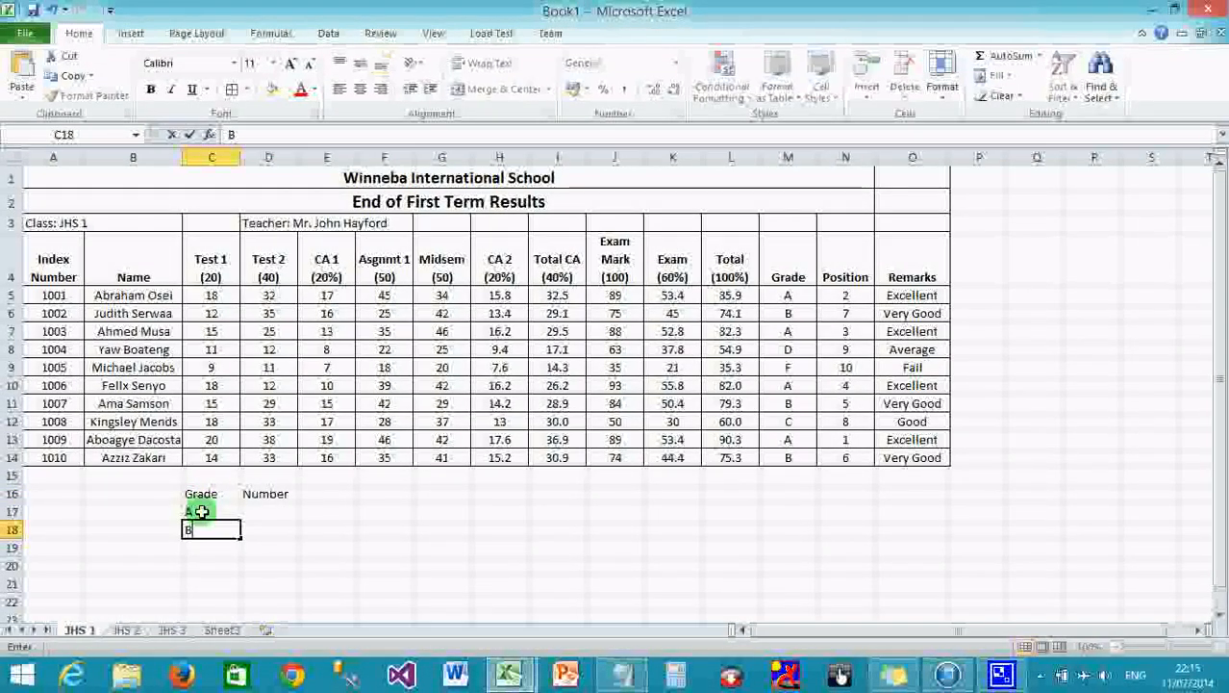
type("C")
key("Return")
type("D")
key("Return")
type("E")
key("Return")
type("F")
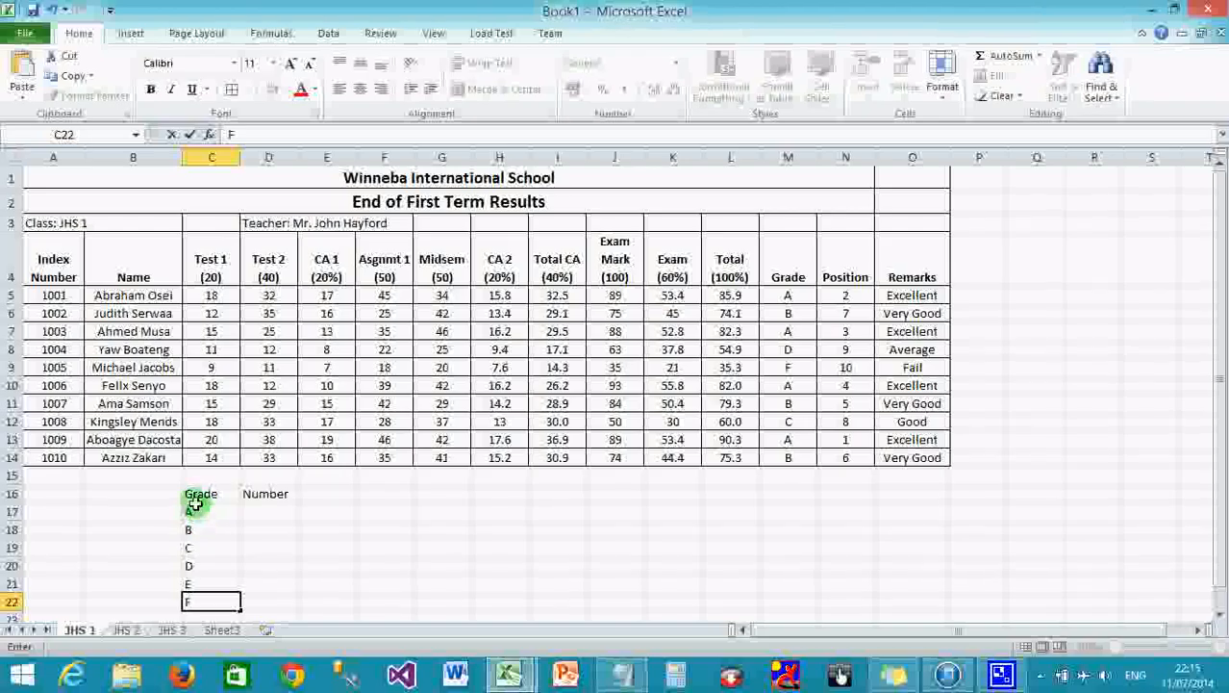
left_click_drag(194, 495, 265, 596)
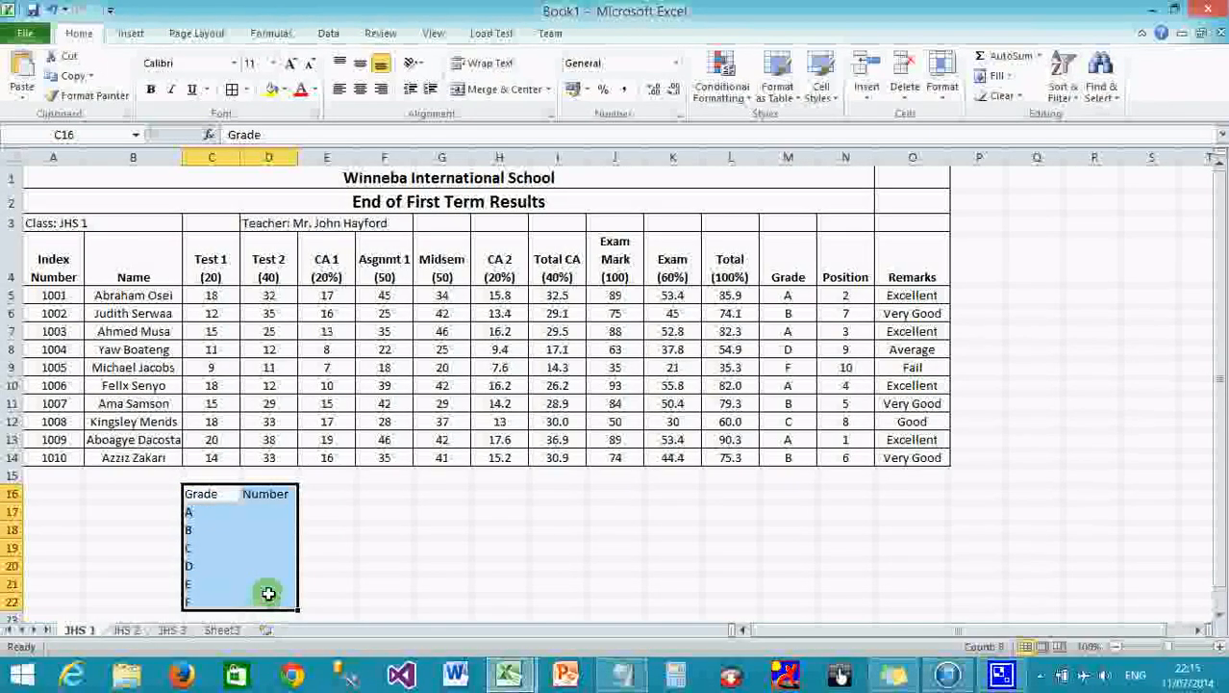
Put borders on every cell of C16:D22 and centre its text.
left_click(232, 90)
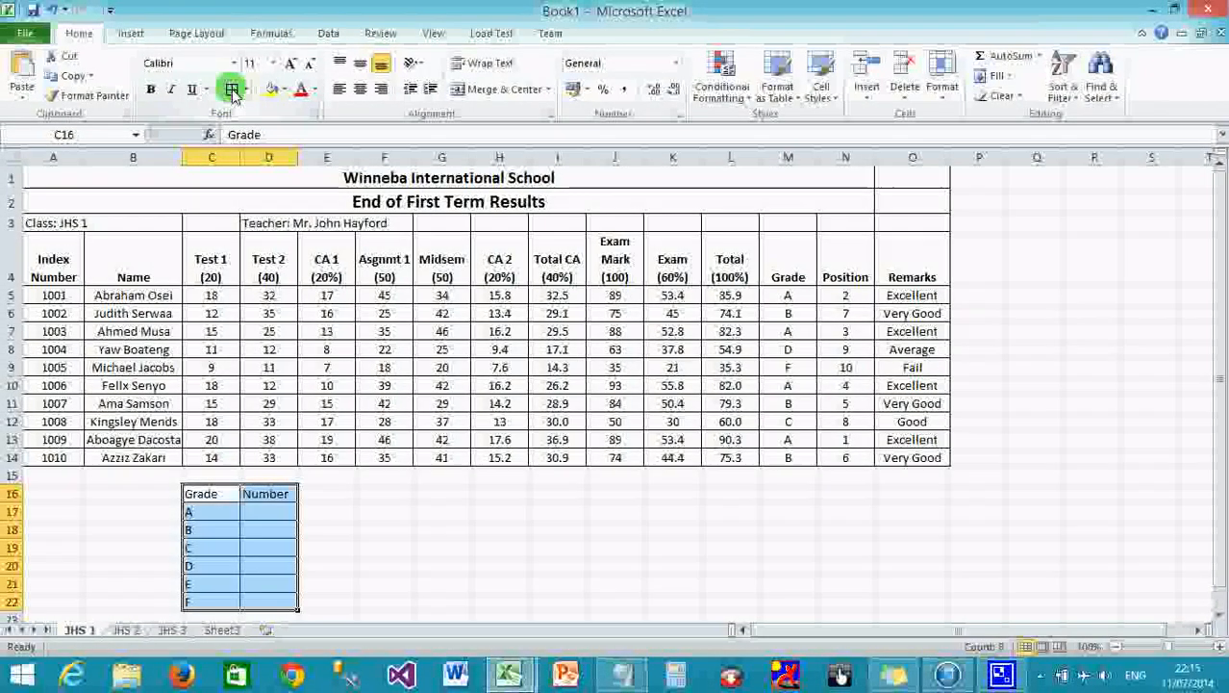
left_click(361, 89)
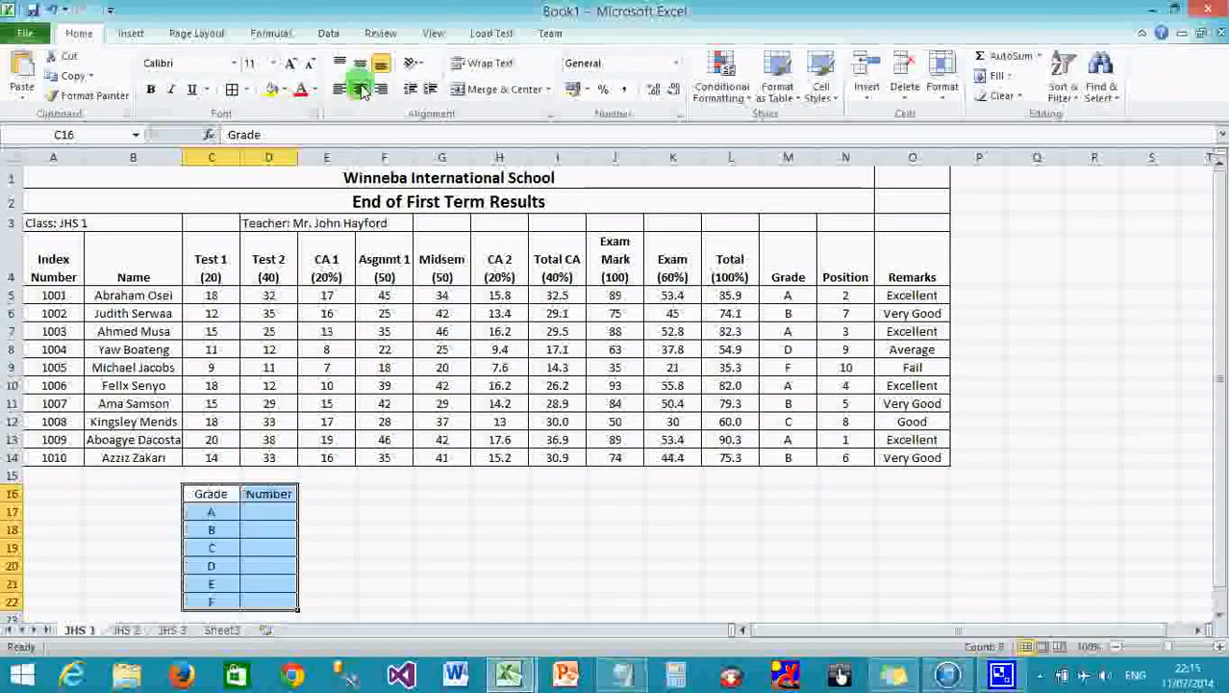
left_click(318, 516)
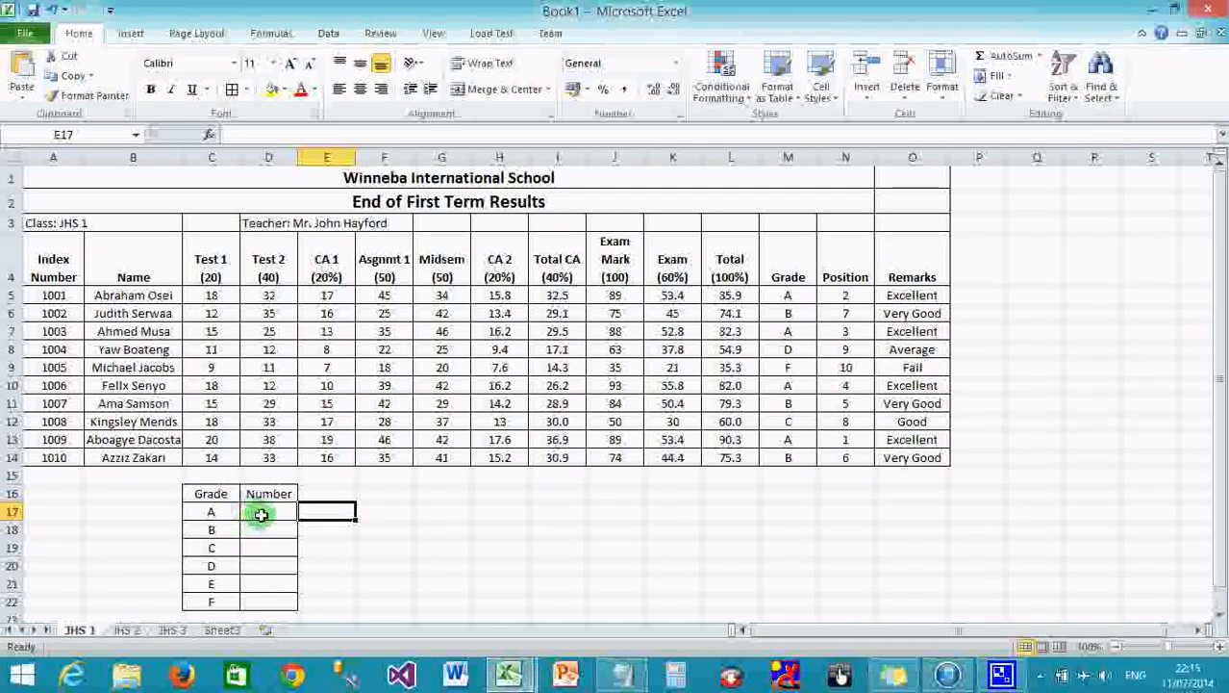
Indicate the empty count cells for grades A to D and select D17.
left_click(267, 513)
left_click(266, 535)
left_click(265, 547)
left_click(265, 566)
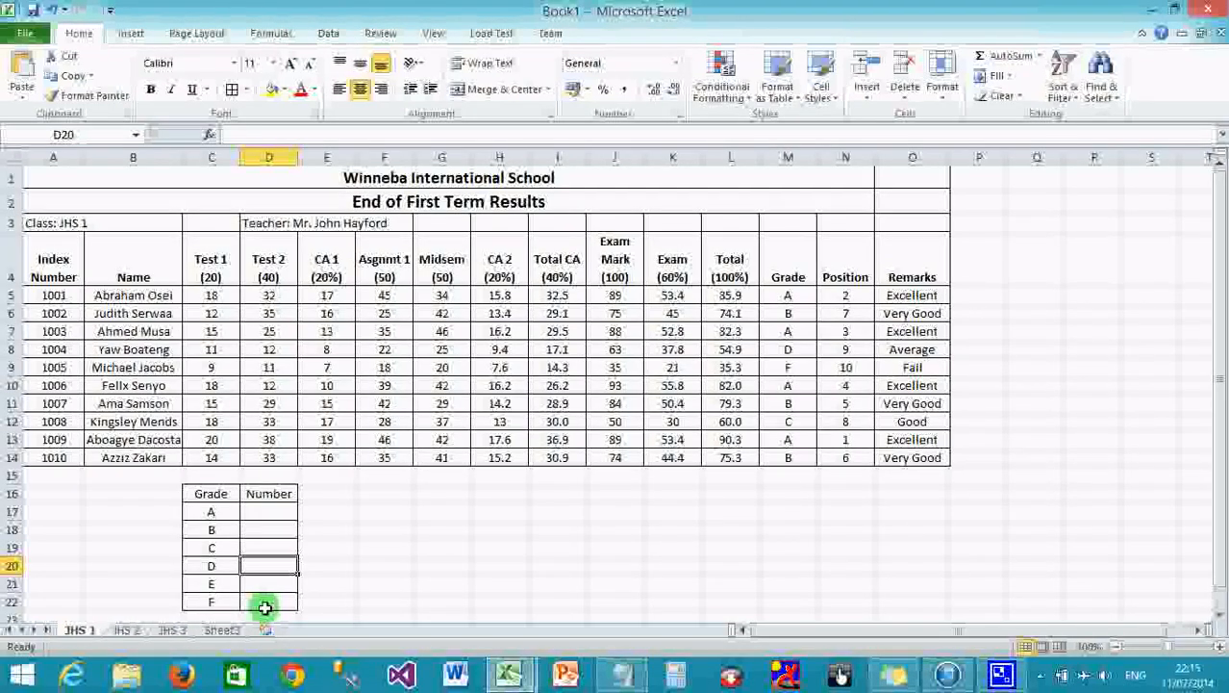
left_click(268, 515)
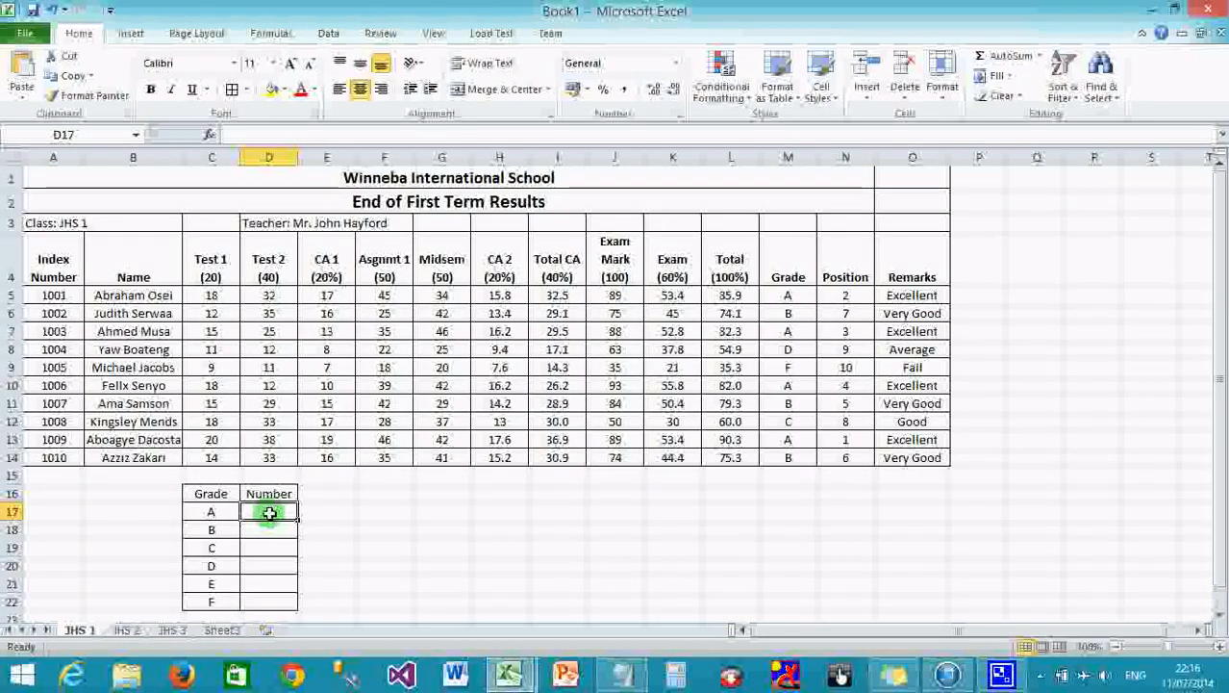
Enter =COUNTIF($M$5:$M$14,C17) in D17, counting 4 students with grade A.
type("=")
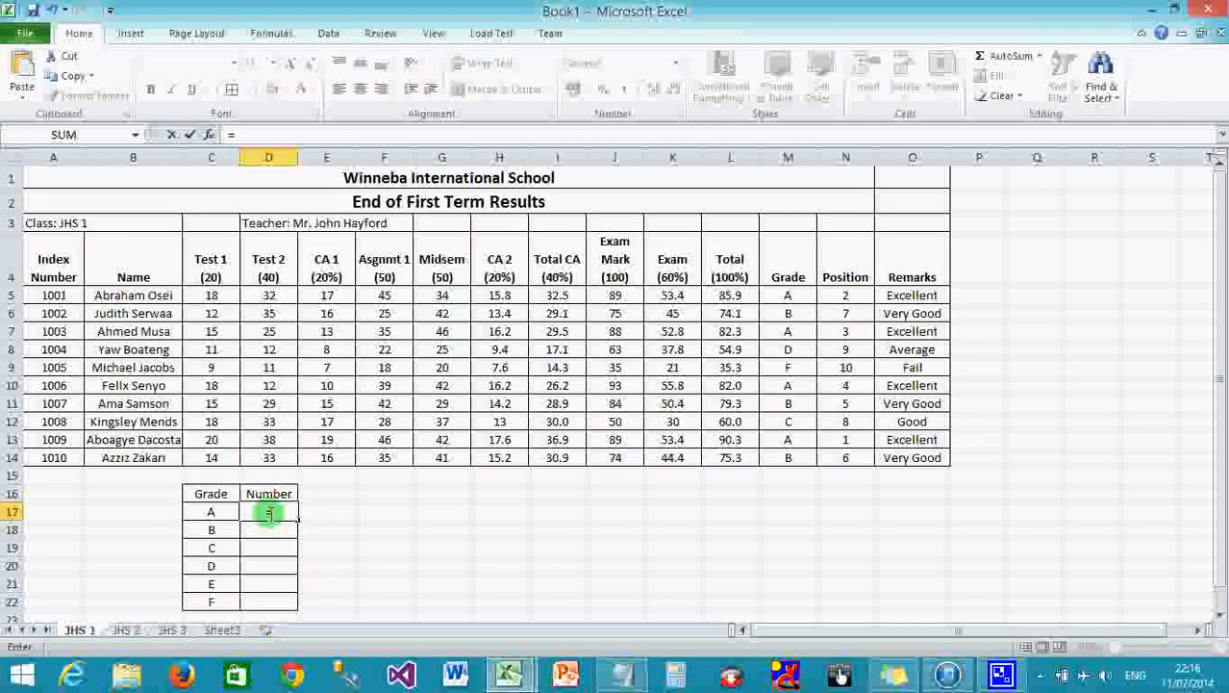
type("COUN")
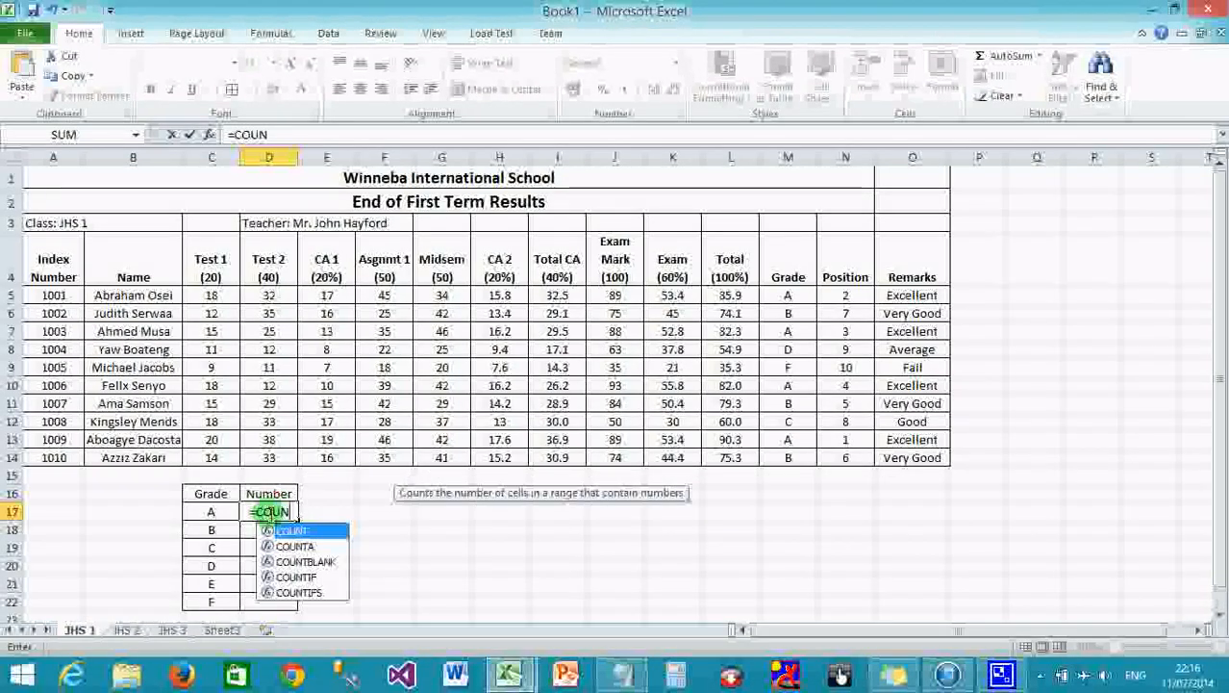
type("TIF")
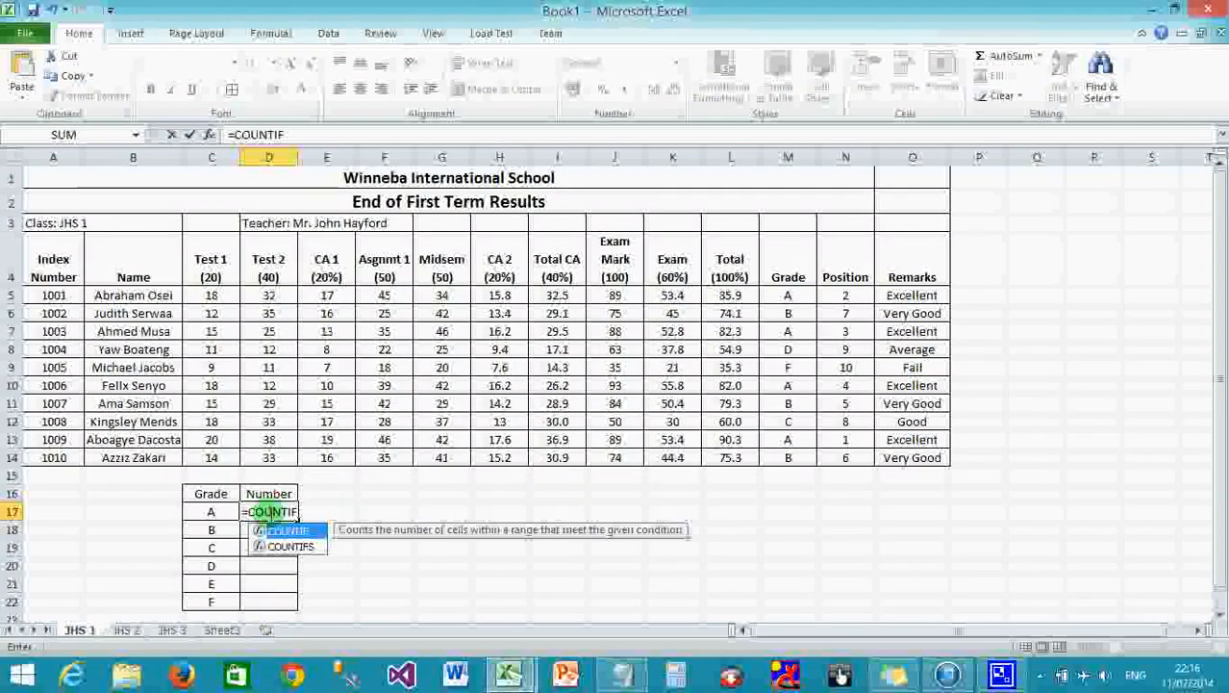
type("(")
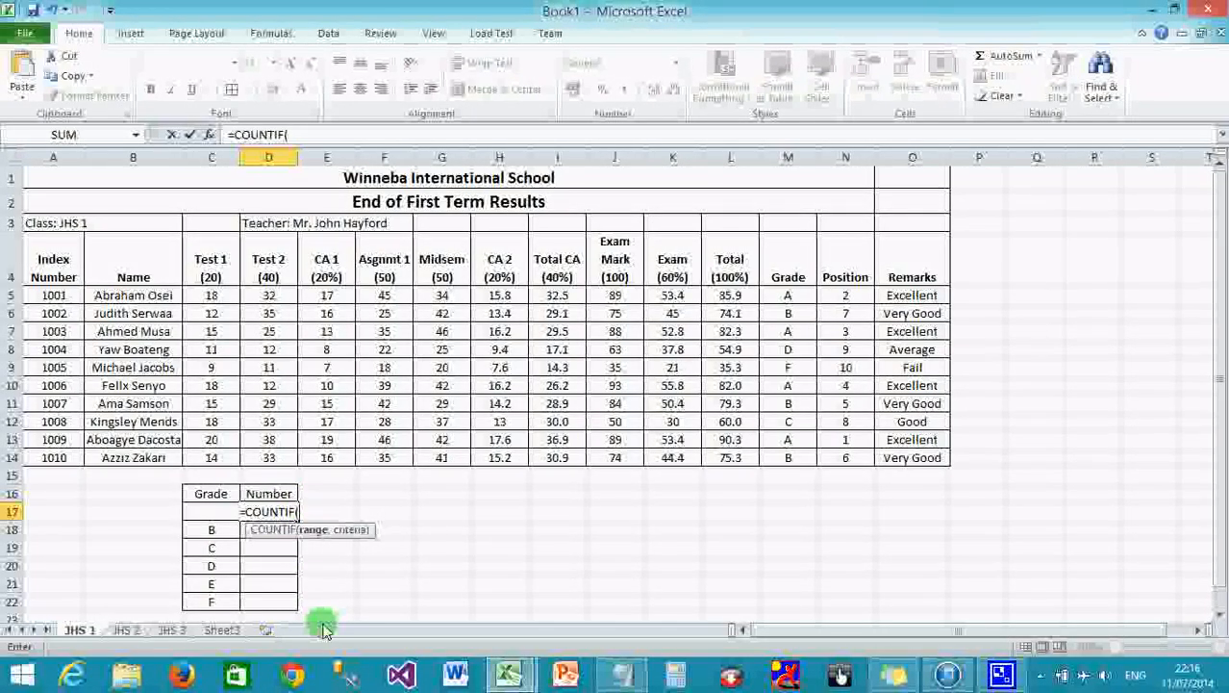
type("$")
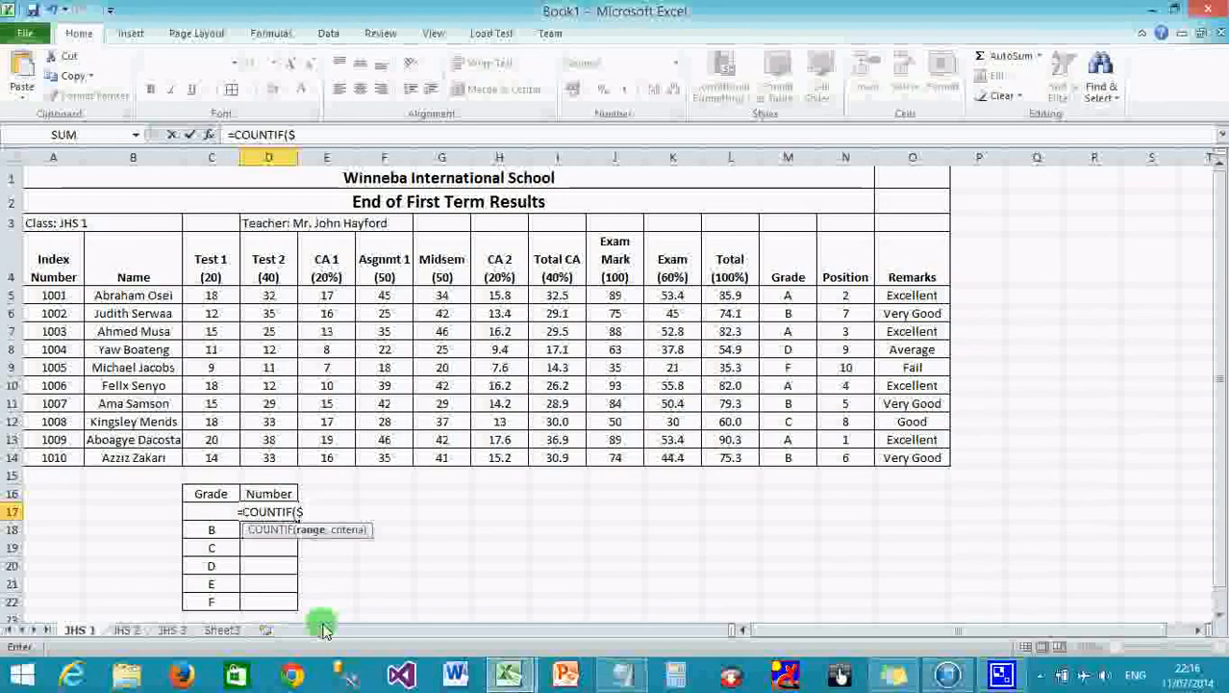
type("M$5")
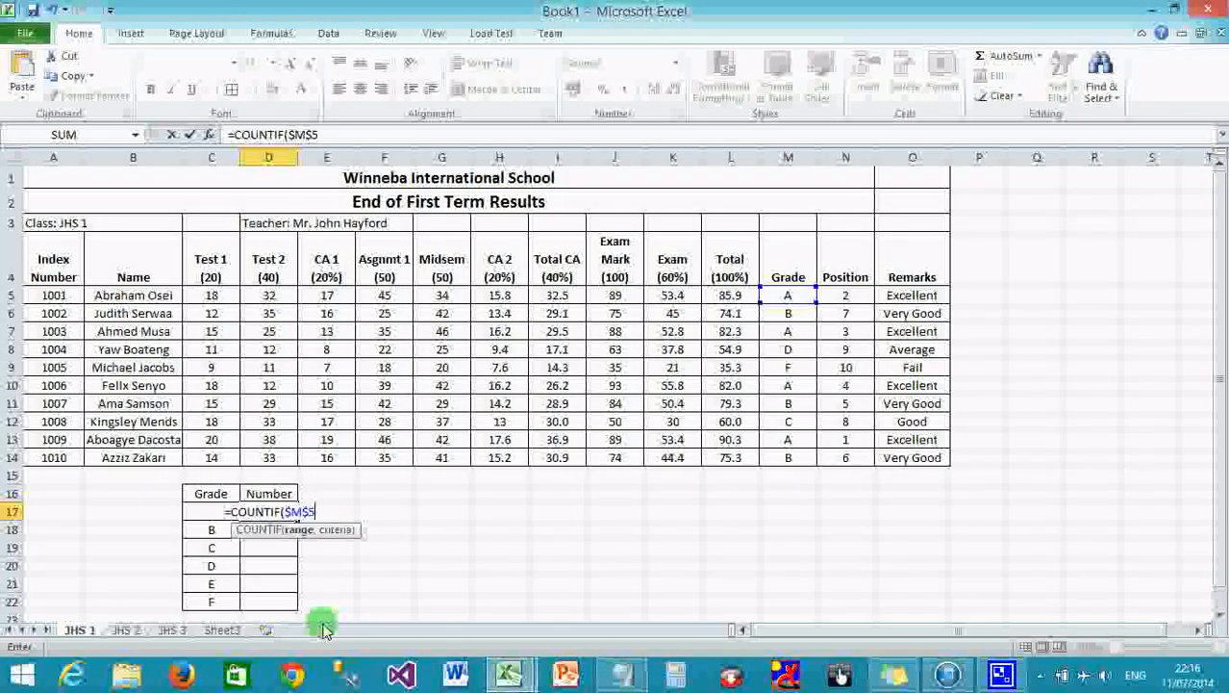
type(":")
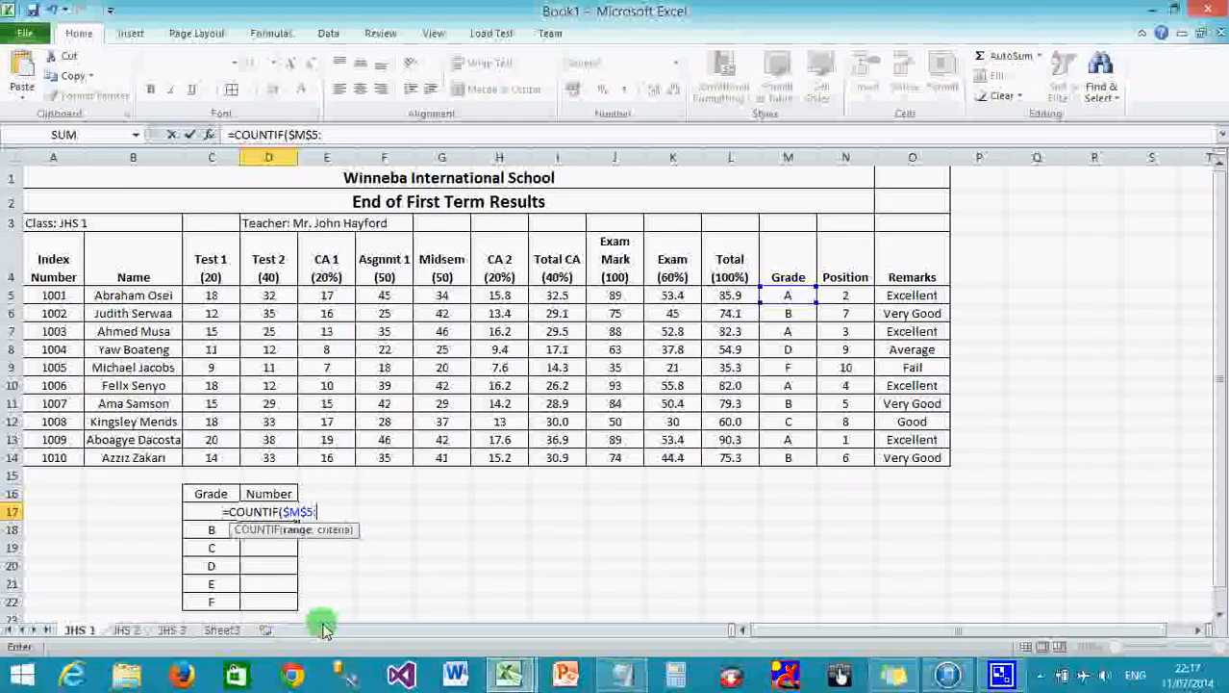
type("$m")
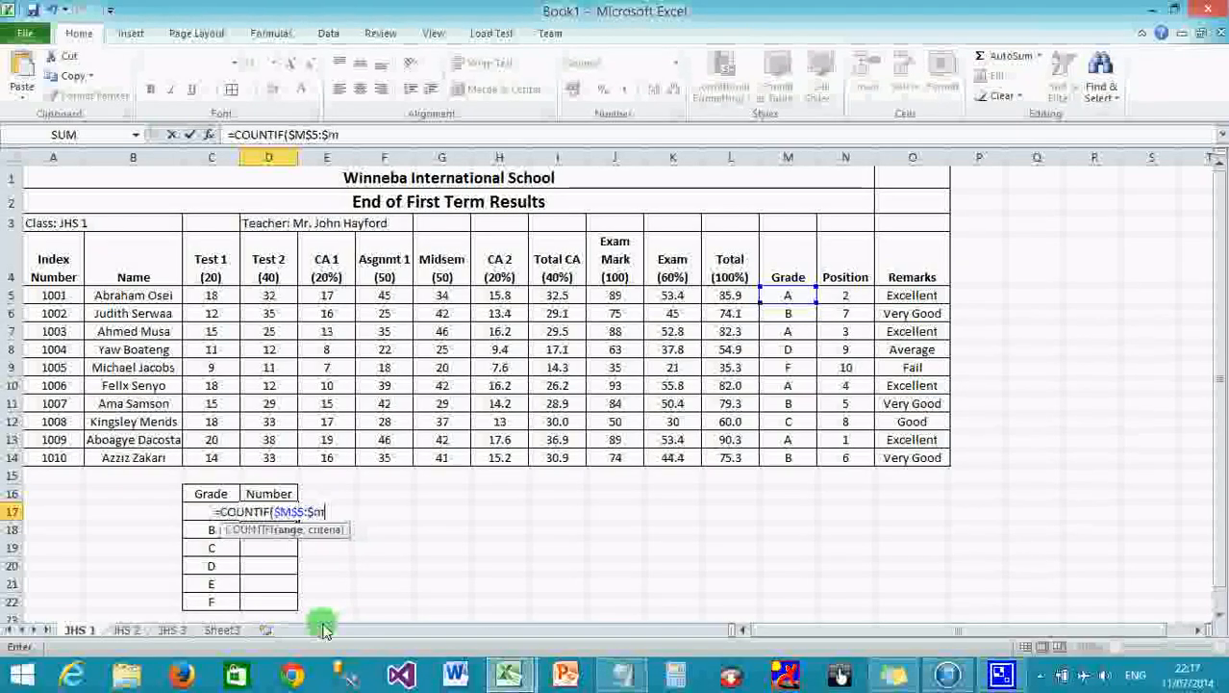
type("$")
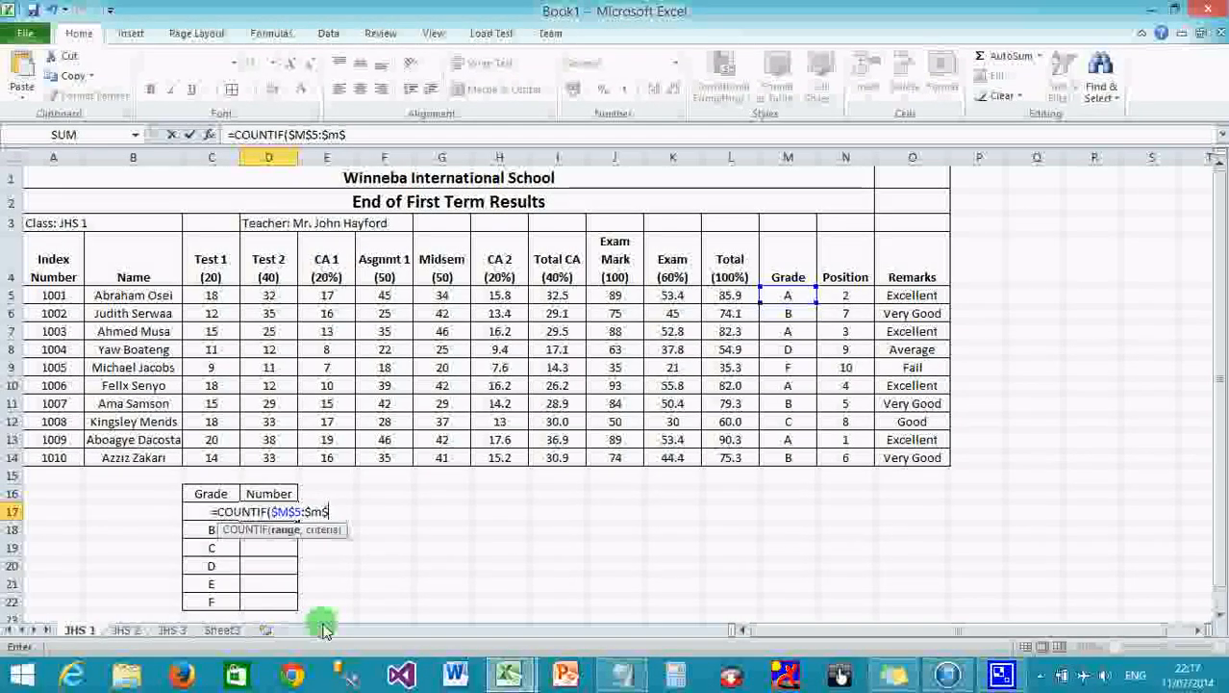
key("BackSpace")
key("BackSpace")
key("BackSpace")
type("$M")
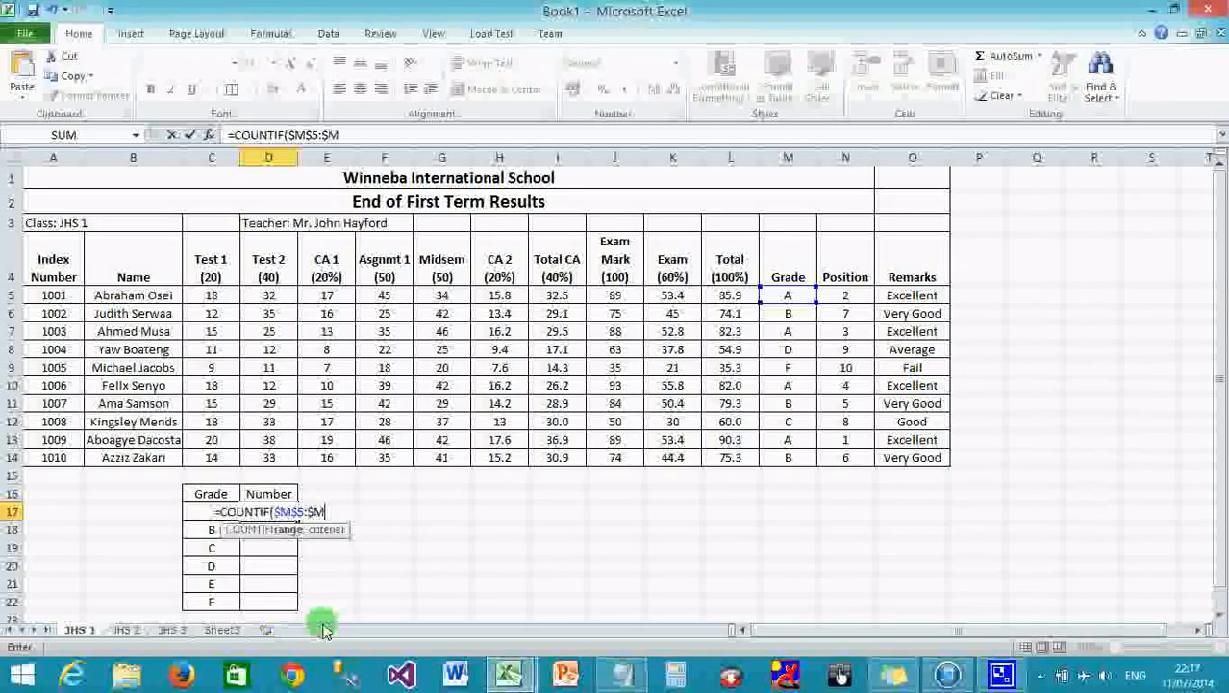
type("$")
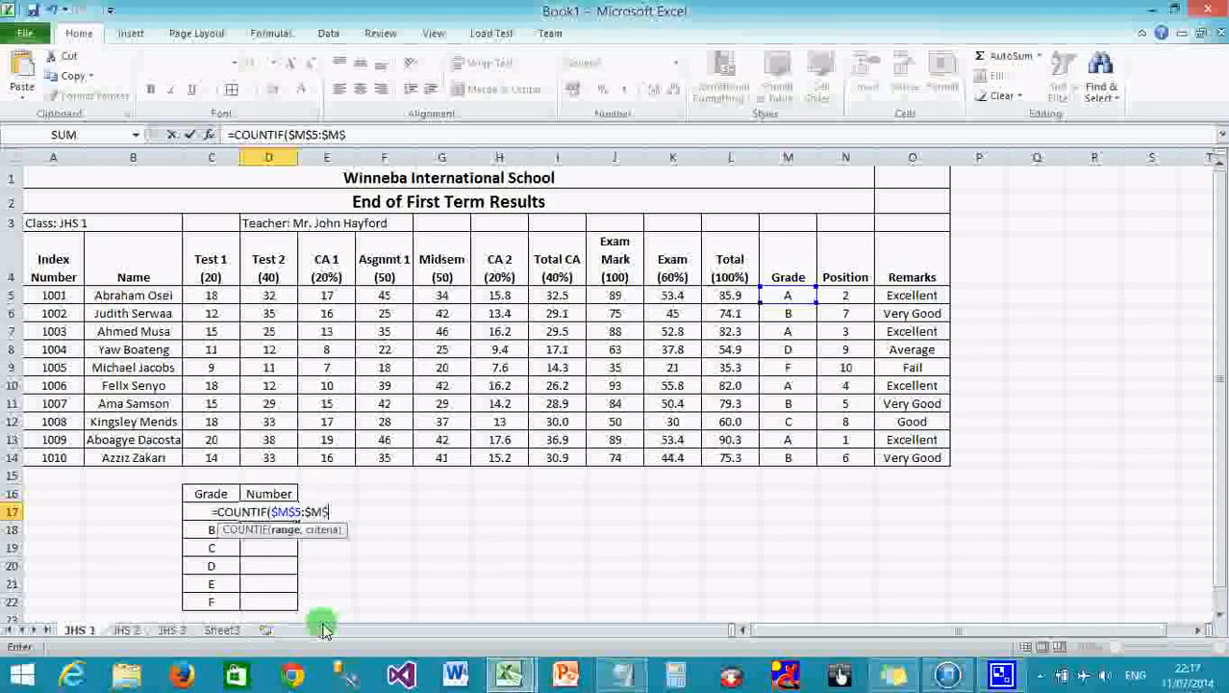
type("14")
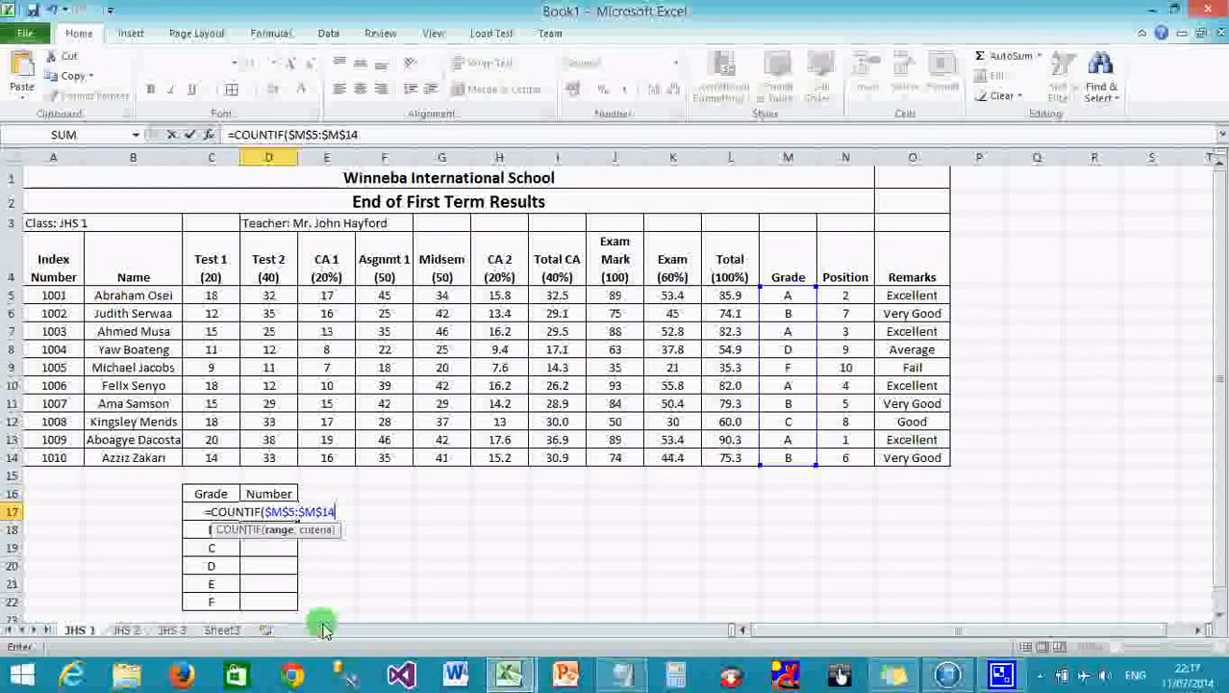
type(",")
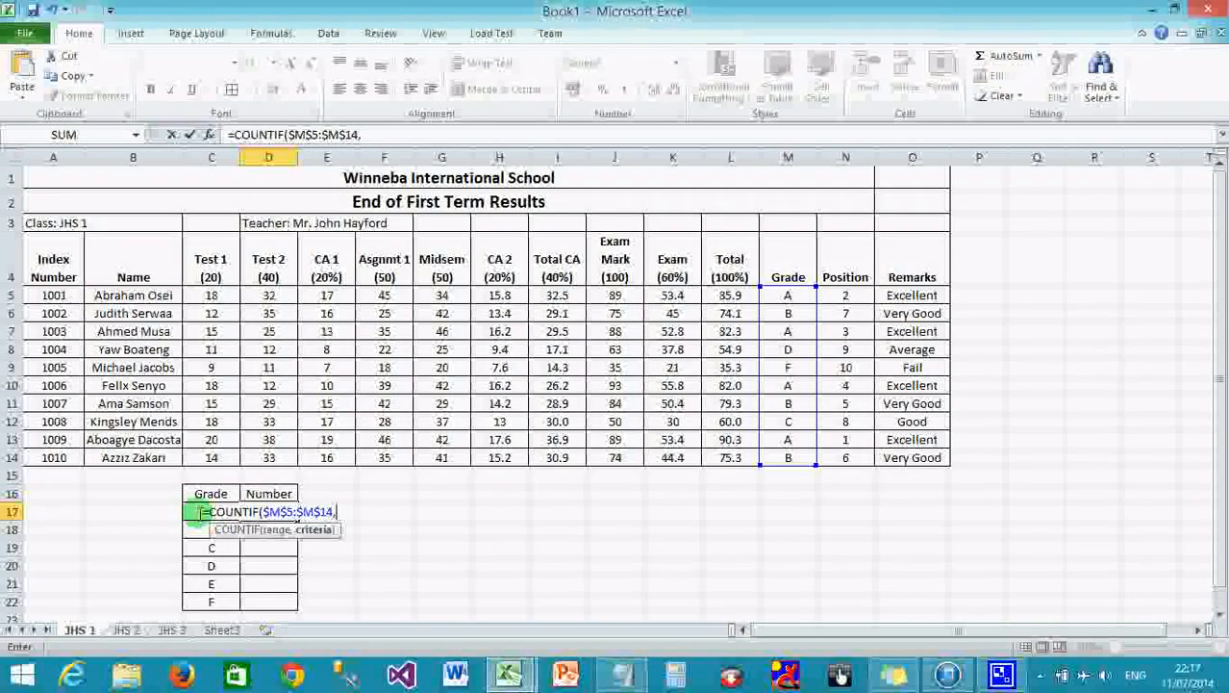
type("\"A")
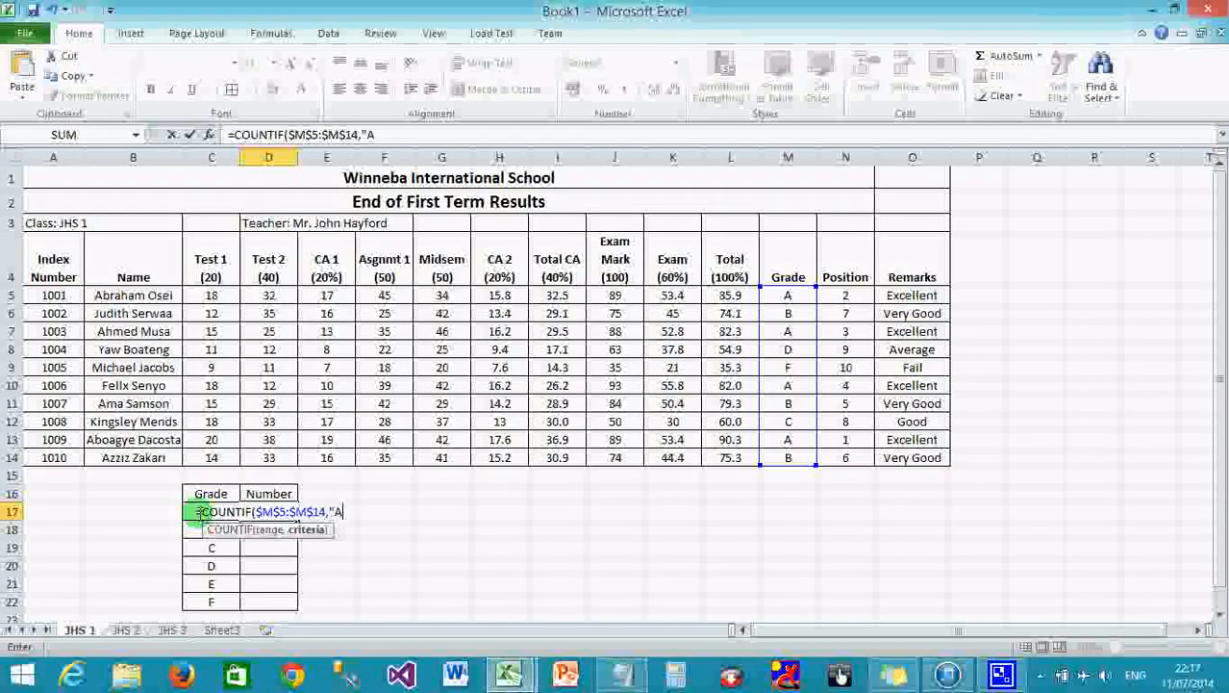
type("\"")
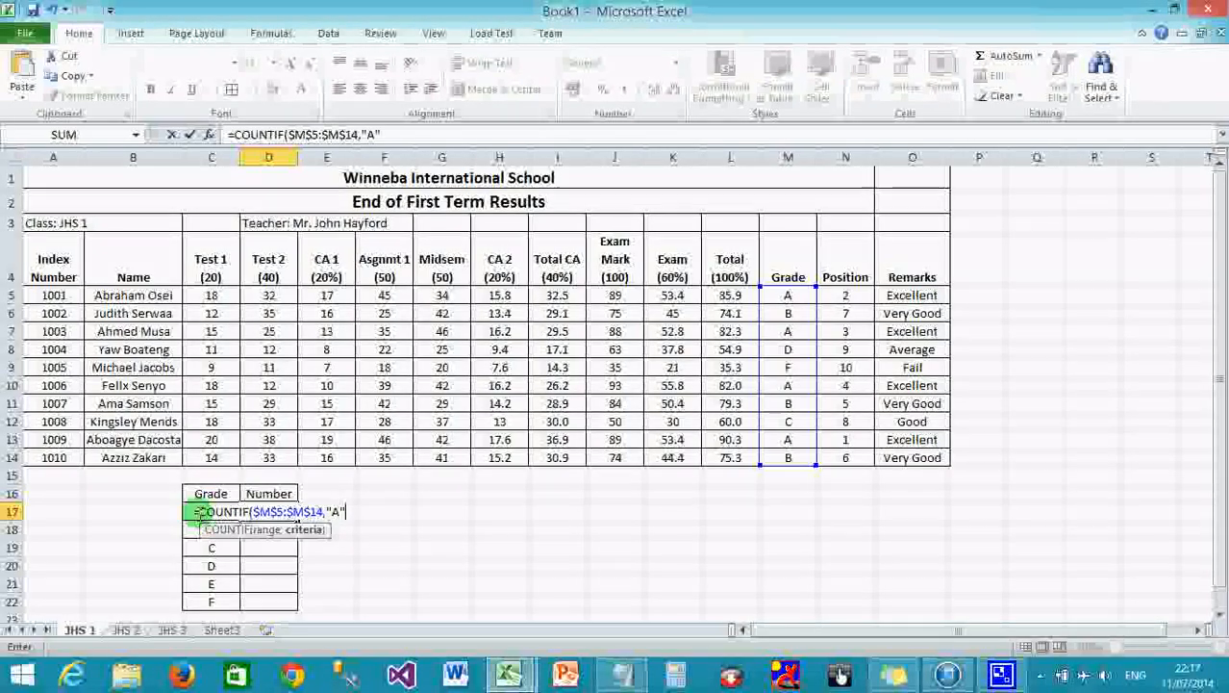
key("BackSpace")
key("BackSpace")
key("BackSpace")
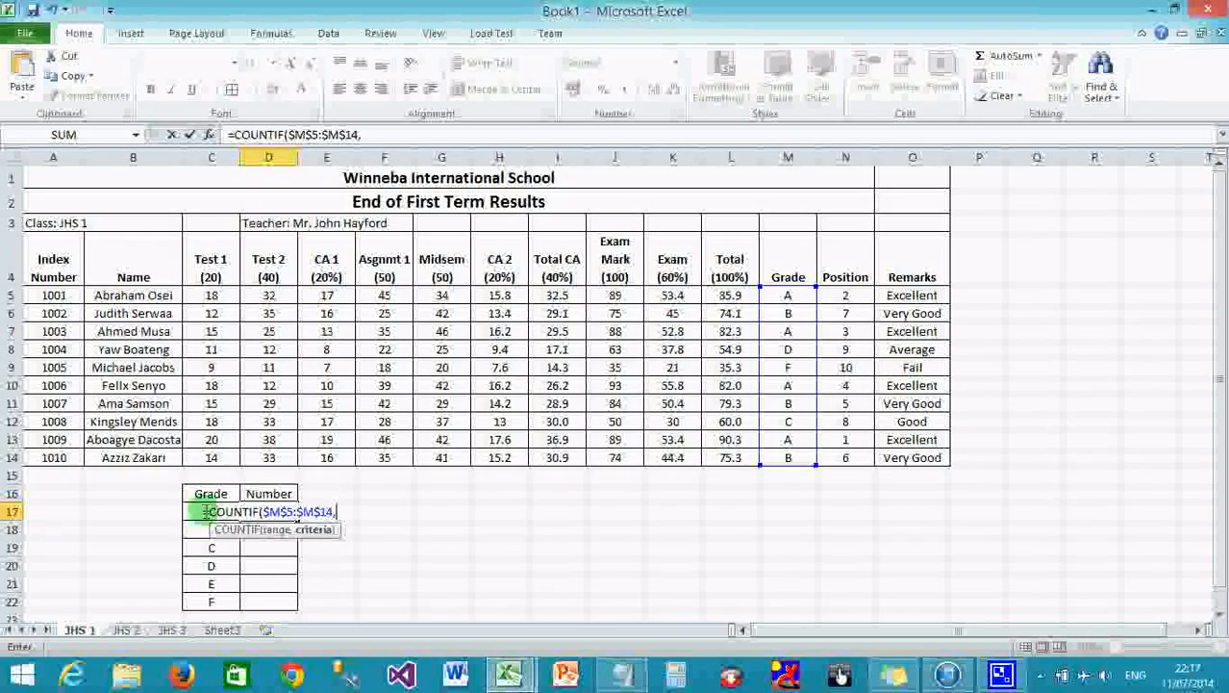
type("C17")
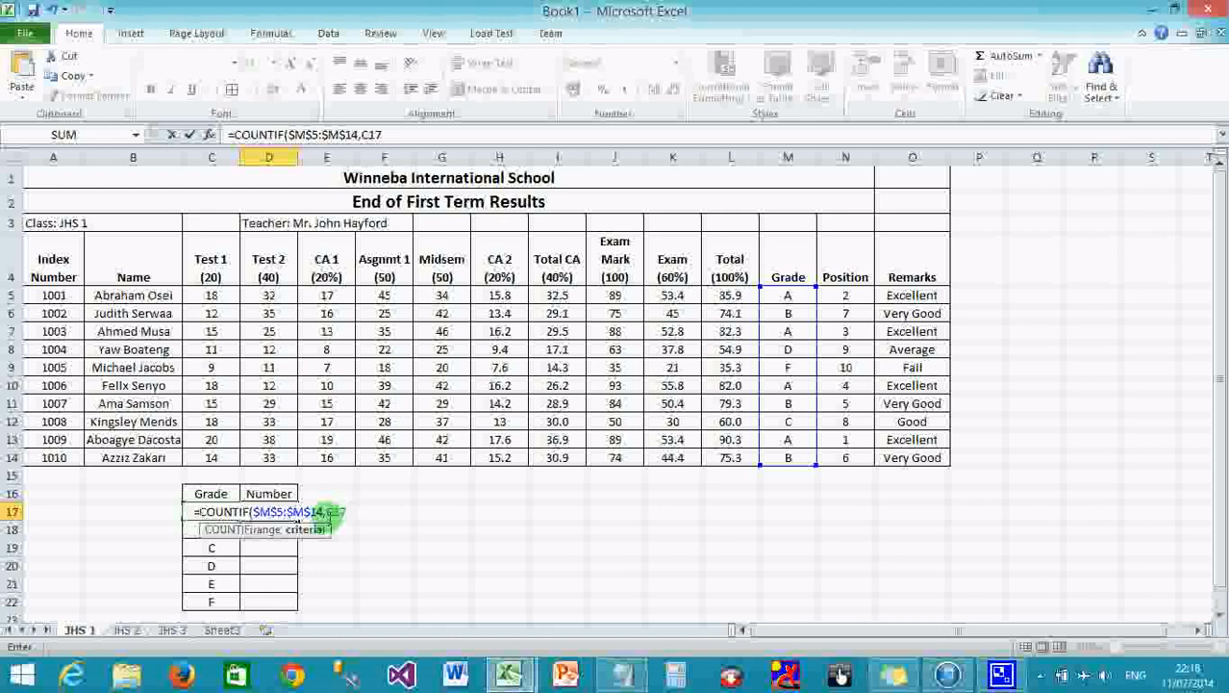
type(")")
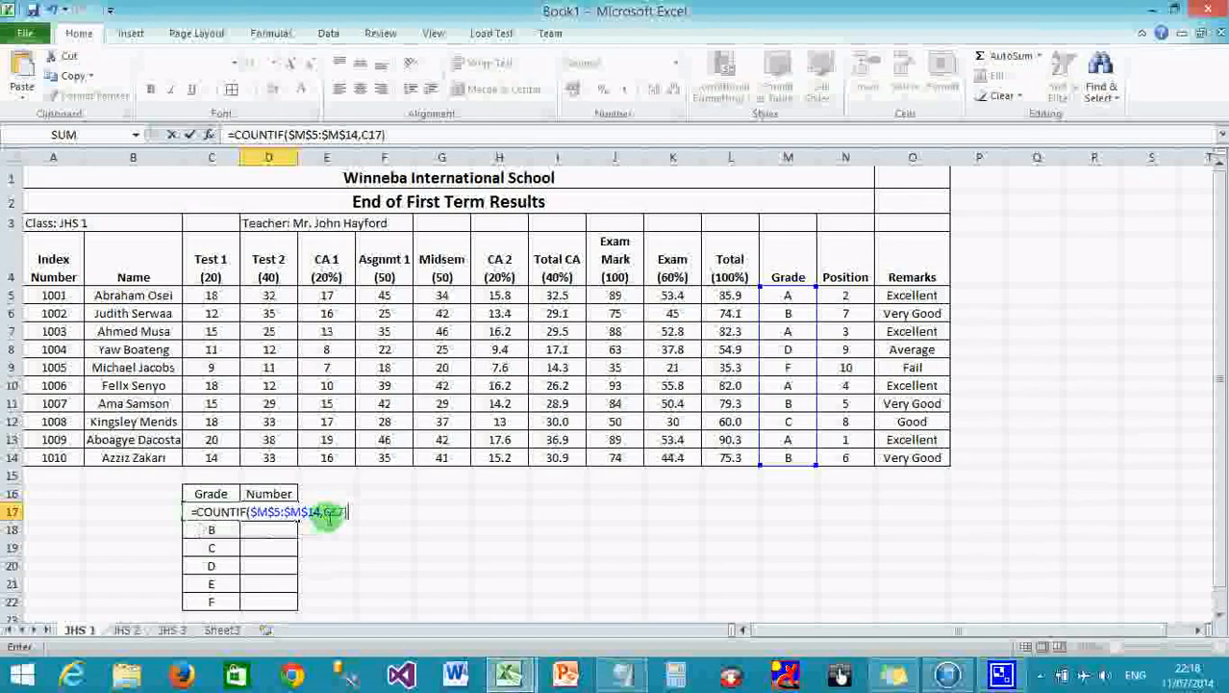
key("Return")
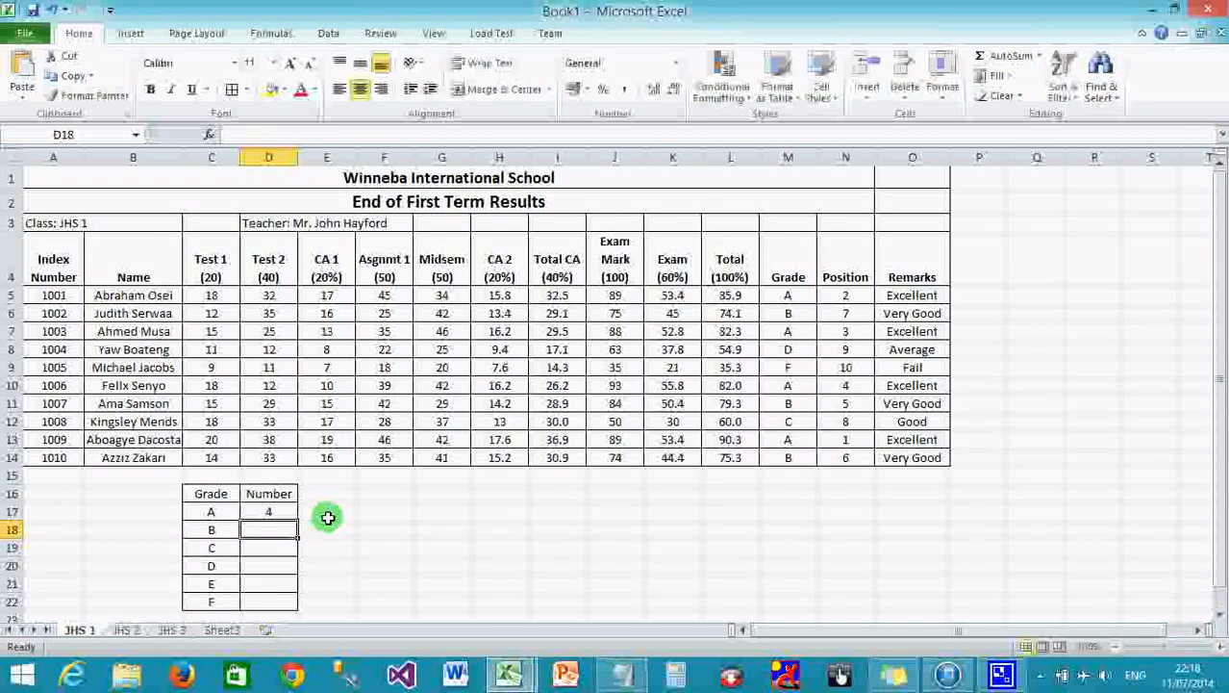
left_click(289, 512)
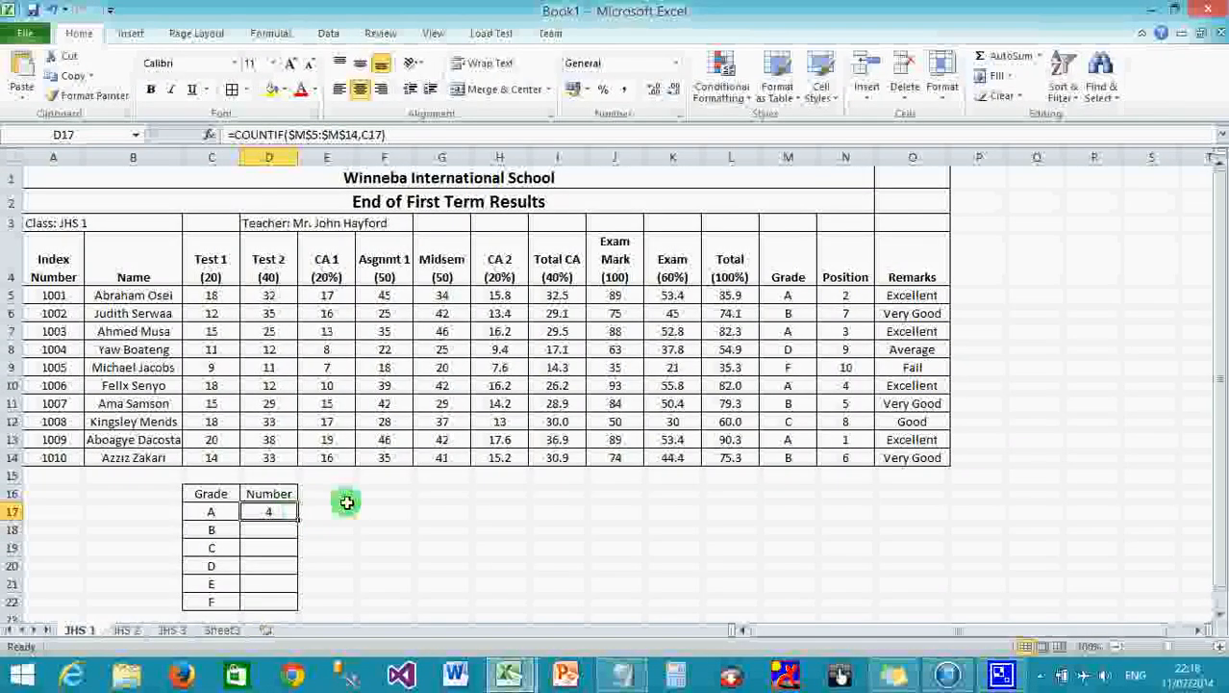
left_click(797, 299)
left_click(794, 330)
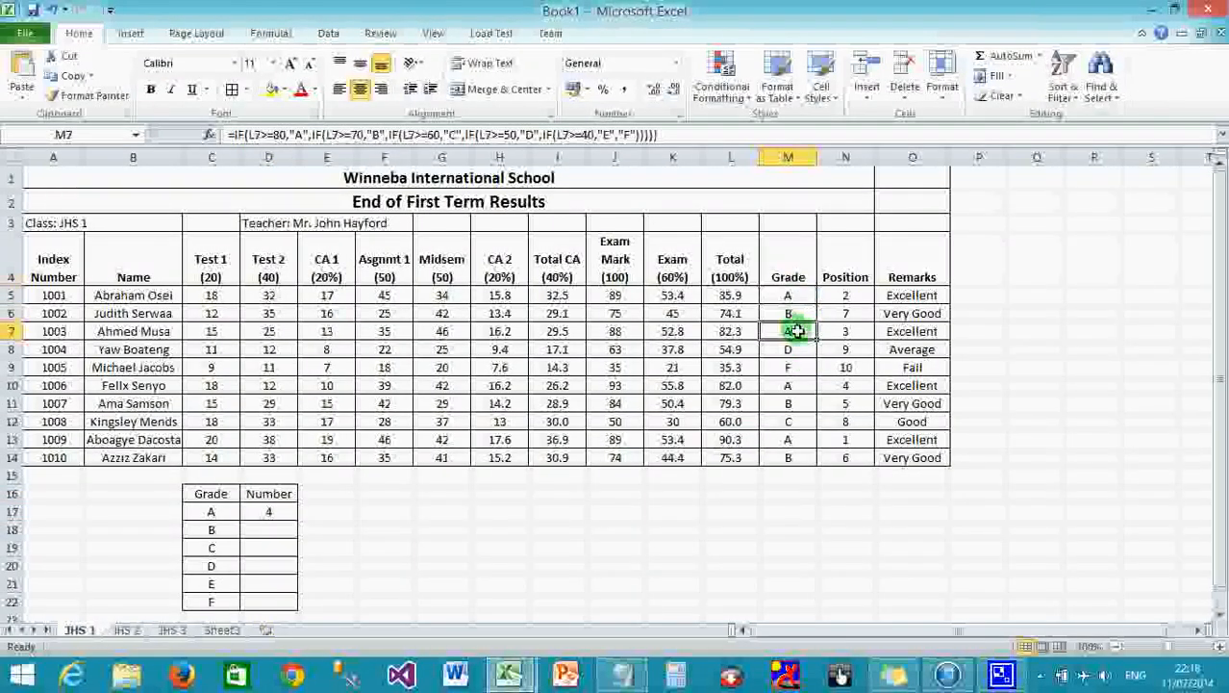
left_click(799, 381)
left_click(803, 440)
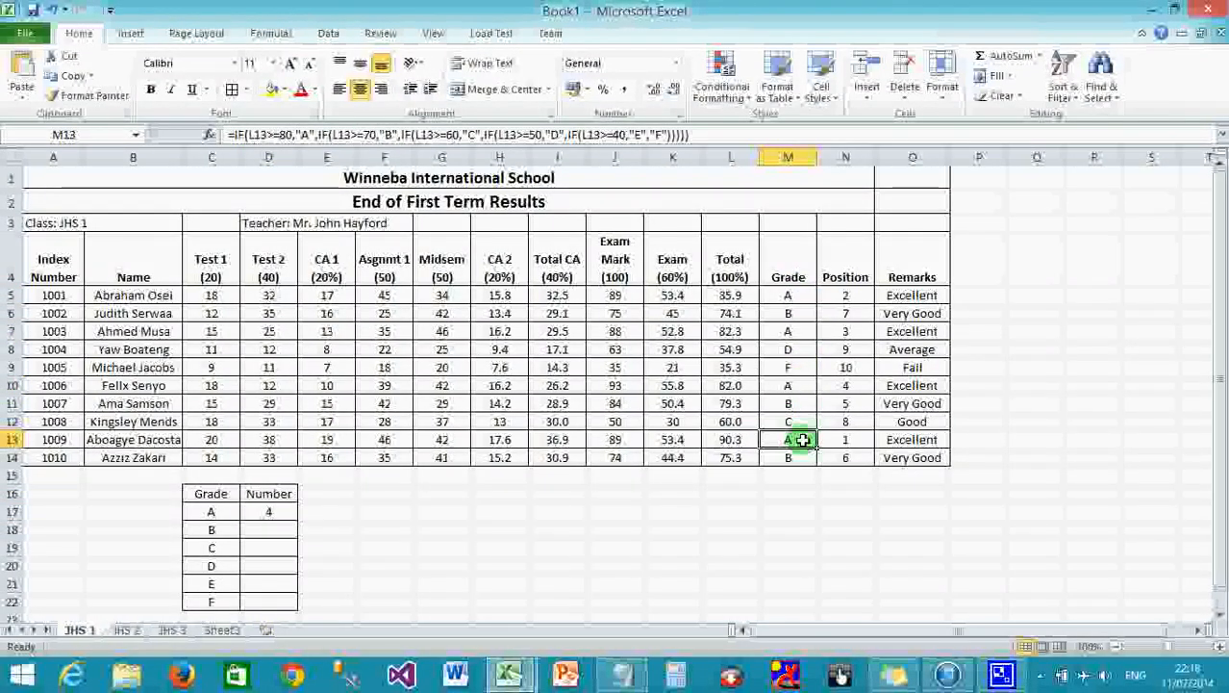
left_click(279, 513)
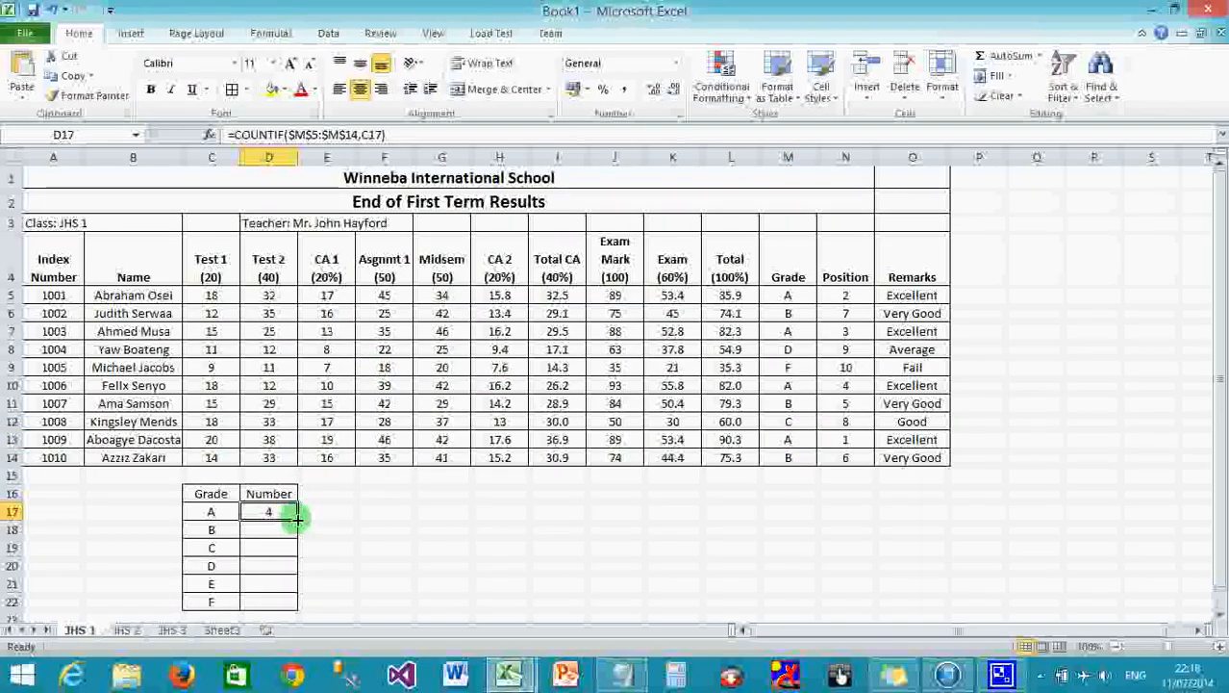
Fill the COUNTIF formula down to D22 and check grade B's count of 3 against the students.
double_click(297, 519)
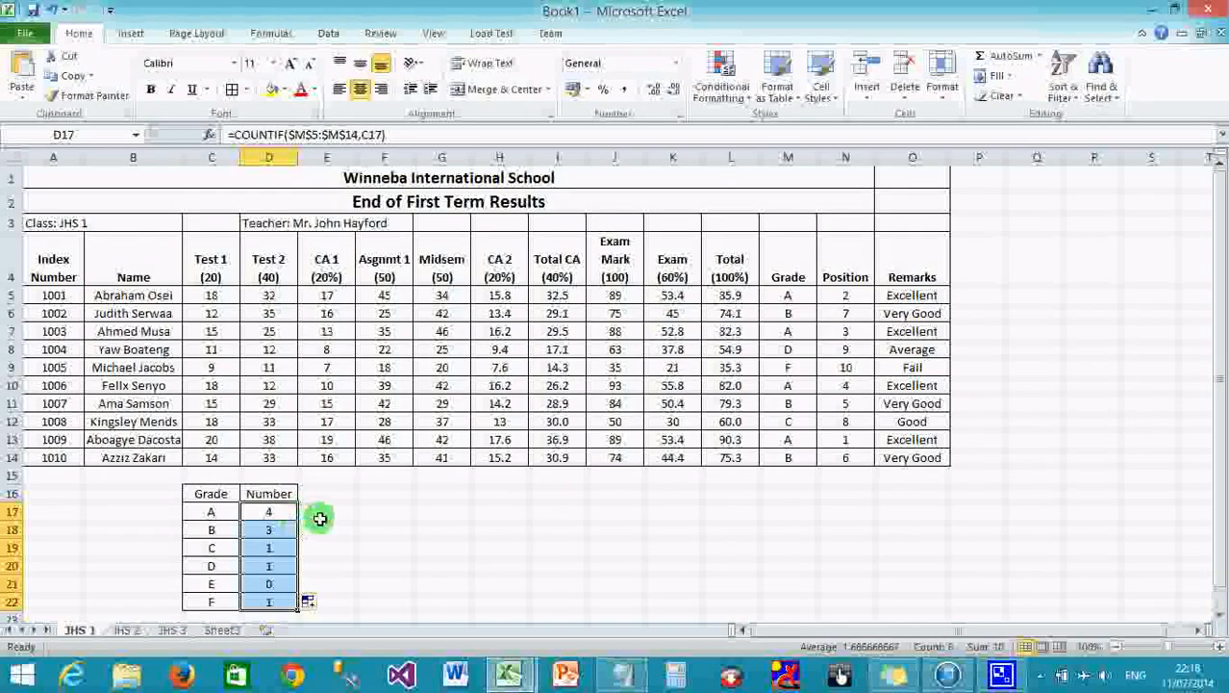
left_click(272, 527)
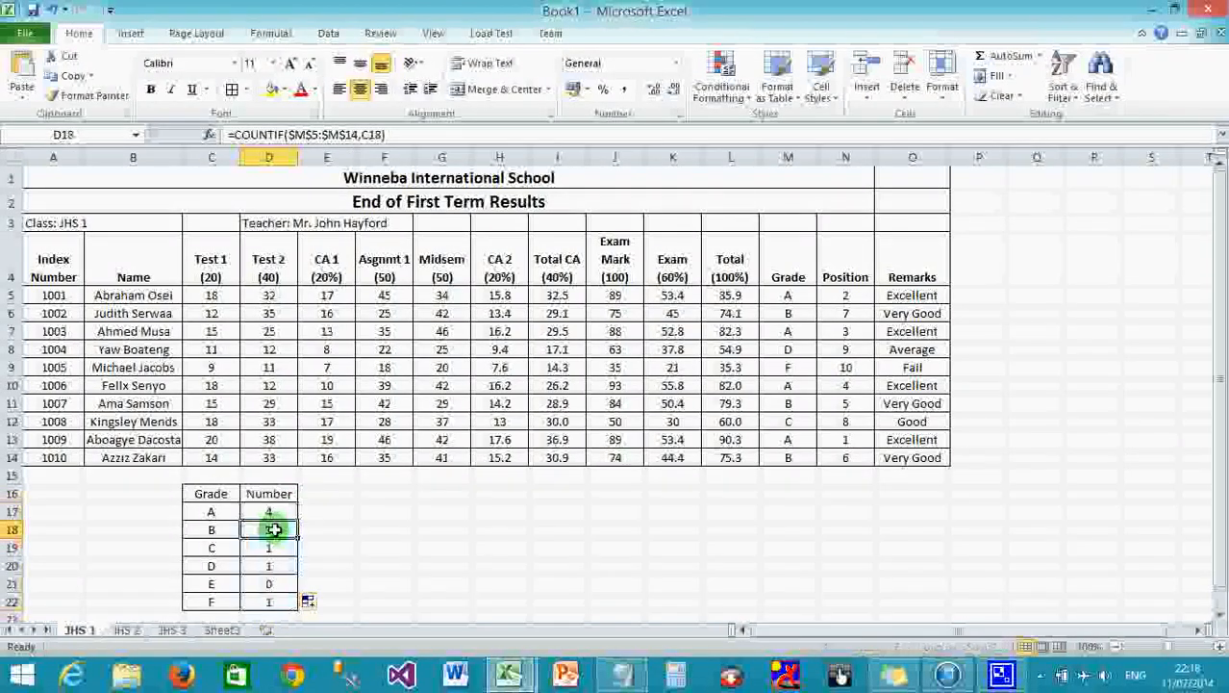
left_click(787, 315)
left_click(794, 402)
left_click(793, 456)
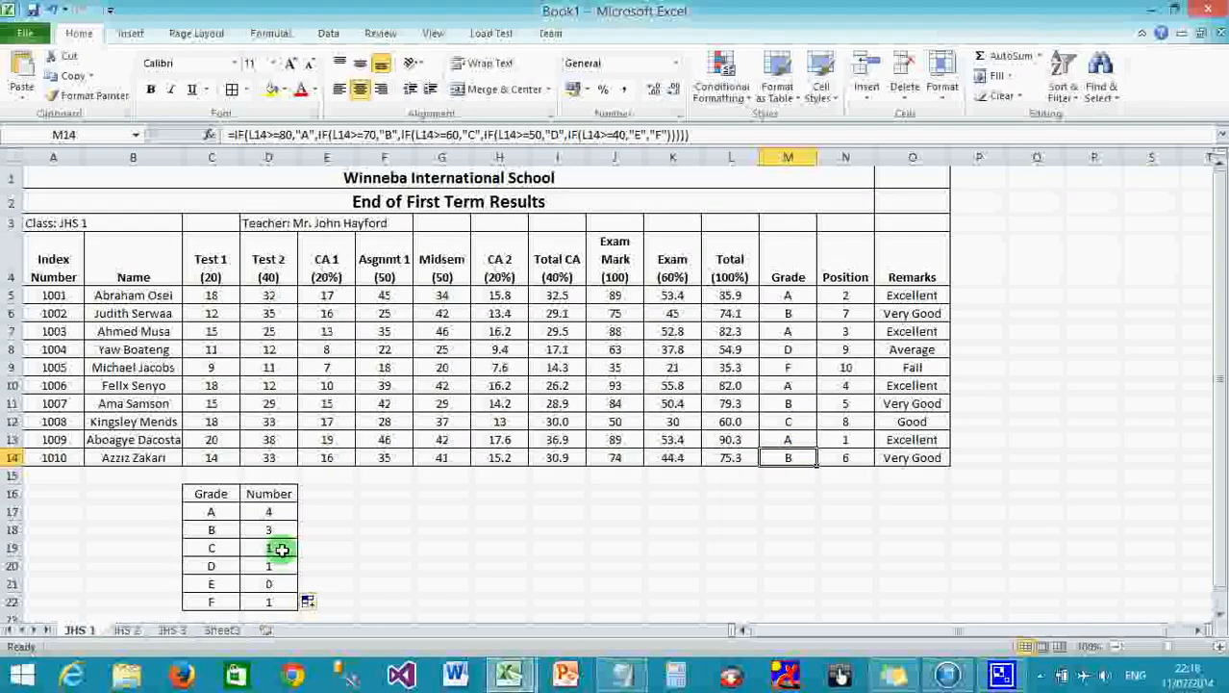
scroll(407, 550, "down", 2)
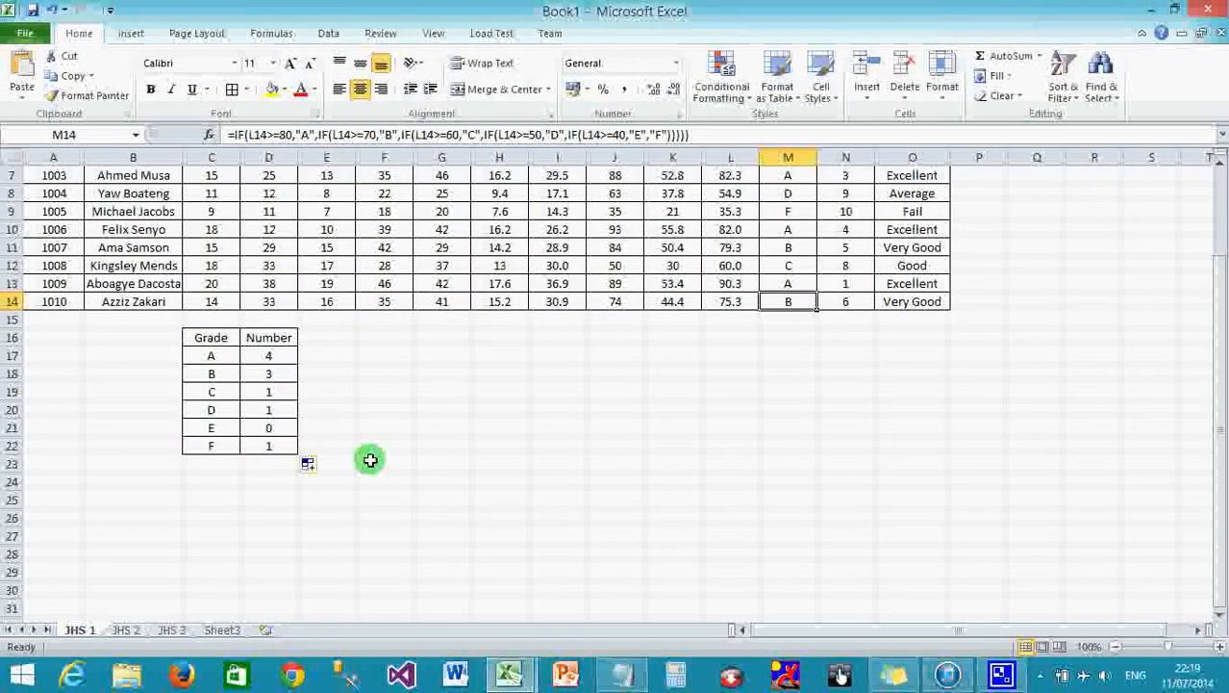
Label C23 as Total, delete the stray formula in D23, and select counts D17:D22.
left_click(214, 464)
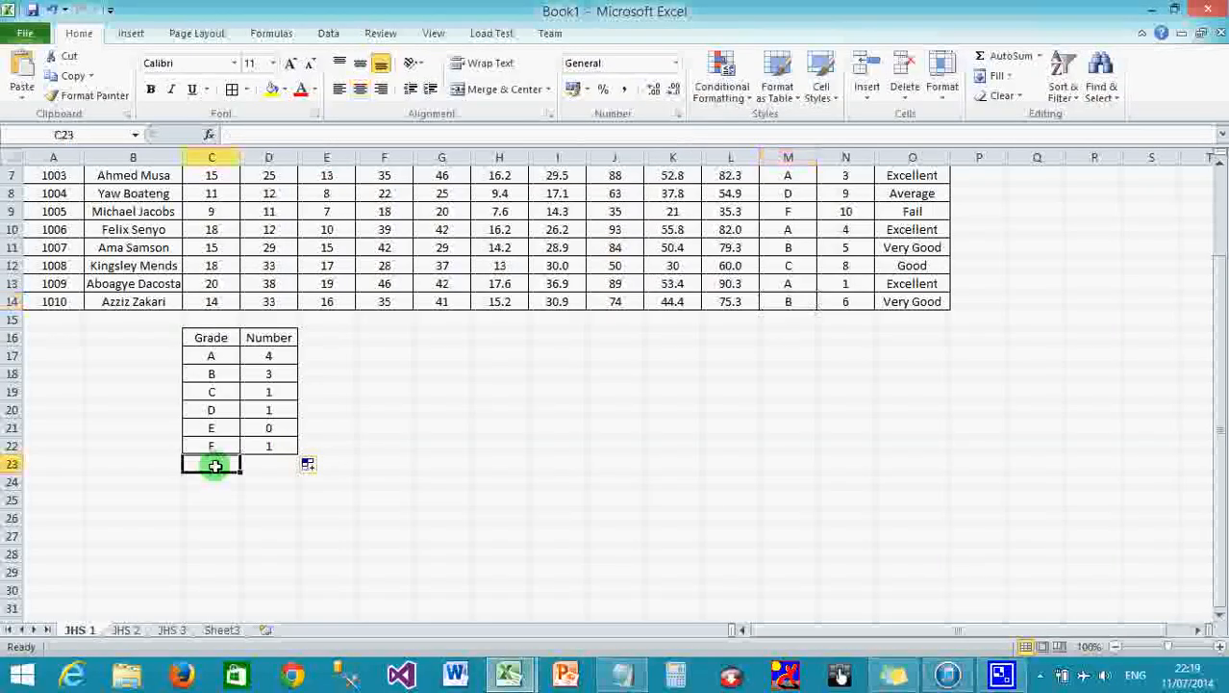
type("TO")
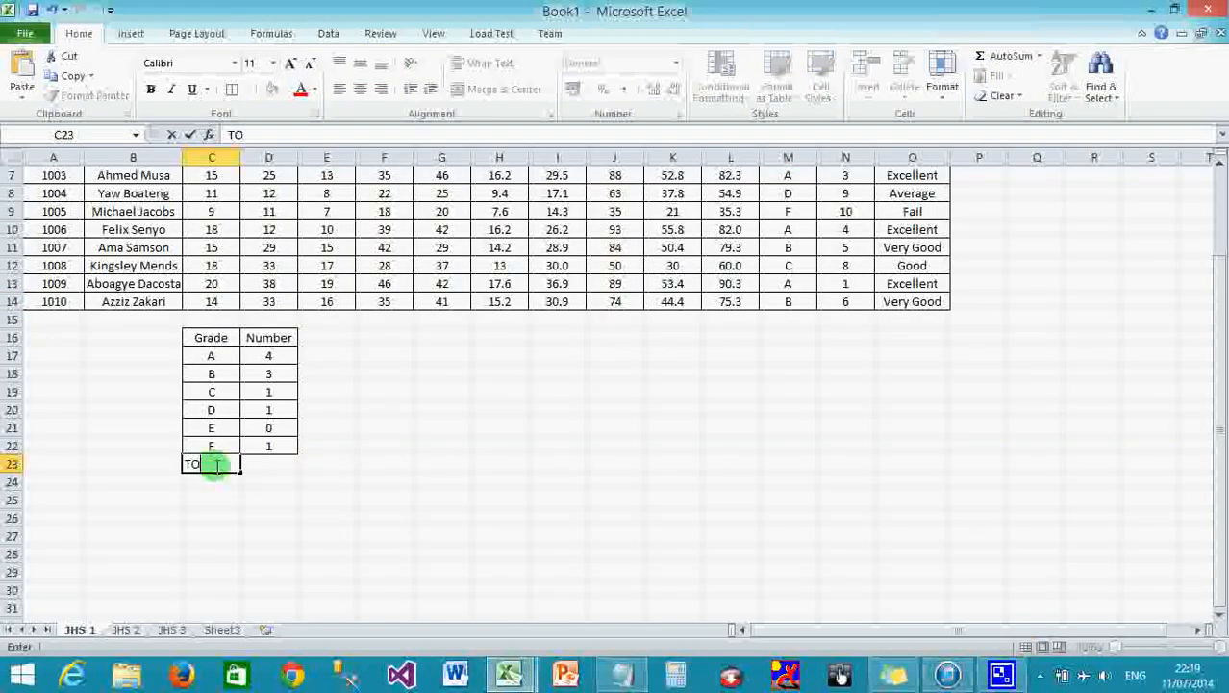
type("otal")
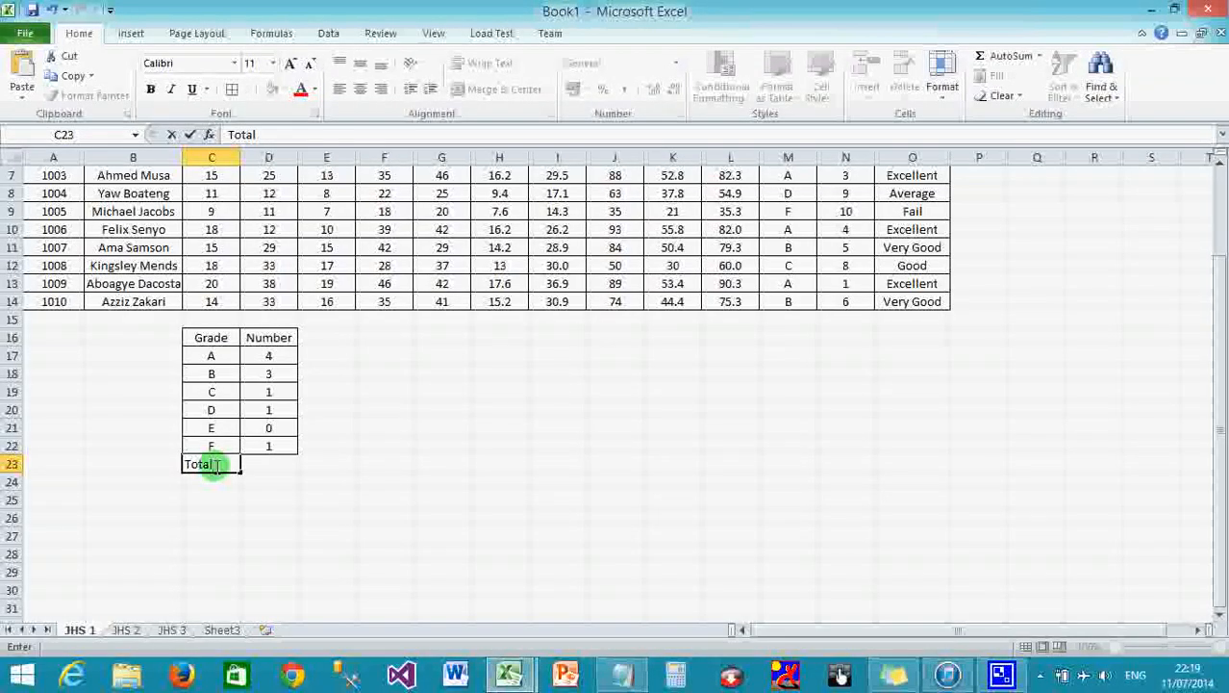
left_click(275, 463)
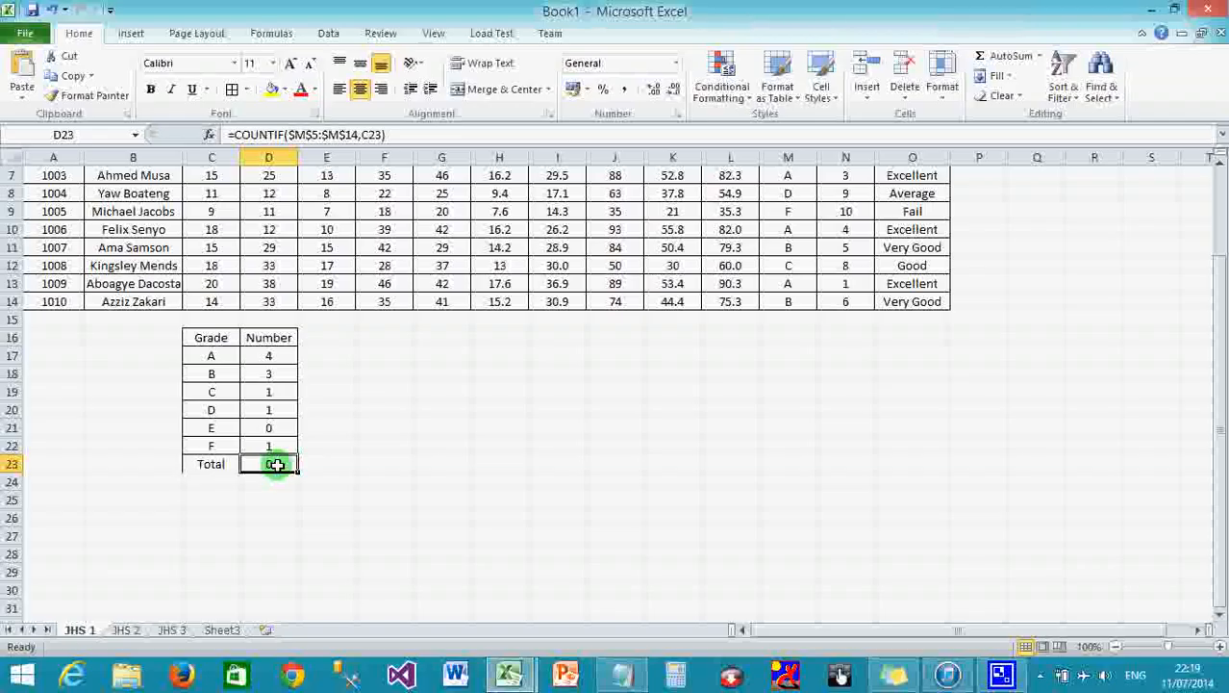
left_click(270, 444)
left_click(274, 466)
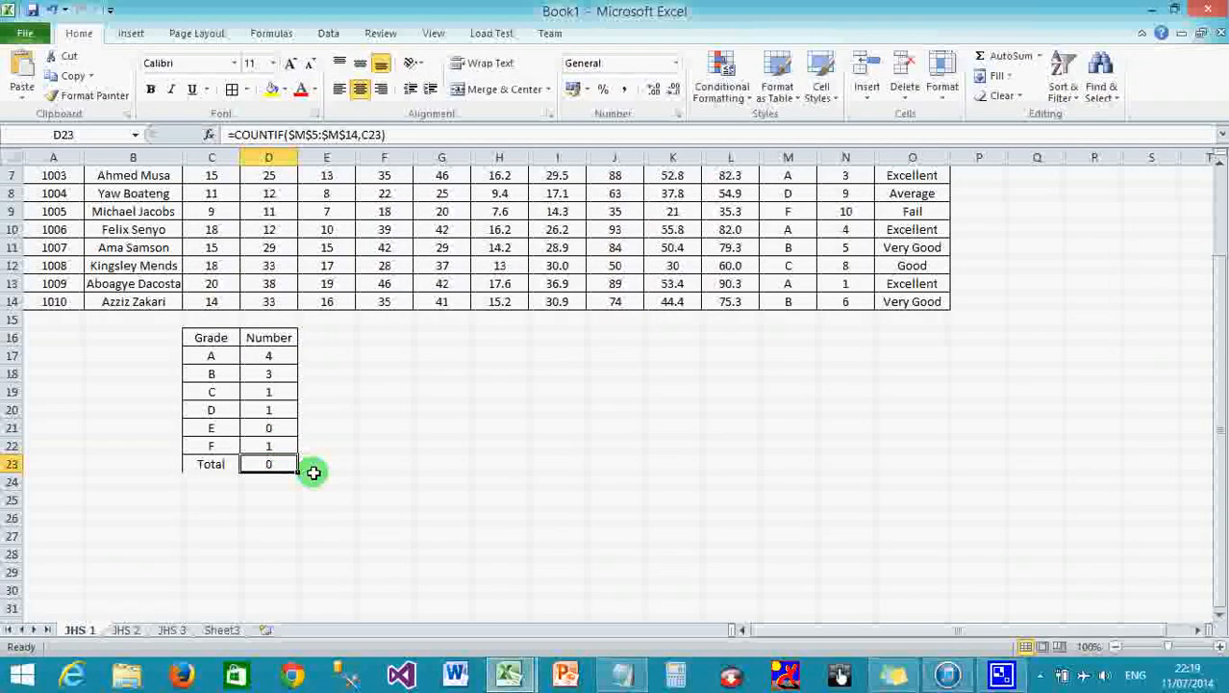
key("Delete")
left_click_drag(270, 354, 274, 448)
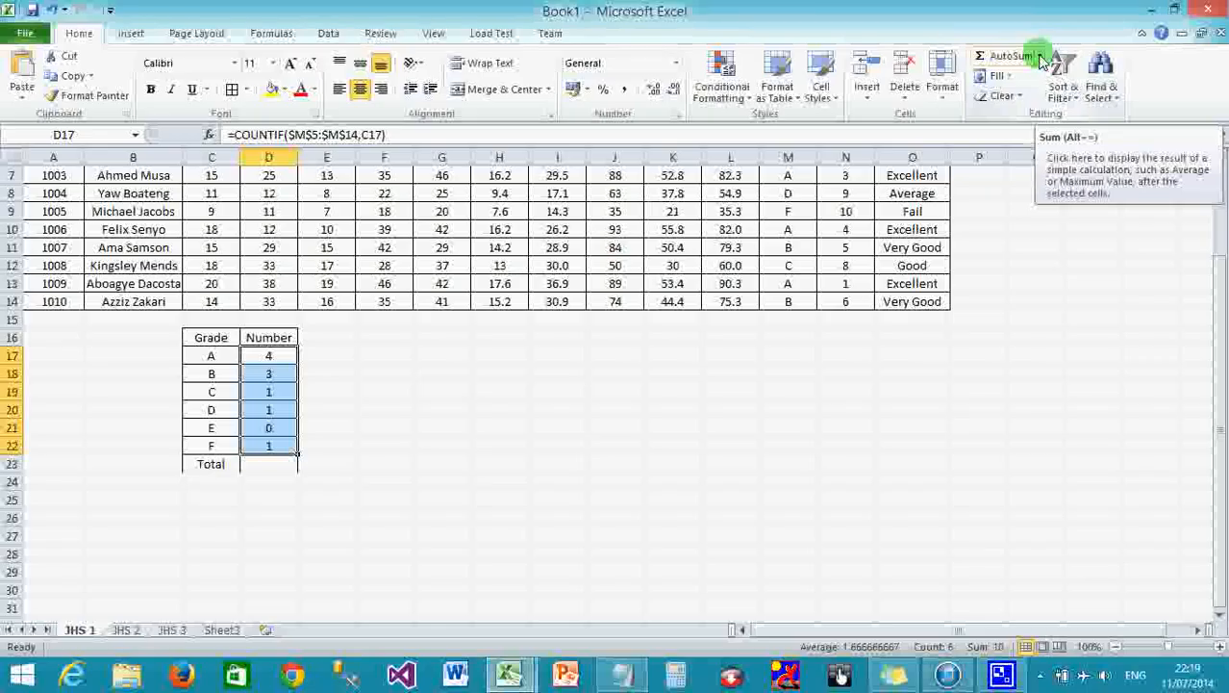
AutoSum the grade counts into the Total cell D23 (=SUM(D17:D22)) and confirm the formula.
left_click(1041, 61)
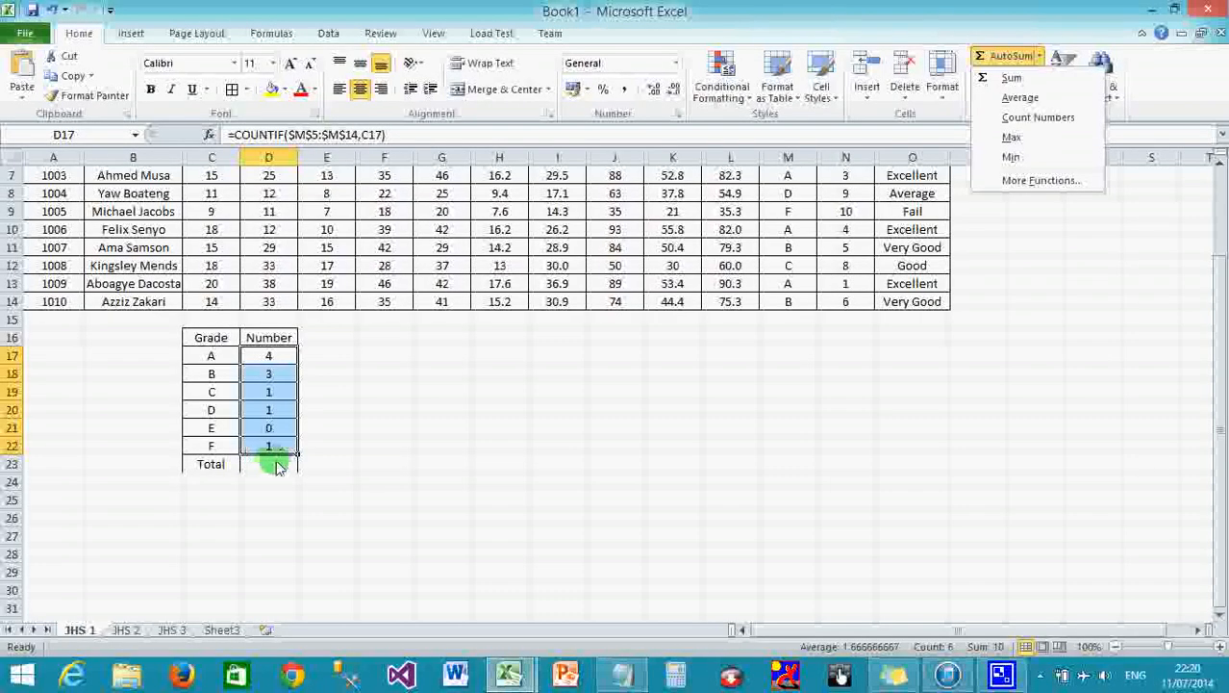
left_click(1012, 84)
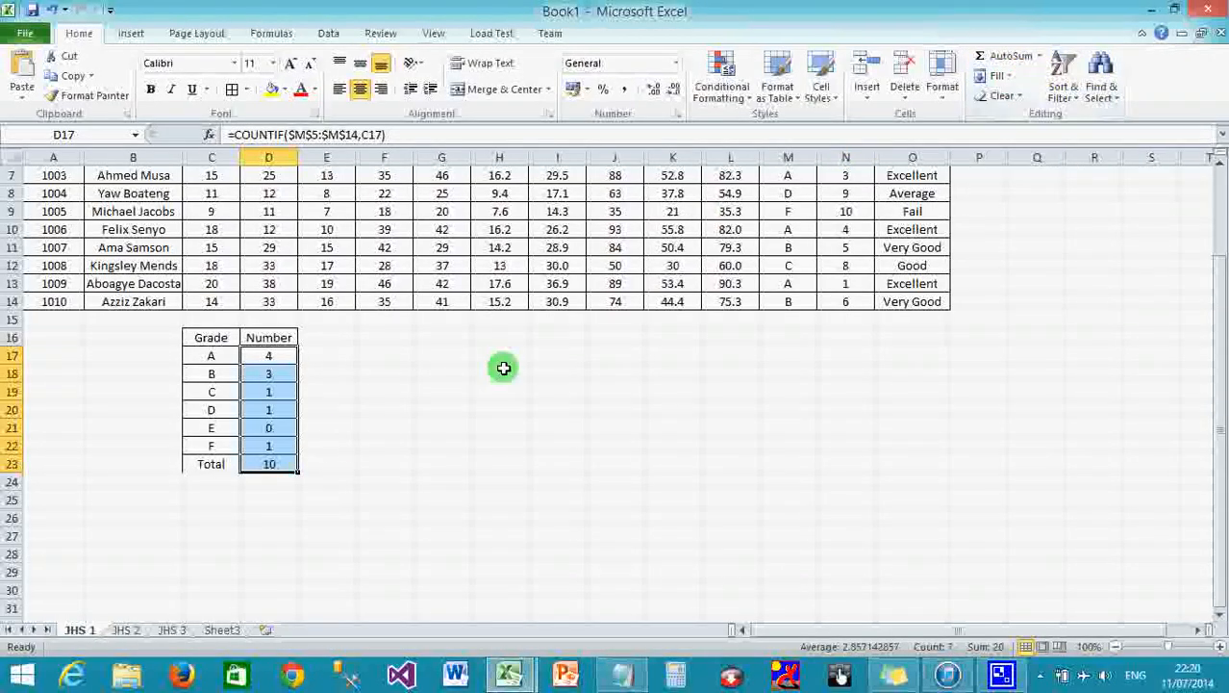
left_click(255, 464)
Scroll back up and select the student names in B5:B14.
scroll(430, 412, "up", 1)
scroll(430, 413, "up", 1)
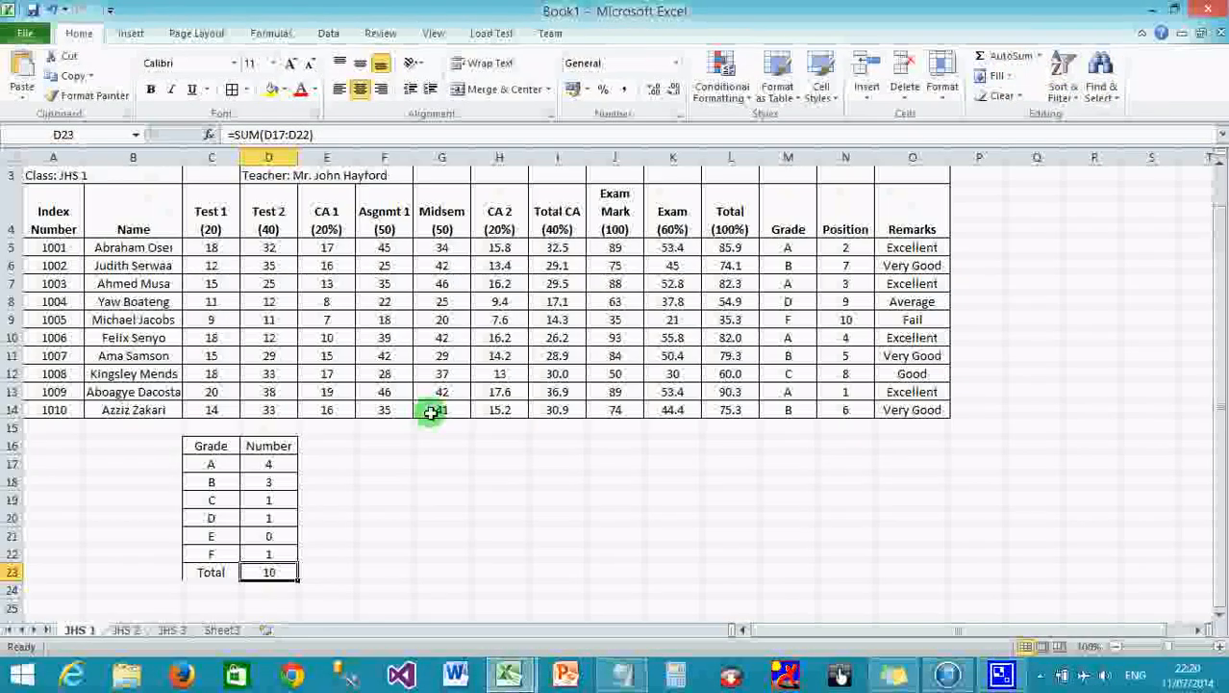
left_click_drag(144, 248, 152, 402)
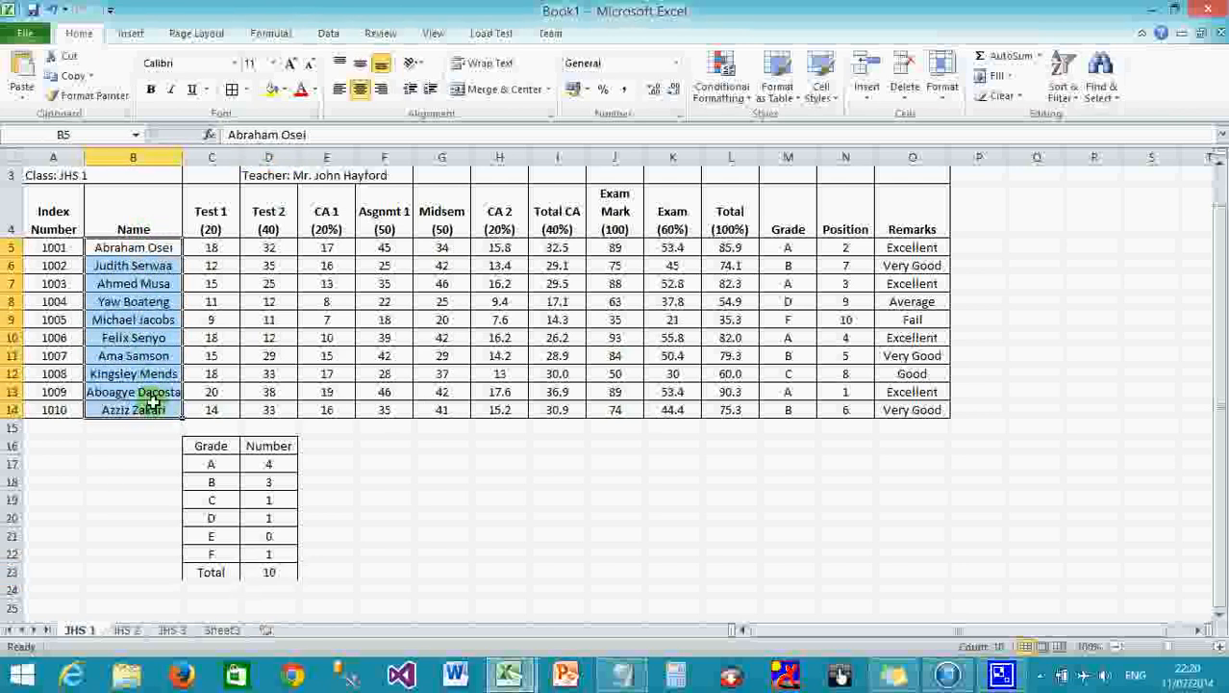
Select the Grade/Number data C16:D22 and bring up the Insert tab's chart options.
left_click(322, 567)
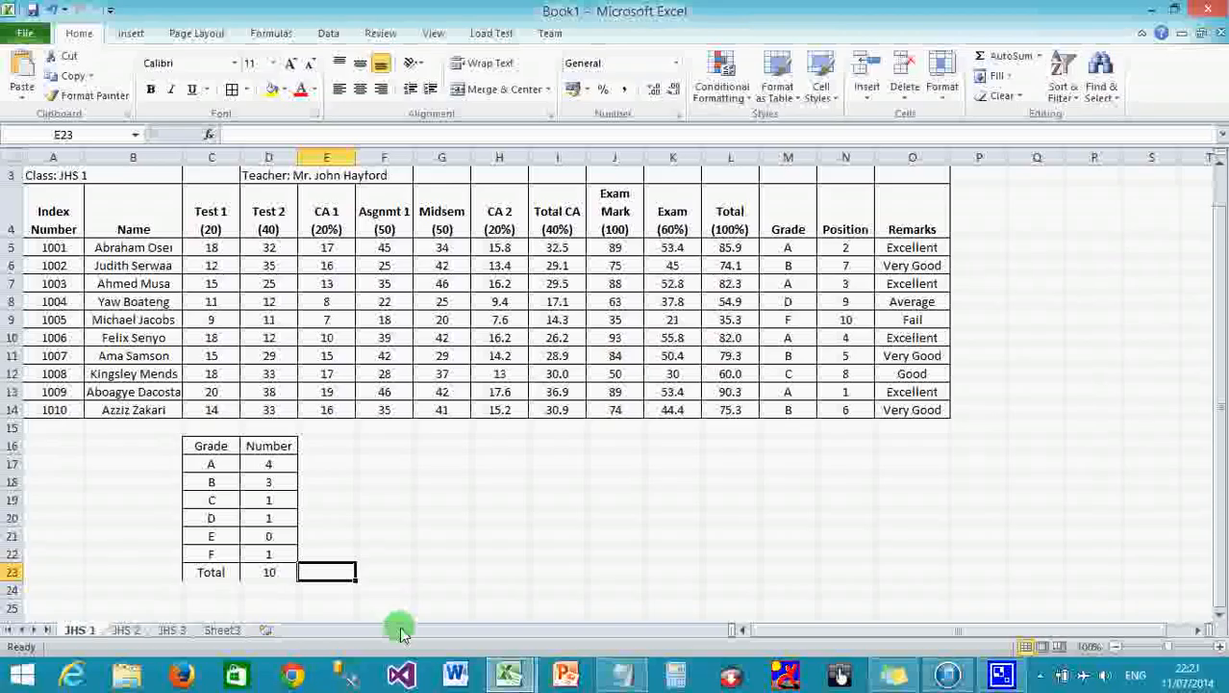
left_click_drag(200, 446, 277, 549)
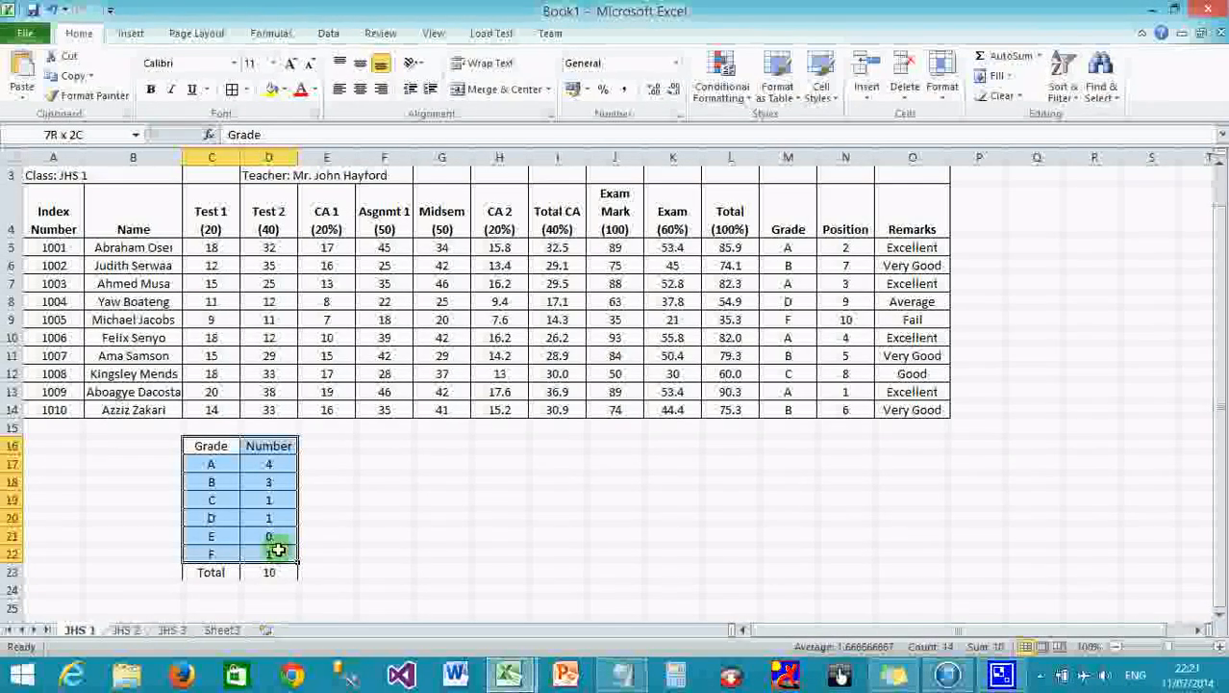
left_click_drag(277, 549, 277, 550)
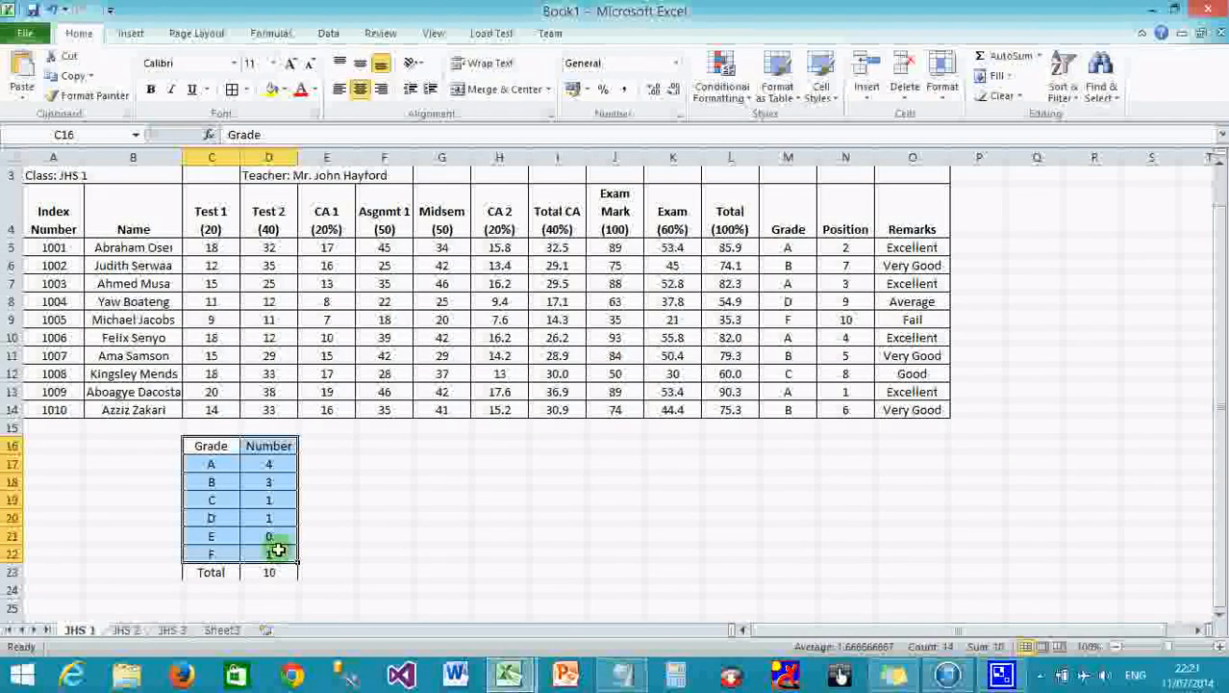
left_click(133, 35)
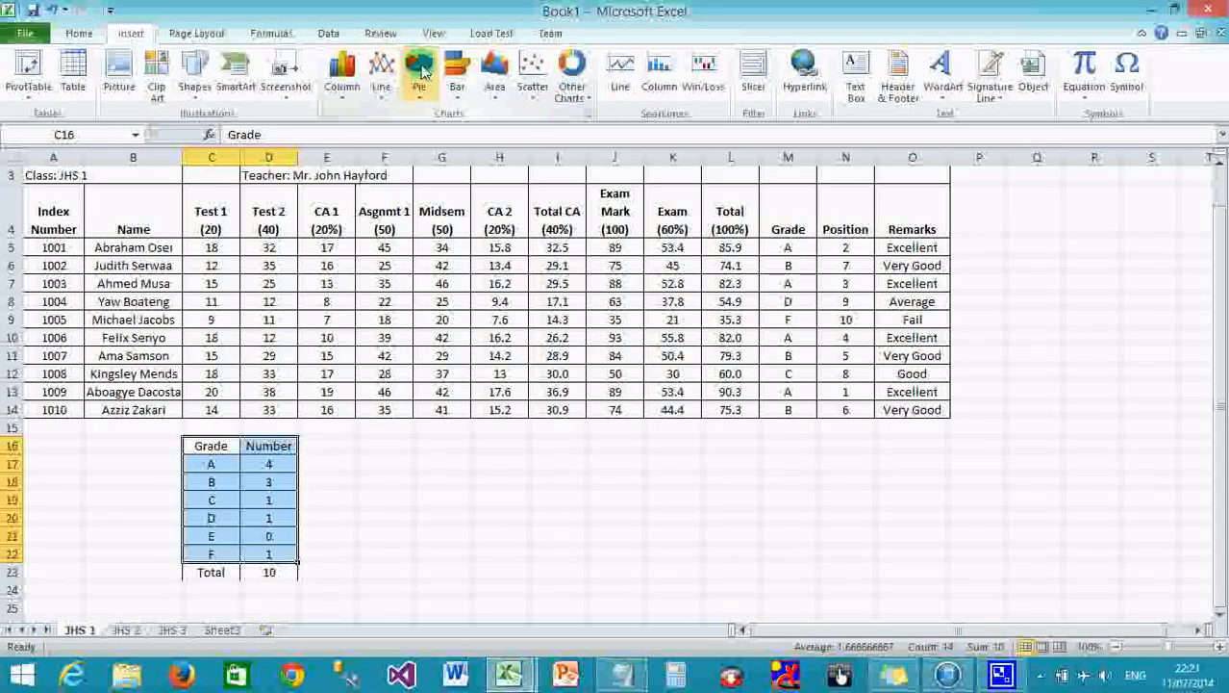
Insert a 3-D clustered column chart of the grade counts, move it below the results and shrink it.
left_click(345, 76)
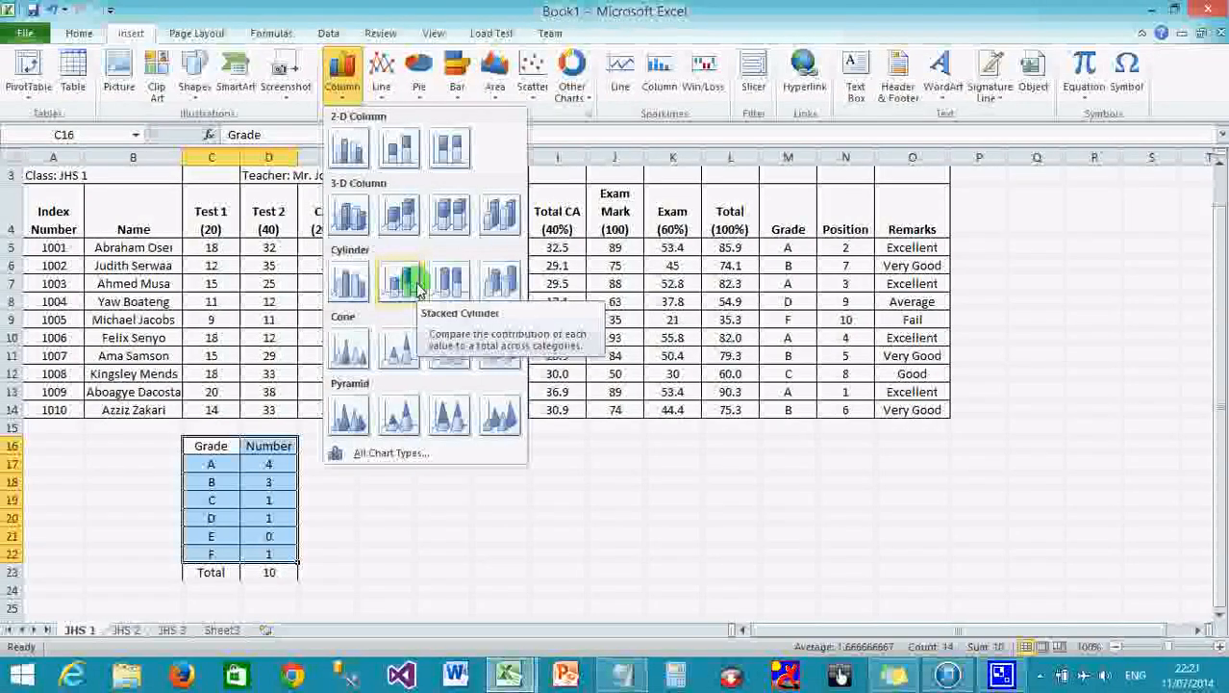
left_click(350, 213)
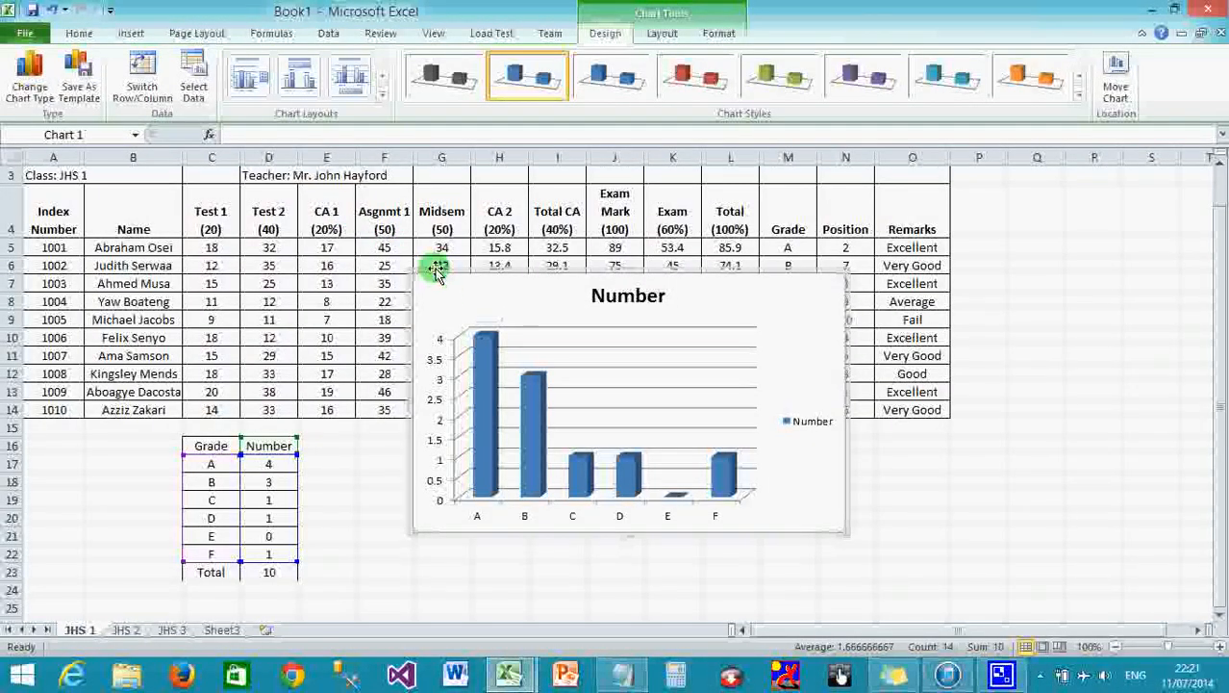
left_click_drag(433, 279, 383, 417)
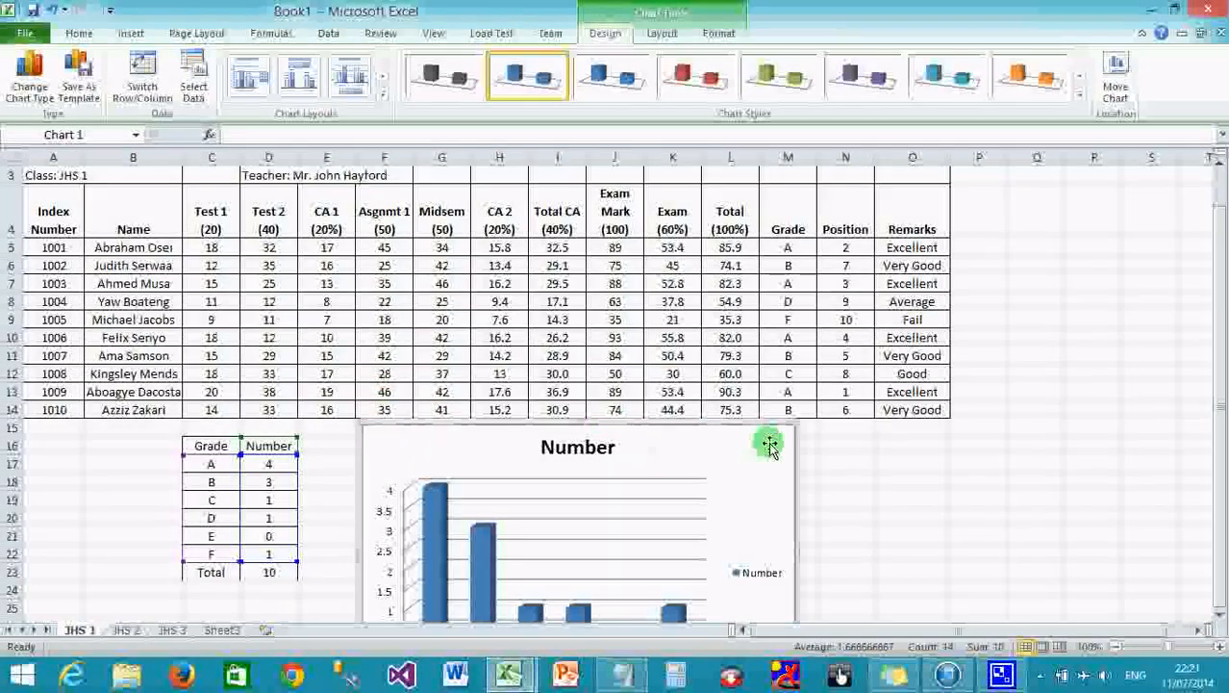
left_click_drag(796, 421, 695, 431)
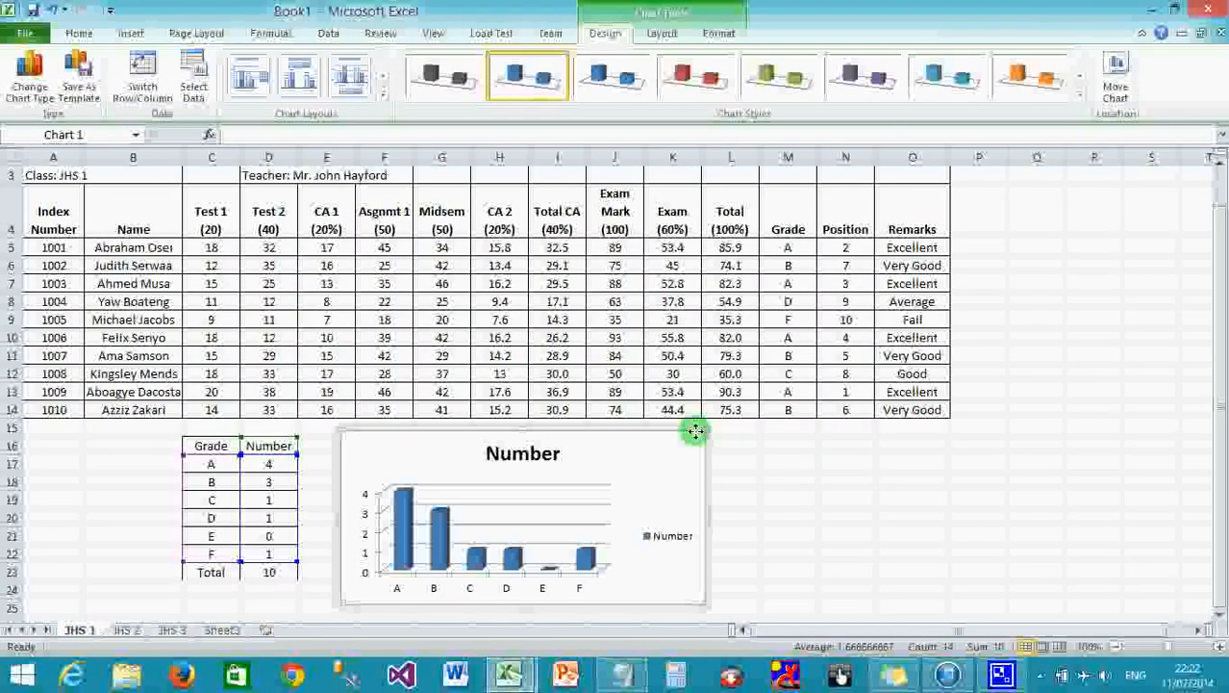
left_click(432, 591)
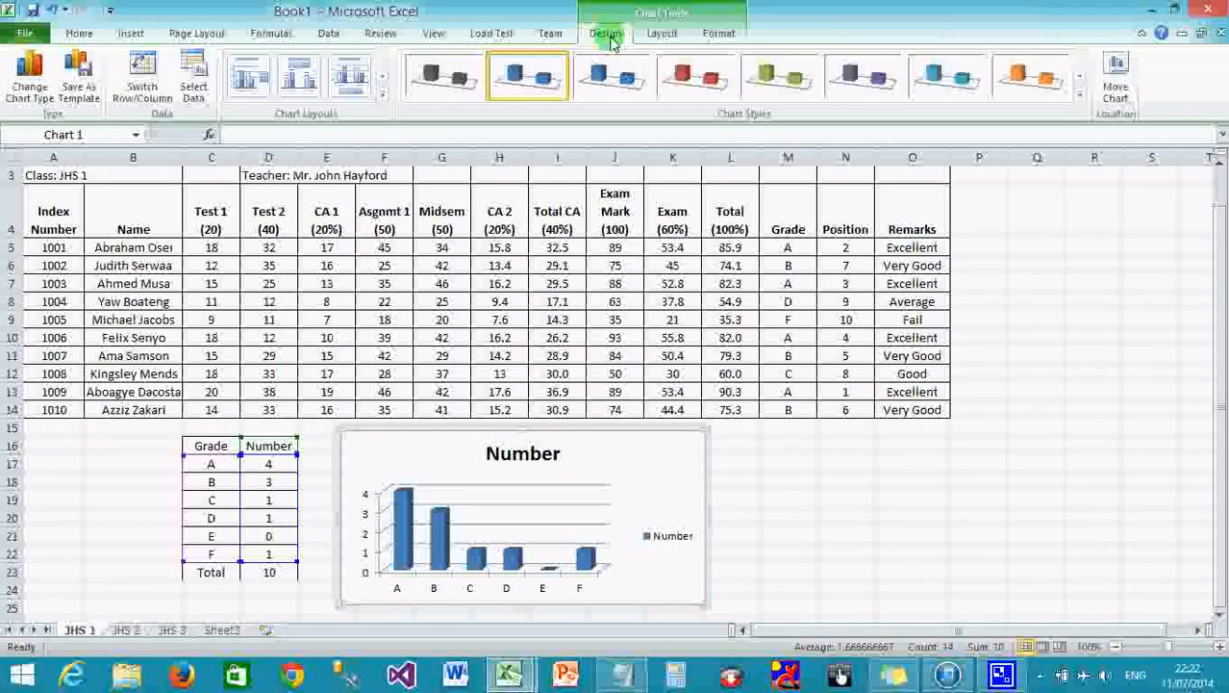
Change the chart to another 3-D column variant, then to a plain line chart.
left_click(39, 91)
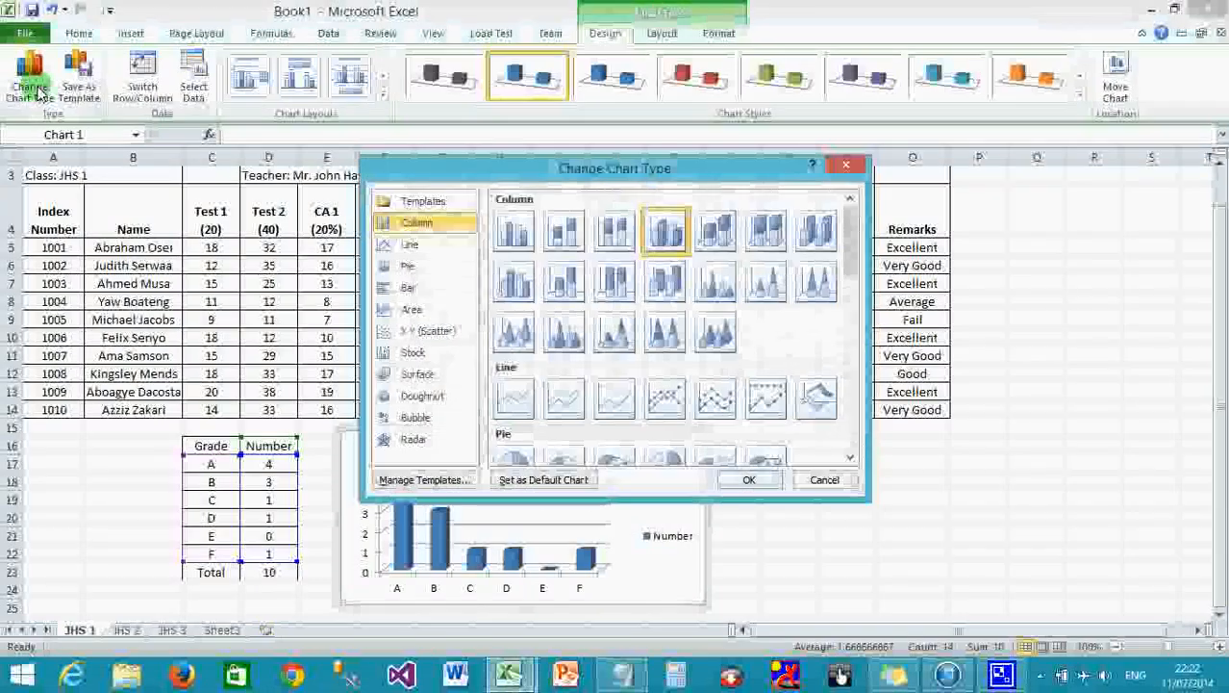
left_click(719, 232)
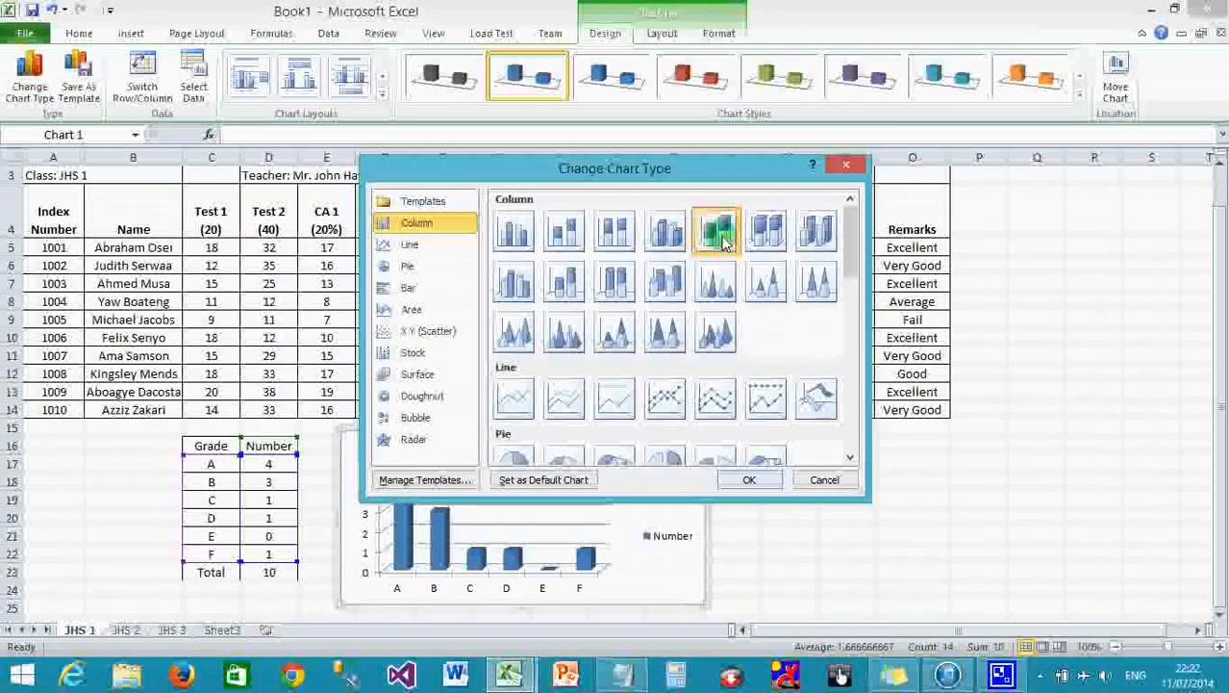
left_click(767, 473)
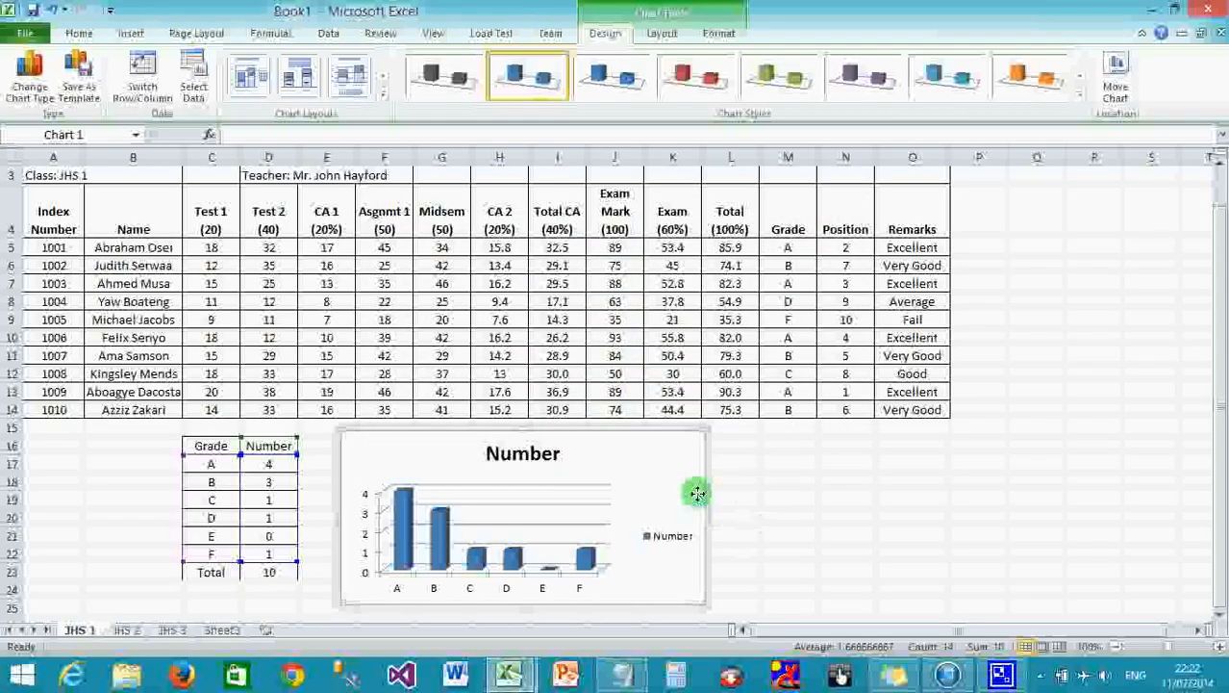
left_click(29, 79)
left_click(532, 389)
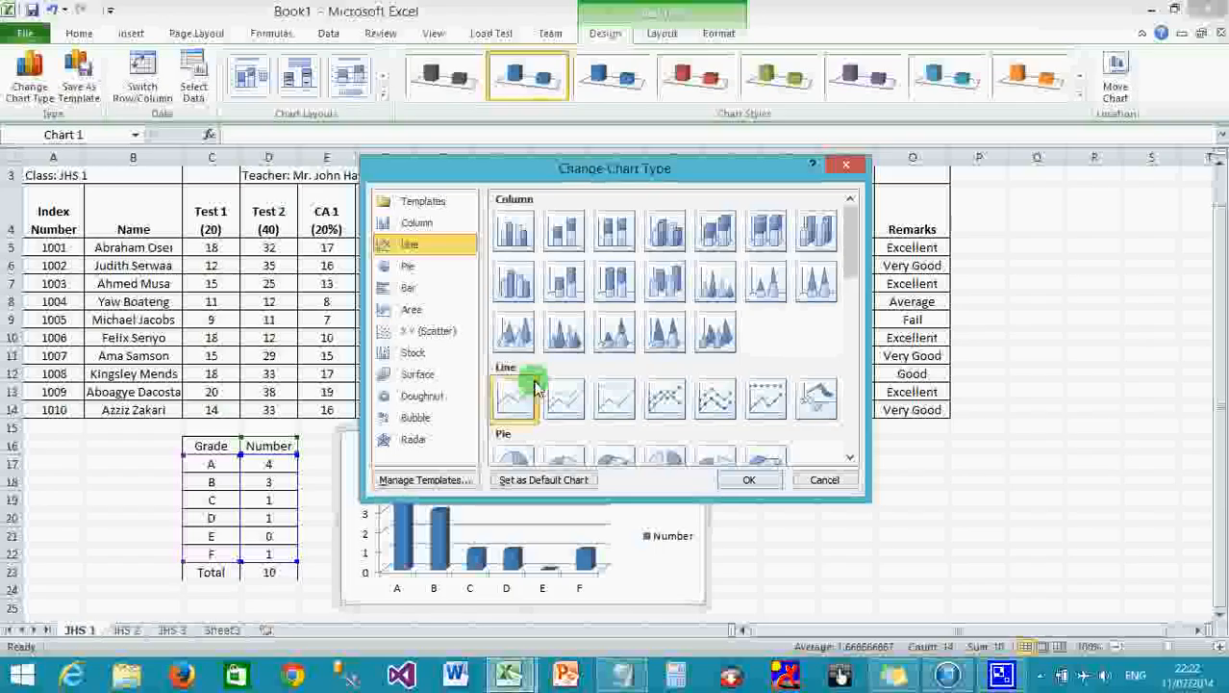
left_click(762, 481)
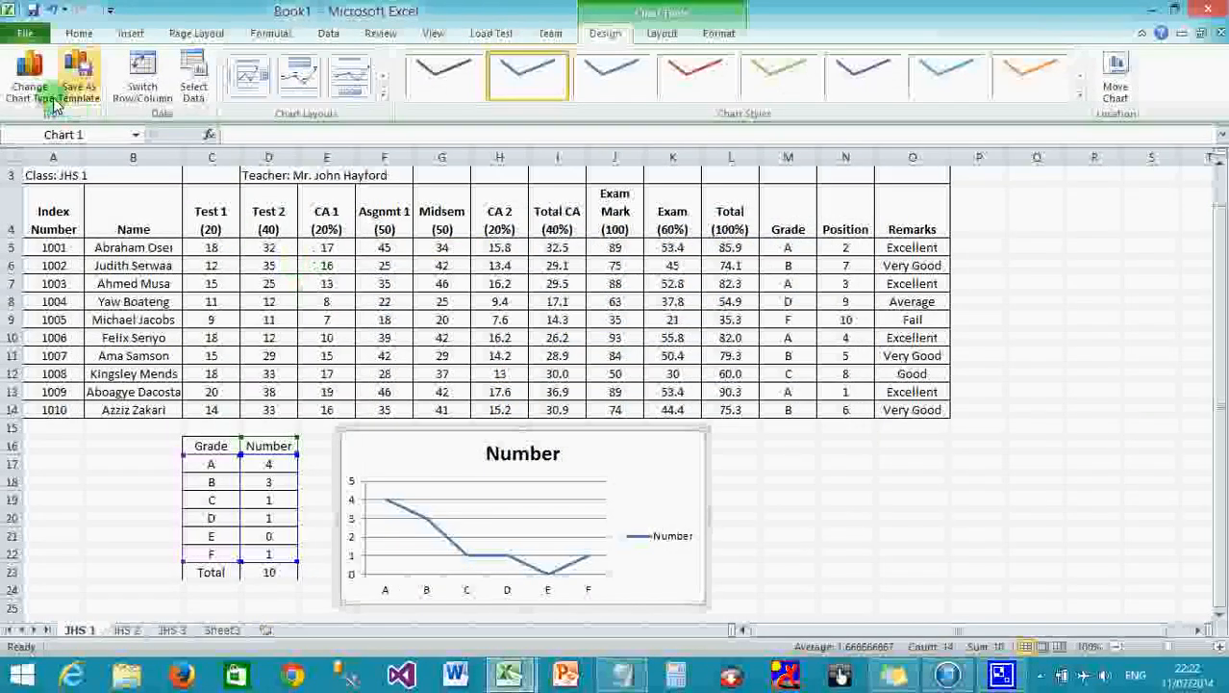
Try the chart as an exploded 3-D pie, then as cone columns.
left_click(28, 87)
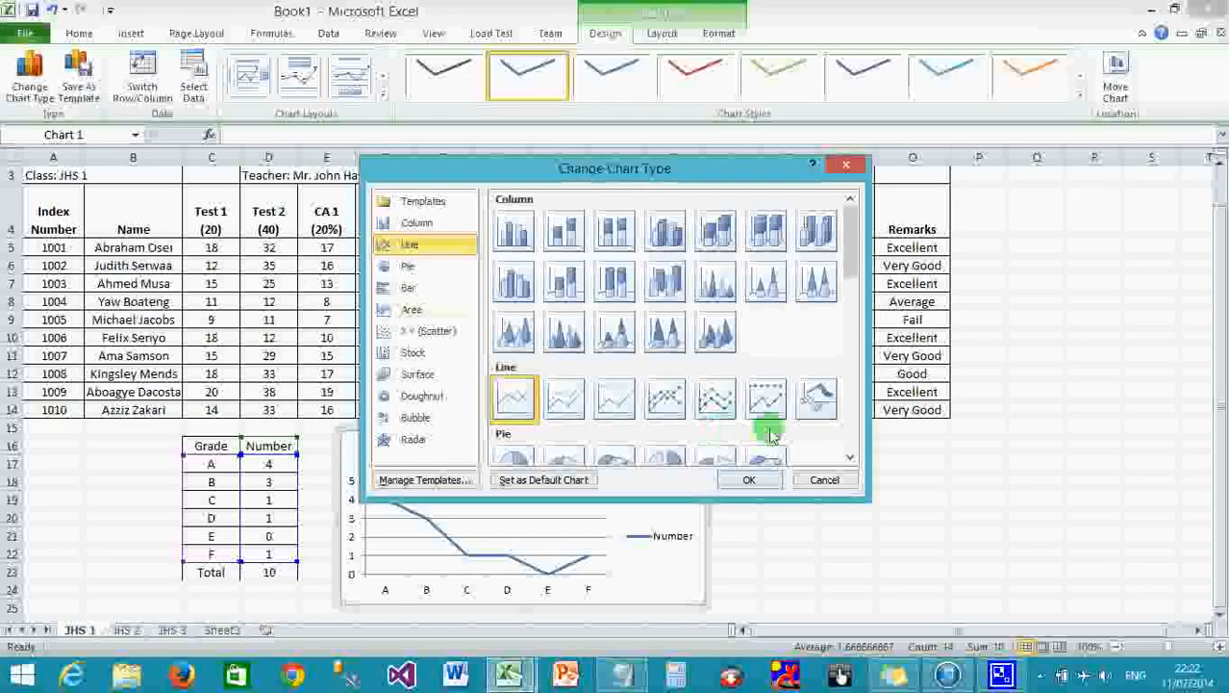
scroll(846, 445, "down", 3)
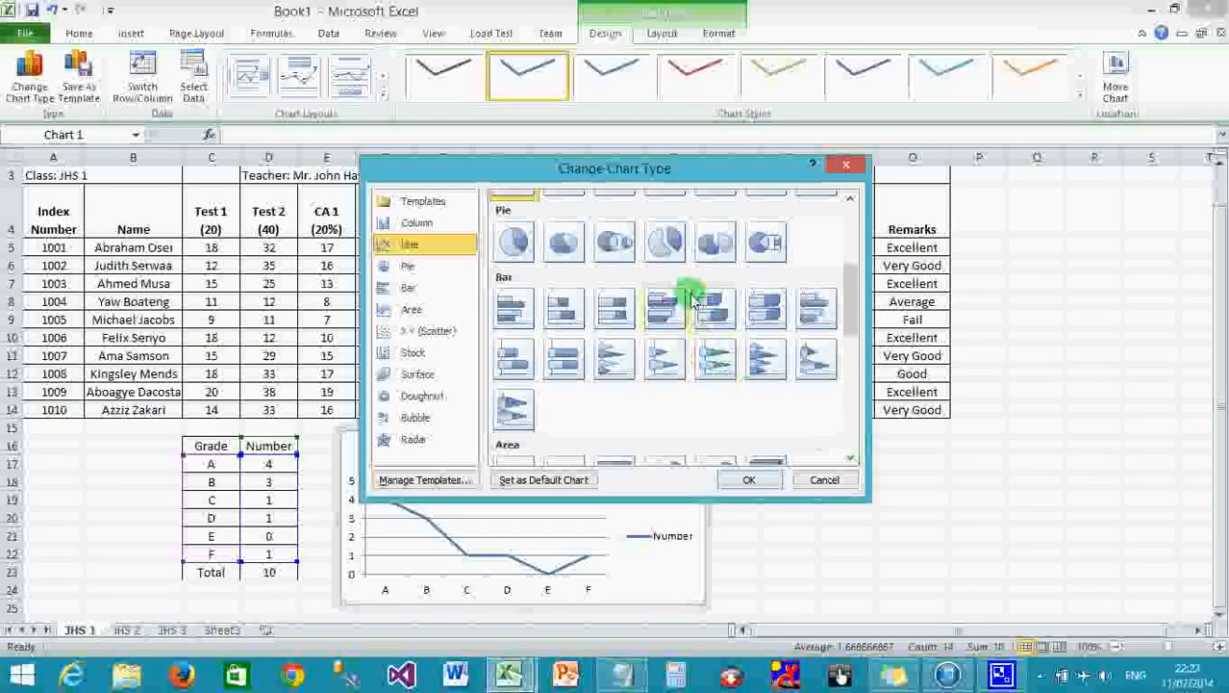
left_click(650, 245)
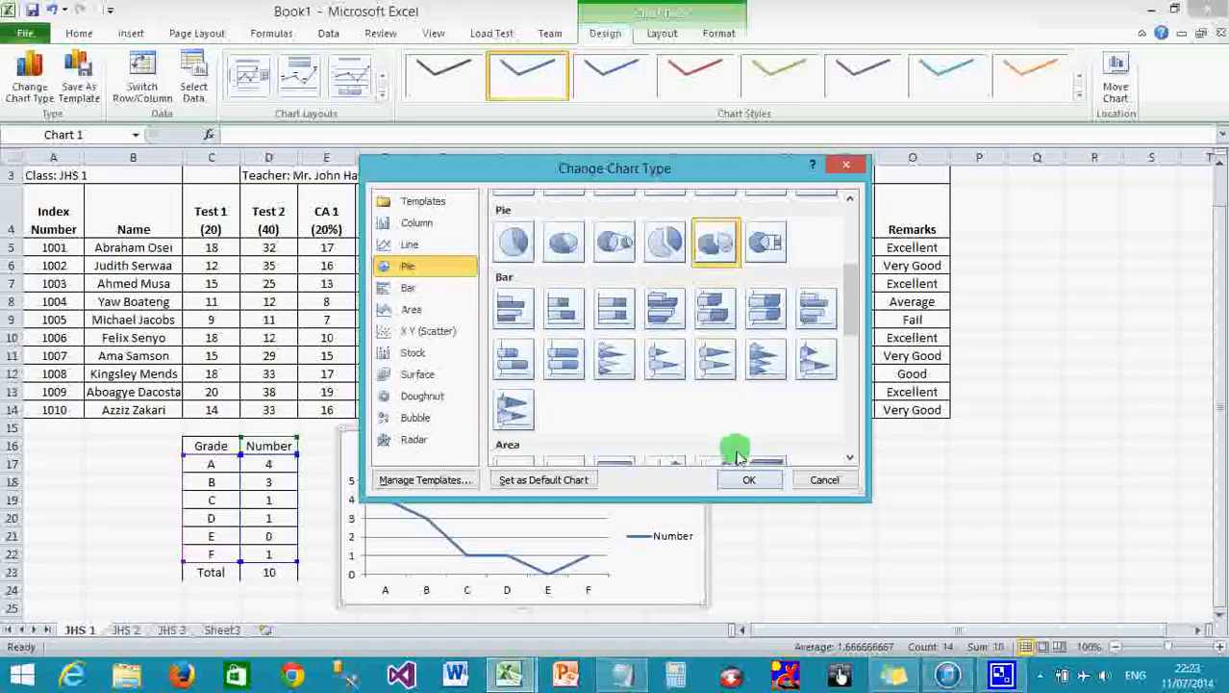
left_click(739, 480)
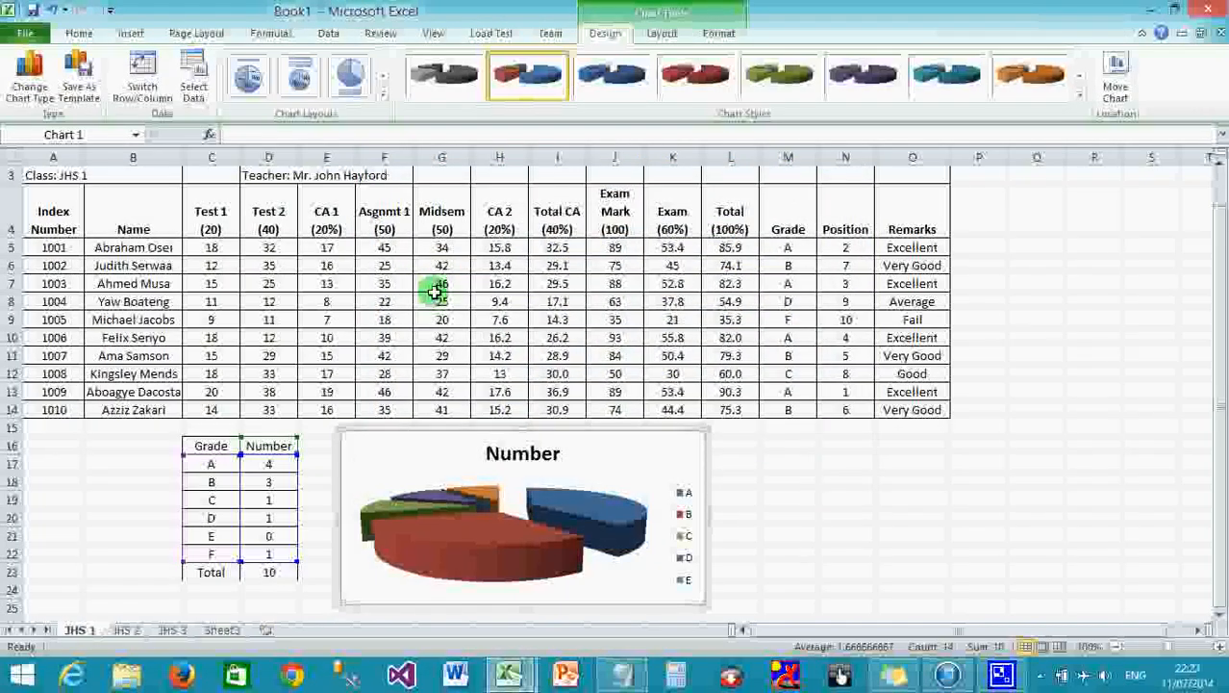
left_click(28, 81)
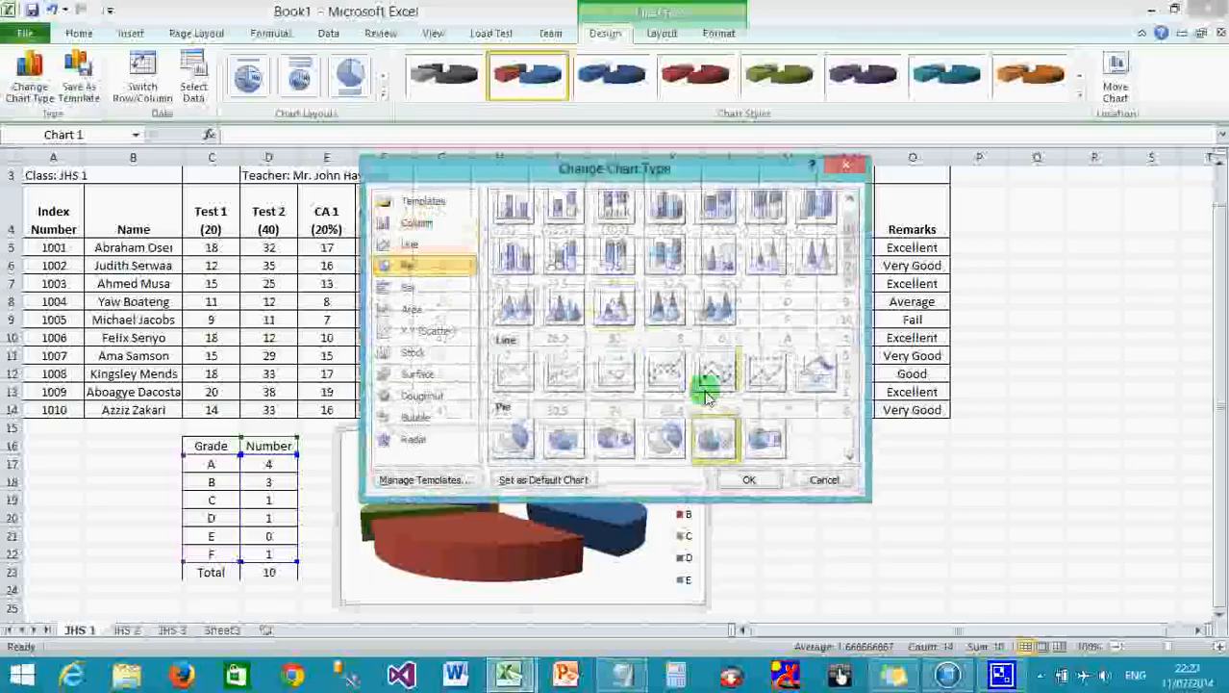
left_click(851, 415)
left_click(851, 416)
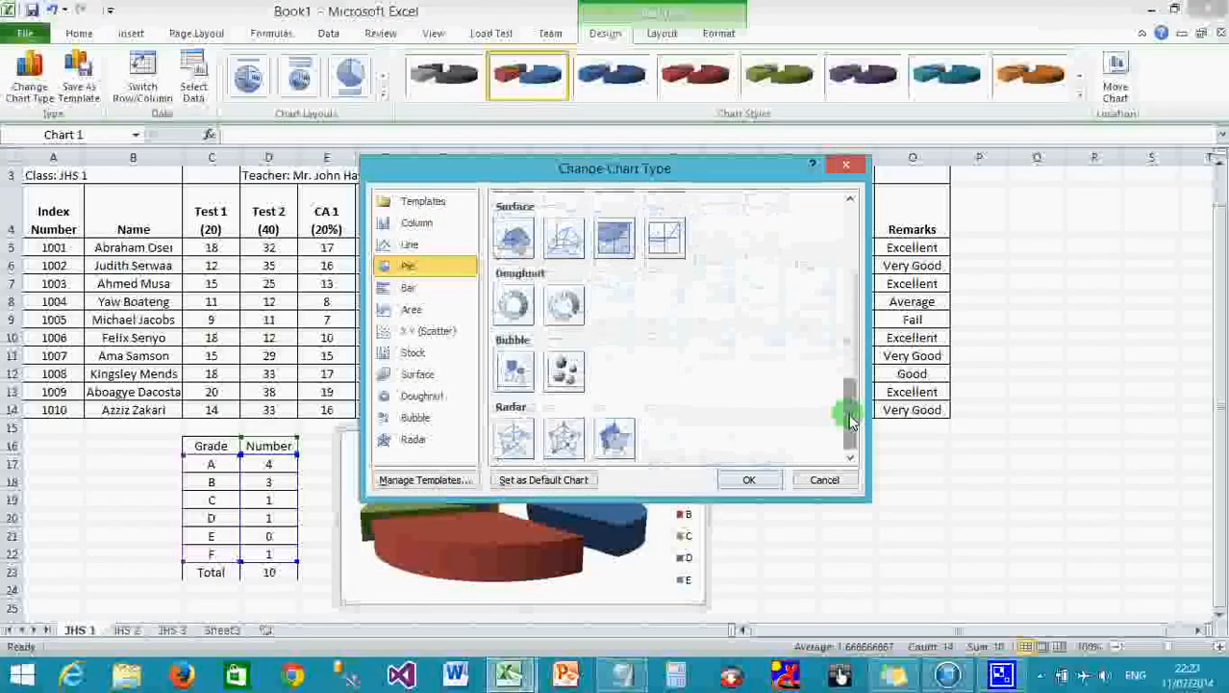
left_click_drag(850, 419, 850, 233)
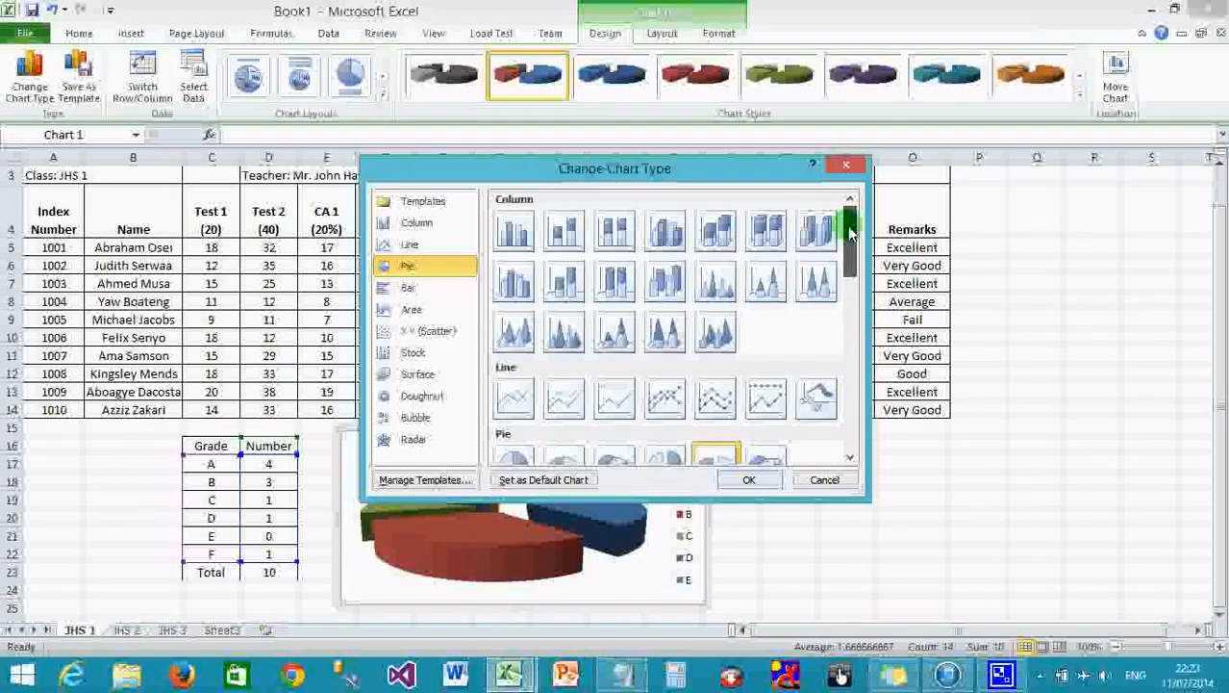
left_click(778, 275)
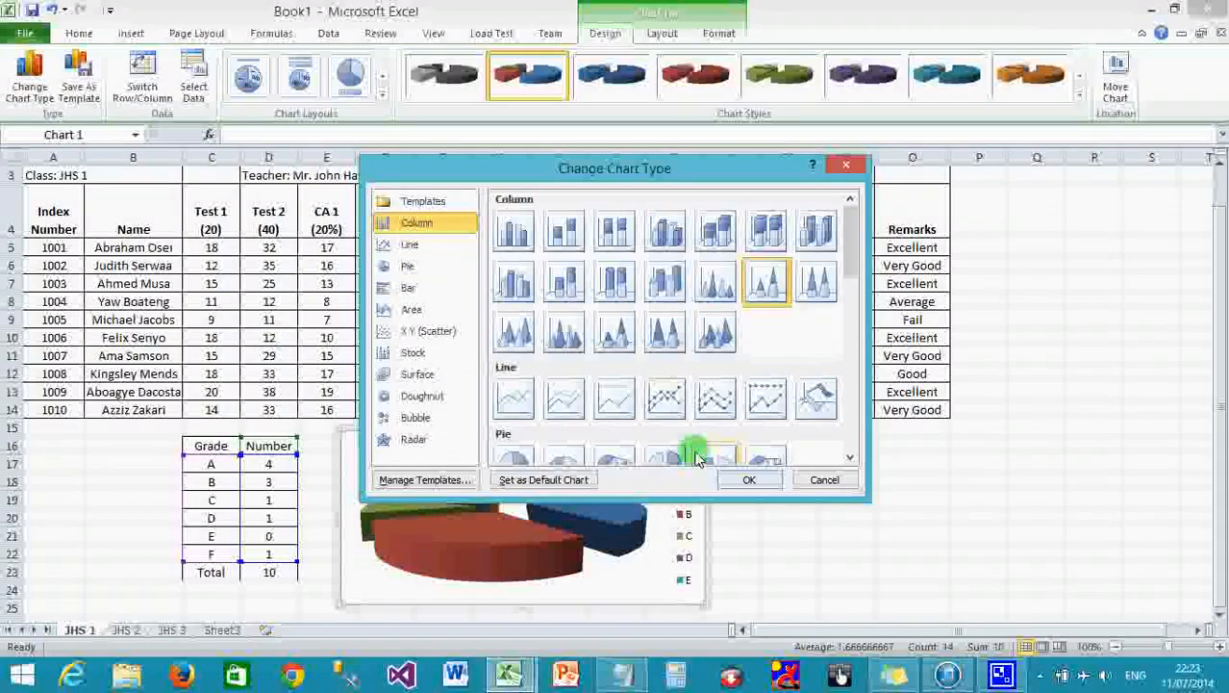
left_click(743, 480)
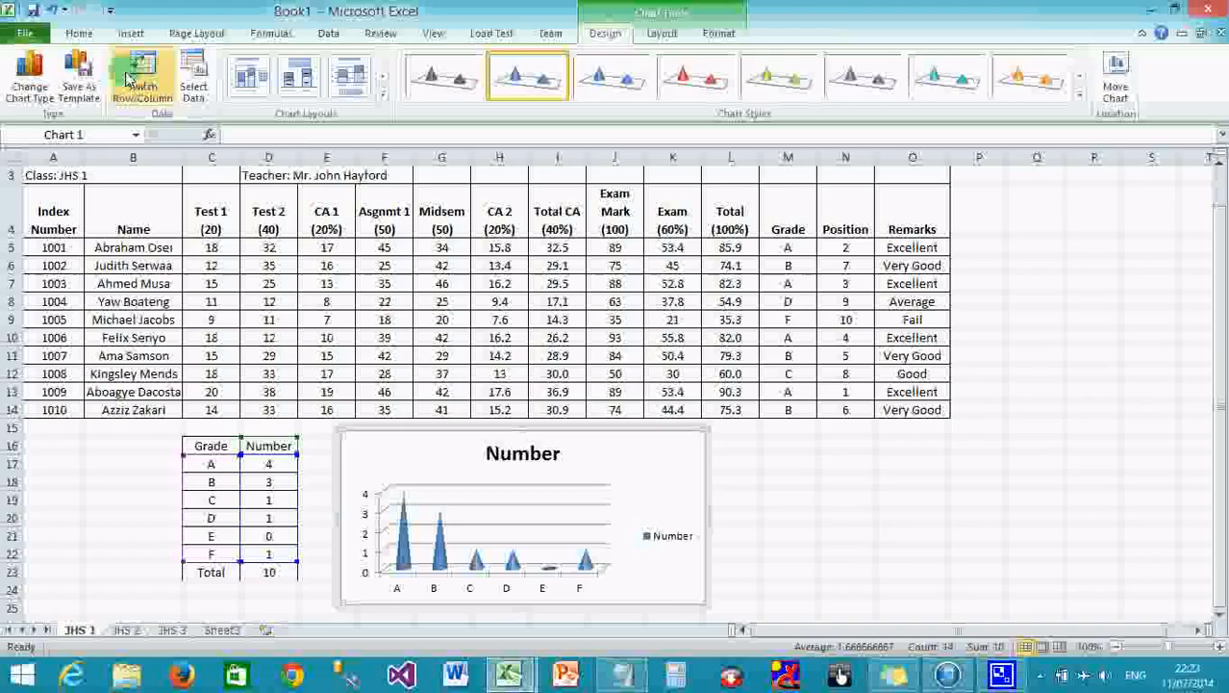
Switch the chart to a flat 2-D clustered column chart of the grade counts.
left_click(29, 82)
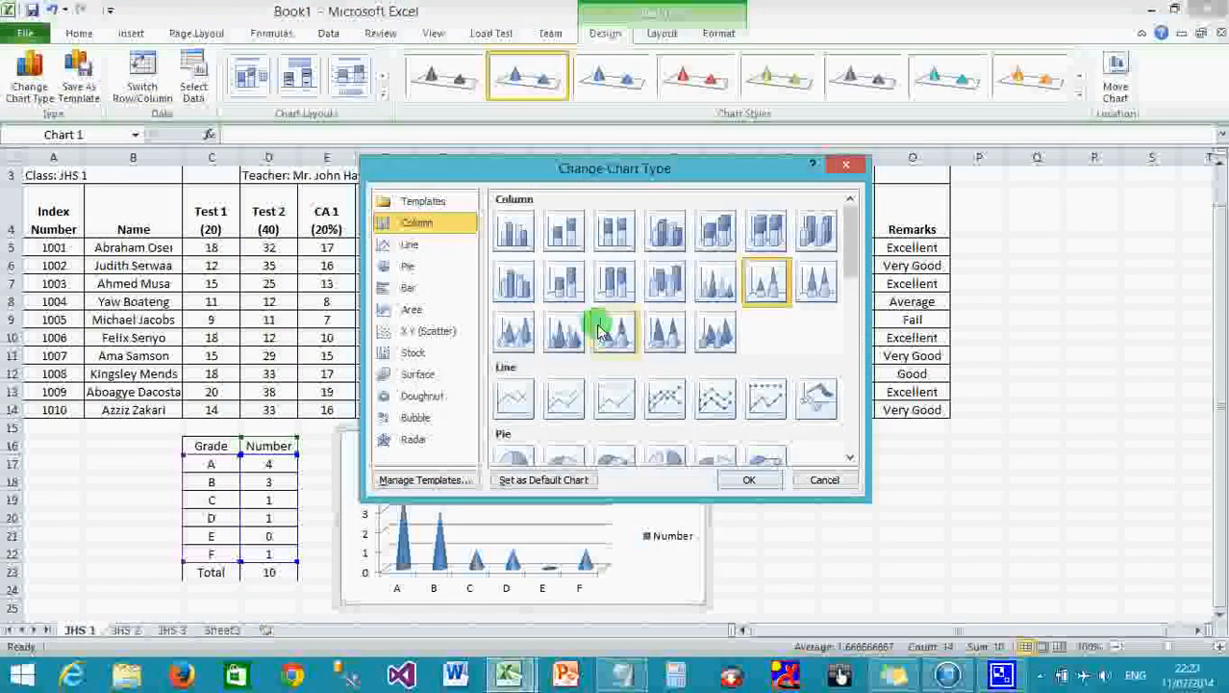
left_click(502, 238)
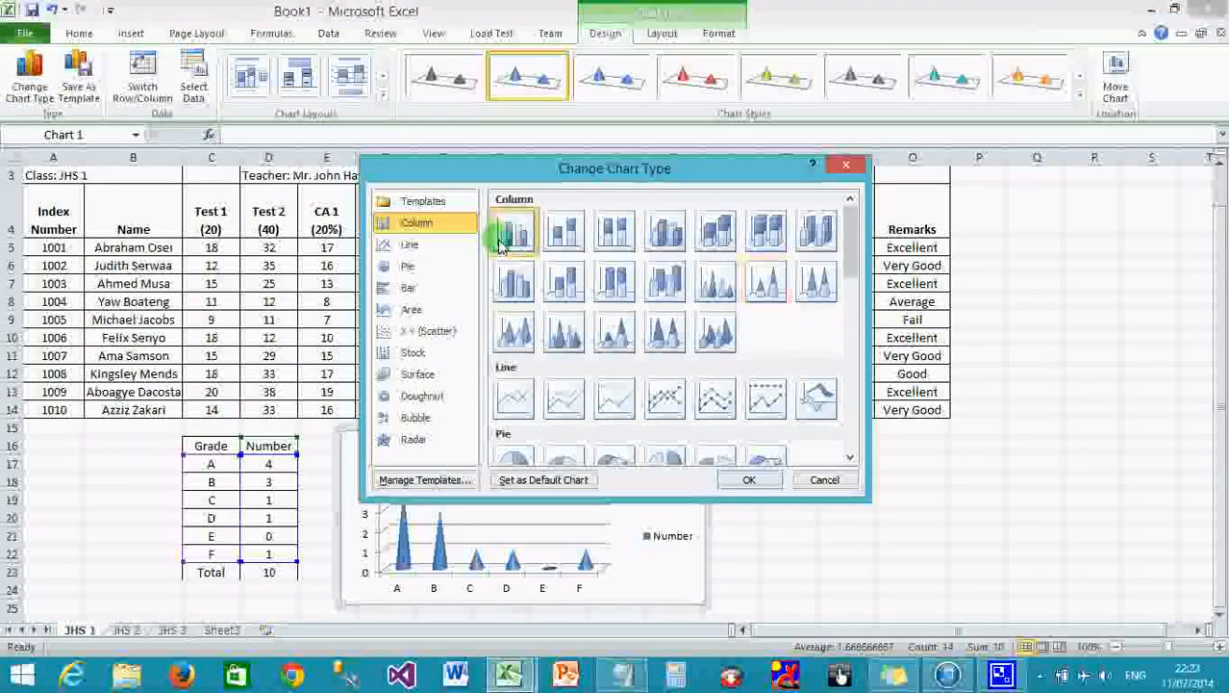
left_click(752, 480)
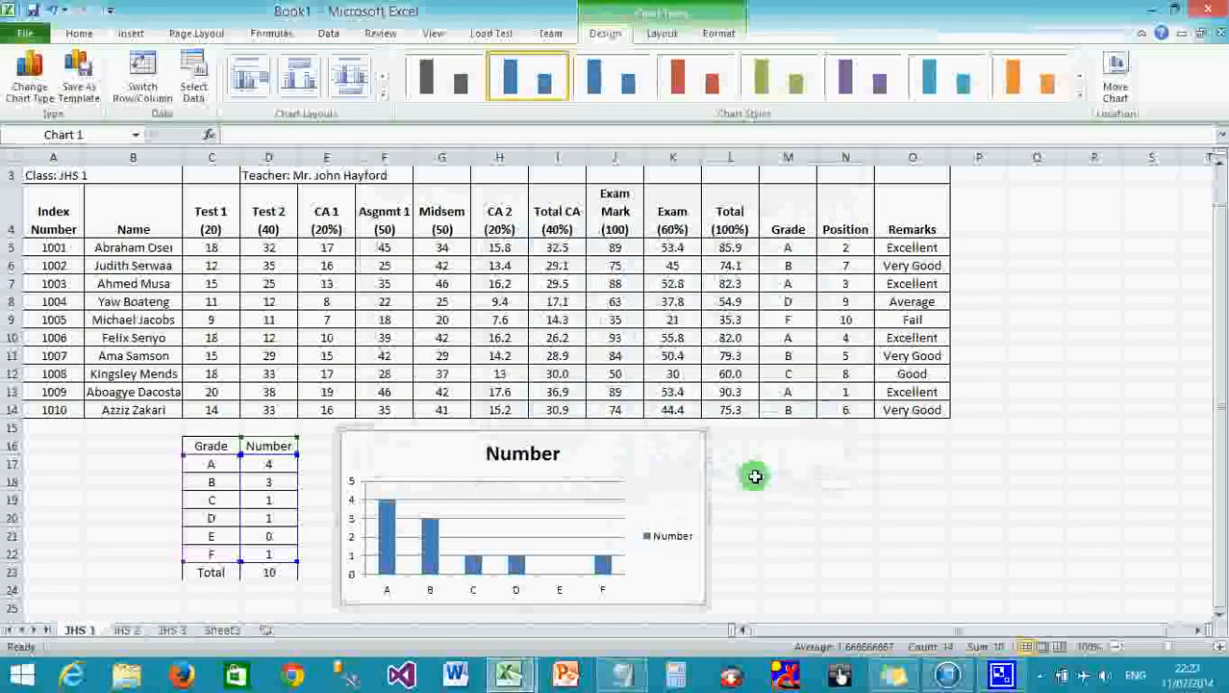